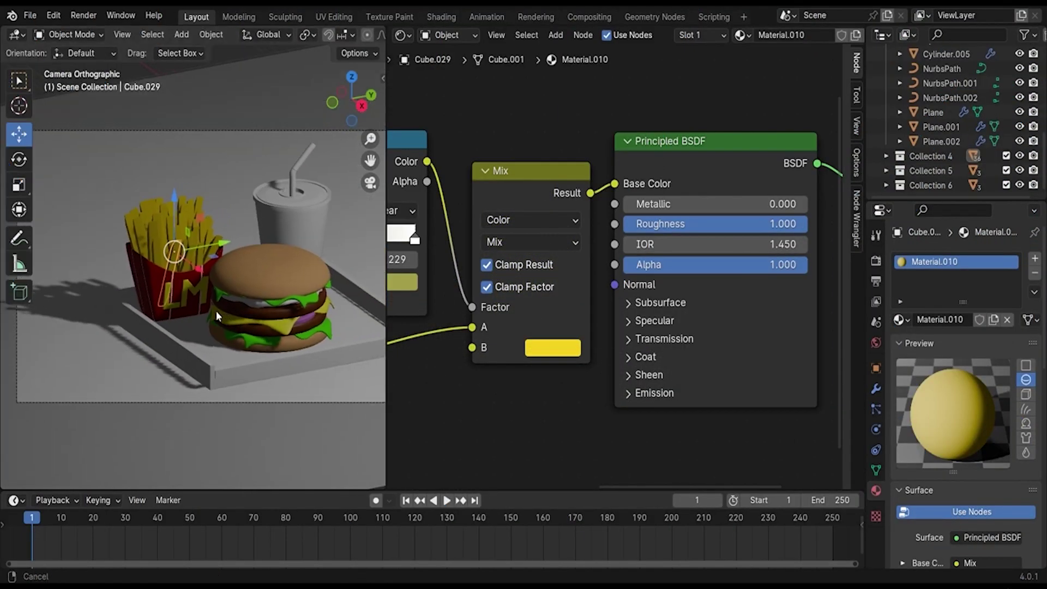
Preview the meal scene in Cycles, then Workbench, and return the render engine to EEVEE.
middle_drag(203, 313, 306, 334)
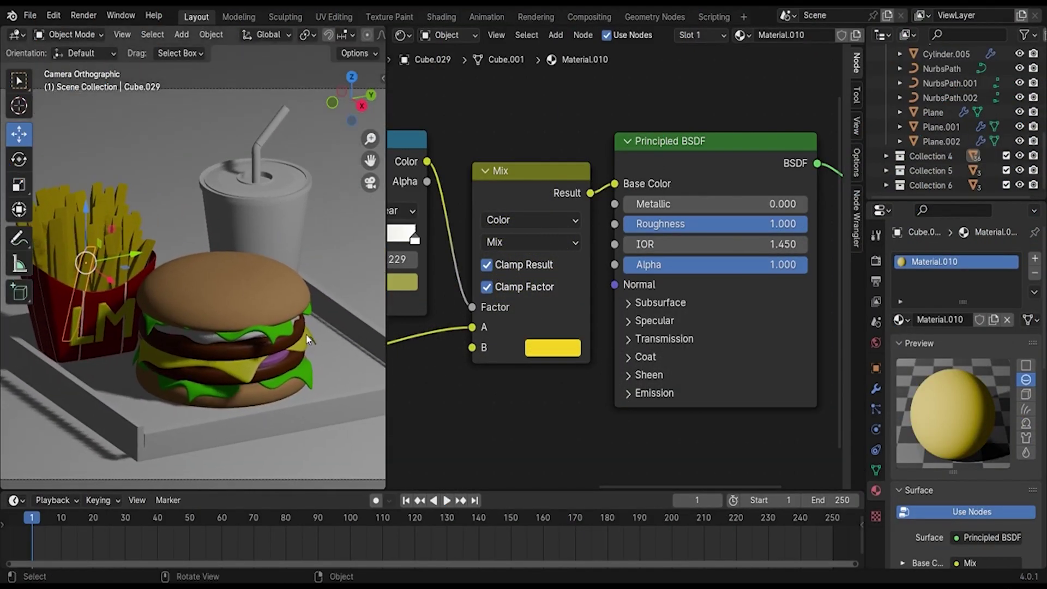
click(876, 260)
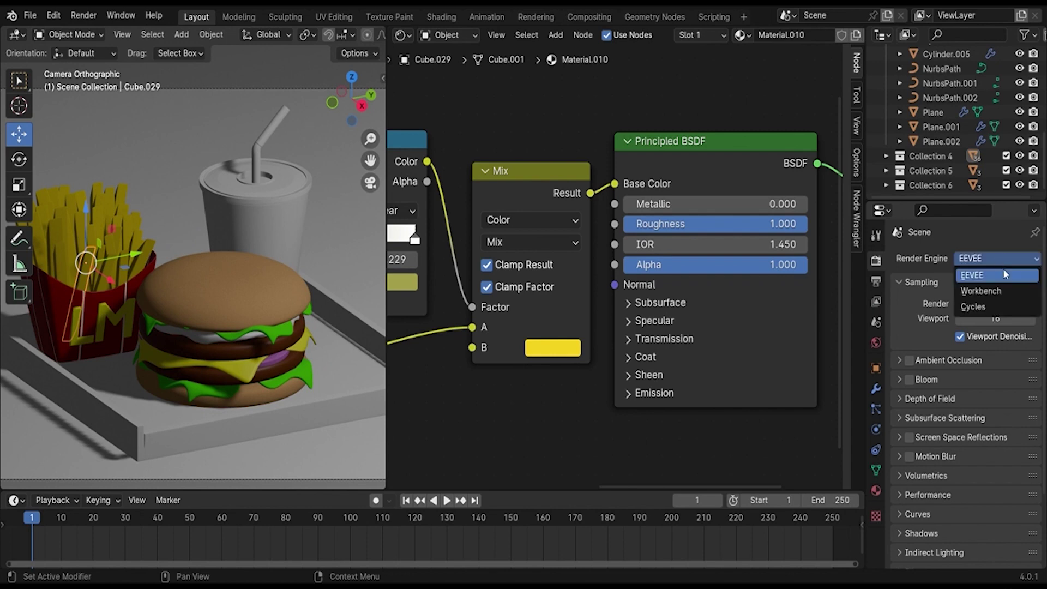
click(992, 308)
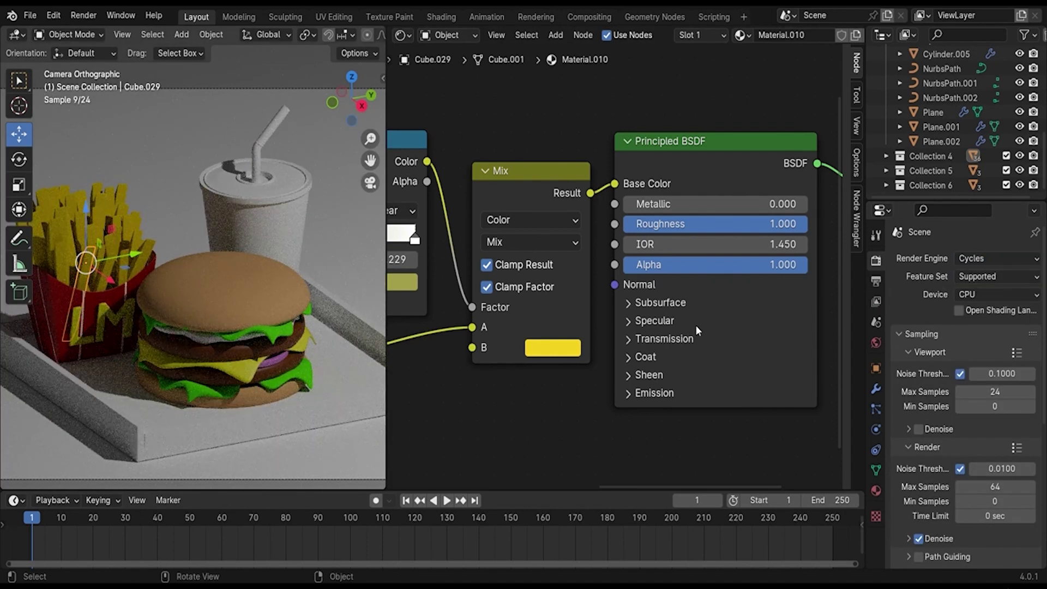
click(994, 258)
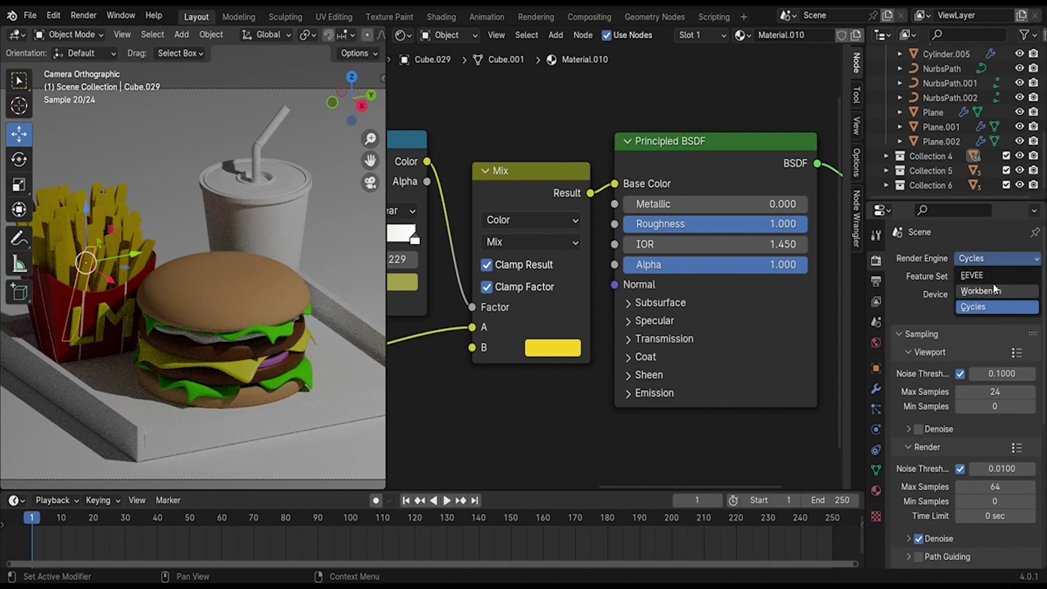
click(994, 288)
click(1018, 258)
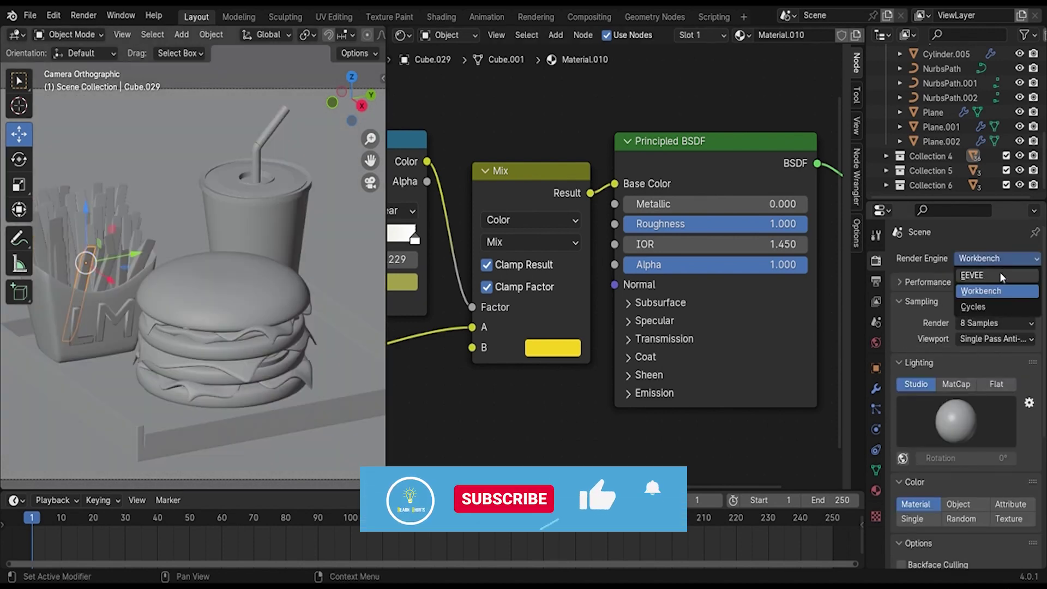
click(1000, 276)
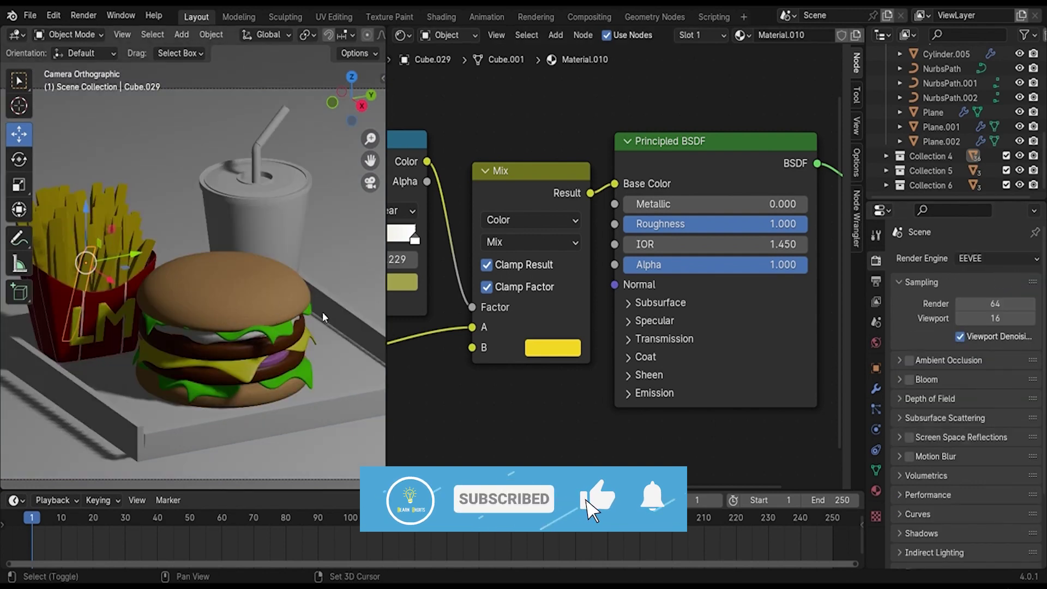
Switch the viewport from Material Preview to Rendered shading and select the drink cup.
key(z)
click(338, 407)
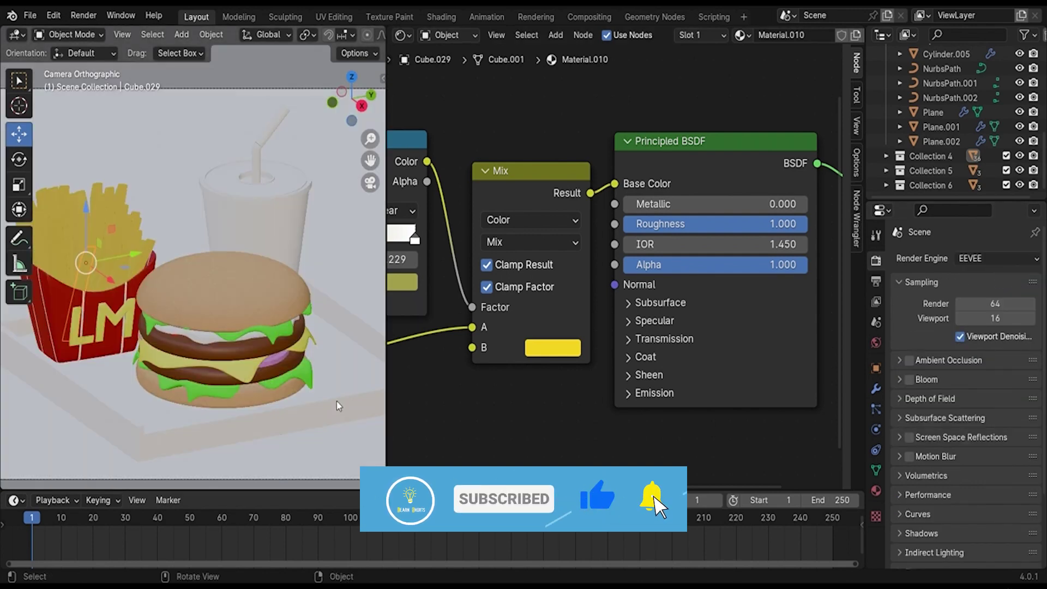
key(z)
click(350, 316)
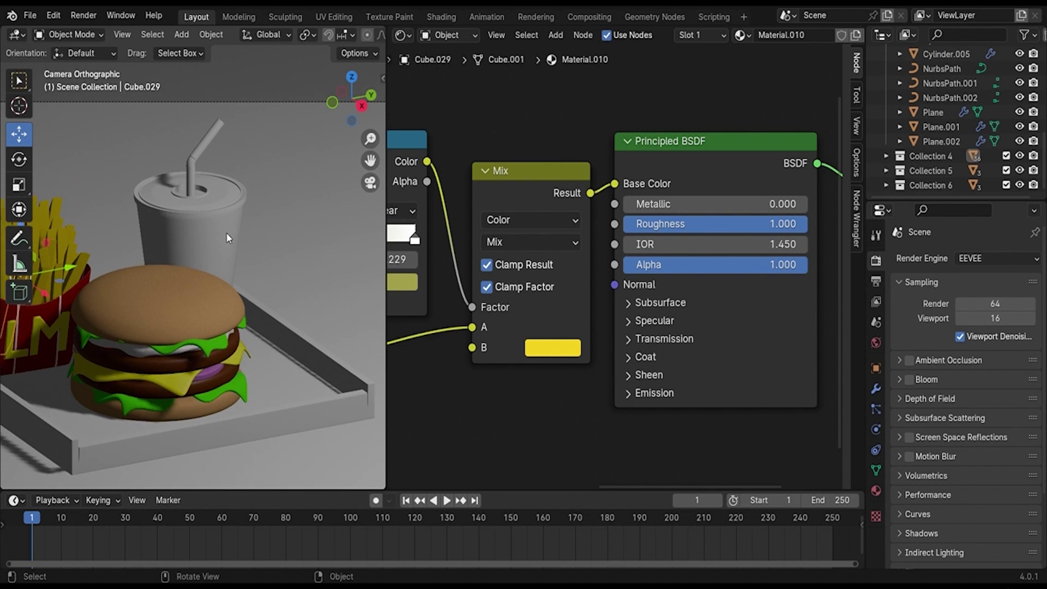
click(225, 233)
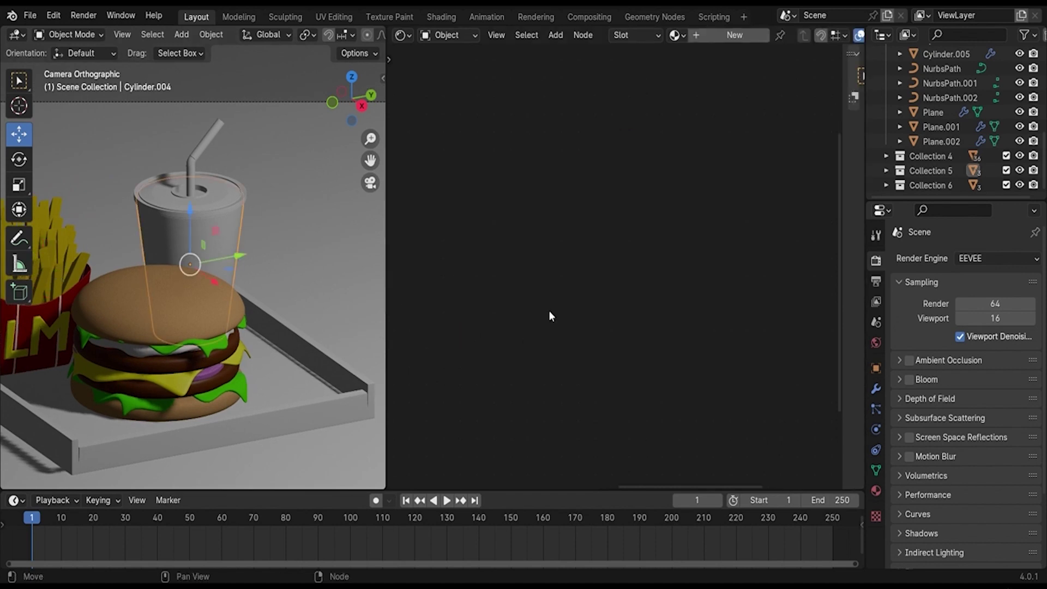
Assign the existing red Material.009 to the cup instead of a new material, showing its color ramp node.
click(725, 36)
key(ctrl+z)
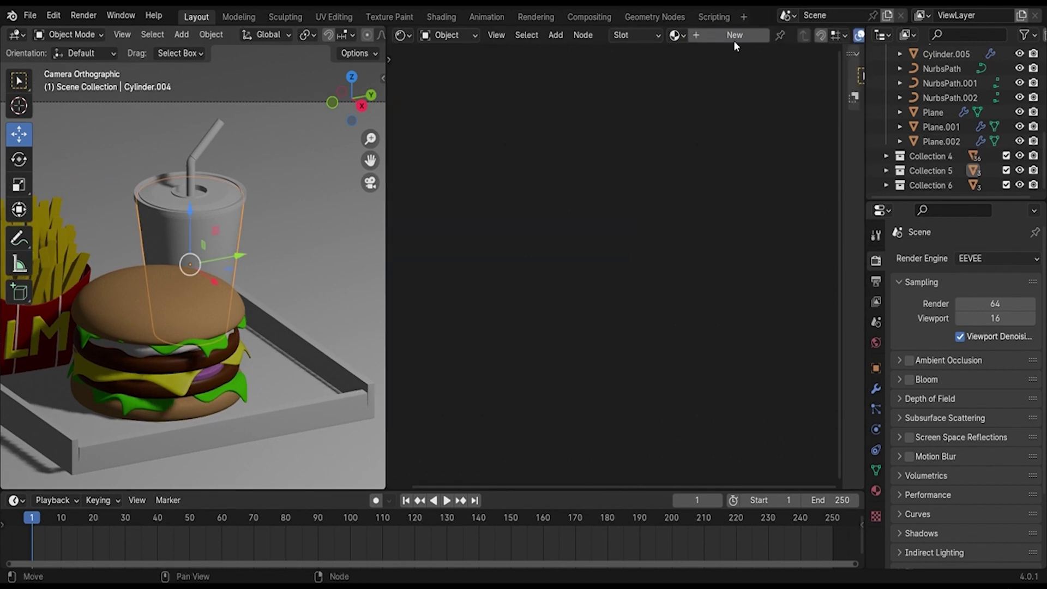
click(675, 34)
click(710, 184)
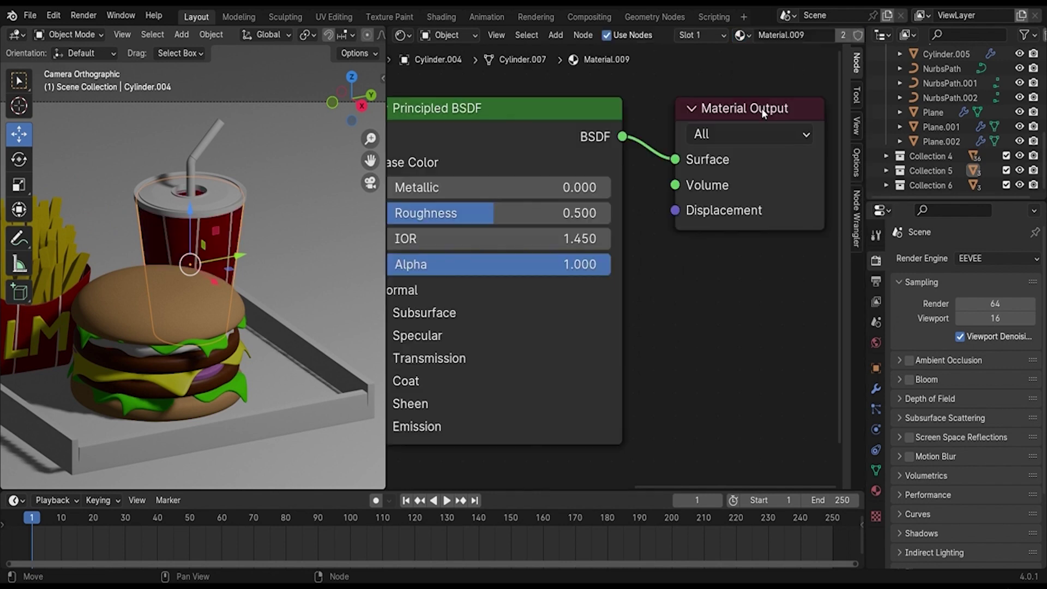
scroll(840, 33, down, 2)
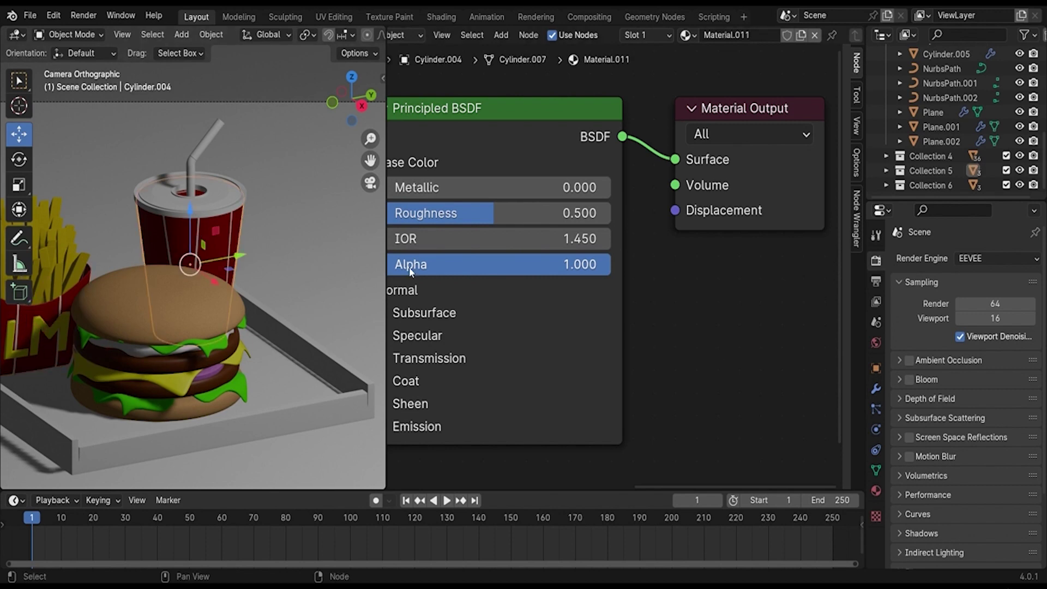
middle_drag(409, 267, 763, 244)
Zoom in on the red cup and its brick node, trying then cancelling Scale and mortar size changes.
scroll(282, 265, down, 3)
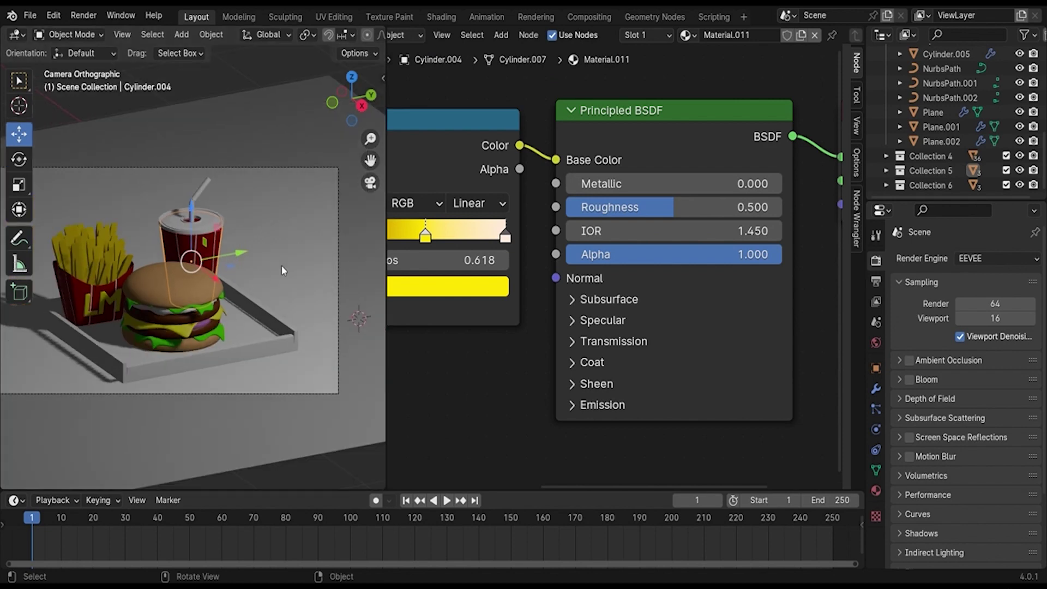
mouse_move(282, 265)
middle_down()
mouse_move(191, 267)
mouse_move(163, 243)
middle_up()
scroll(191, 266, up, 3)
scroll(96, 264, up, 3)
scroll(216, 267, up, 3)
scroll(522, 334, down, 1)
middle_drag(521, 333, 567, 302)
scroll(566, 302, up, 1)
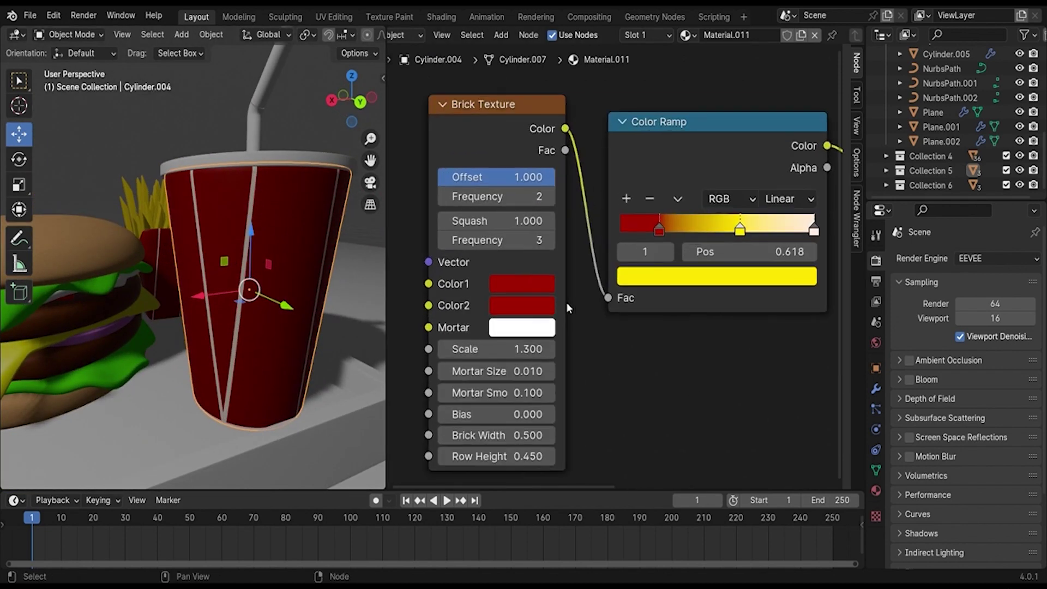
scroll(566, 302, up, 1)
mouse_move(508, 356)
mouse_down()
mouse_move(516, 363)
mouse_move(498, 366)
mouse_move(504, 359)
mouse_move(464, 384)
mouse_move(452, 358)
mouse_move(439, 358)
mouse_up()
right_click(516, 363)
right_click(476, 384)
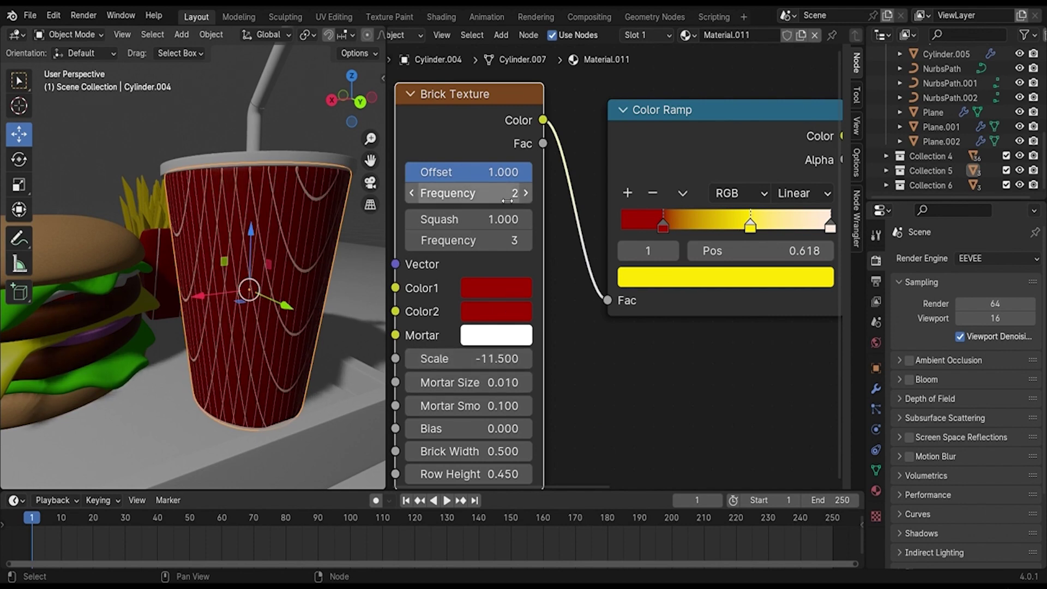
Set brick Frequencies to 1 and 2, Scale 28.8 and Mortar Smooth 0, undoing trial Bias and width edits.
click(412, 240)
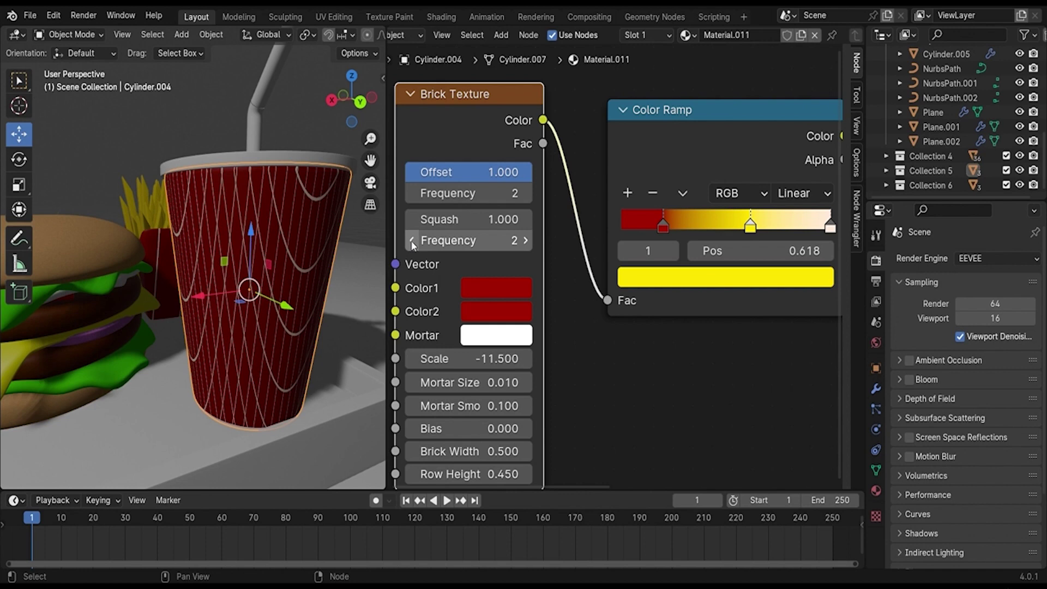
double_click(415, 193)
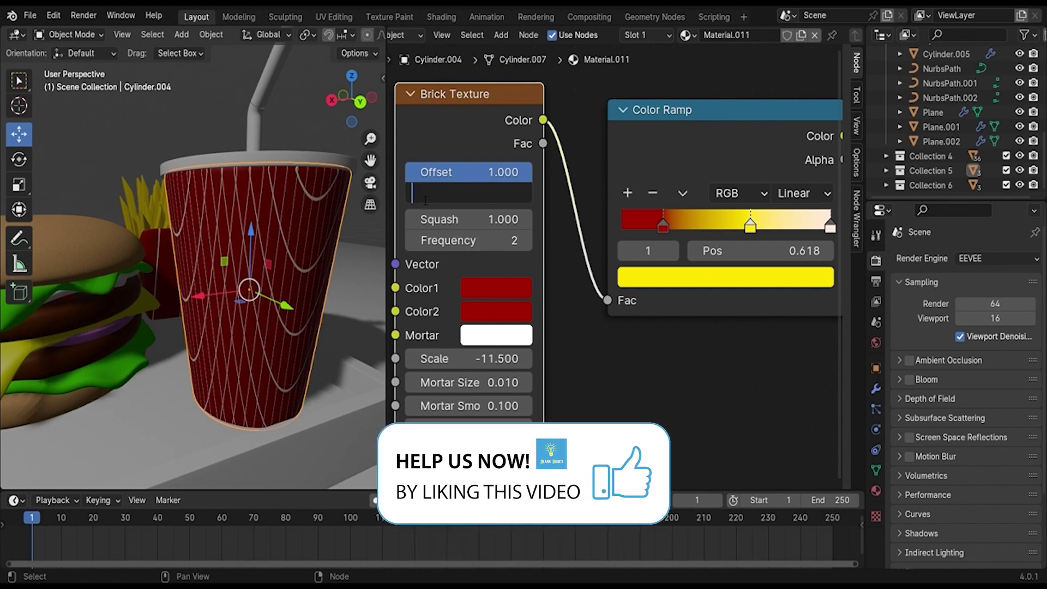
text(1)
key(Return)
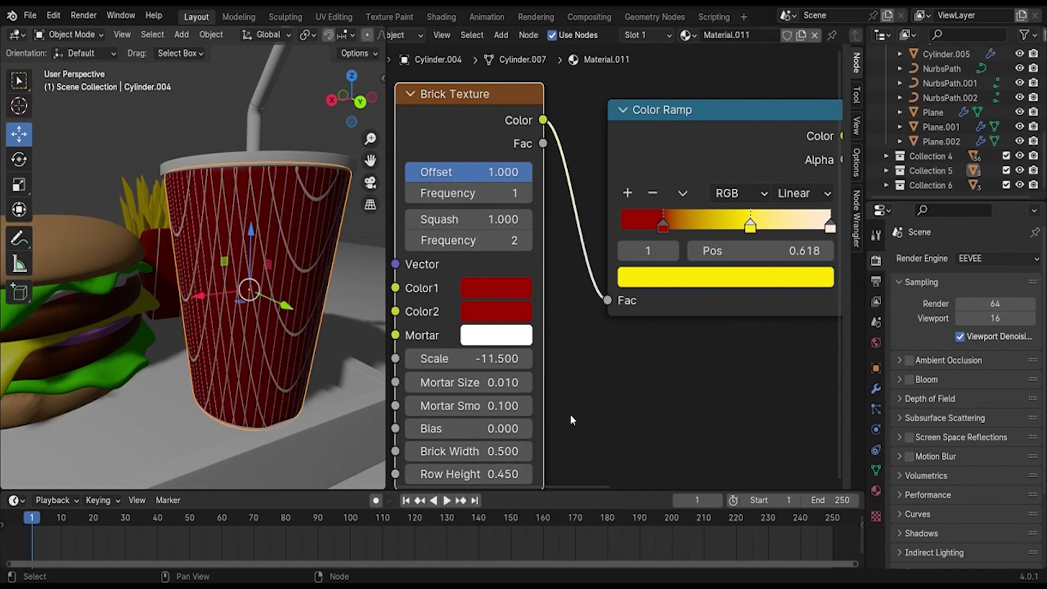
middle_drag(625, 329, 636, 297)
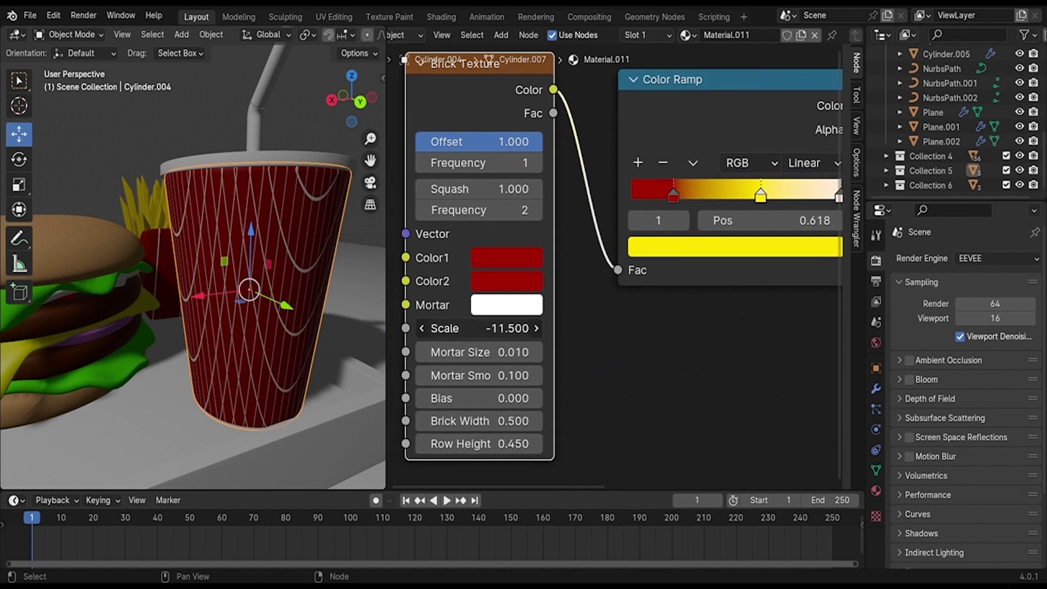
mouse_move(507, 327)
mouse_down()
mouse_move(480, 328)
mouse_move(523, 328)
mouse_up()
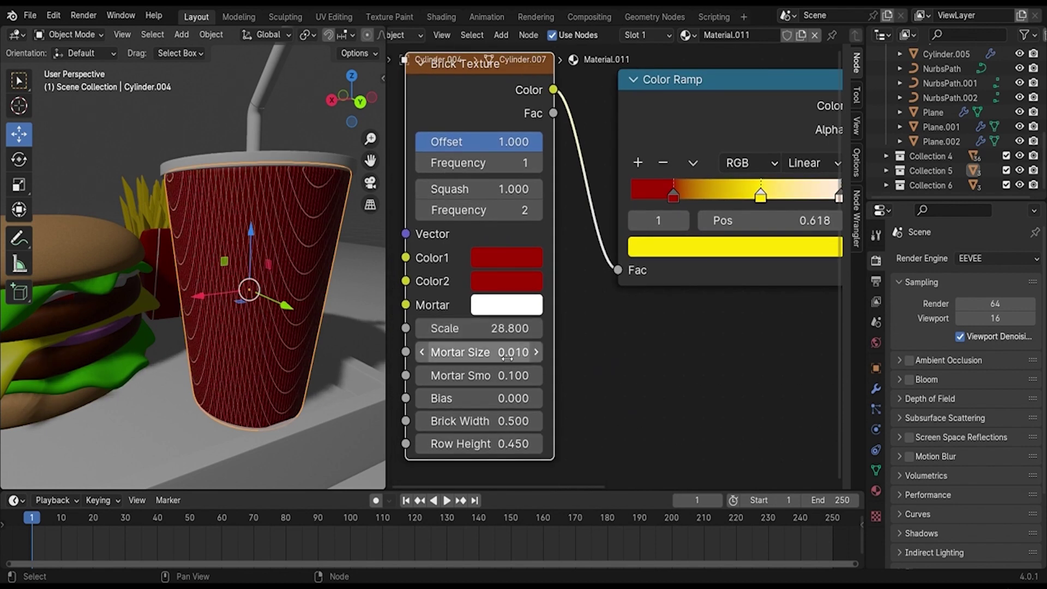
drag(505, 384, 537, 384)
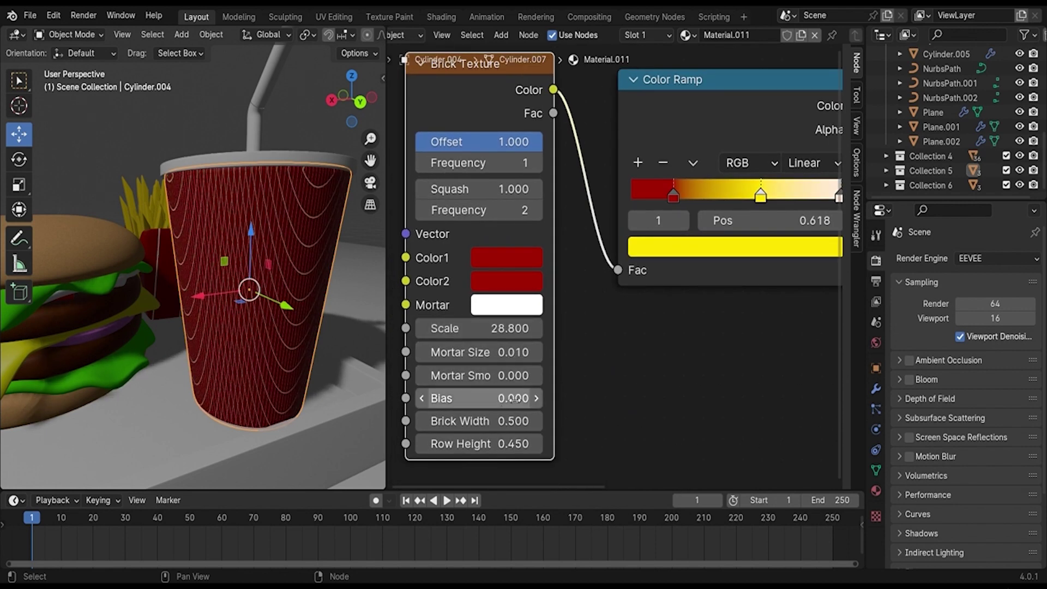
drag(480, 421, 447, 420)
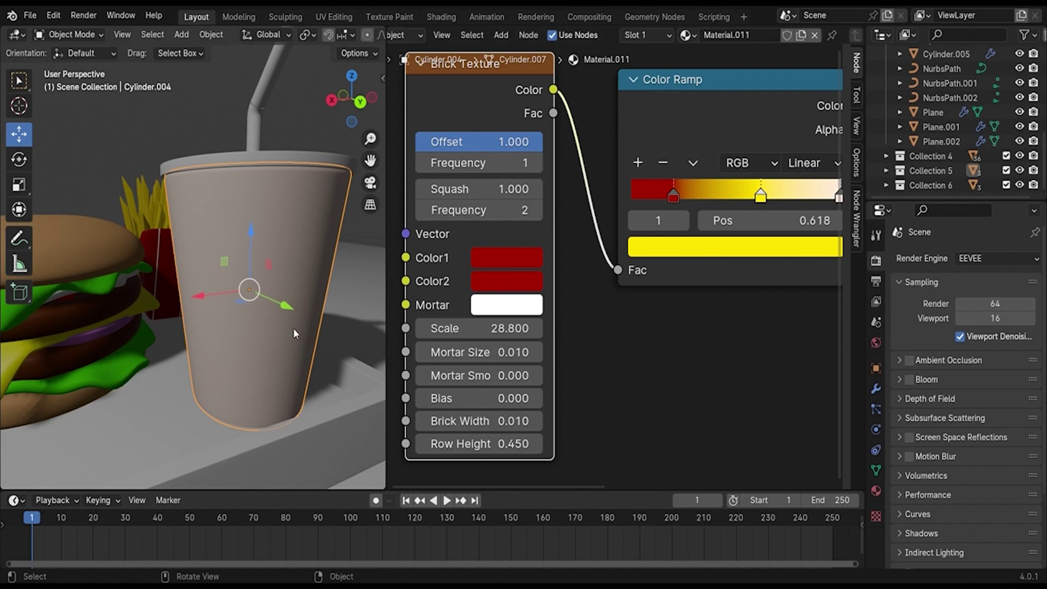
mouse_move(293, 328)
middle_down()
mouse_move(28, 378)
mouse_move(177, 338)
mouse_move(306, 327)
middle_up()
drag(491, 398, 448, 398)
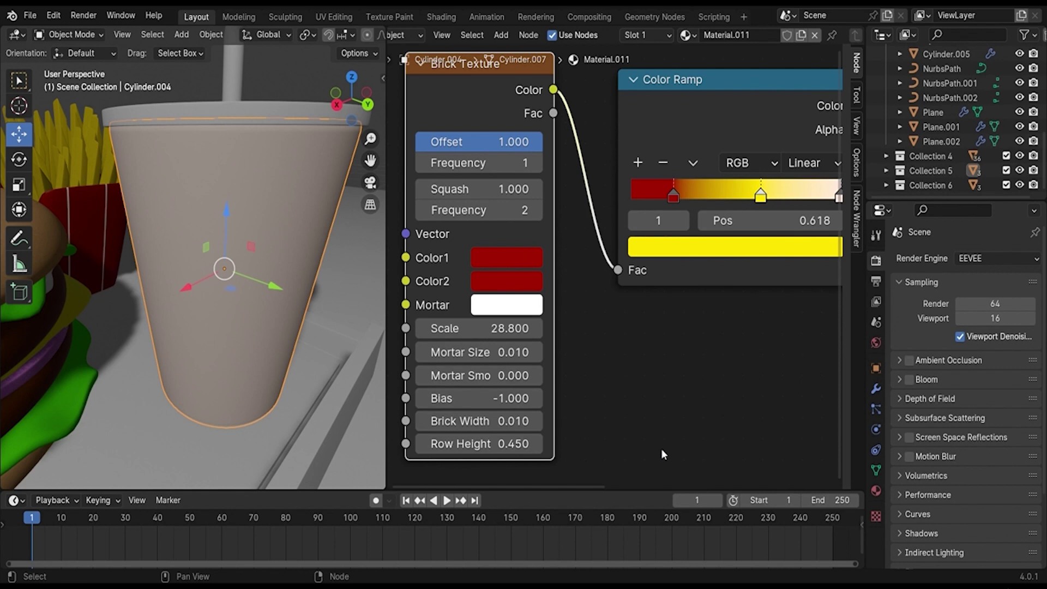
key(ctrl+z)
key(ctrl+z)
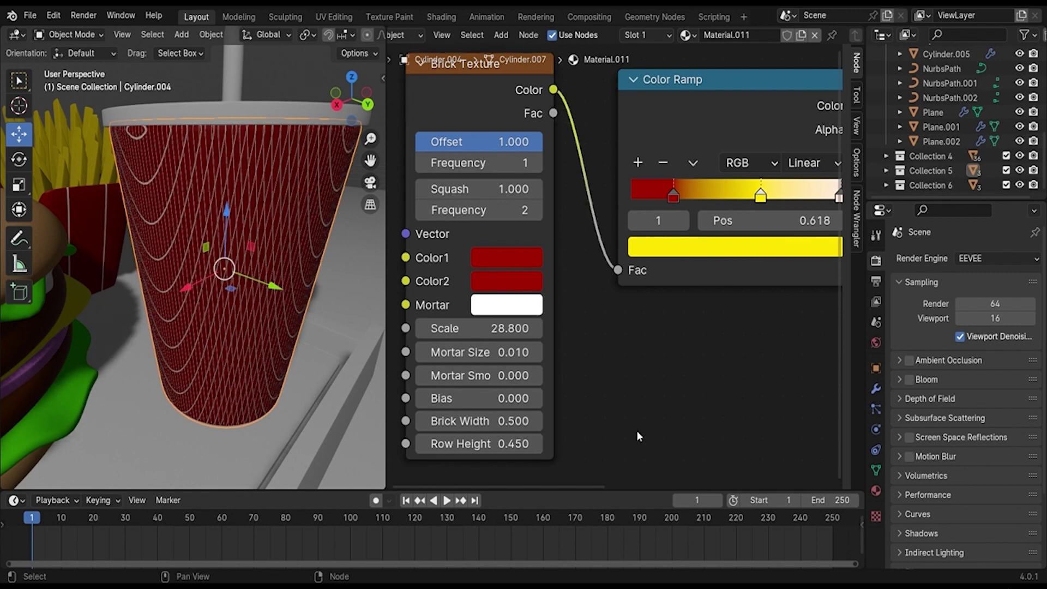
Set the brick texture's Row Height to 0.5.
middle_drag(639, 437, 579, 395)
scroll(528, 392, up, 2)
middle_drag(456, 431, 498, 406)
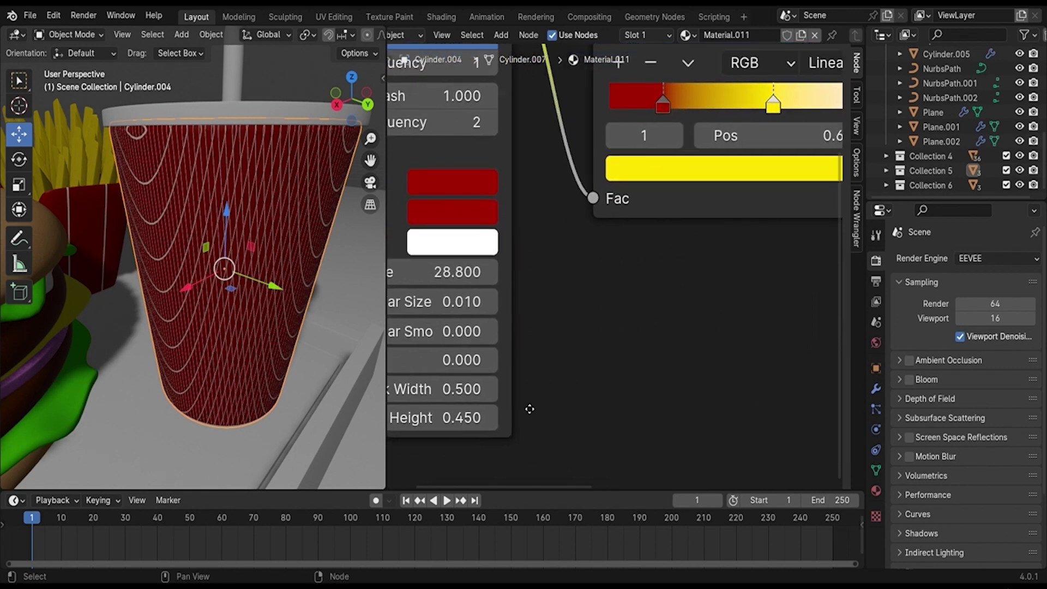
text(0.5)
key(Return)
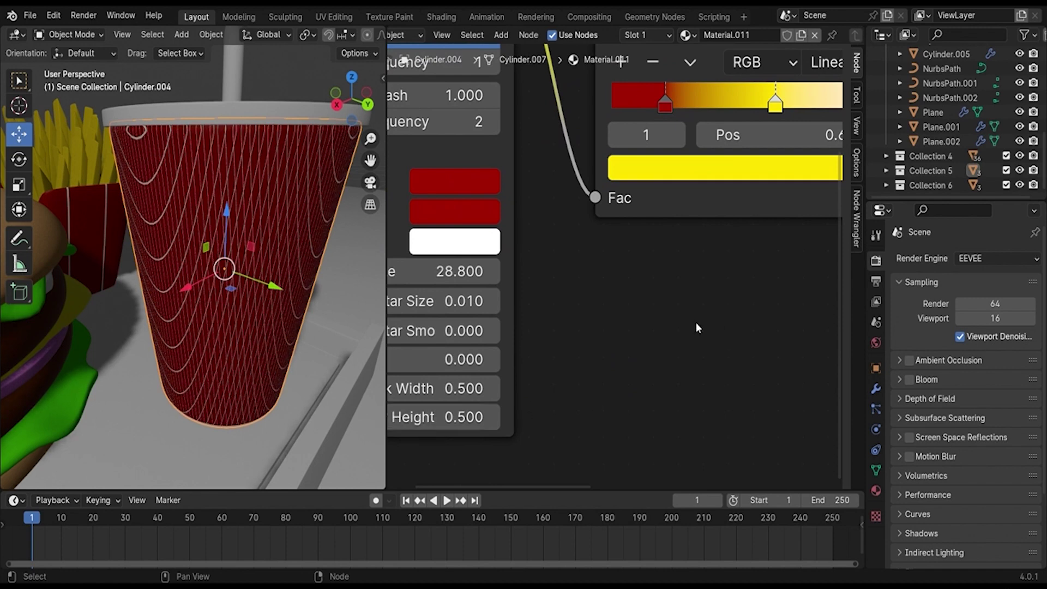
Lower the brick Scale to 5.2 for a coarser cup pattern.
middle_drag(411, 278, 525, 298)
click(525, 298)
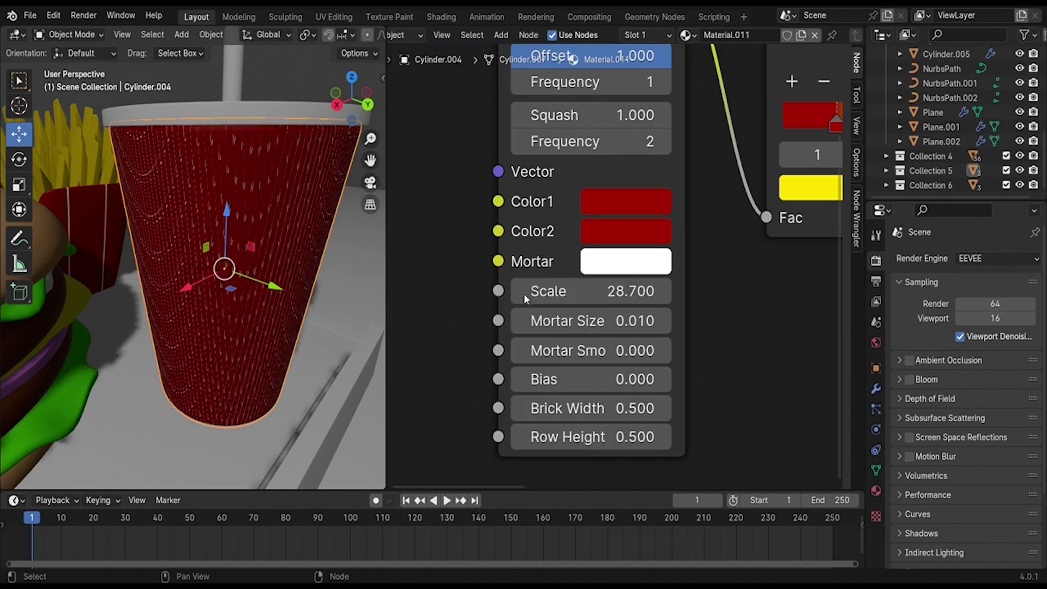
click(526, 298)
drag(525, 298, 429, 298)
click(663, 291)
click(663, 291)
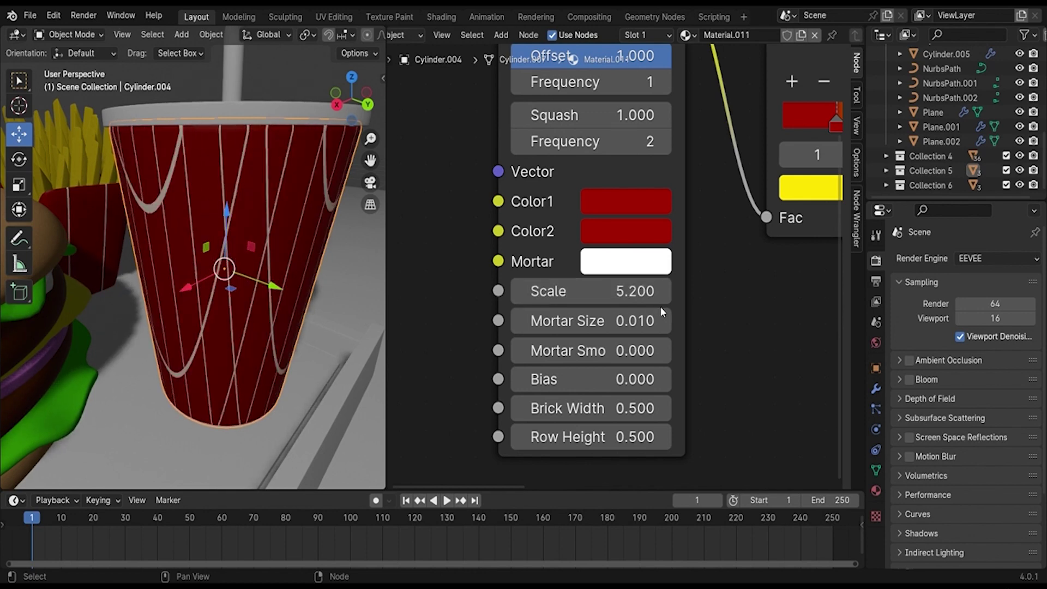
mouse_move(235, 306)
middle_down()
mouse_move(170, 277)
mouse_move(327, 297)
middle_up()
Widen the bricks to 31.9 and orbit close to check the cup's vertical stripes.
drag(592, 408, 644, 408)
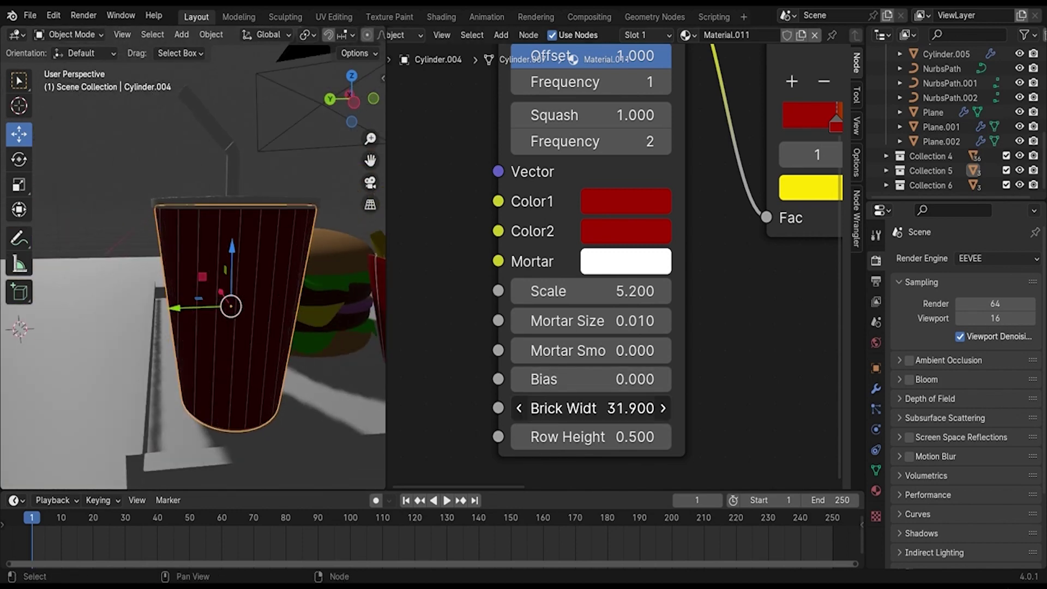
mouse_move(137, 321)
middle_down()
mouse_move(338, 309)
mouse_move(306, 323)
mouse_move(166, 300)
middle_up()
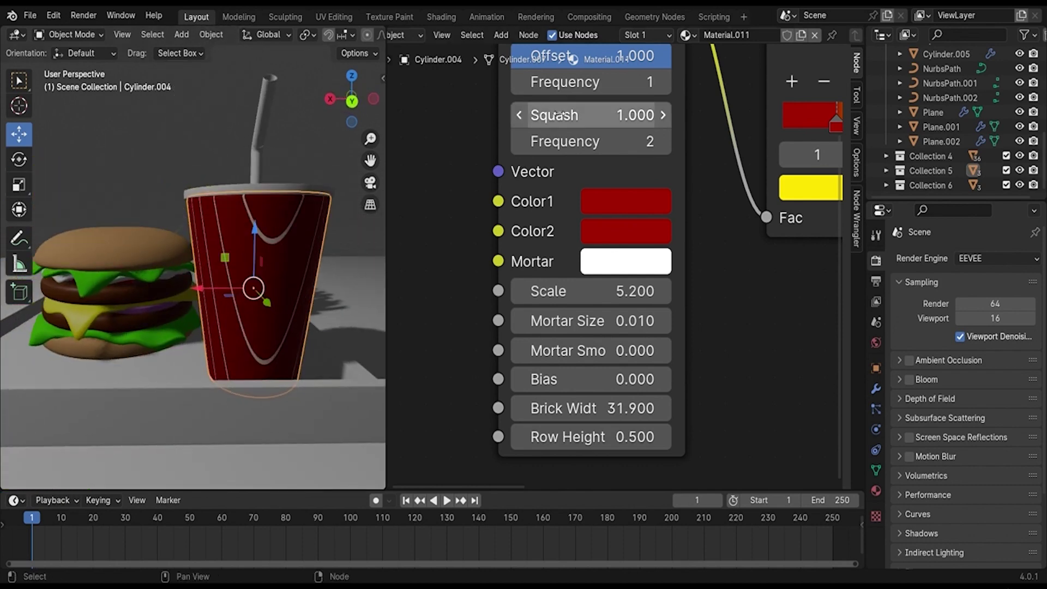
middle_drag(562, 141, 562, 295)
click(565, 112)
mouse_move(333, 269)
middle_down()
mouse_move(217, 303)
mouse_move(172, 297)
mouse_move(142, 257)
mouse_move(246, 251)
mouse_move(373, 283)
mouse_move(1, 260)
mouse_move(284, 218)
mouse_move(315, 185)
middle_up()
Hide the lid and select the cup Cylinder.004's top face in Edit Mode.
click(235, 172)
scroll(226, 251, up, 3)
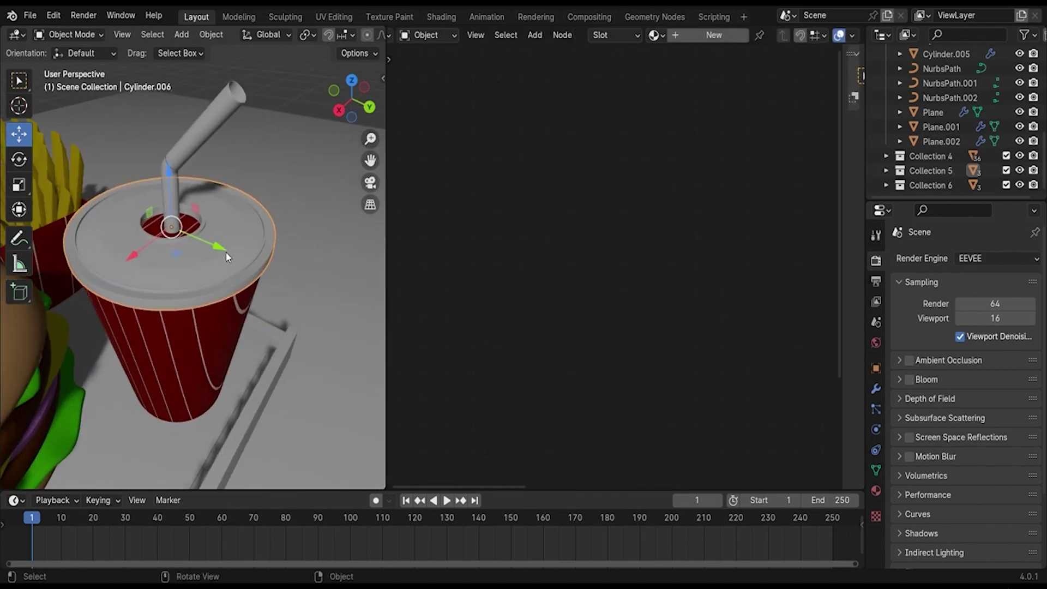
click(206, 332)
key(Tab)
click(190, 232)
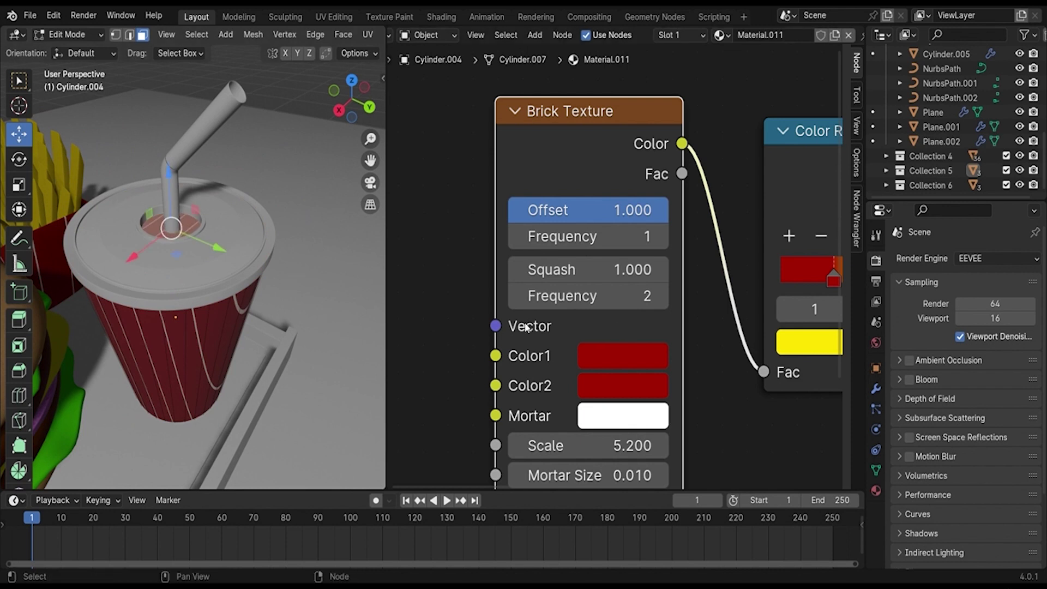
key(Tab)
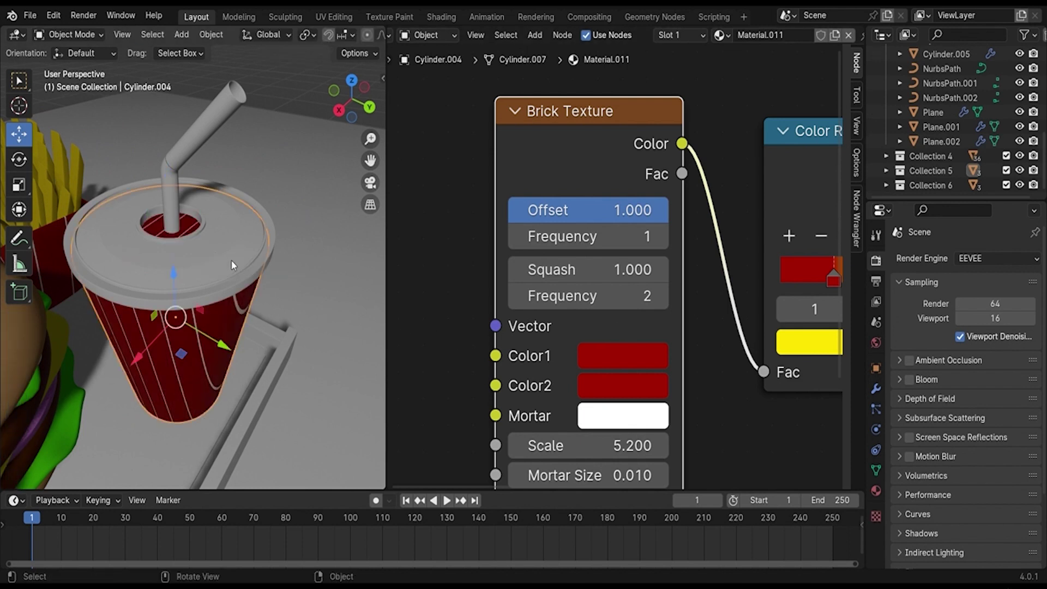
click(216, 255)
click(887, 168)
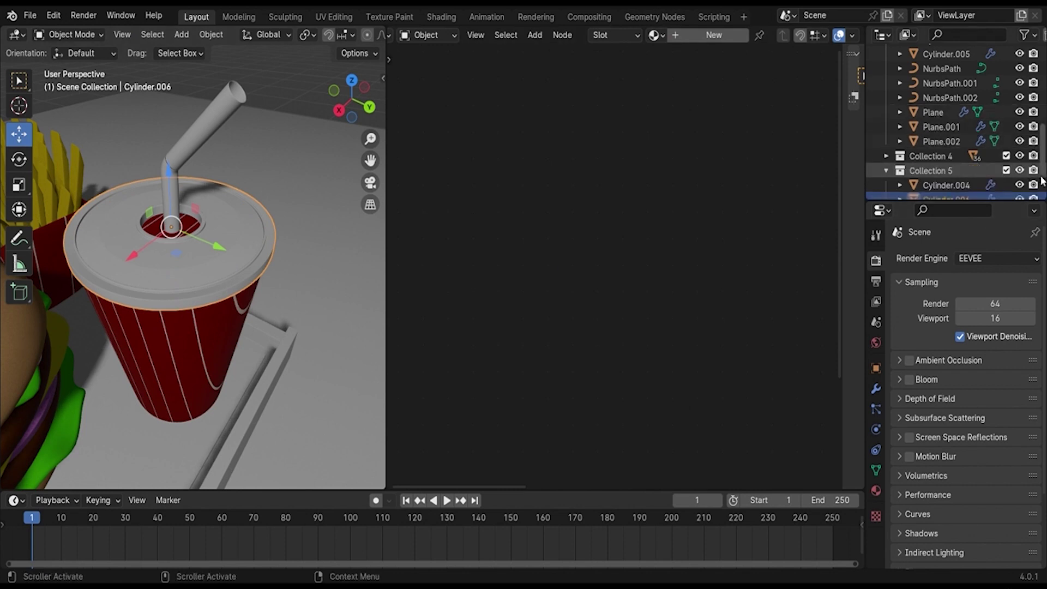
scroll(1010, 186, down, 2)
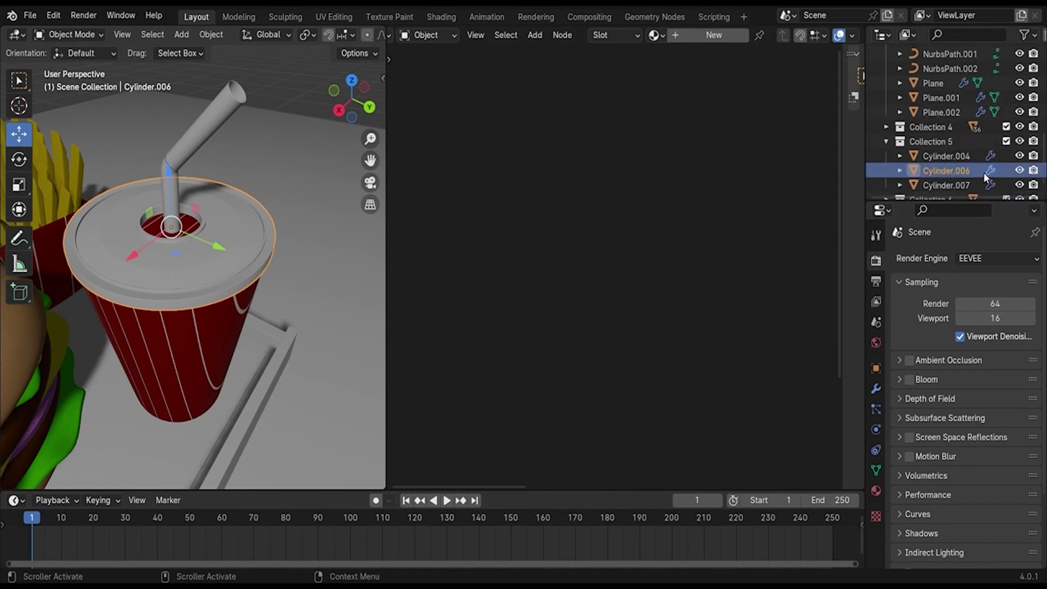
click(1019, 170)
click(205, 246)
key(Tab)
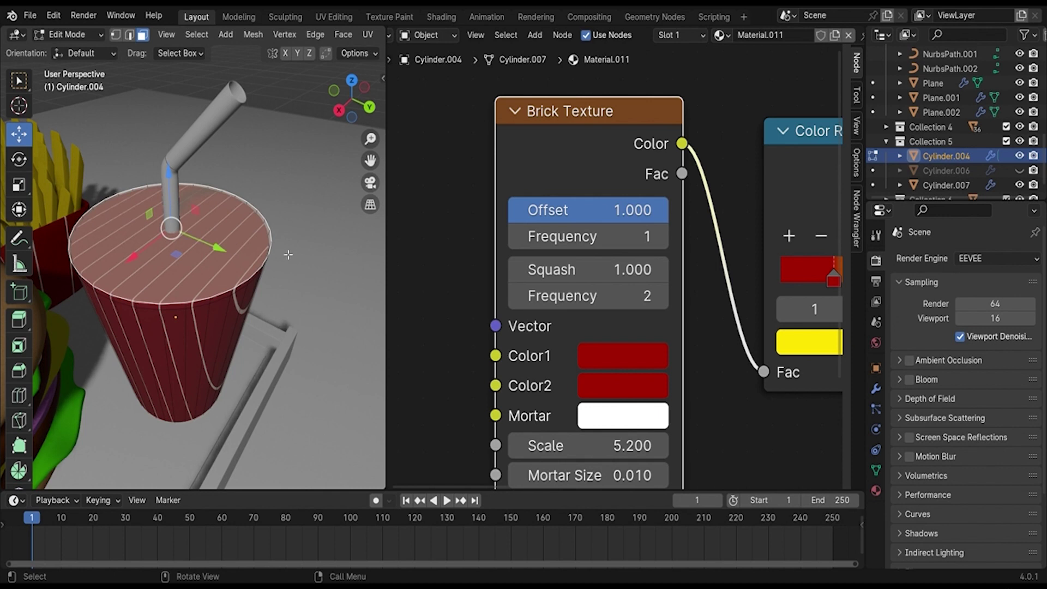
Inset the cup's top face, extrude it downward, scale it inward, and unhide the lid.
key(i)
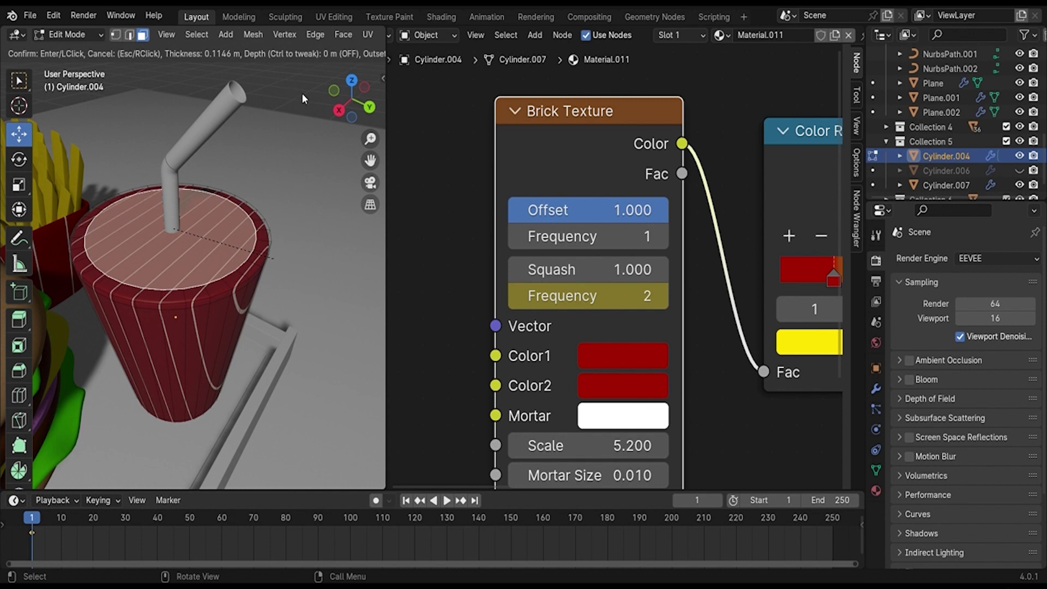
click(284, 268)
key(e)
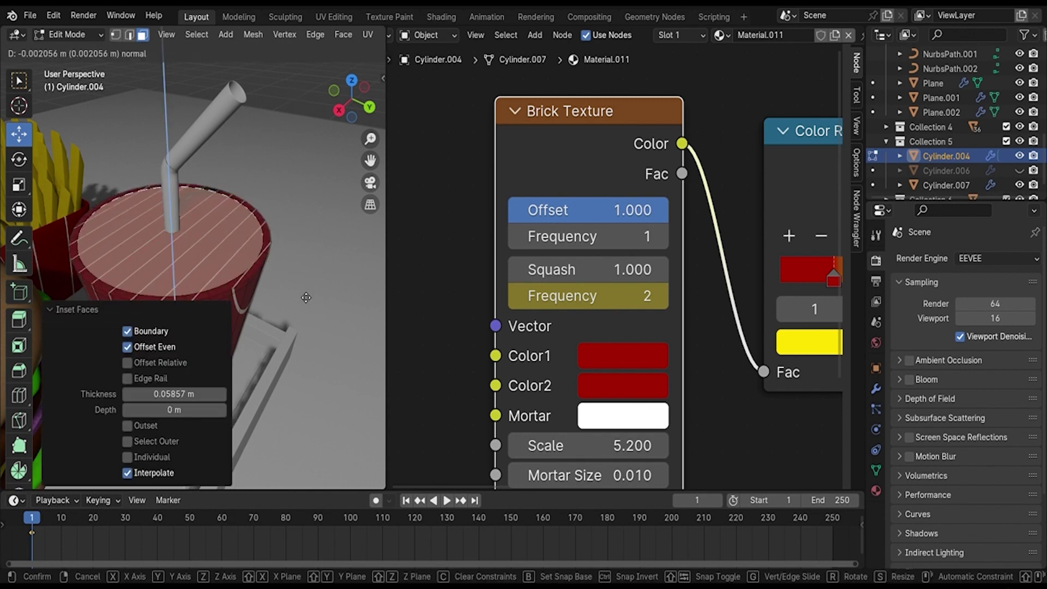
click(306, 339)
key(s)
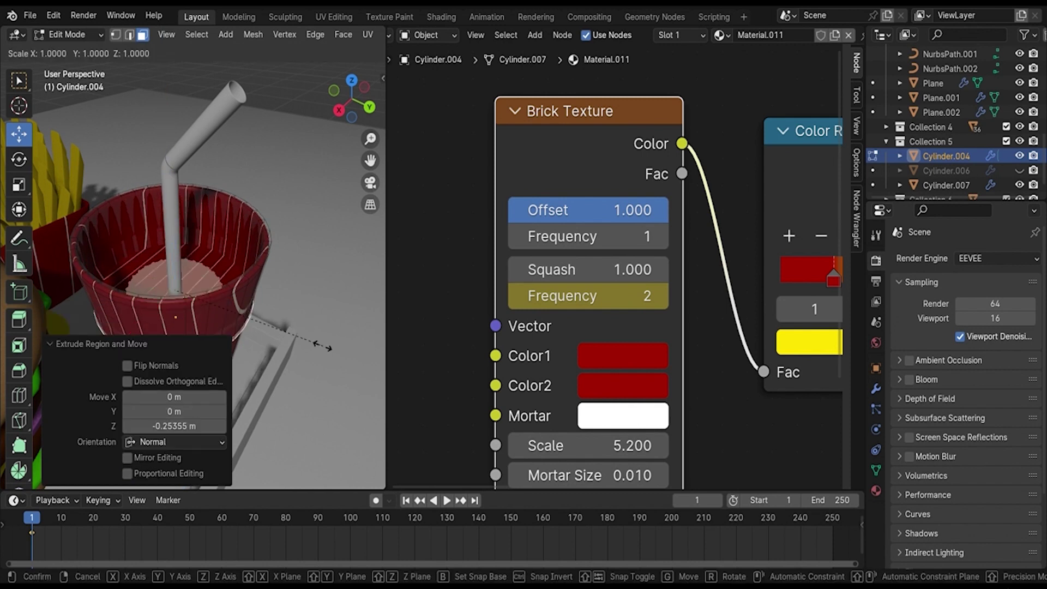
click(282, 335)
click(293, 292)
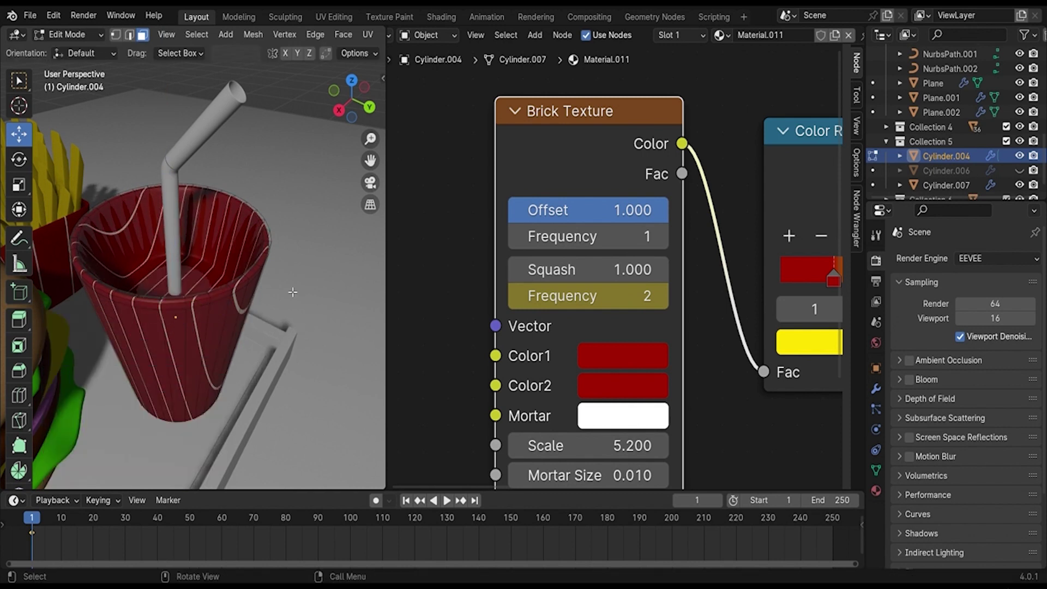
click(1018, 170)
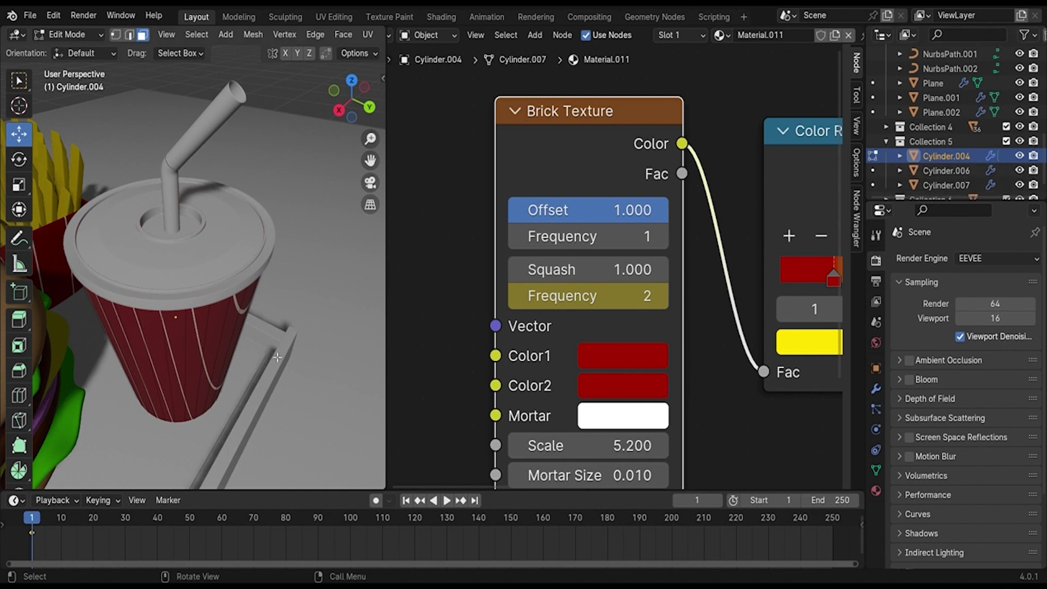
key(Tab)
Give the lid a new material, Material.012, with Principled BSDF Roughness 1.
click(225, 262)
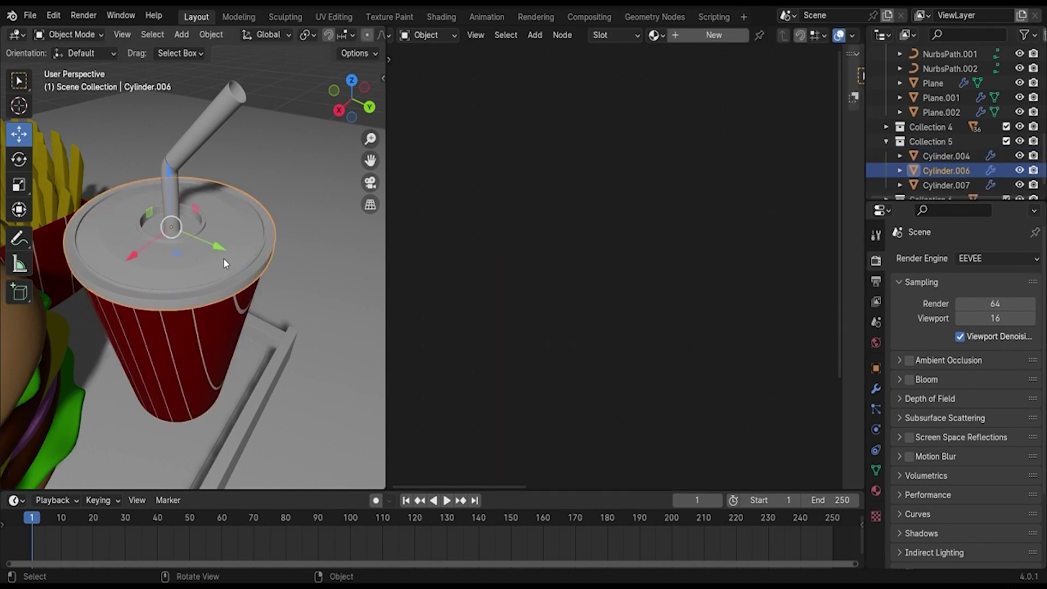
click(711, 36)
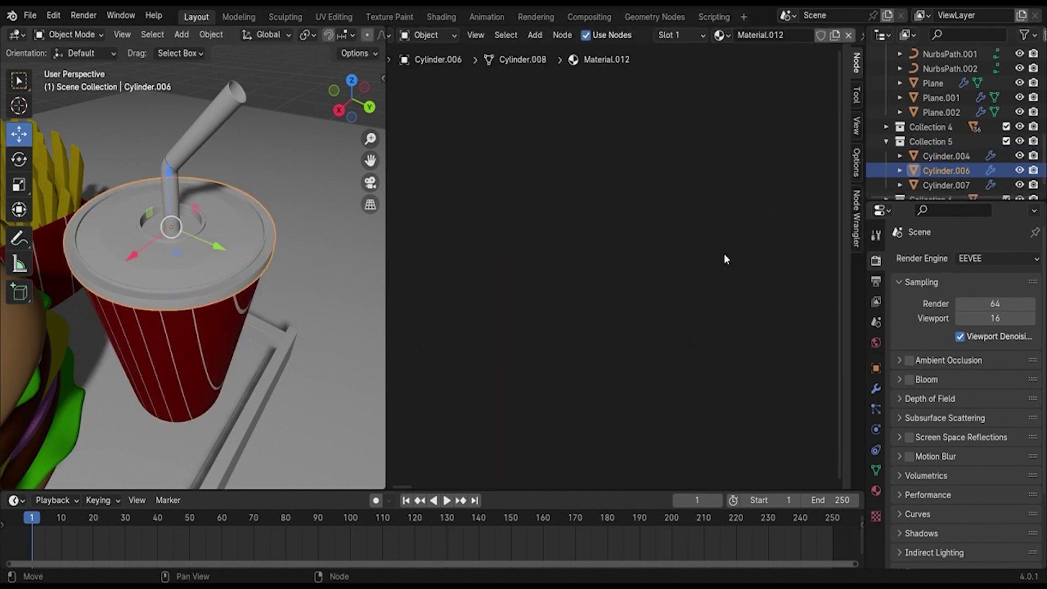
key(Home)
scroll(611, 251, up, 2)
scroll(556, 253, up, 3)
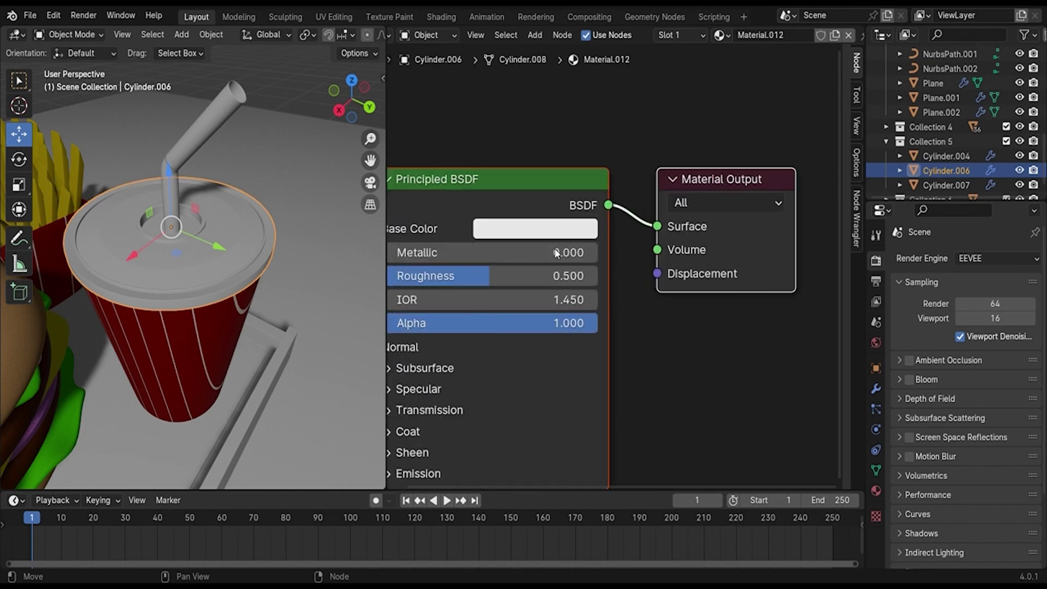
scroll(556, 254, up, 1)
click(556, 276)
text(1)
key(Return)
scroll(248, 307, up, 3)
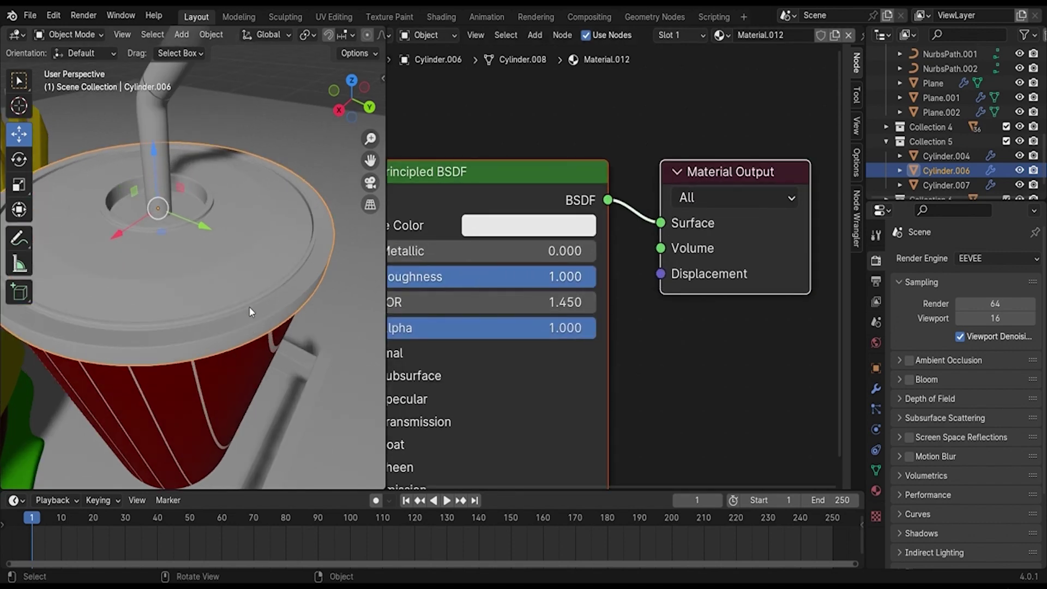
middle_drag(506, 329, 580, 286)
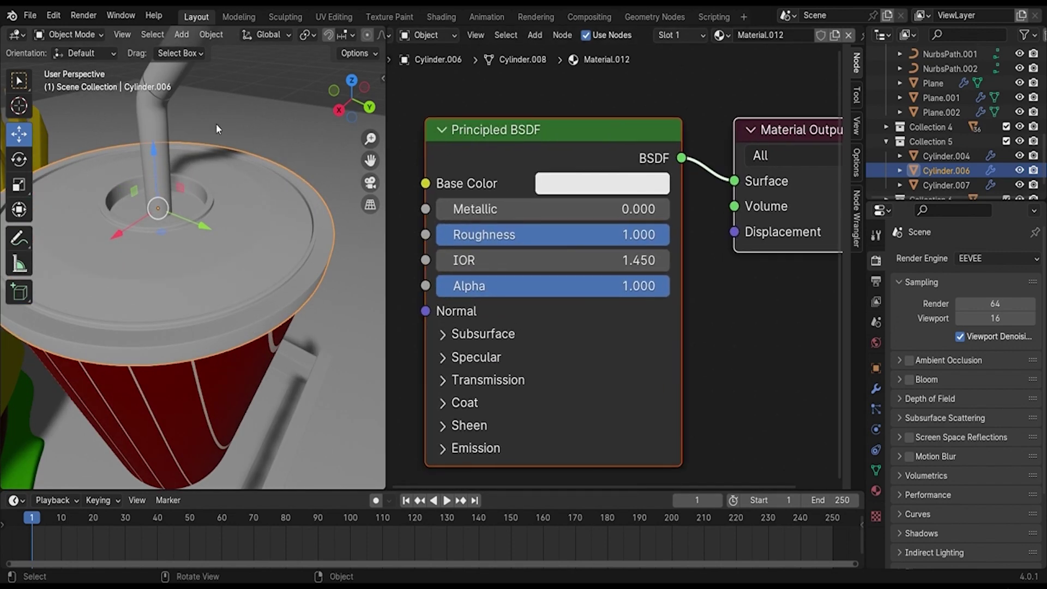
scroll(195, 145, up, 3)
scroll(195, 144, up, 3)
Slightly enlarge the selected edge ring near the straw's bend in Edit Mode.
click(300, 221)
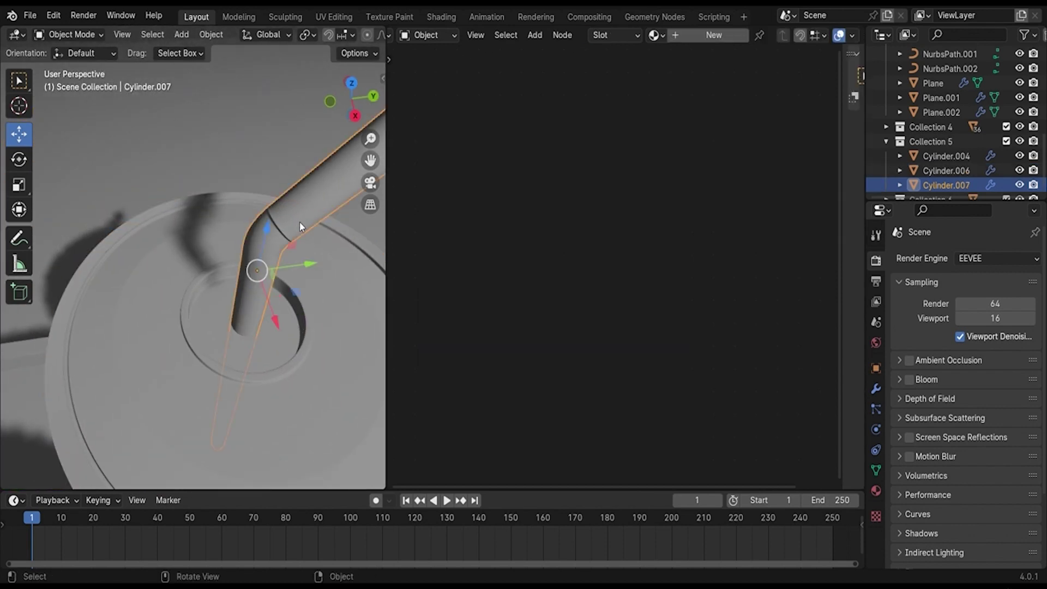
key(Tab)
scroll(312, 242, up, 3)
mouse_move(312, 242)
middle_down()
mouse_move(288, 232)
mouse_move(281, 196)
middle_up()
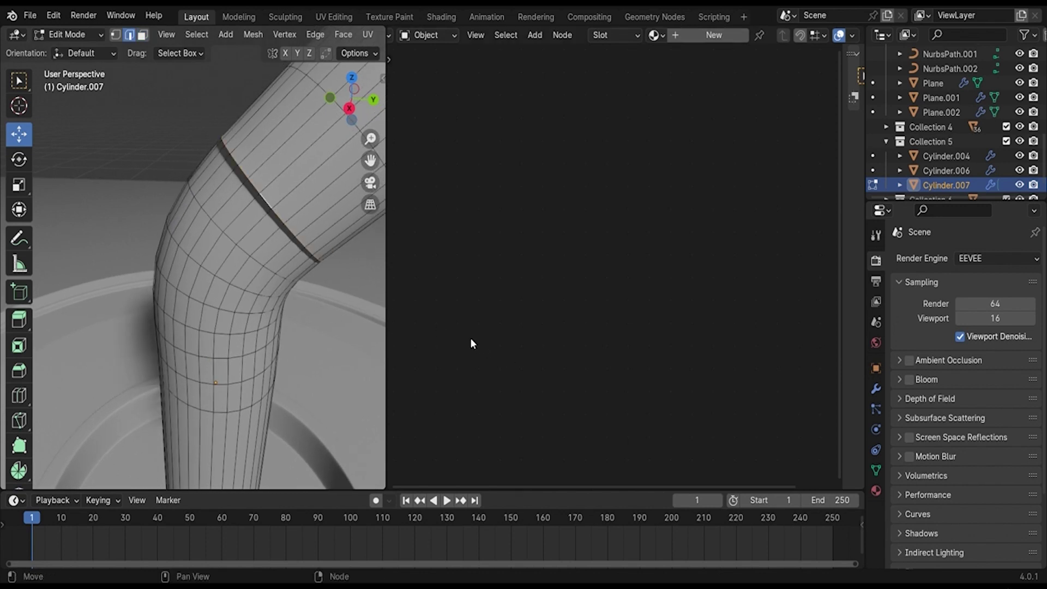
key(s)
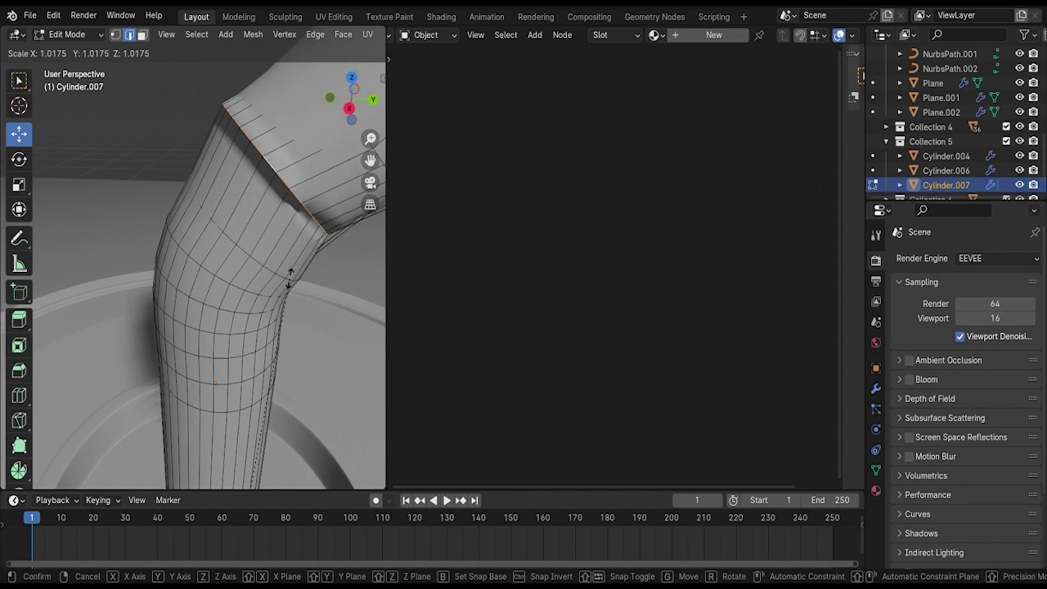
click(291, 280)
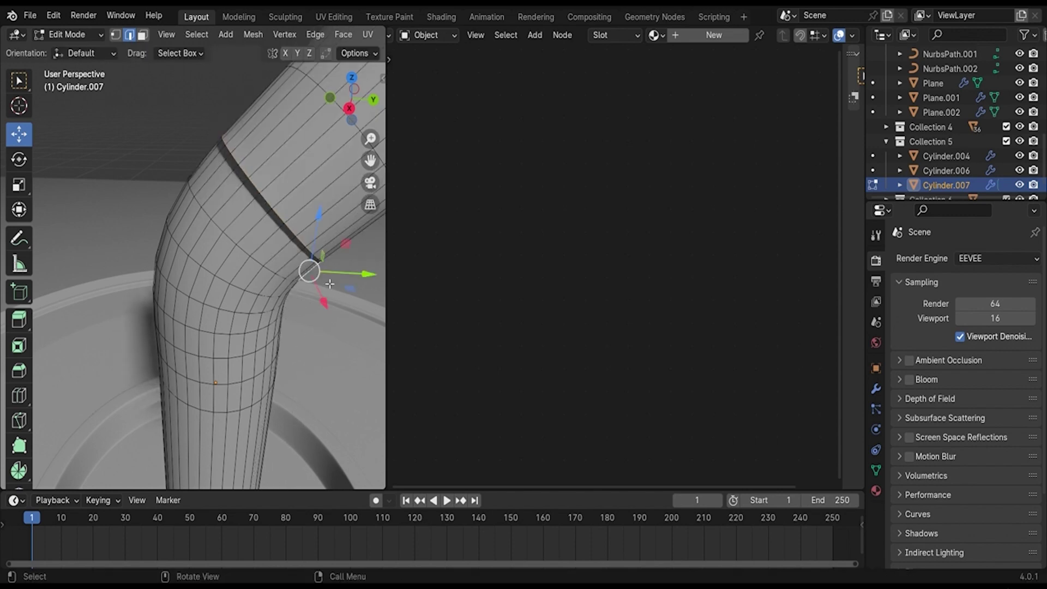
key(Tab)
Orbit around the bent straw and resize the split between the viewport and node editor.
middle_drag(326, 279, 146, 272)
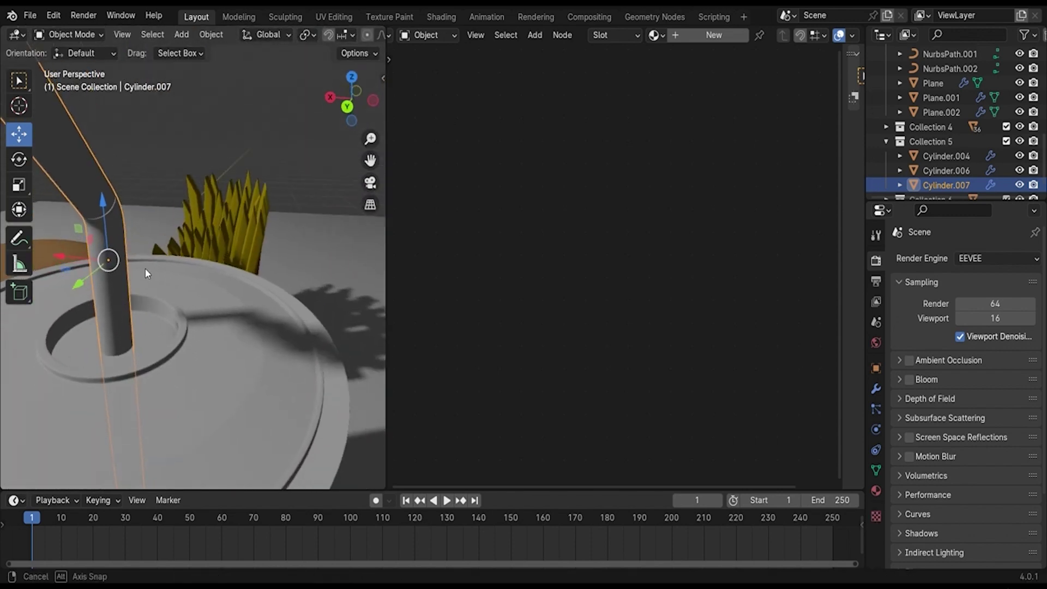
middle_drag(146, 273, 212, 264)
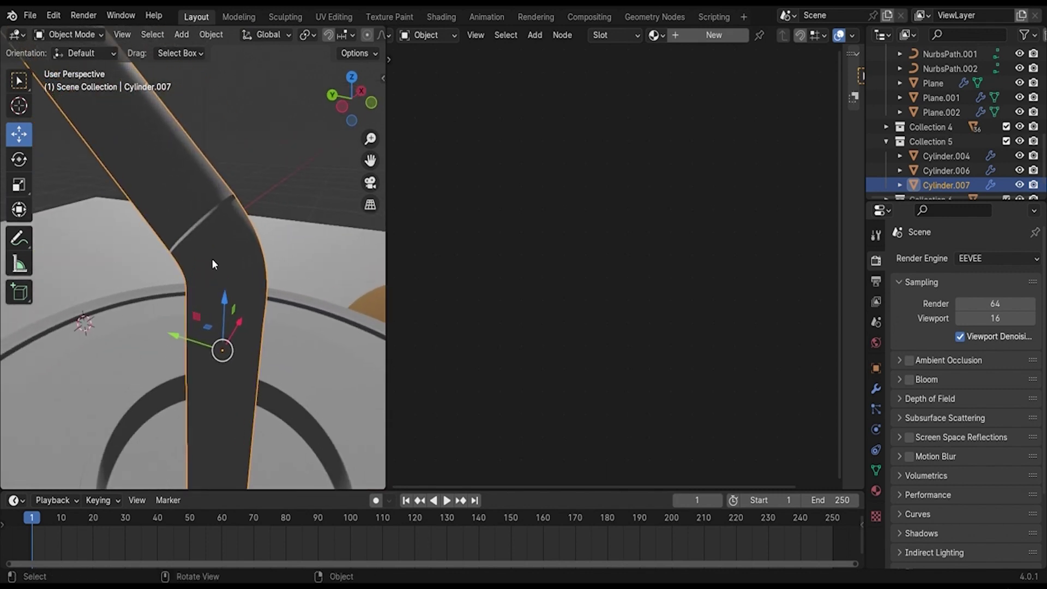
scroll(213, 262, up, 2)
scroll(214, 257, up, 1)
click(439, 35)
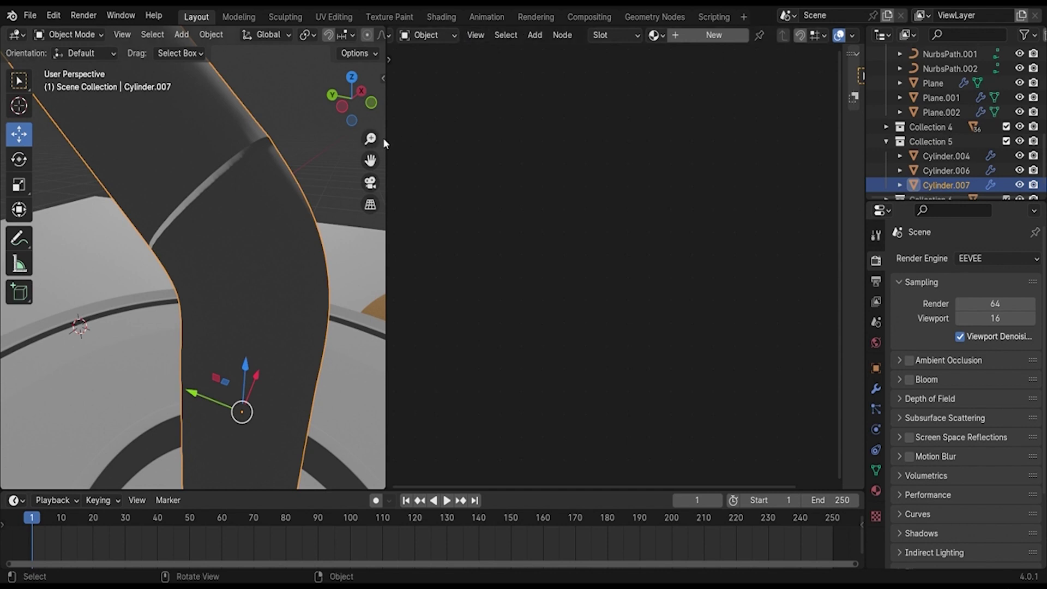
drag(384, 140, 310, 140)
click(327, 35)
Turn the node editor into a second 3D Viewport framed on the straw, selecting its bend rings.
click(337, 73)
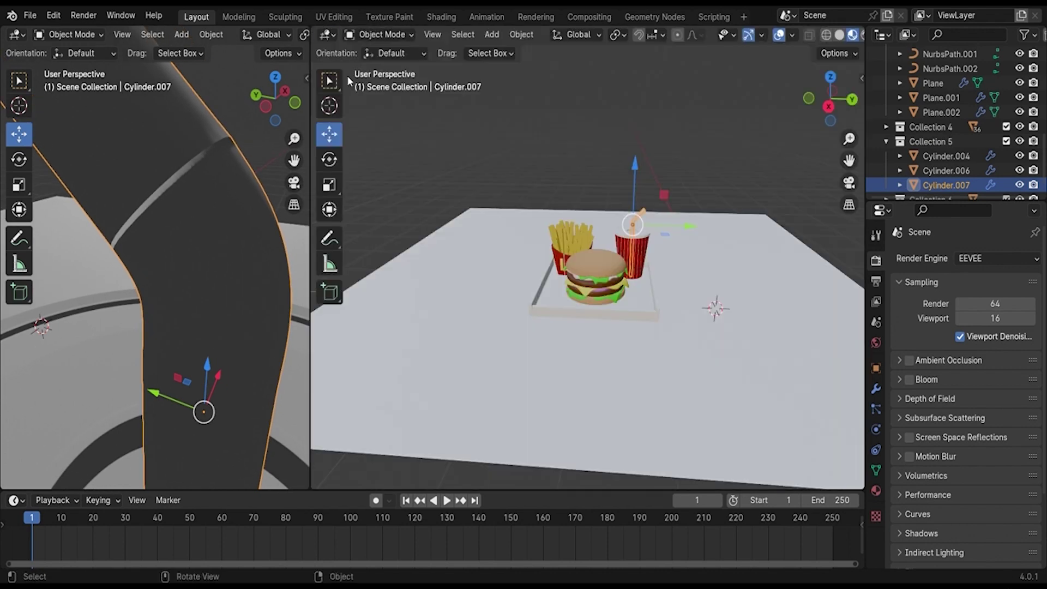
scroll(541, 261, up, 6)
middle_drag(635, 271, 610, 256)
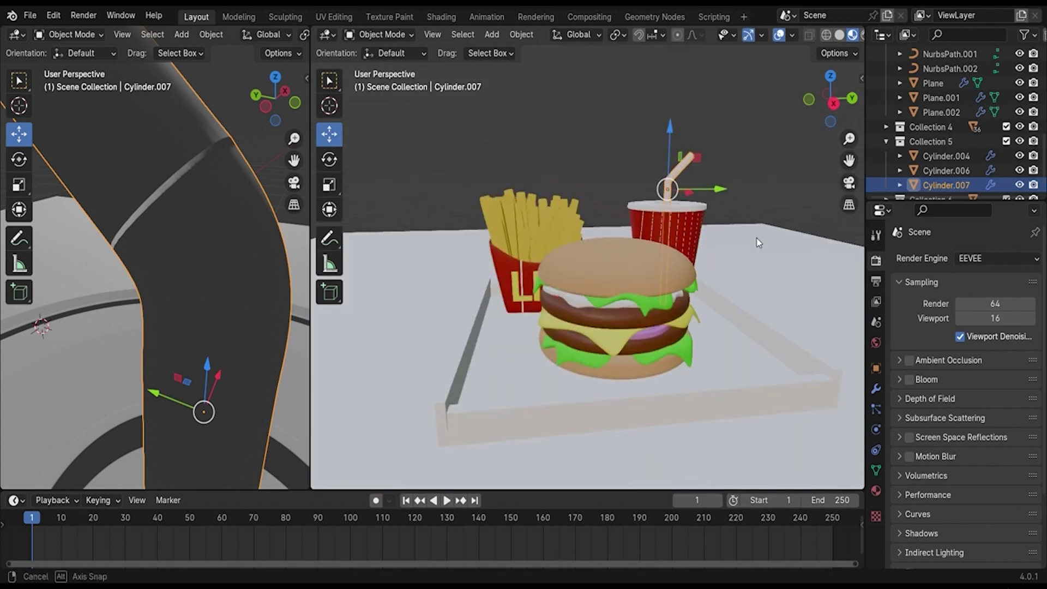
key(KP_Decimal)
key(Tab)
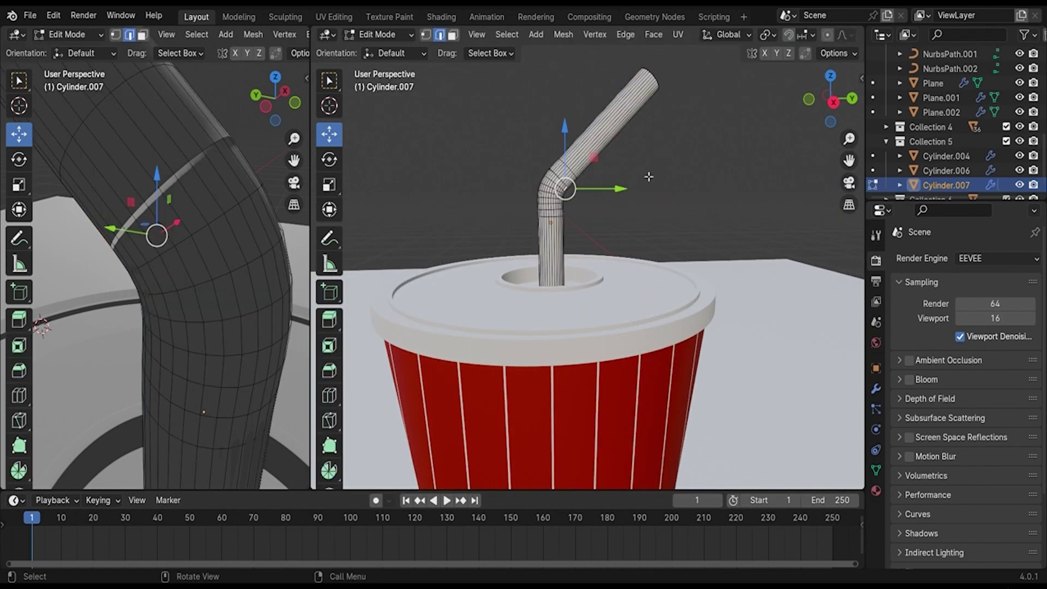
mouse_move(624, 175)
middle_down()
mouse_move(584, 338)
mouse_move(546, 174)
middle_up()
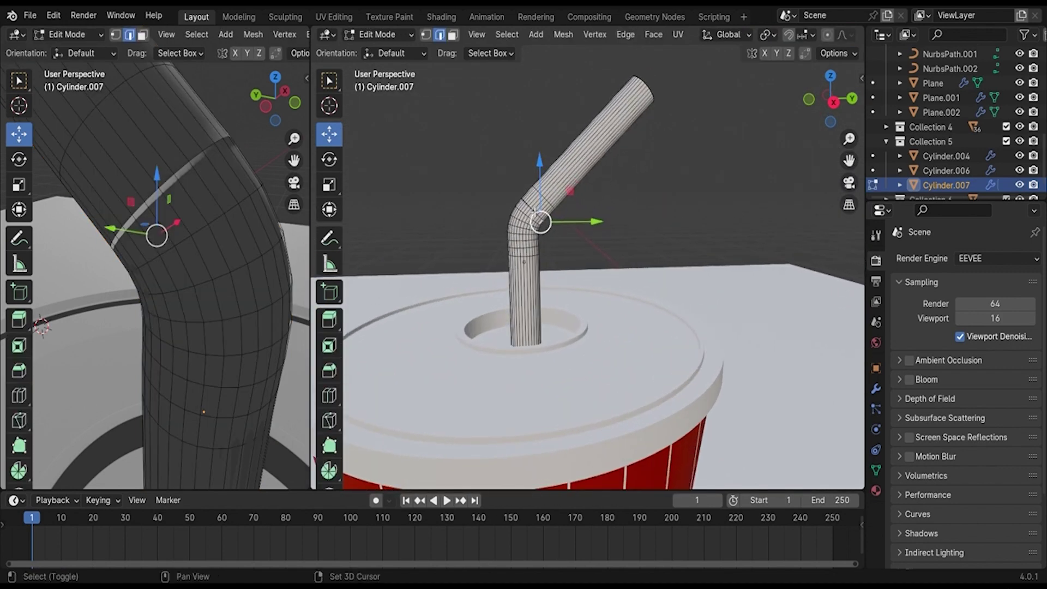
alt+shift+click(538, 214)
Scale the bend edge ring to 1.039 and bevel it with width 0.213 m.
key(s)
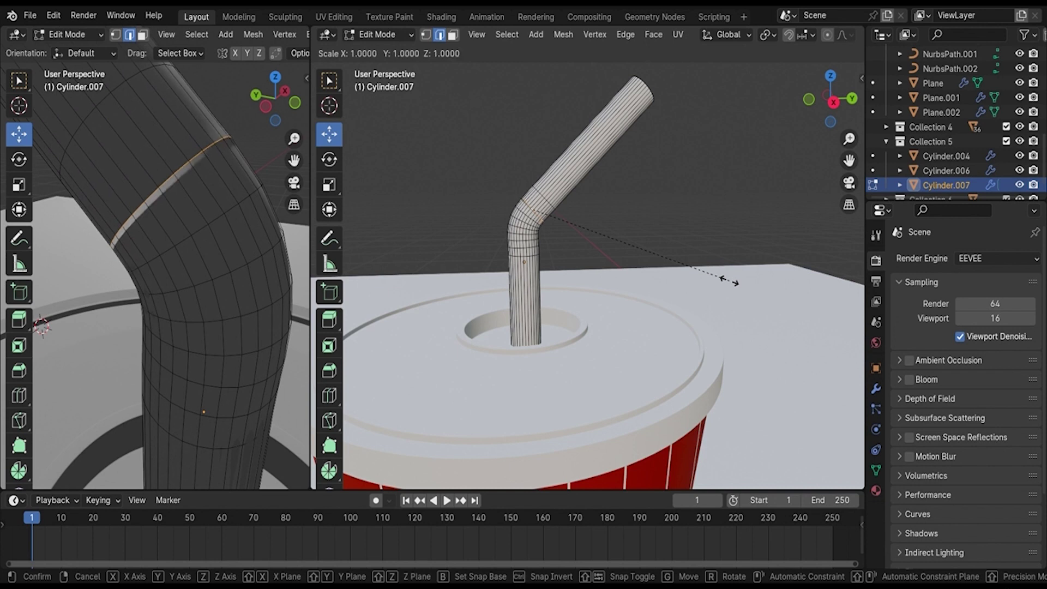
click(752, 278)
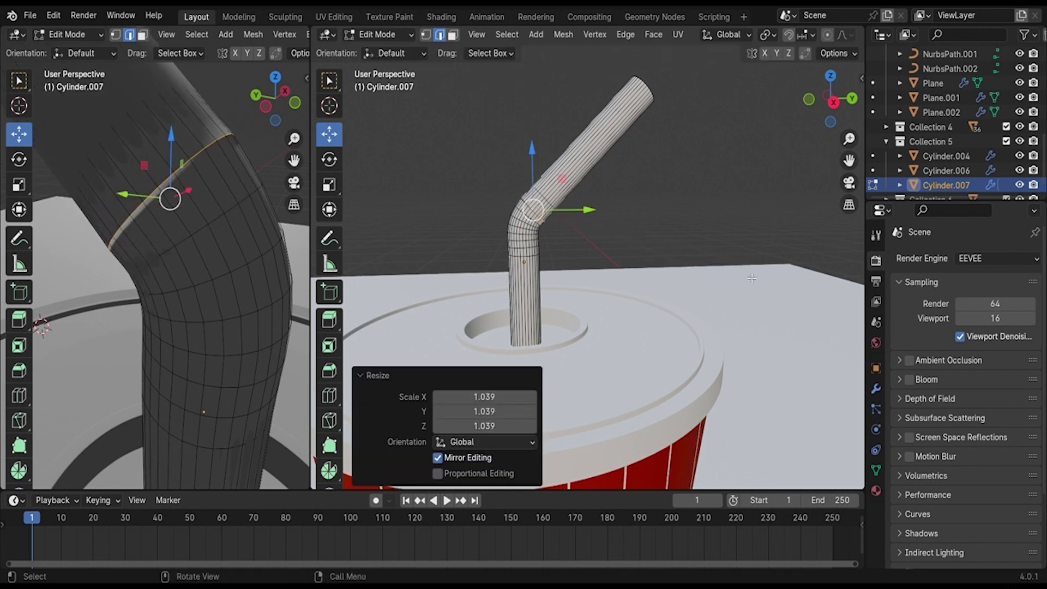
key(ctrl+z)
key(ctrl+b)
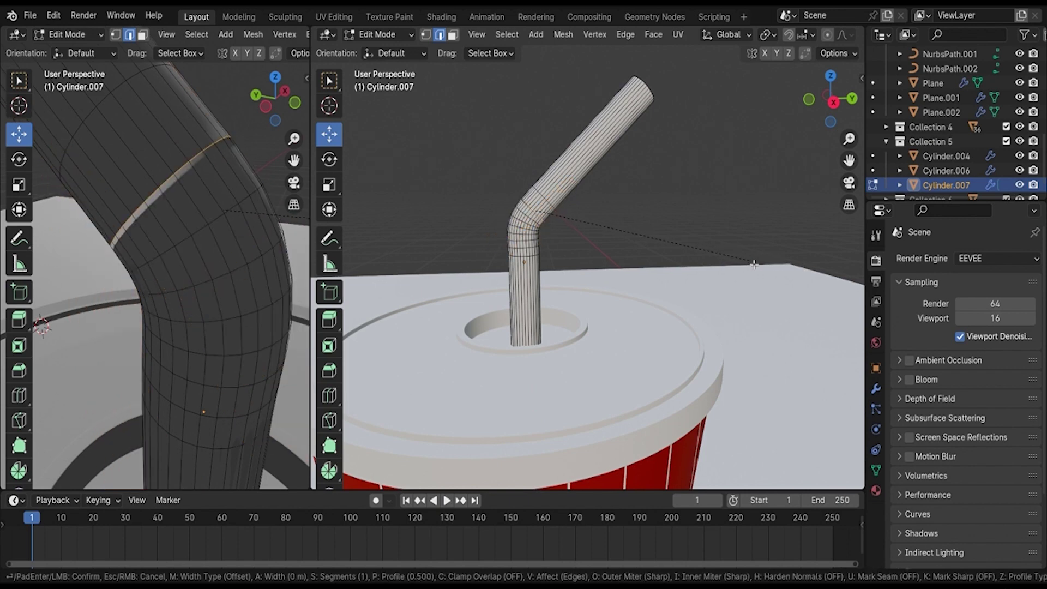
click(761, 264)
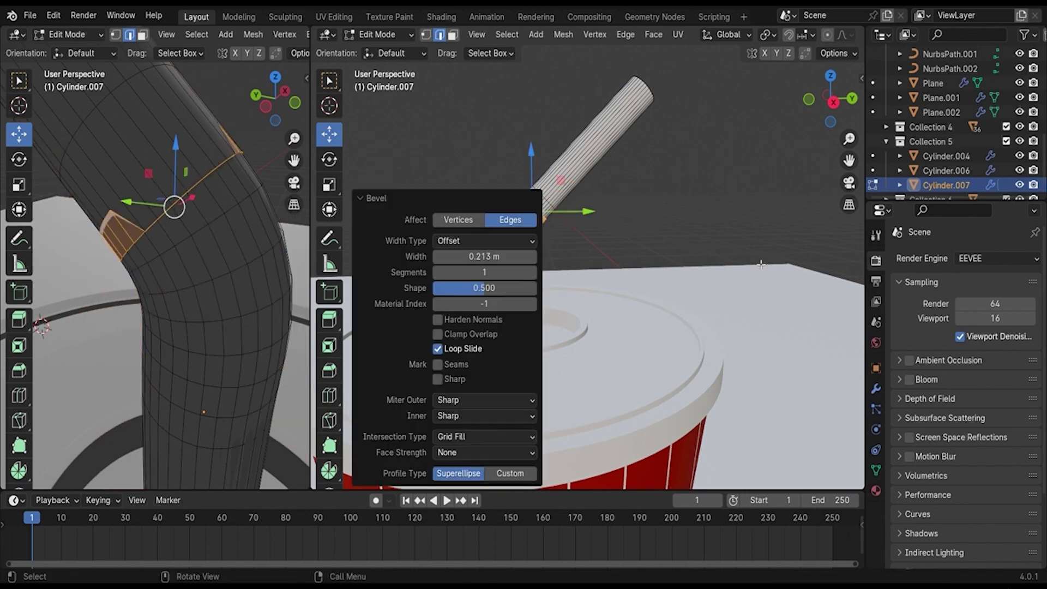
key(Tab)
middle_drag(713, 238, 652, 262)
Orbit around the cup and straw and reopen the straw's mesh in Edit Mode.
scroll(651, 262, up, 2)
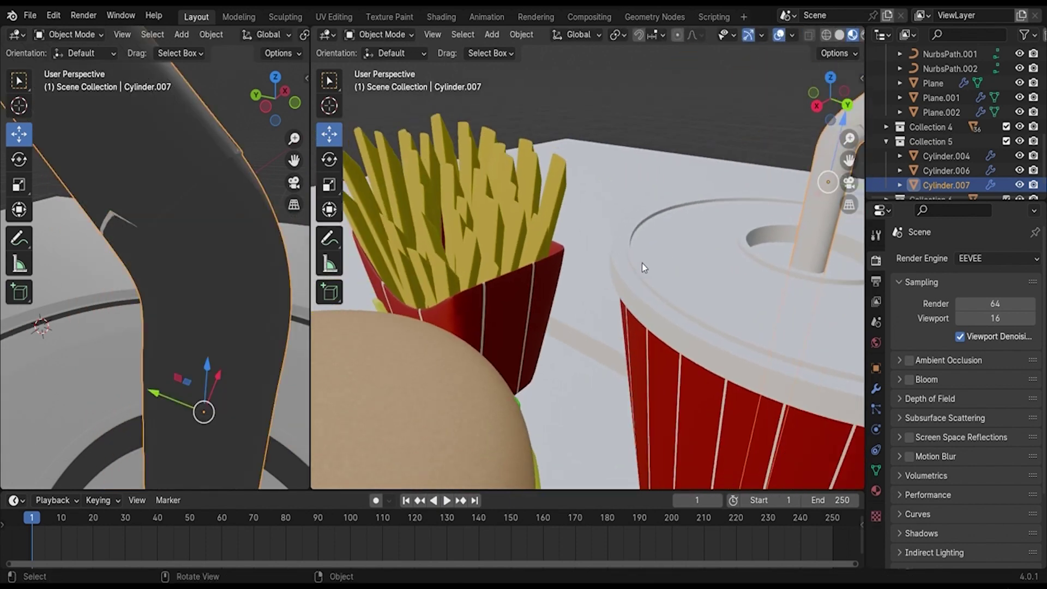
scroll(648, 261, down, 3)
scroll(563, 293, down, 3)
scroll(562, 293, up, 6)
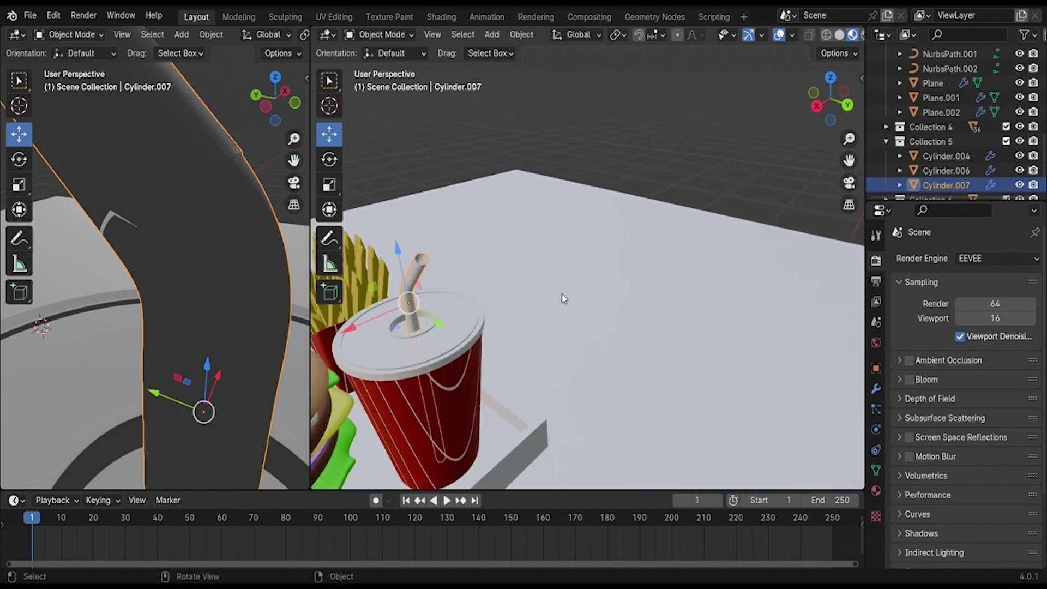
scroll(470, 328, up, 3)
scroll(473, 331, down, 3)
mouse_move(473, 306)
middle_down()
mouse_move(456, 248)
mouse_move(709, 322)
mouse_move(449, 381)
mouse_move(367, 217)
mouse_move(710, 192)
middle_up()
key(Tab)
scroll(455, 249, down, 3)
scroll(717, 325, down, 2)
scroll(449, 381, up, 3)
scroll(449, 381, up, 3)
scroll(710, 192, up, 3)
key(Tab)
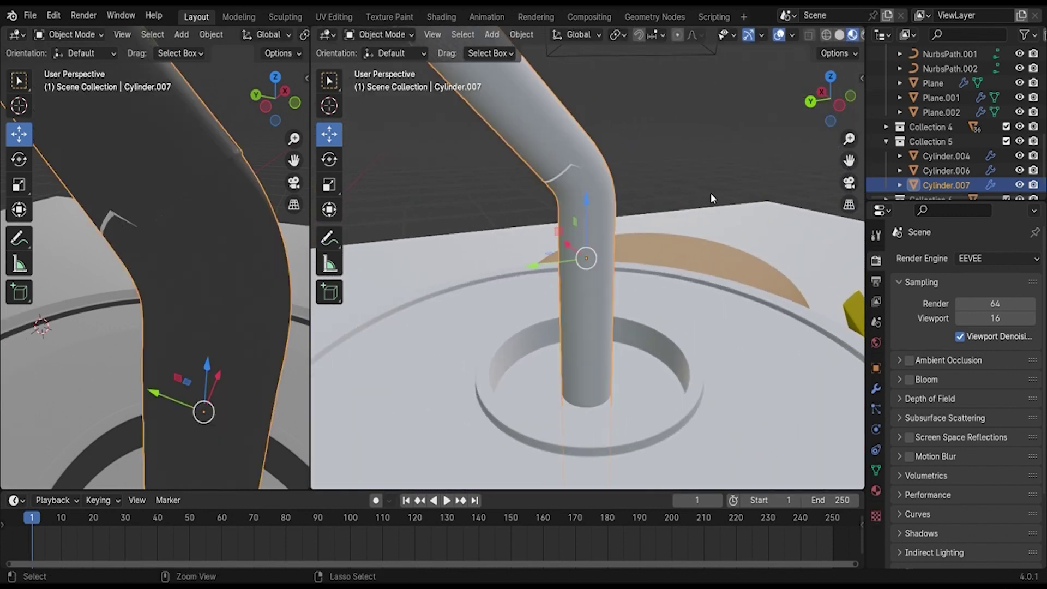
key(Tab)
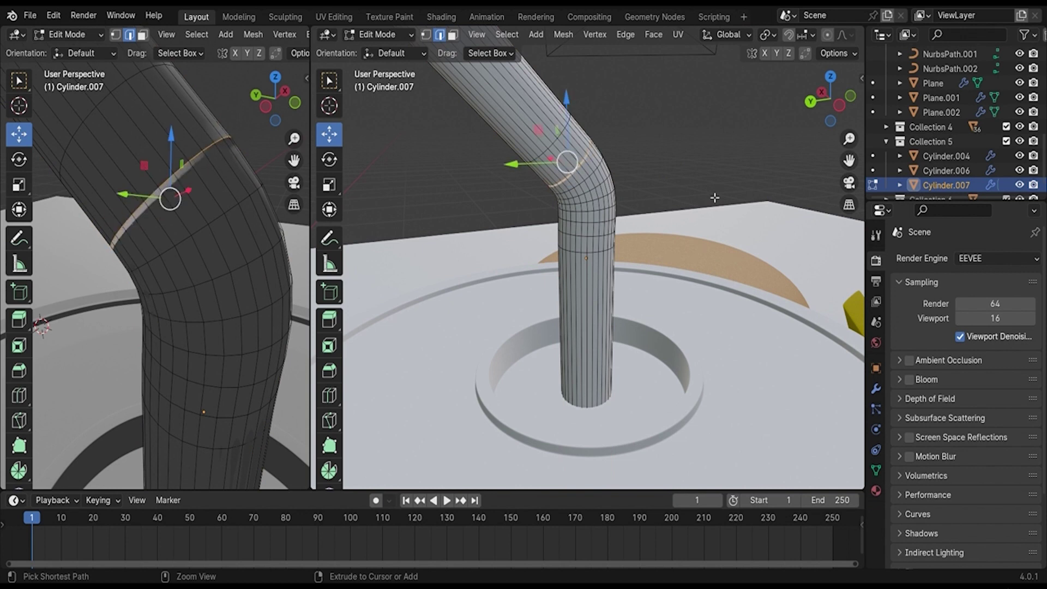
Select an edge ring near the straw's bend and trial-move it.
click(715, 178)
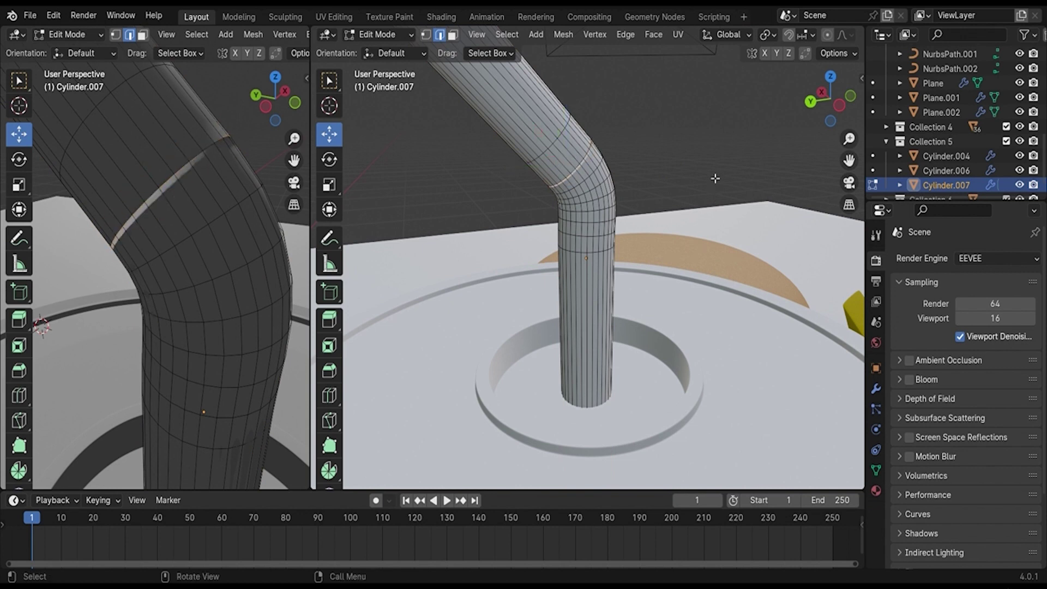
scroll(595, 166, up, 2)
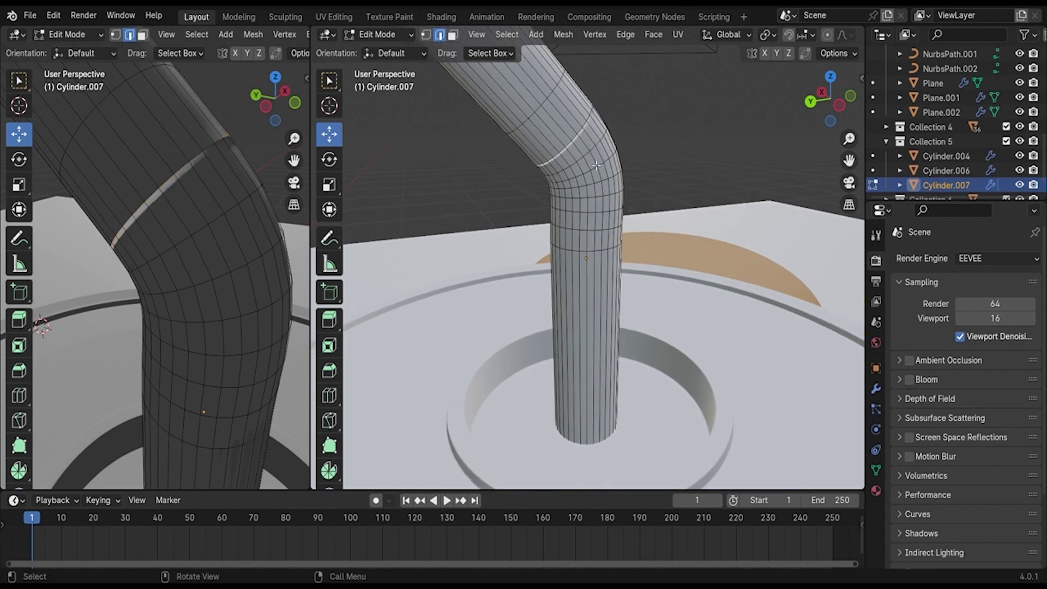
scroll(596, 166, up, 2)
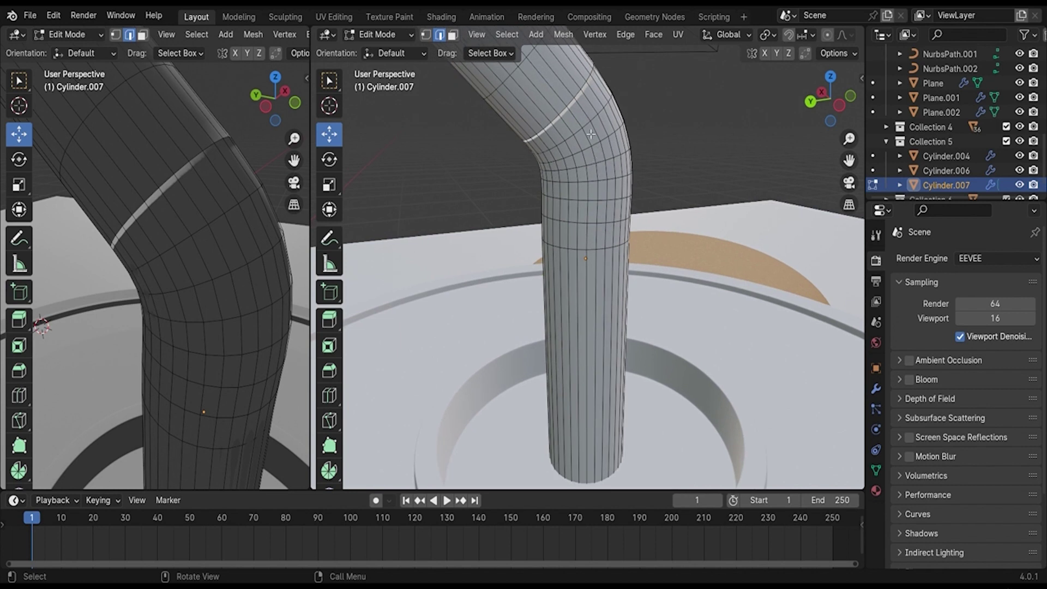
alt+click(570, 108)
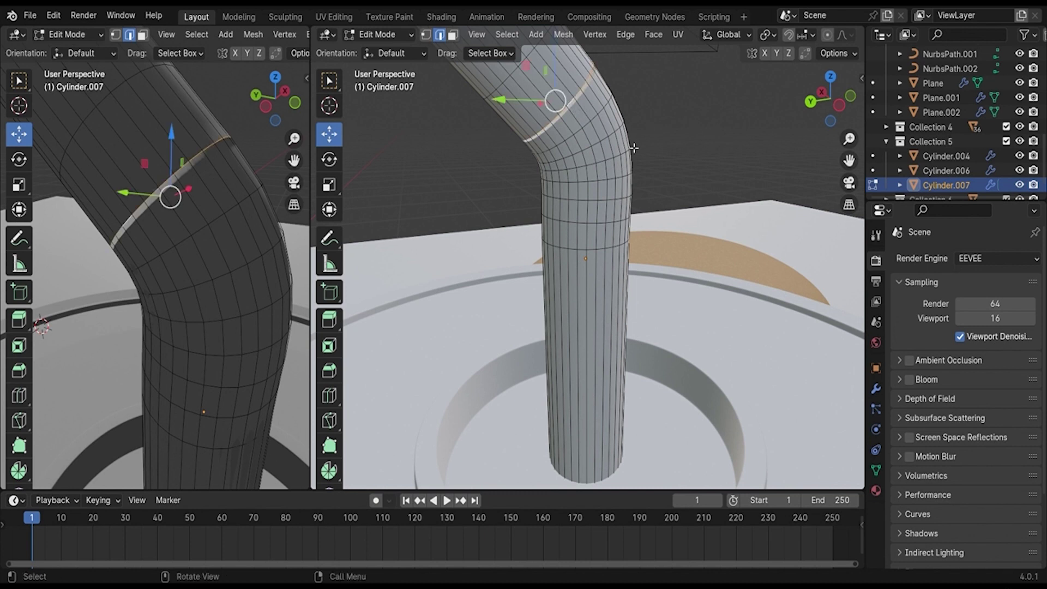
drag(557, 84, 508, 92)
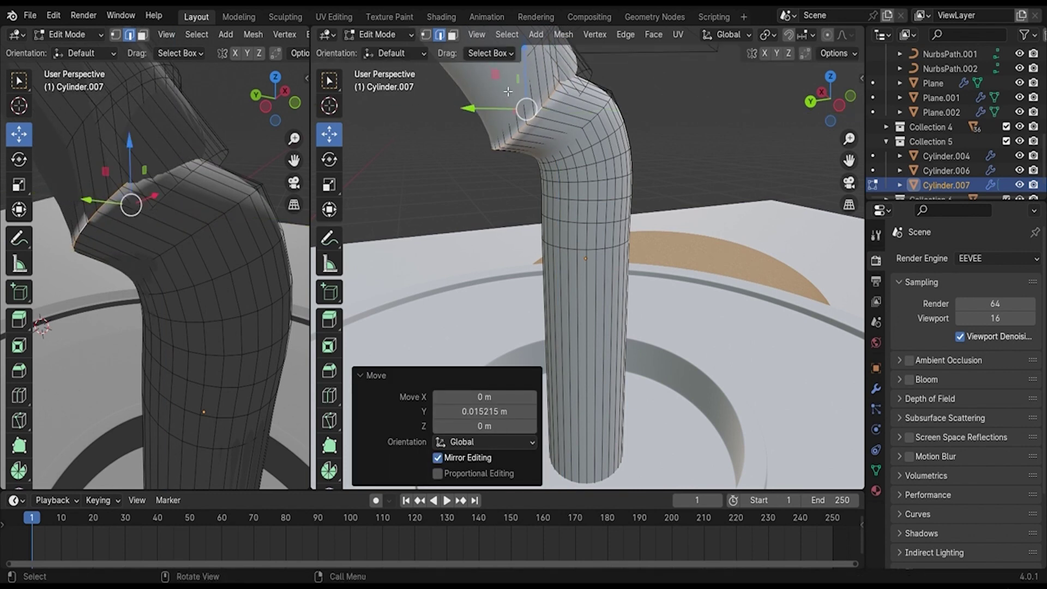
Delete another bend ring's vertices, then undo to restore the ring.
alt+click(603, 80)
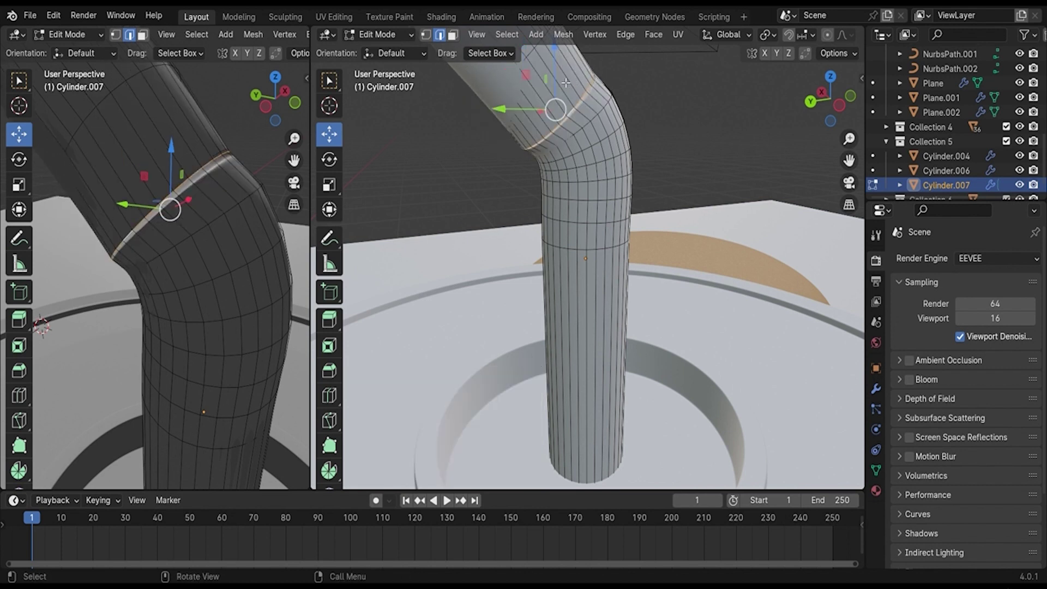
key(x)
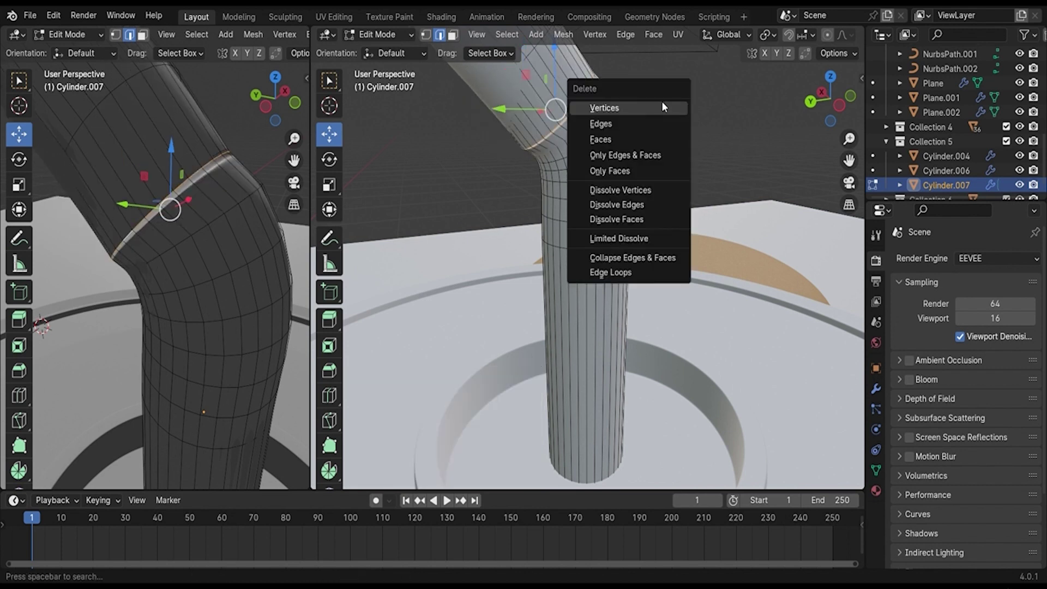
click(663, 103)
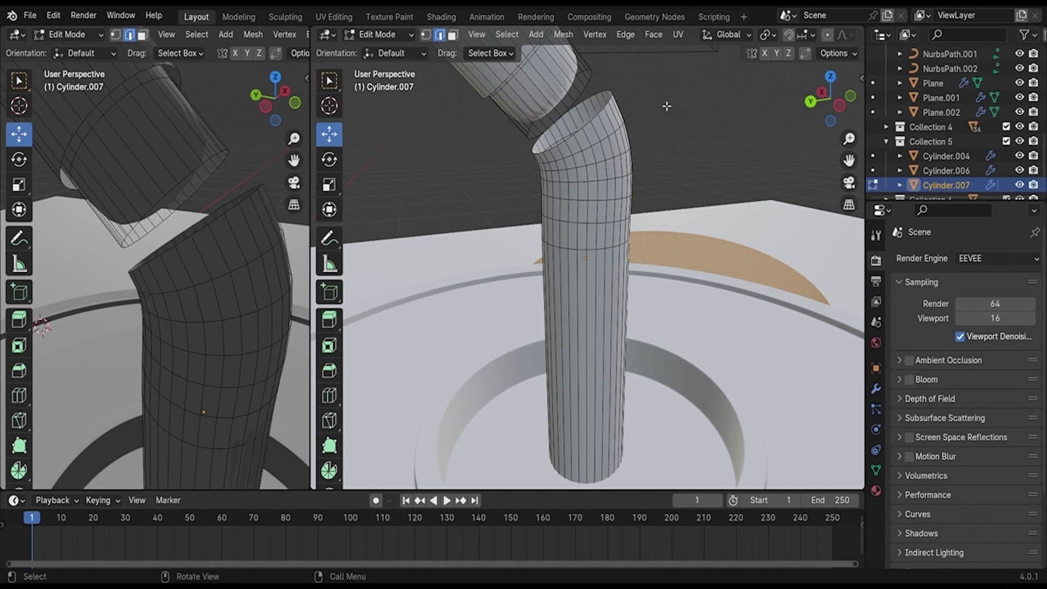
middle_drag(667, 106, 664, 126)
scroll(665, 126, down, 1)
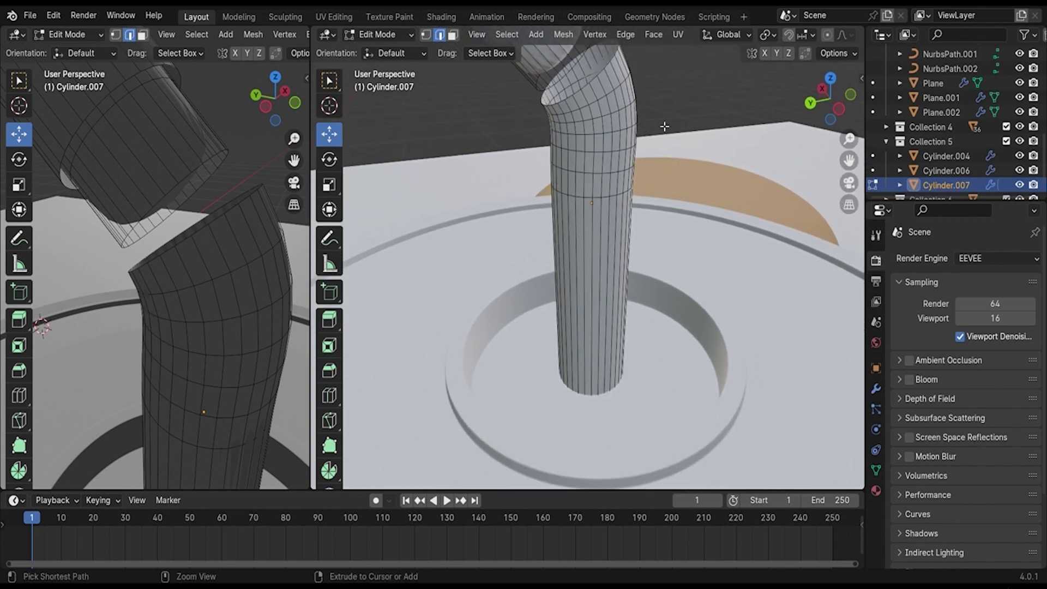
key(ctrl+z)
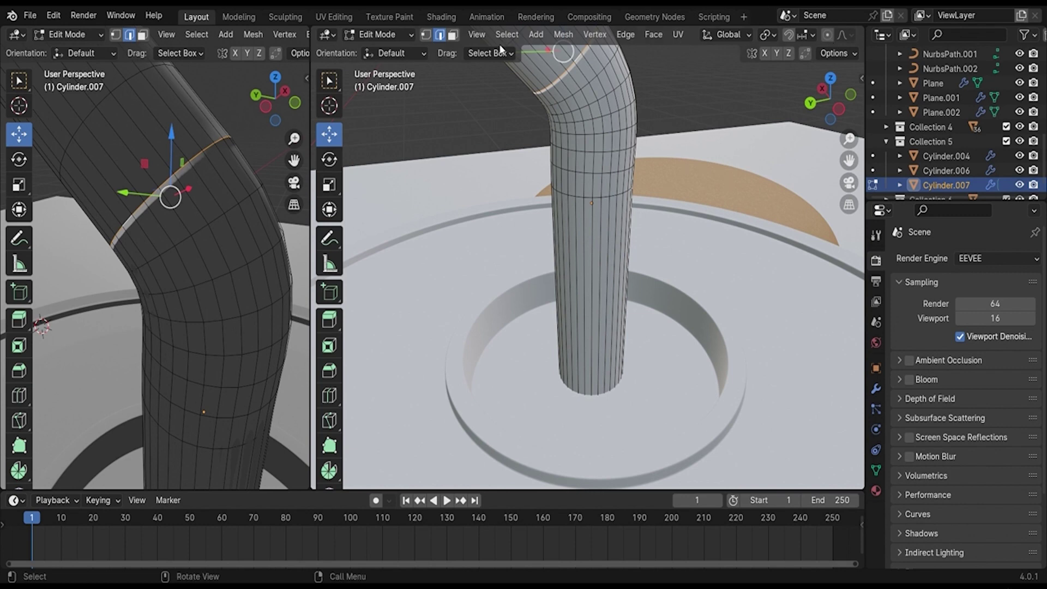
scroll(669, 33, down, 5)
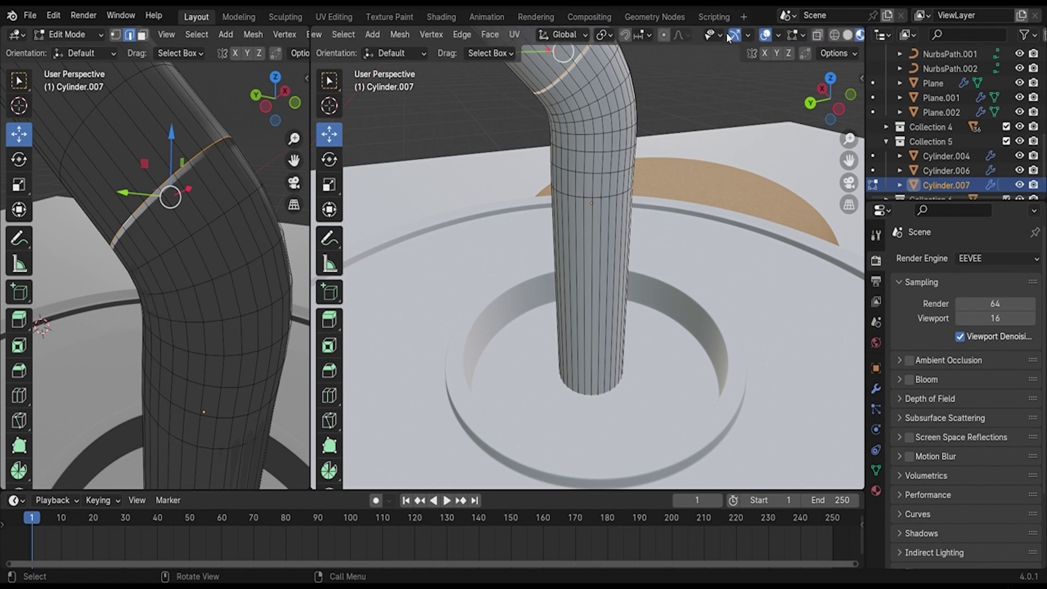
Turn on see-through display, trial-enlarge a low edge ring, then undo it.
click(817, 36)
mouse_move(627, 218)
middle_down()
mouse_move(661, 248)
mouse_move(418, 228)
mouse_move(596, 93)
middle_up()
alt+click(596, 93)
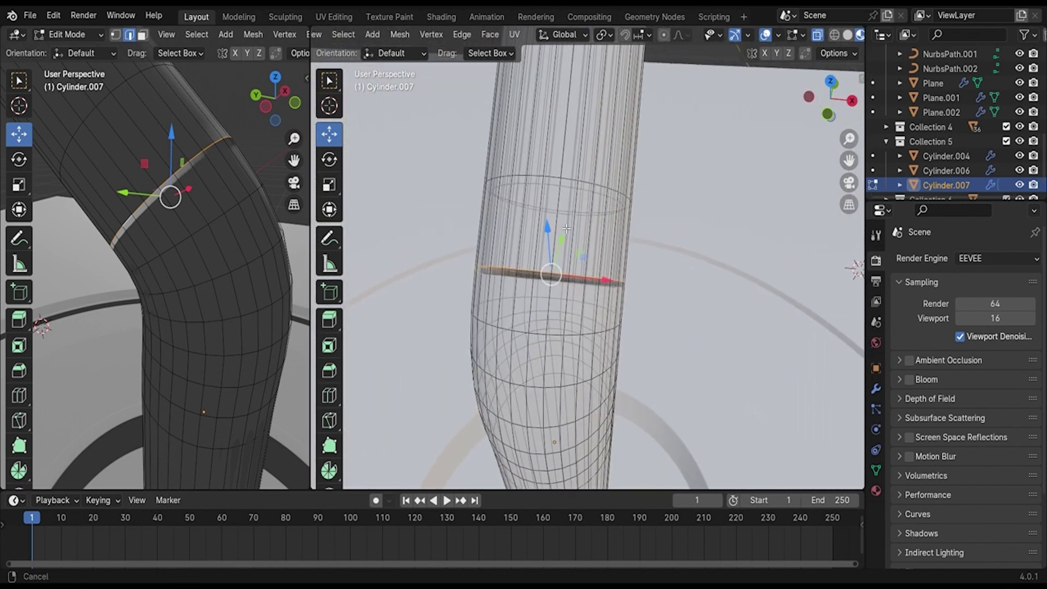
scroll(567, 228, up, 4)
key(s)
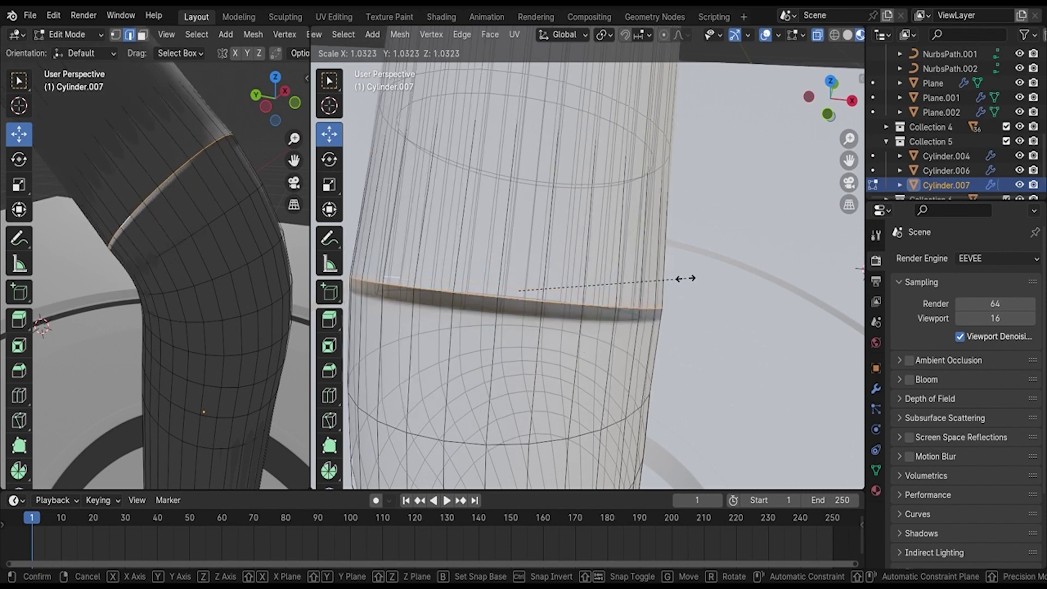
click(684, 279)
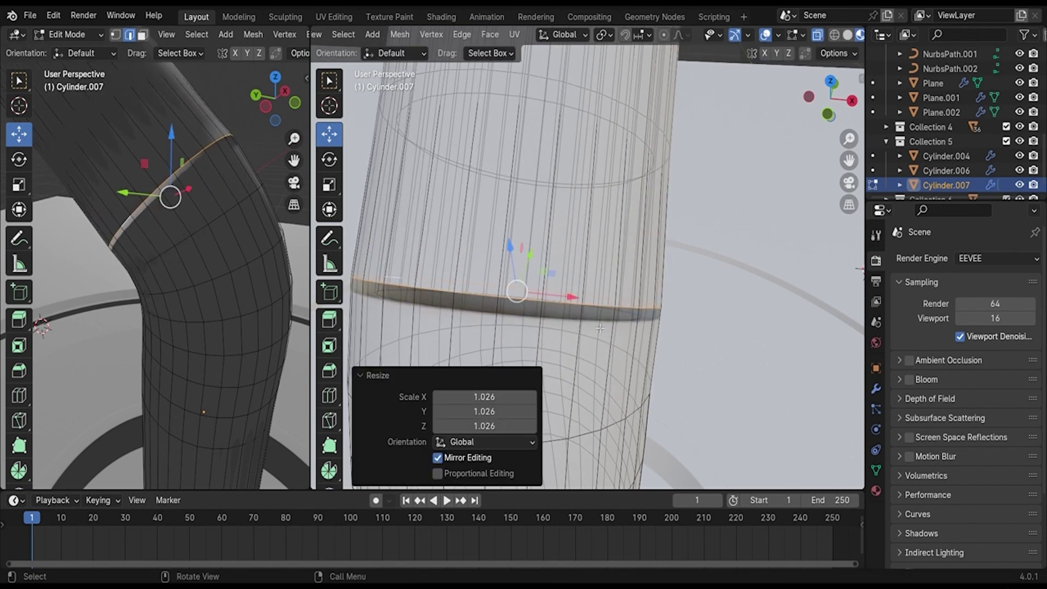
middle_drag(600, 327, 624, 207)
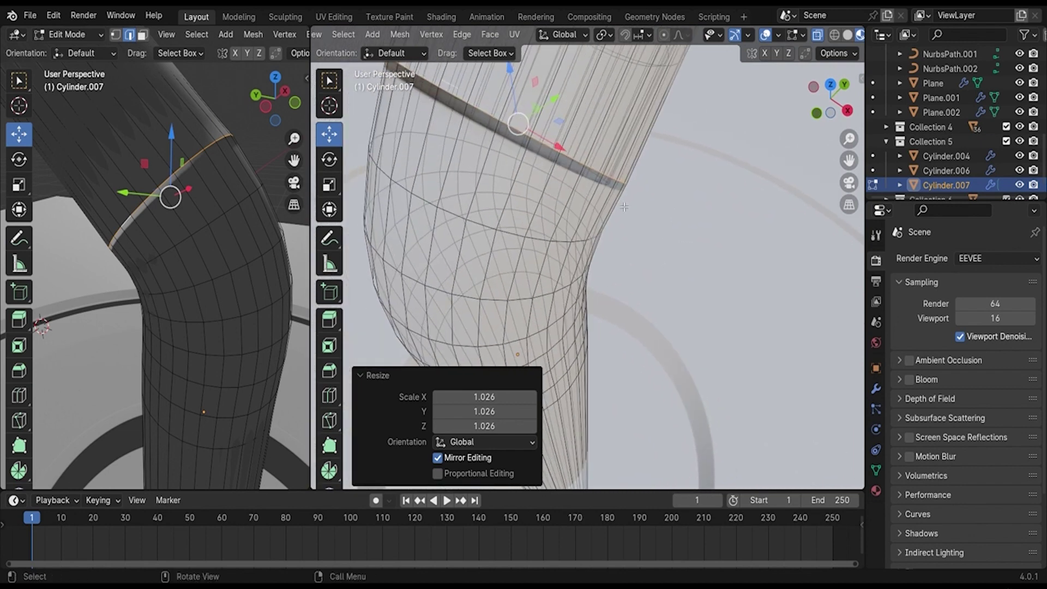
key(ctrl+z)
key(s)
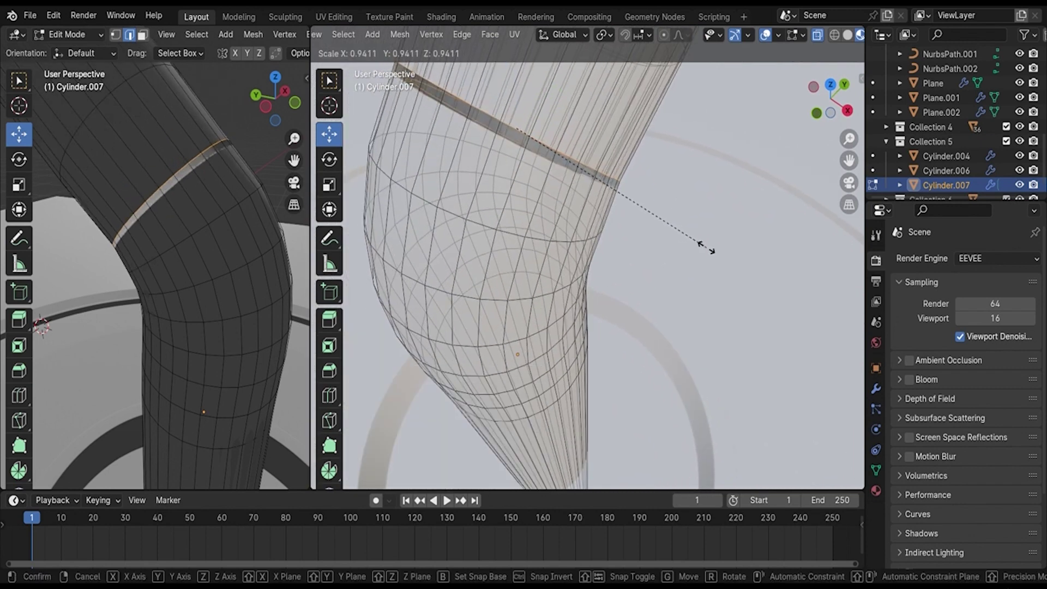
key(Escape)
key(ctrl+z)
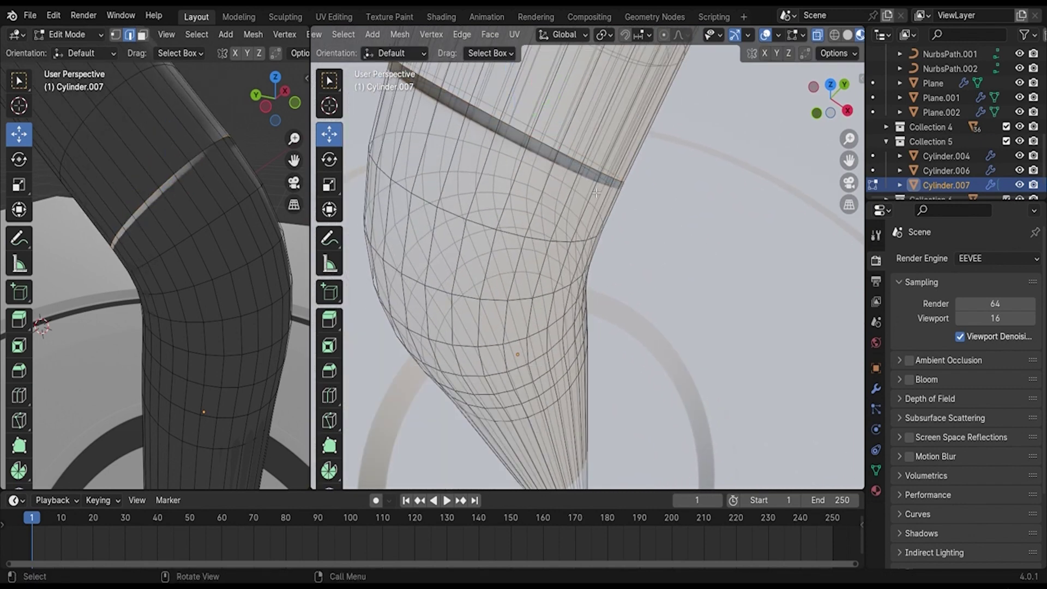
Select the ring at the straw's bend and shrink it to about three quarters.
alt+click(590, 180)
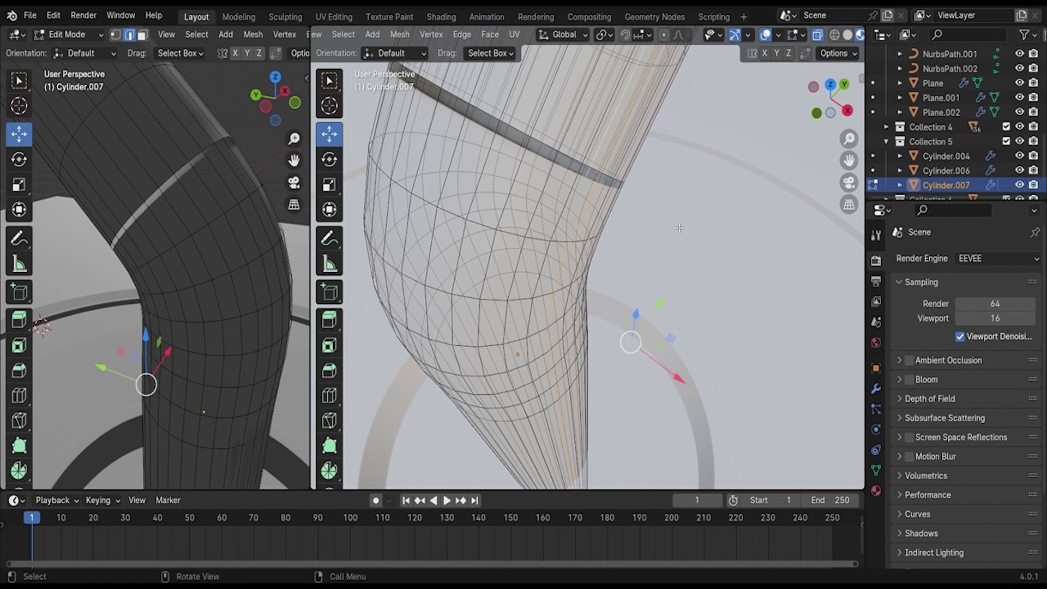
alt+shift+click(566, 171)
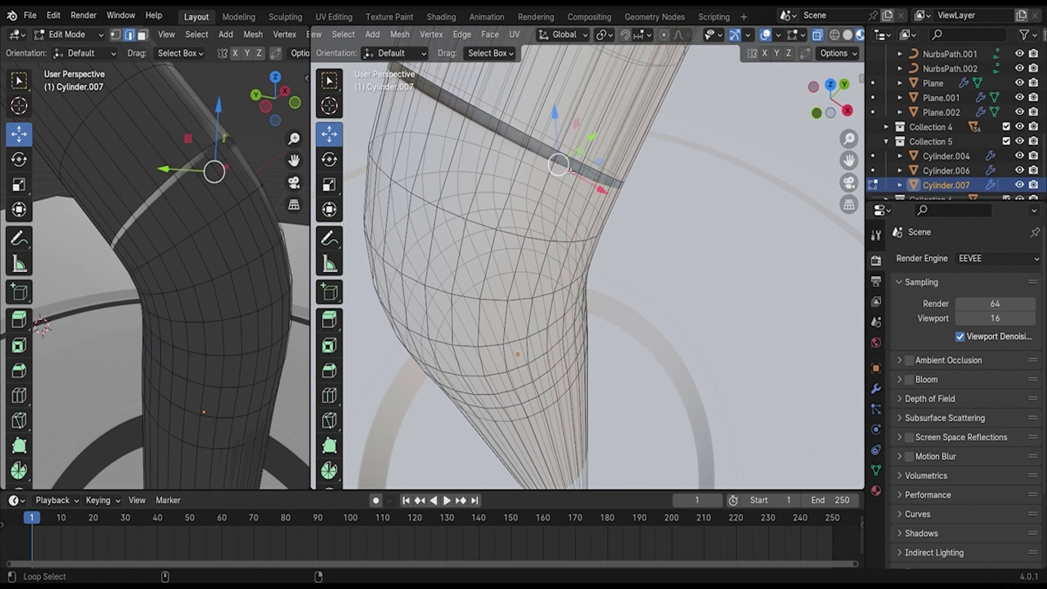
alt+shift+click(570, 173)
key(alt+a)
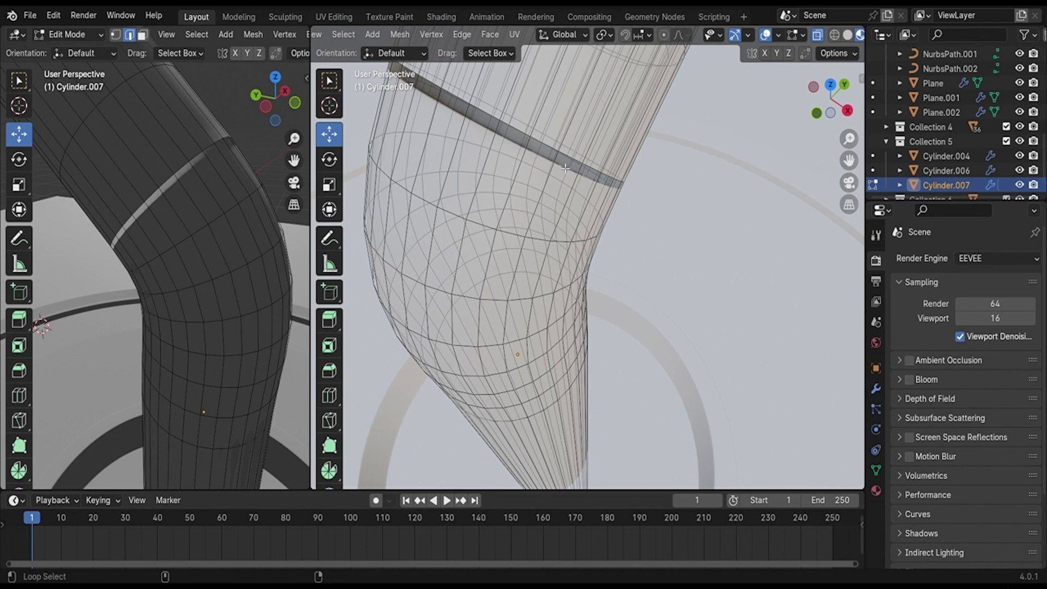
alt+click(565, 169)
key(s)
click(685, 232)
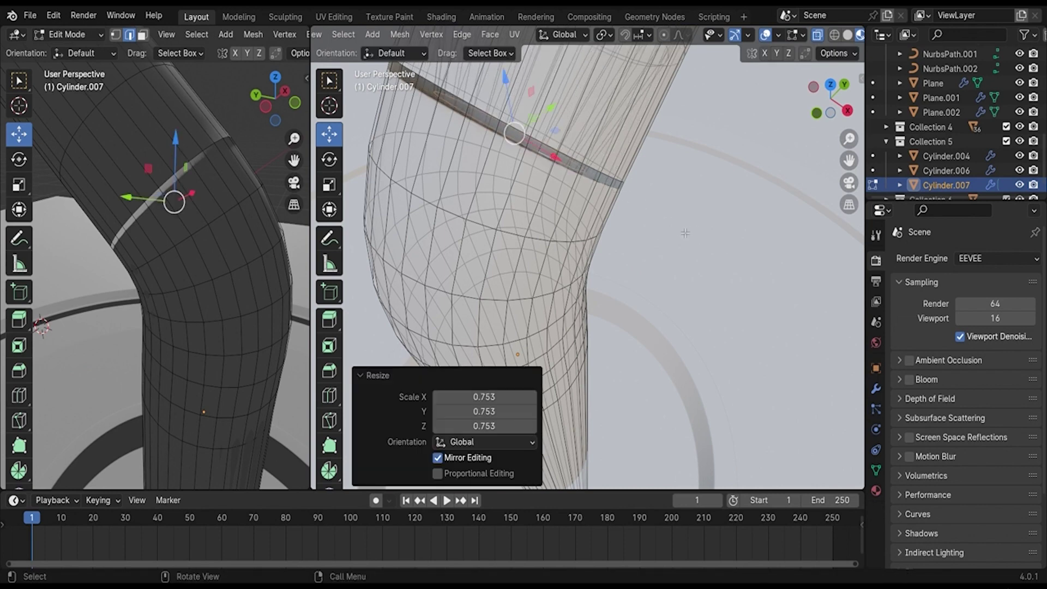
key(alt+a)
Widen the edge ring at the bend and bevel it with five segments.
middle_drag(684, 233, 520, 204)
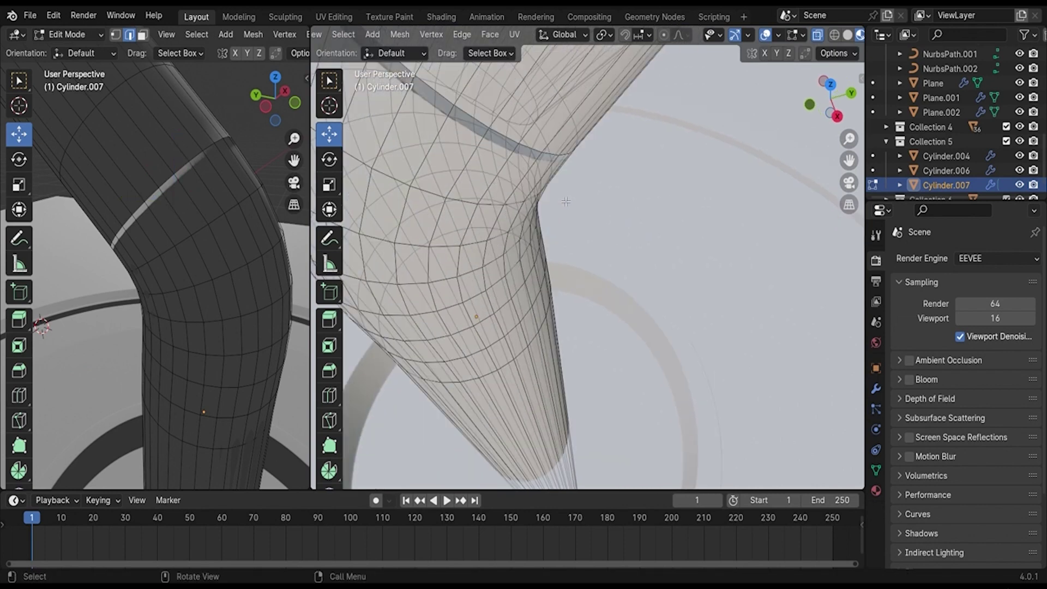
alt+click(479, 139)
click(621, 181)
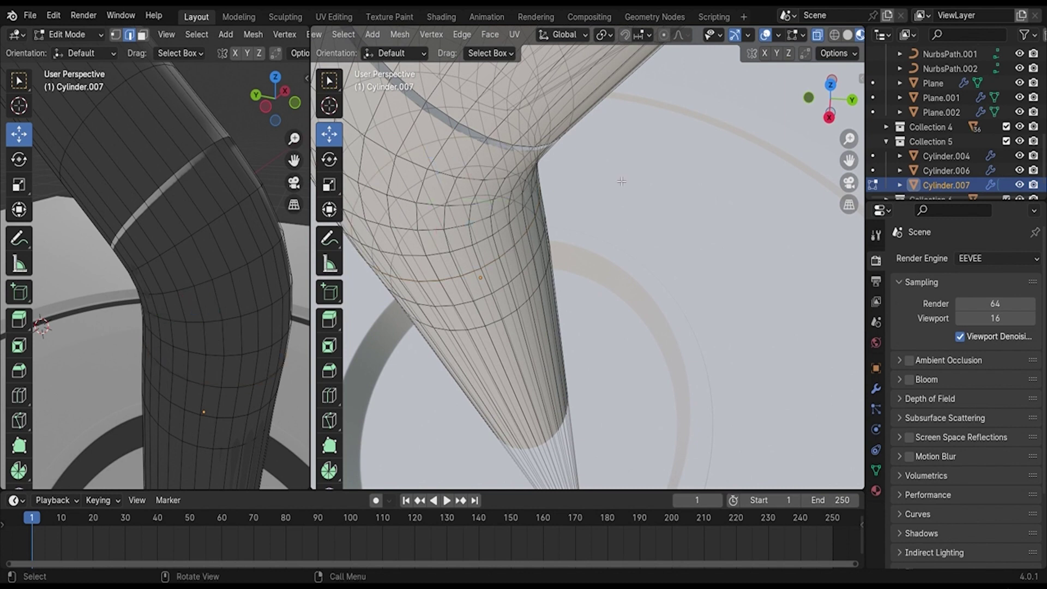
alt+click(481, 131)
key(s)
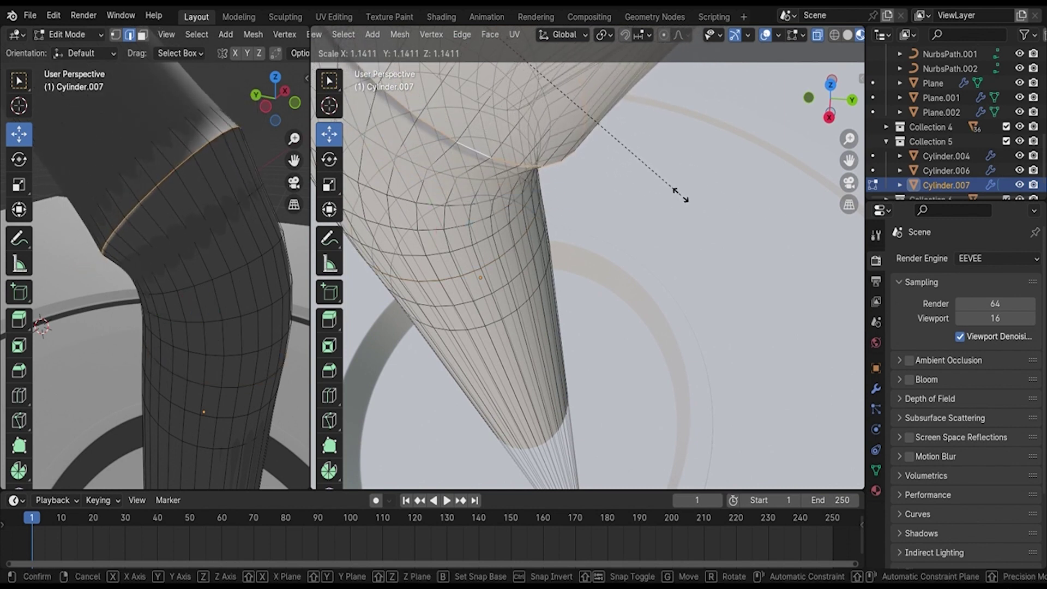
click(682, 196)
key(ctrl+b)
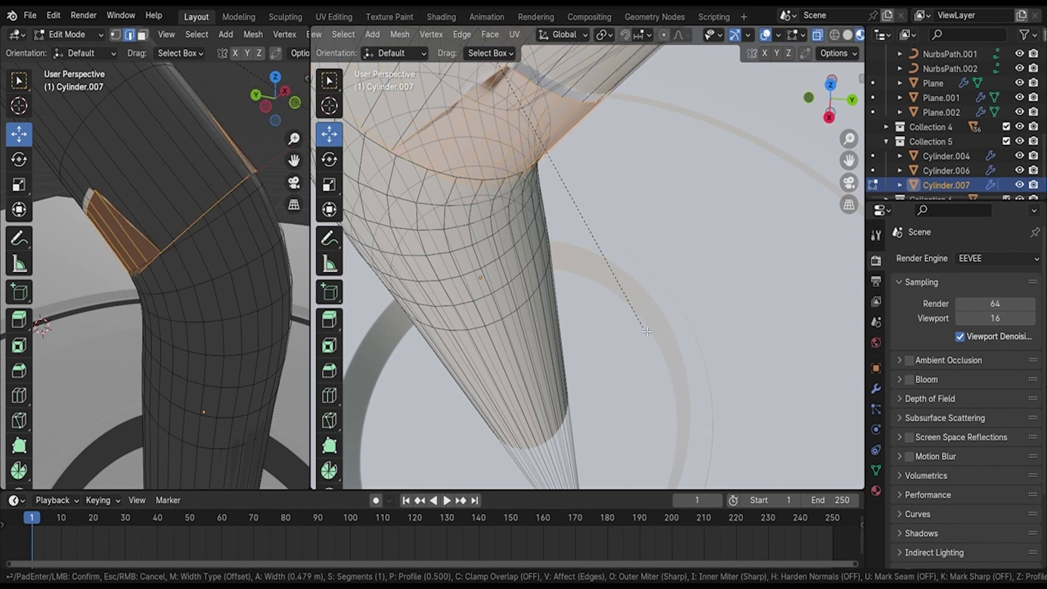
scroll(623, 278, up, 1)
click(625, 278)
Return to Object Mode and orbit out to view the whole upright straw.
key(Tab)
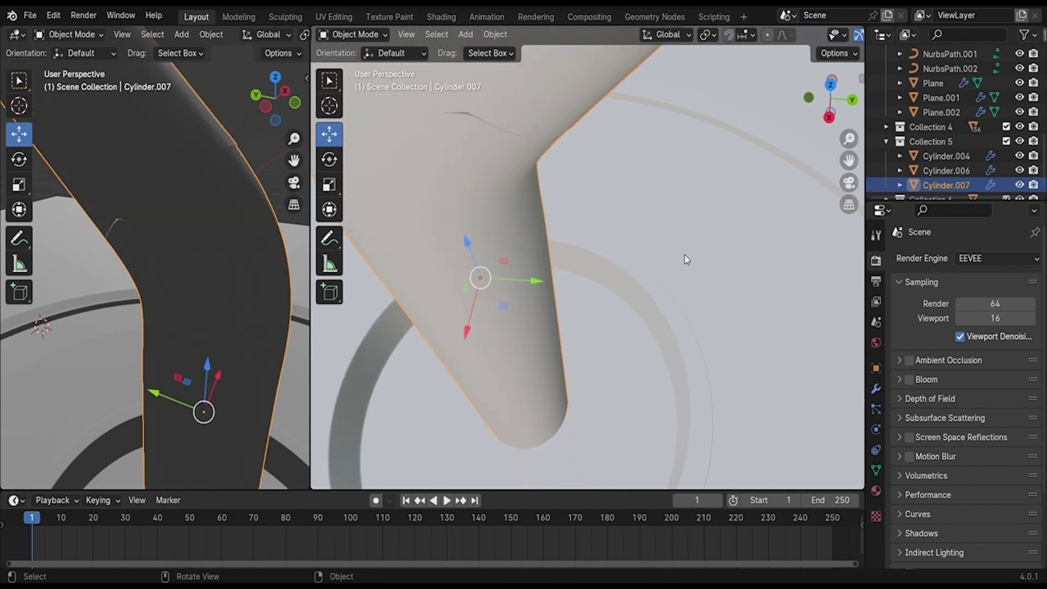
scroll(577, 260, down, 3)
mouse_move(546, 263)
middle_down()
mouse_move(602, 222)
mouse_move(573, 247)
middle_up()
scroll(655, 257, up, 3)
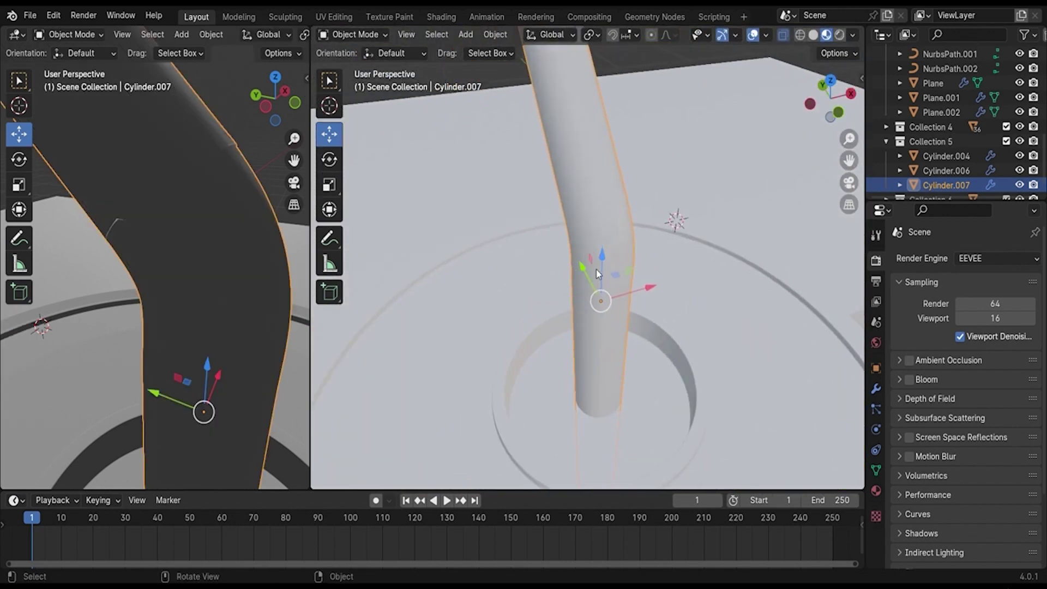
scroll(692, 273, up, 2)
mouse_move(693, 272)
middle_down()
mouse_move(552, 268)
mouse_move(542, 242)
mouse_move(686, 209)
middle_up()
scroll(525, 257, down, 3)
Assign the existing red Material.006 to the straw.
click(878, 491)
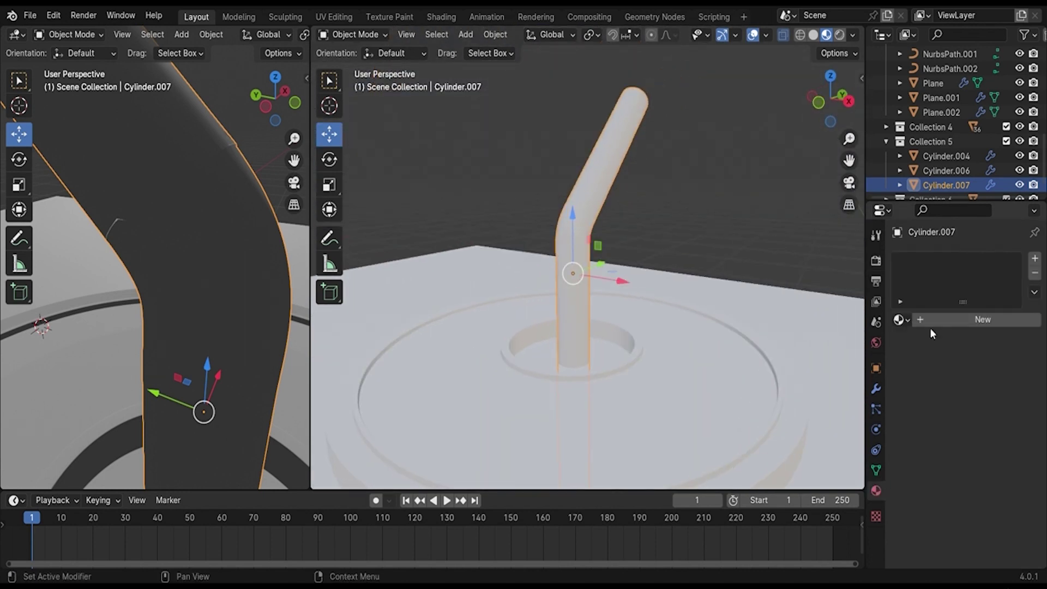
click(900, 319)
click(861, 426)
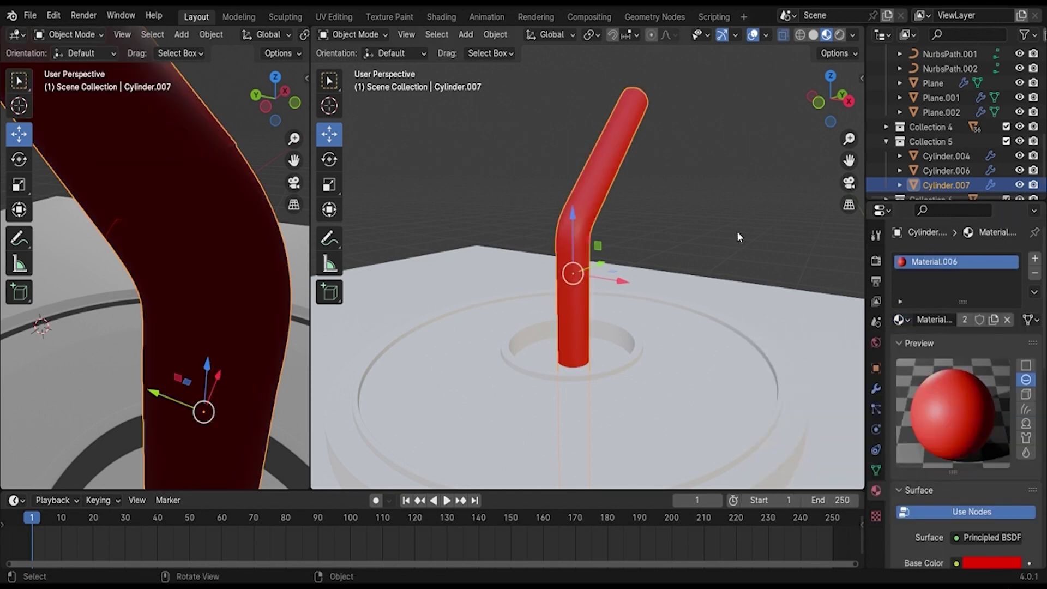
scroll(744, 206, down, 3)
scroll(738, 230, down, 3)
mouse_move(738, 231)
middle_down()
mouse_move(613, 250)
mouse_move(622, 225)
middle_up()
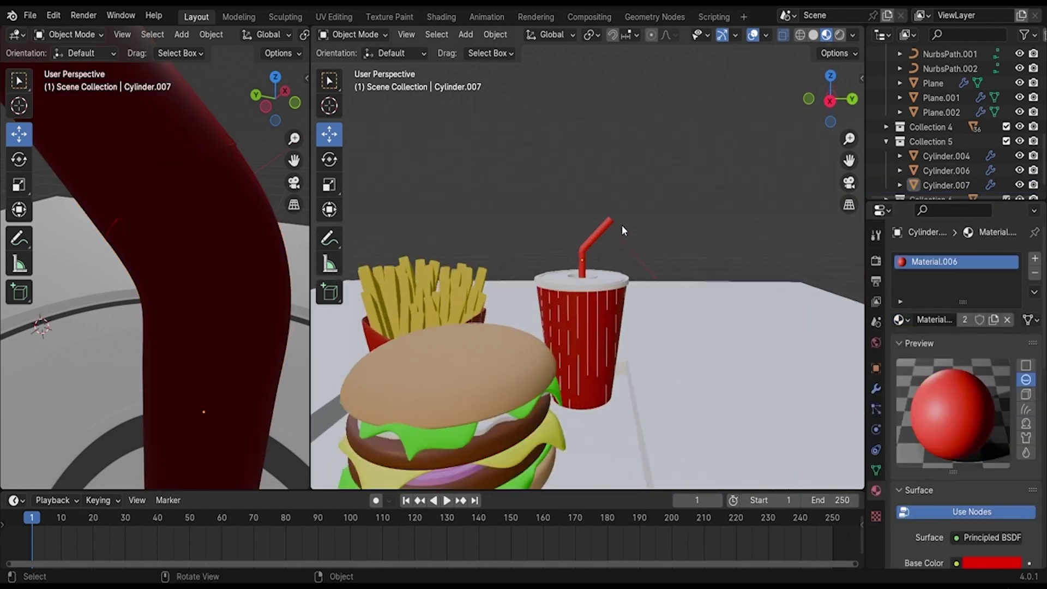
scroll(622, 225, up, 5)
Apply Shade Smooth to the straw.
click(595, 204)
right_click(594, 204)
click(595, 195)
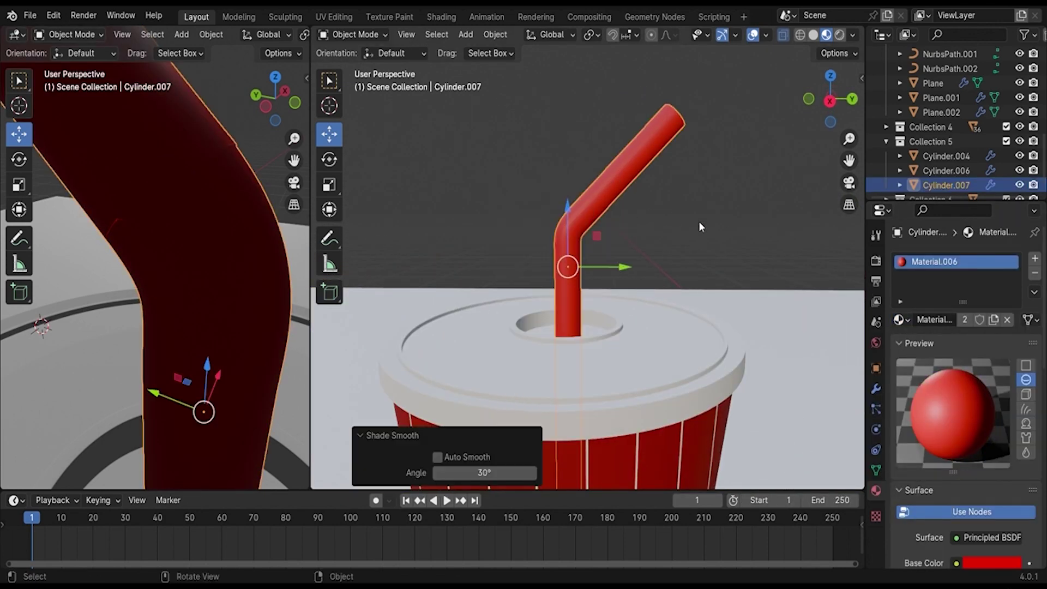
scroll(709, 224, down, 3)
scroll(609, 228, down, 3)
click(608, 228)
scroll(652, 238, up, 5)
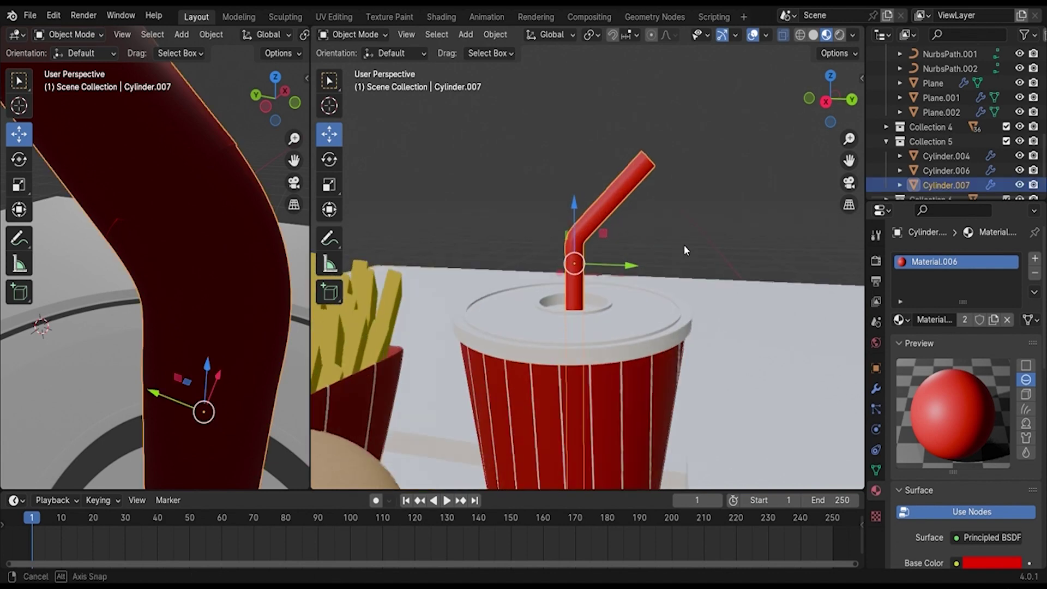
middle_drag(684, 244, 753, 257)
Set the straw's Subdivision modifier to viewport level 3.
click(877, 390)
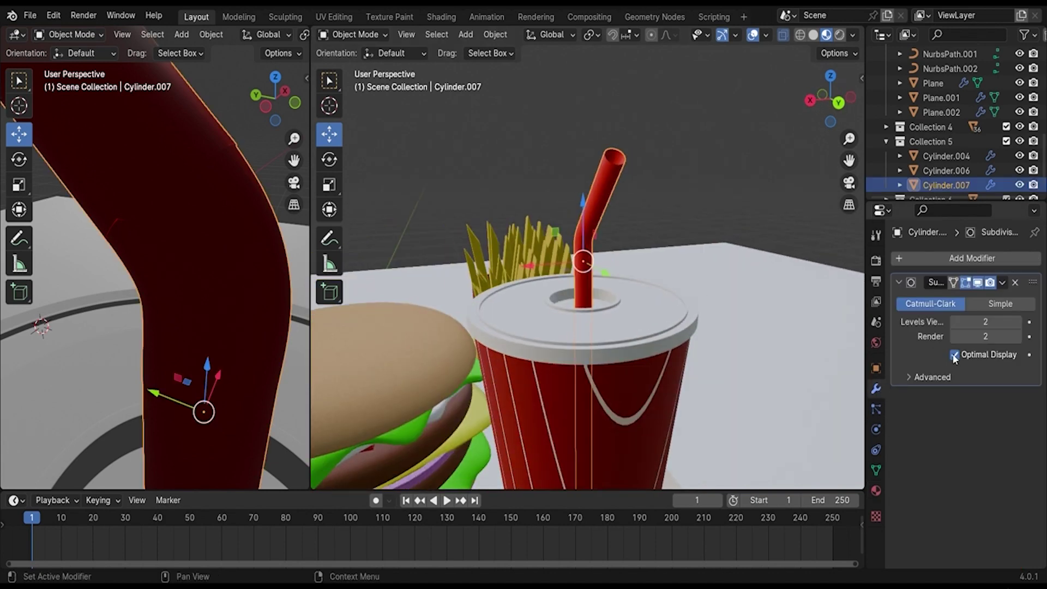
scroll(744, 270, up, 4)
scroll(733, 267, up, 2)
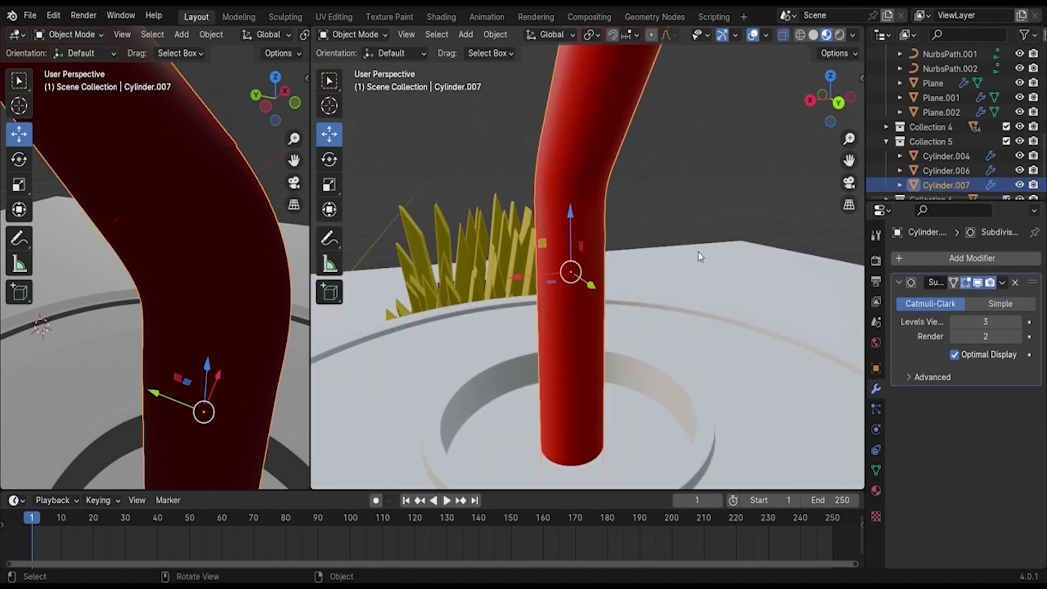
scroll(687, 251, down, 3)
scroll(685, 248, down, 2)
Save Hamburger Set.blend and bring the tray into view in the left viewport.
click(677, 209)
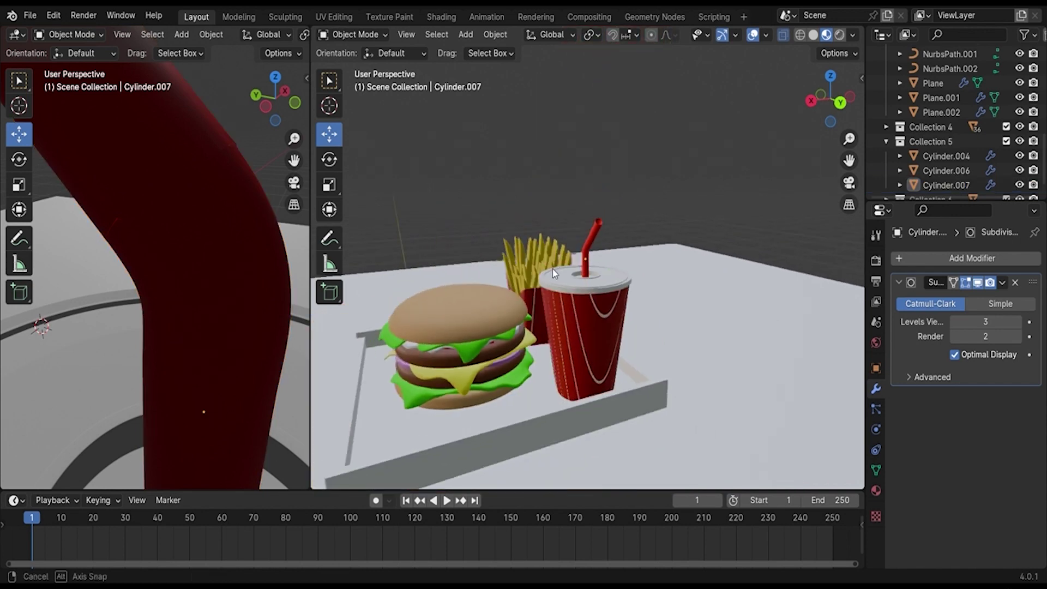
ctrl+middle_drag(552, 269, 675, 267)
key(ctrl+s)
scroll(675, 268, down, 8)
scroll(136, 310, down, 2)
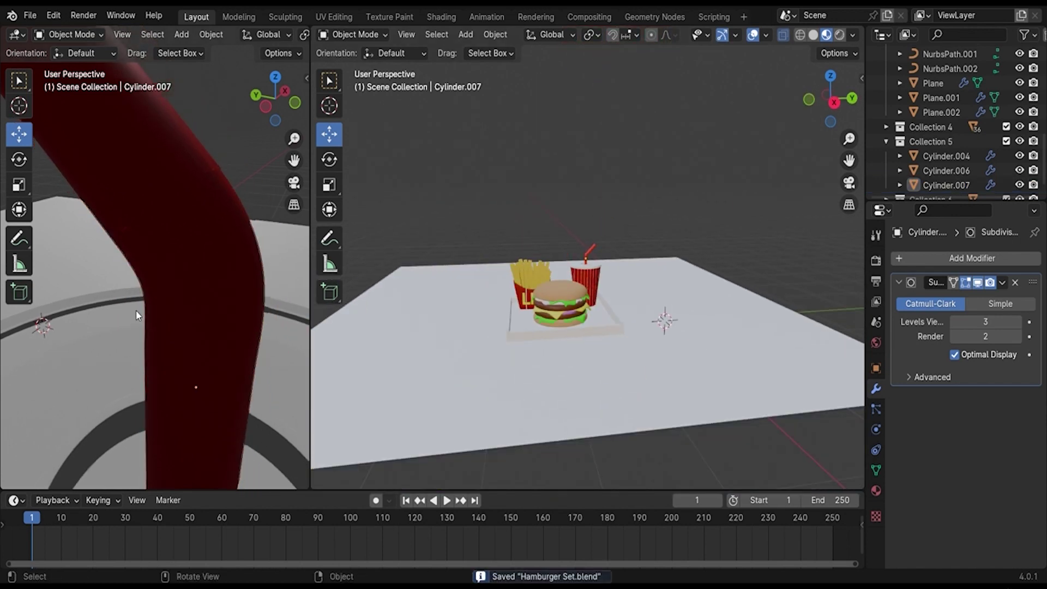
scroll(140, 309, down, 2)
scroll(140, 309, down, 3)
middle_drag(140, 309, 106, 293)
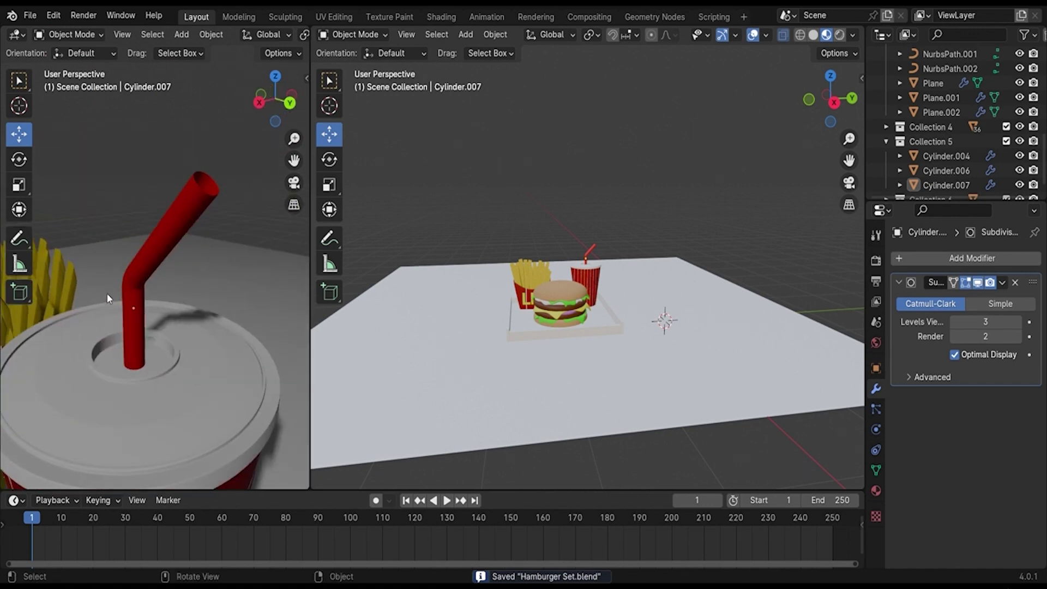
scroll(172, 339, down, 2)
scroll(172, 339, down, 3)
shift+middle_drag(169, 342, 283, 228)
Select the tray, switch the right area to the Shader Editor, and create a new material.
click(205, 305)
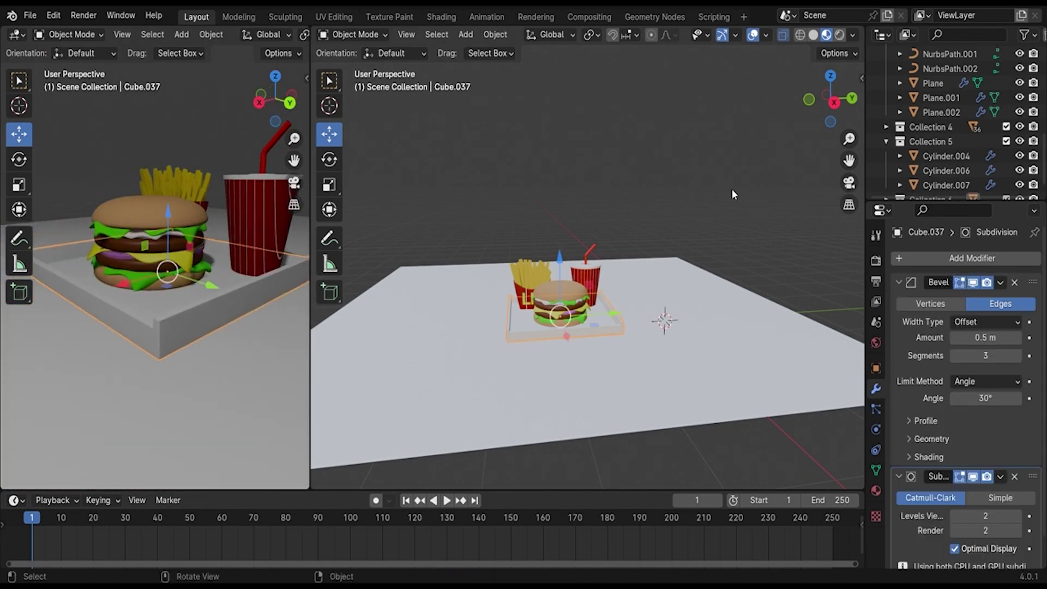
click(345, 35)
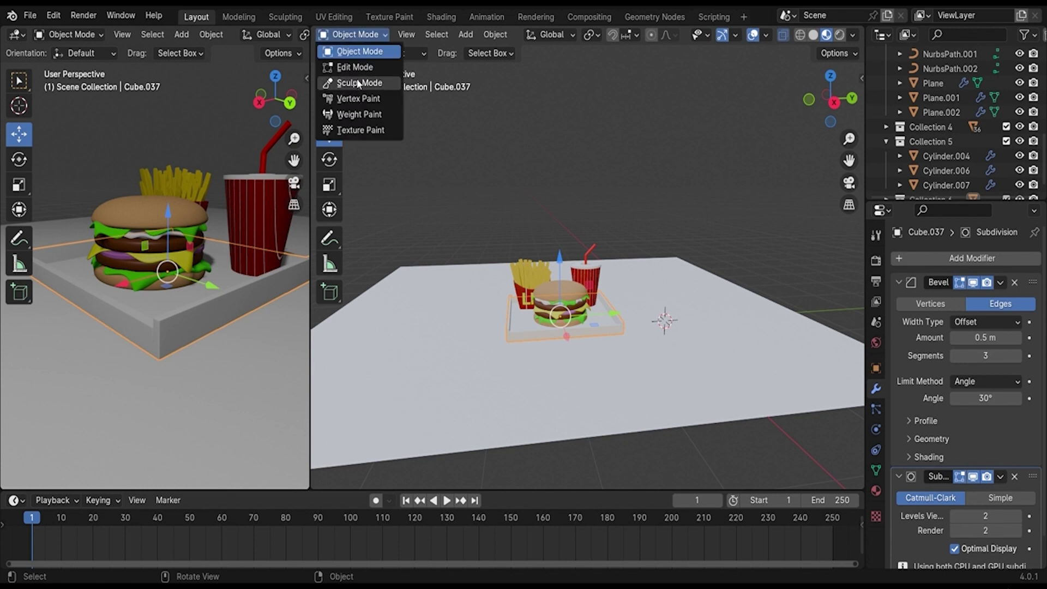
scroll(411, 30, up, 2)
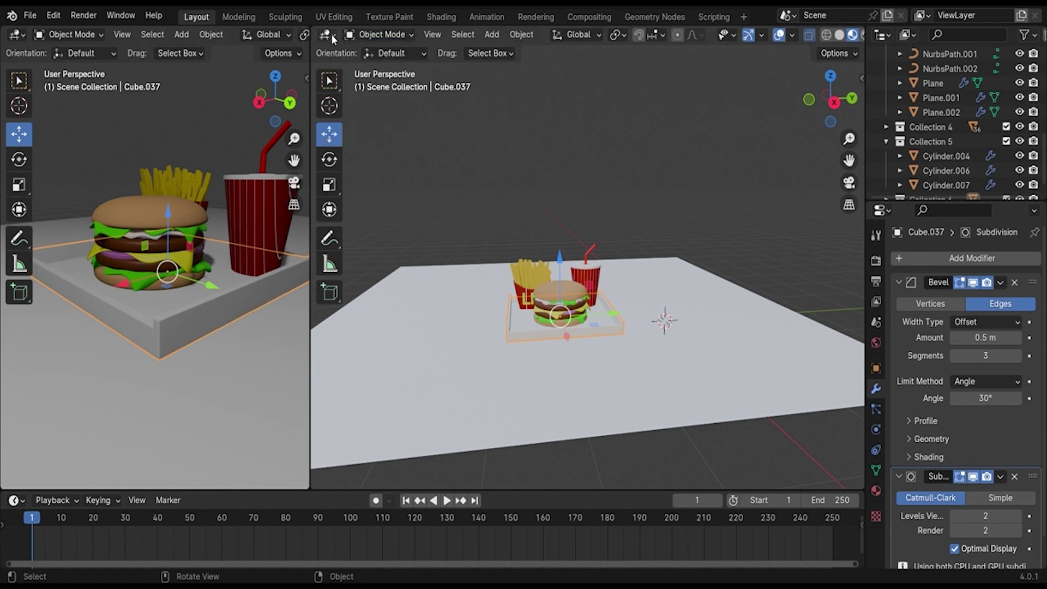
click(330, 35)
click(380, 166)
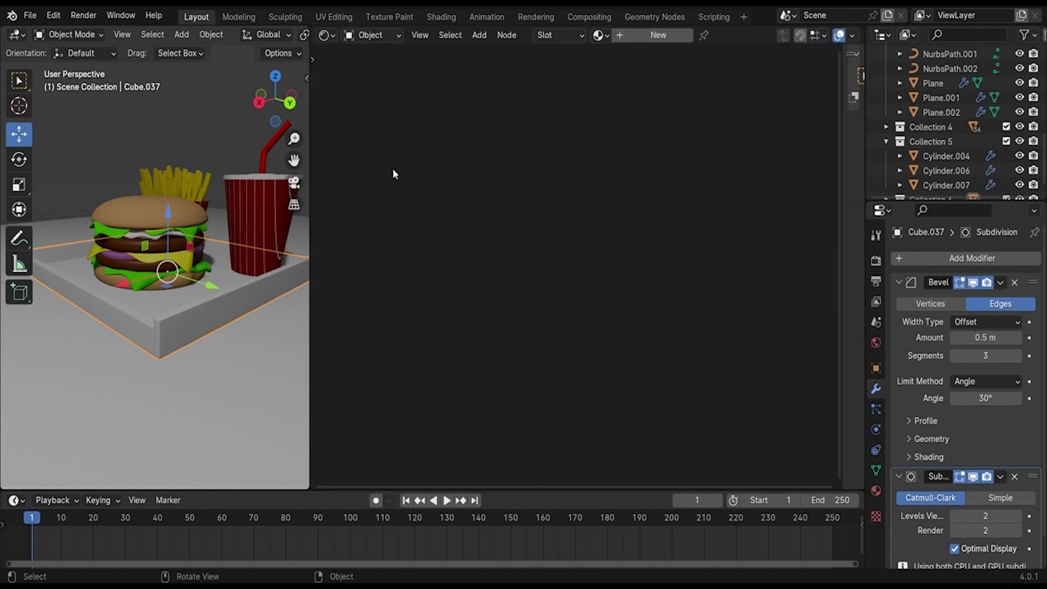
click(679, 36)
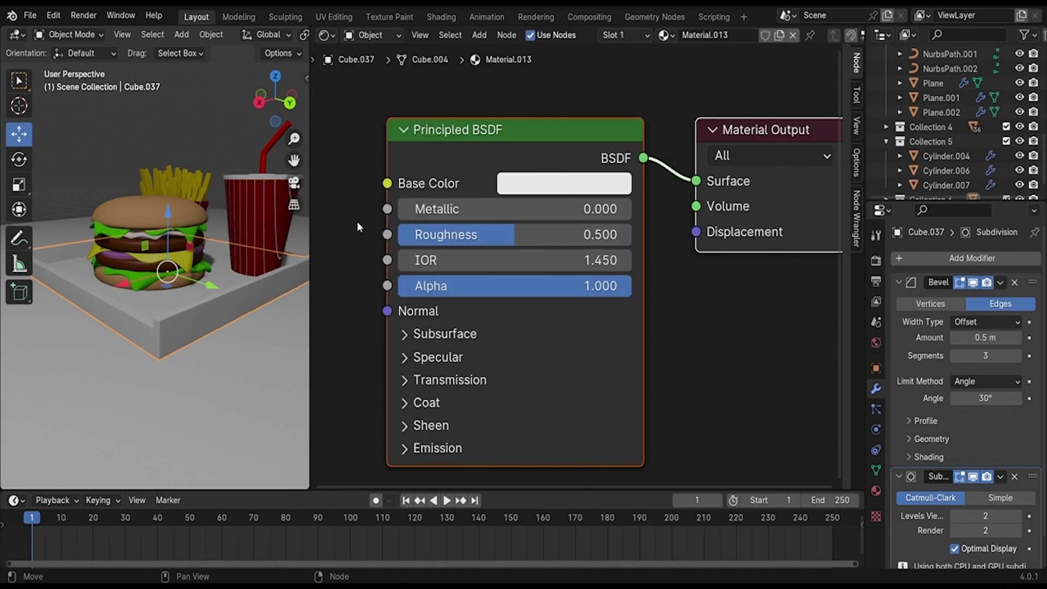
Add a Brick Texture node and connect its Color to Base Color.
mouse_move(360, 226)
middle_down()
mouse_move(479, 215)
mouse_move(515, 228)
middle_up()
key(shift+a)
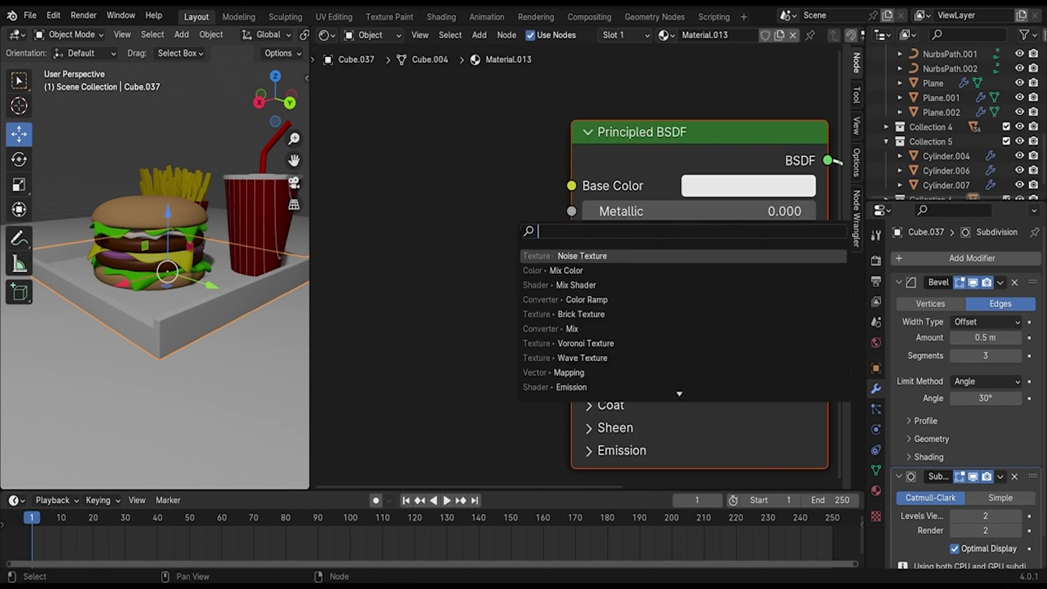
text(brick)
key(Return)
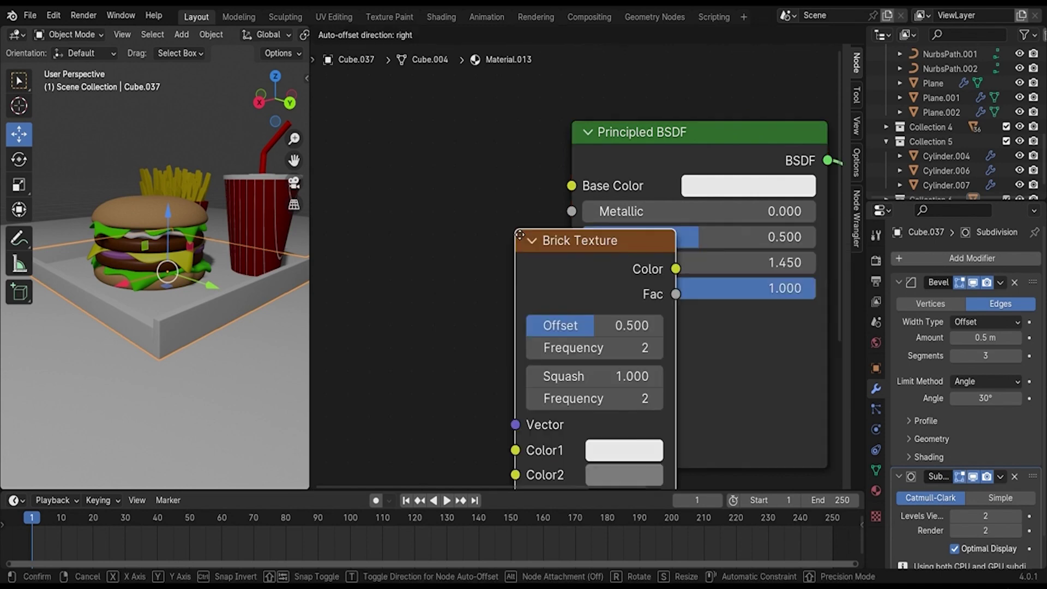
click(385, 130)
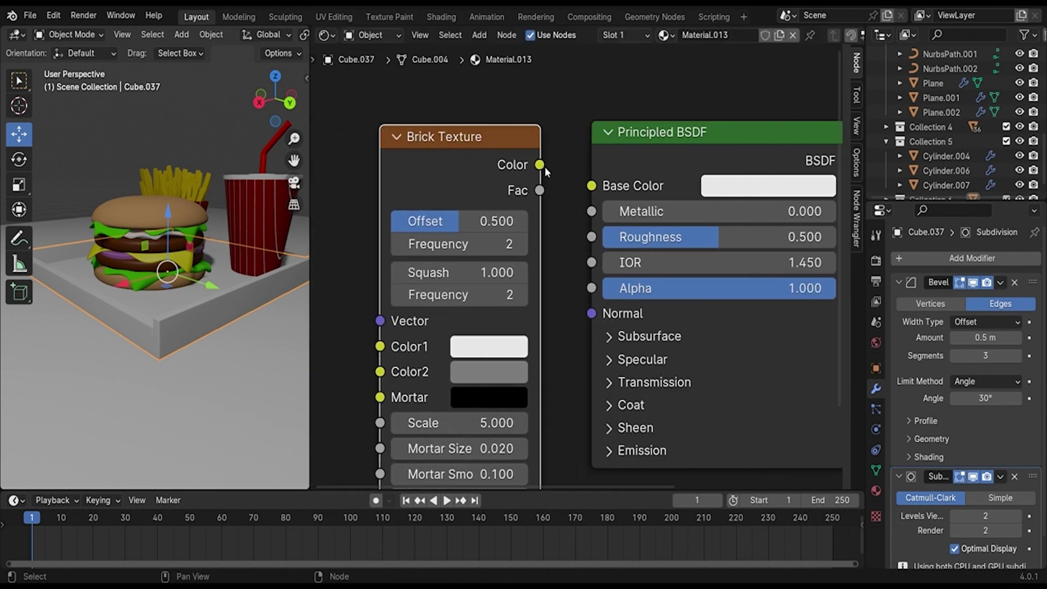
drag(540, 165, 591, 188)
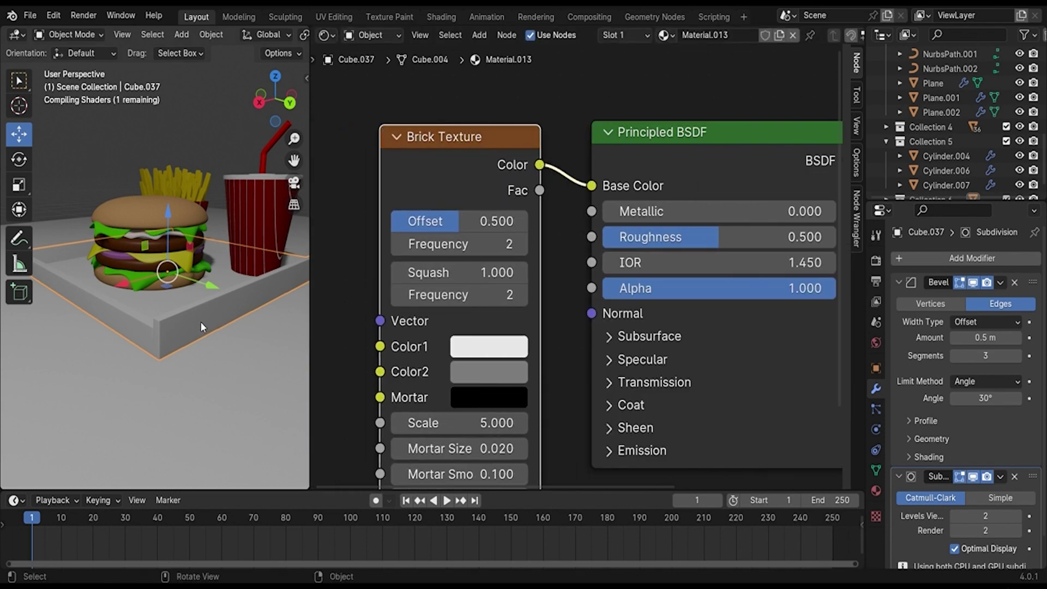
Raise the Brick Texture scale to 90 and inspect the tray rim.
middle_drag(200, 326, 305, 353)
scroll(285, 369, up, 3)
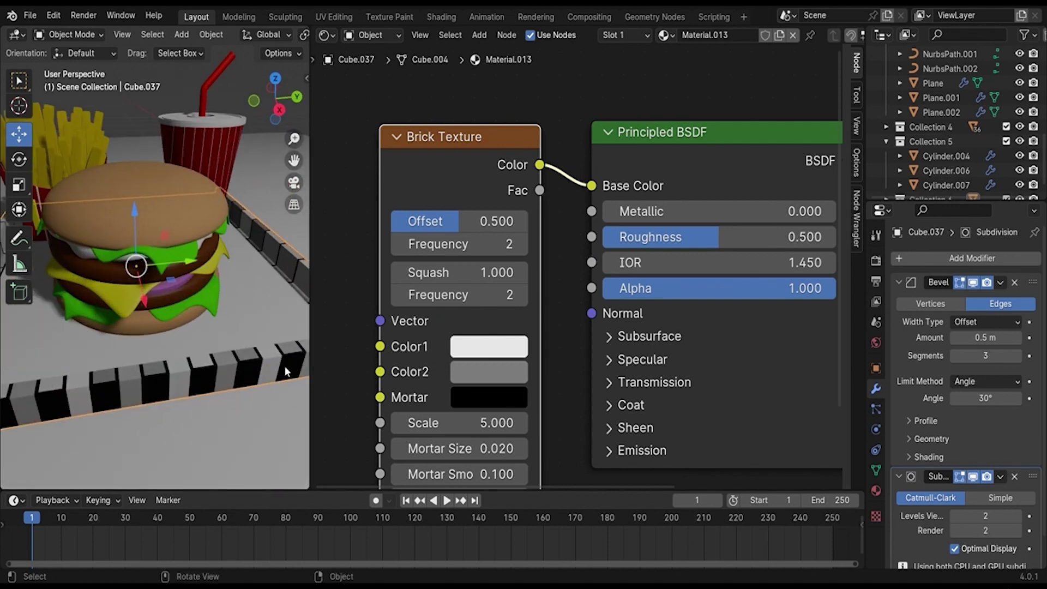
drag(489, 423, 791, 423)
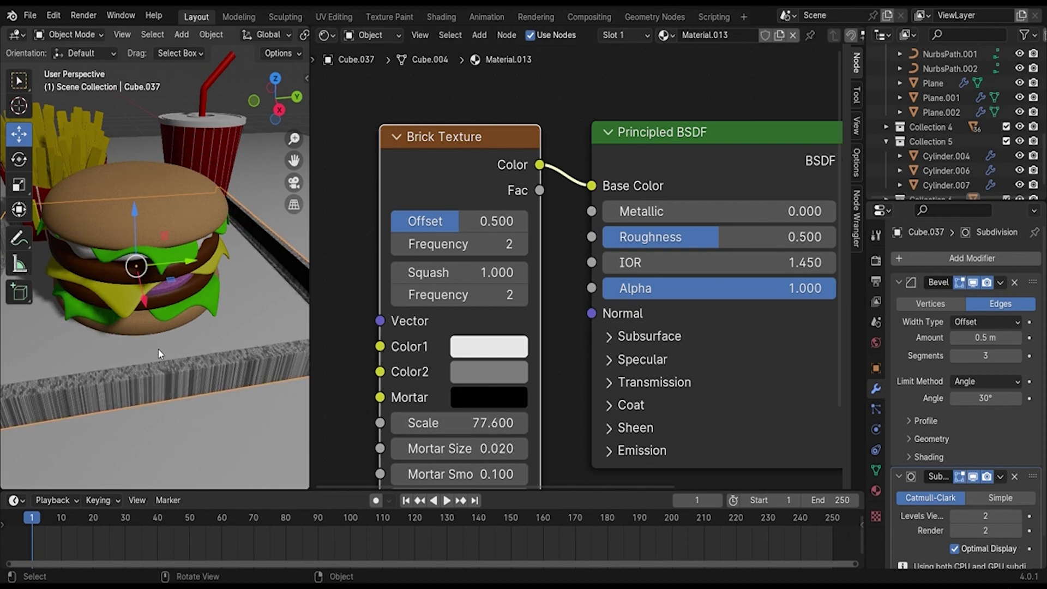
middle_drag(163, 355, 256, 350)
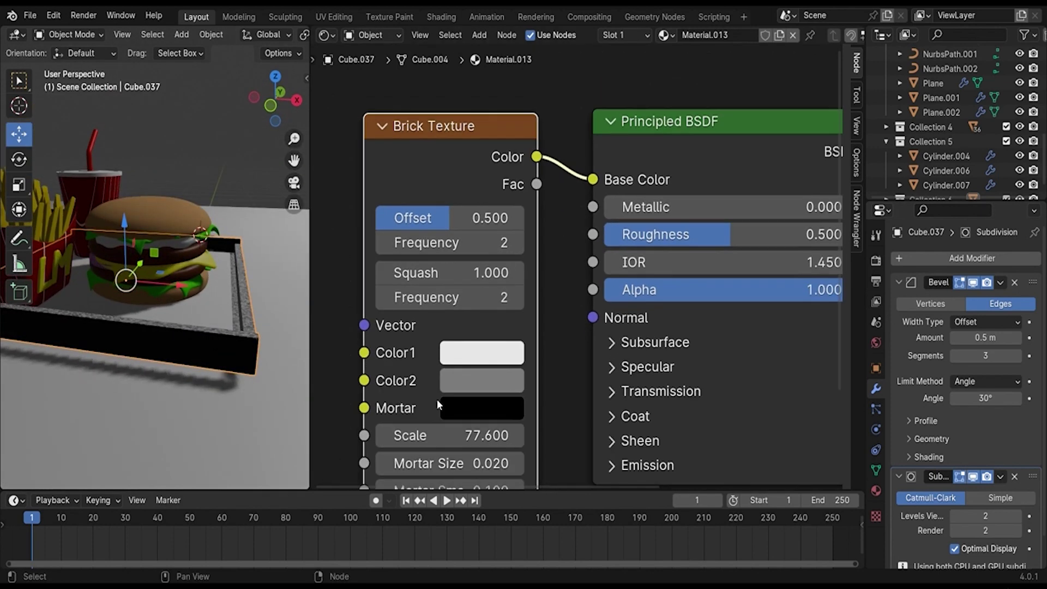
click(477, 421)
text(90.000)
key(Return)
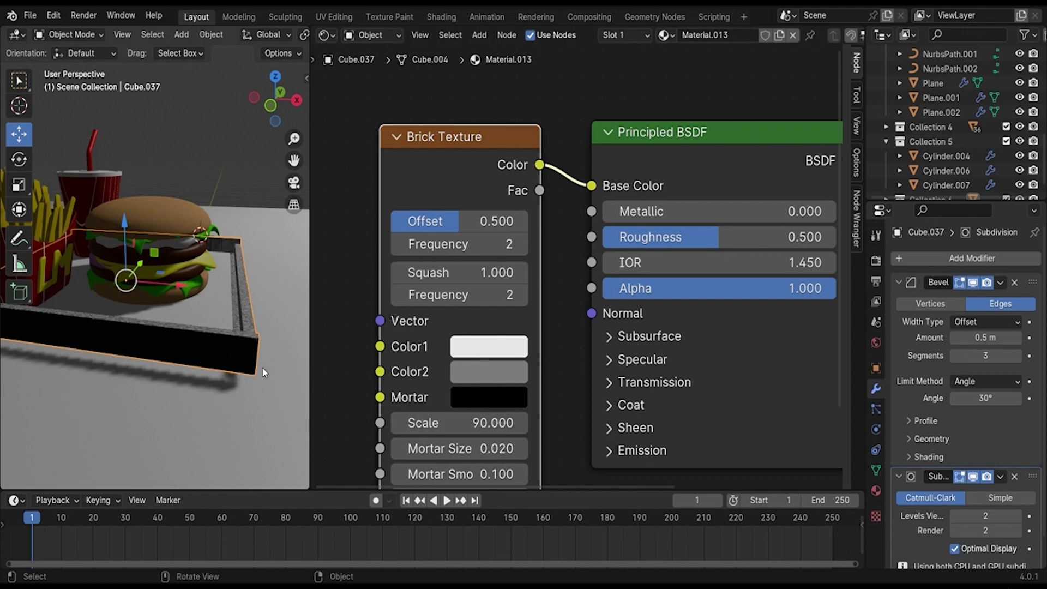
scroll(175, 366, up, 3)
mouse_move(163, 355)
middle_down()
mouse_move(174, 366)
mouse_move(249, 336)
mouse_move(210, 303)
mouse_move(297, 339)
middle_up()
Set the brick Color1 and Color2 to dark reds, the second almost black.
click(508, 349)
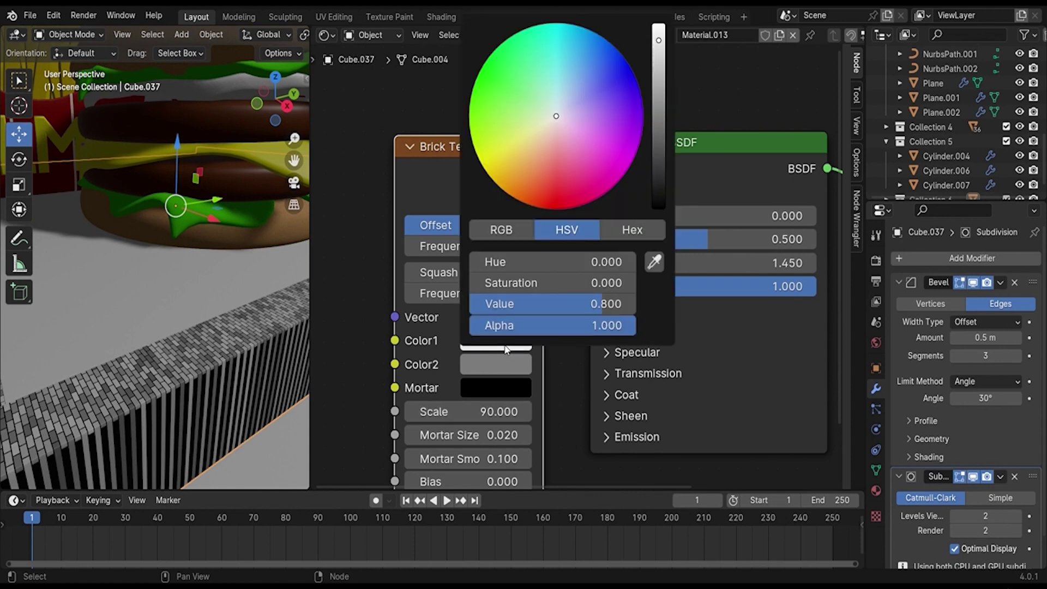
click(529, 205)
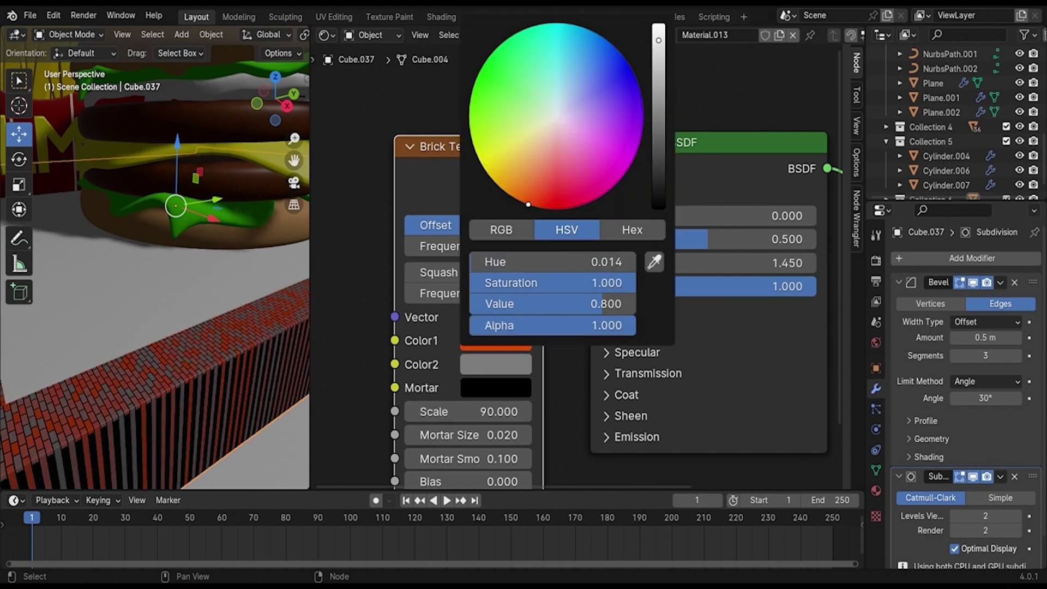
drag(659, 40, 659, 189)
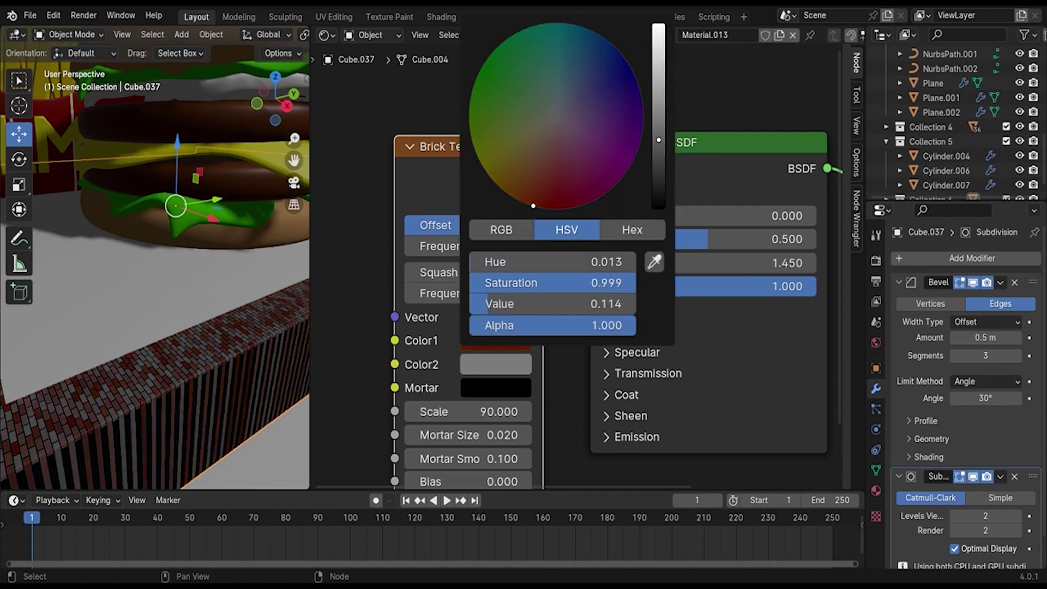
click(505, 367)
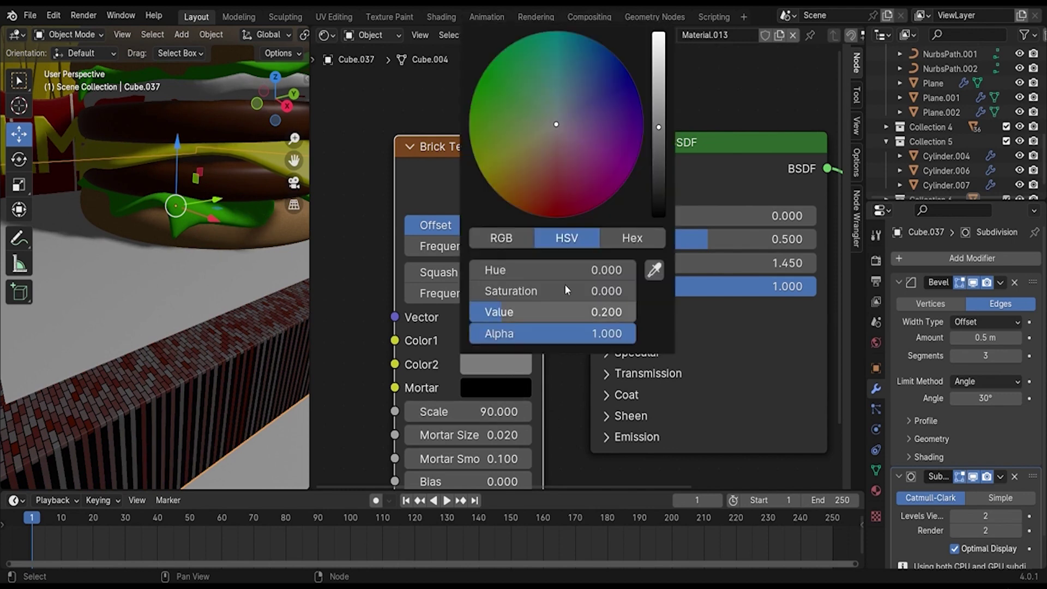
key(ctrl+v)
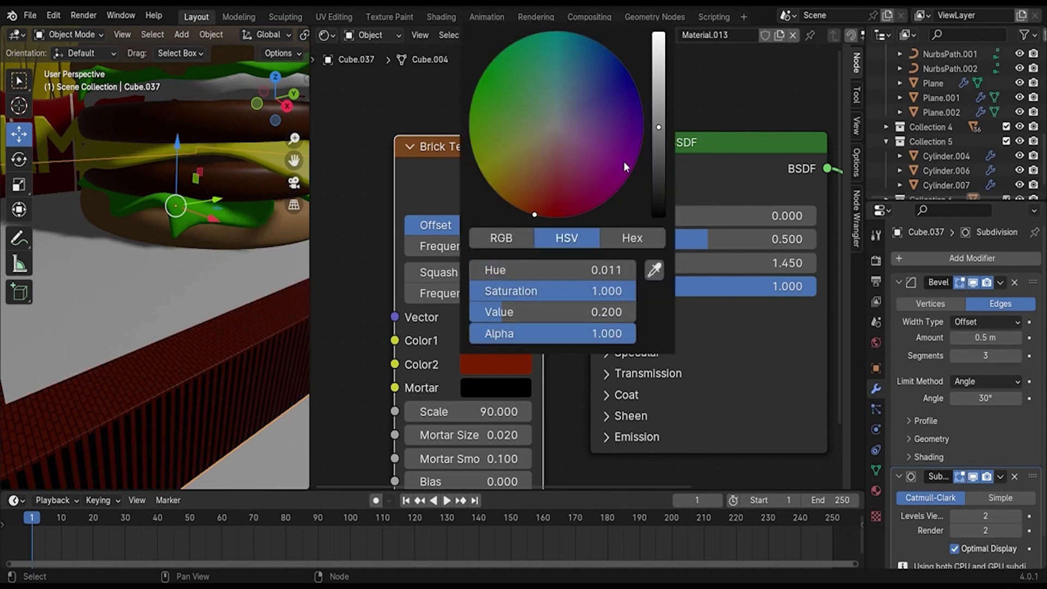
drag(659, 128, 659, 190)
drag(544, 208, 540, 199)
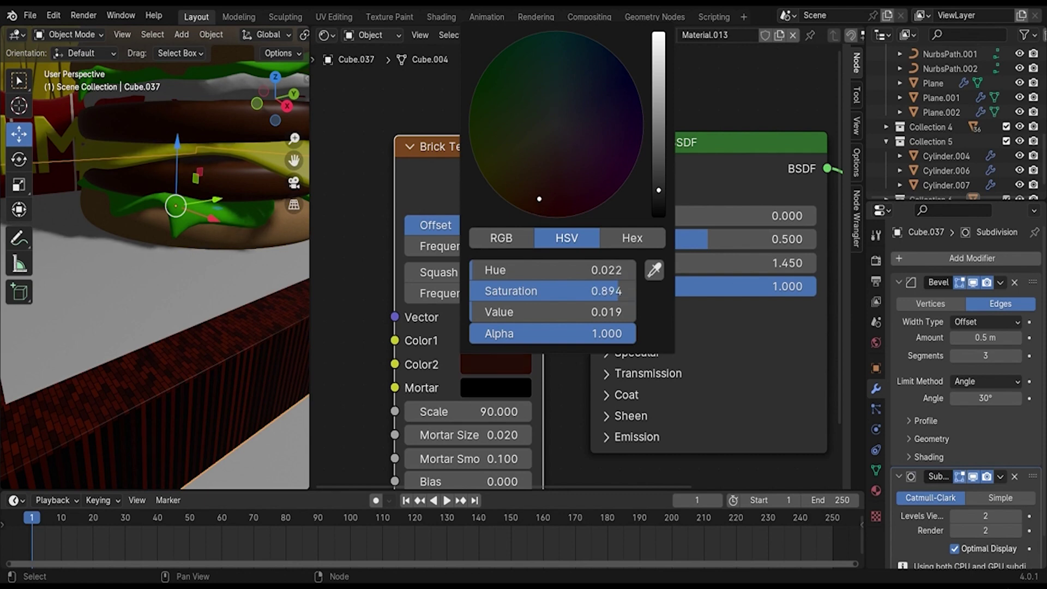
click(517, 339)
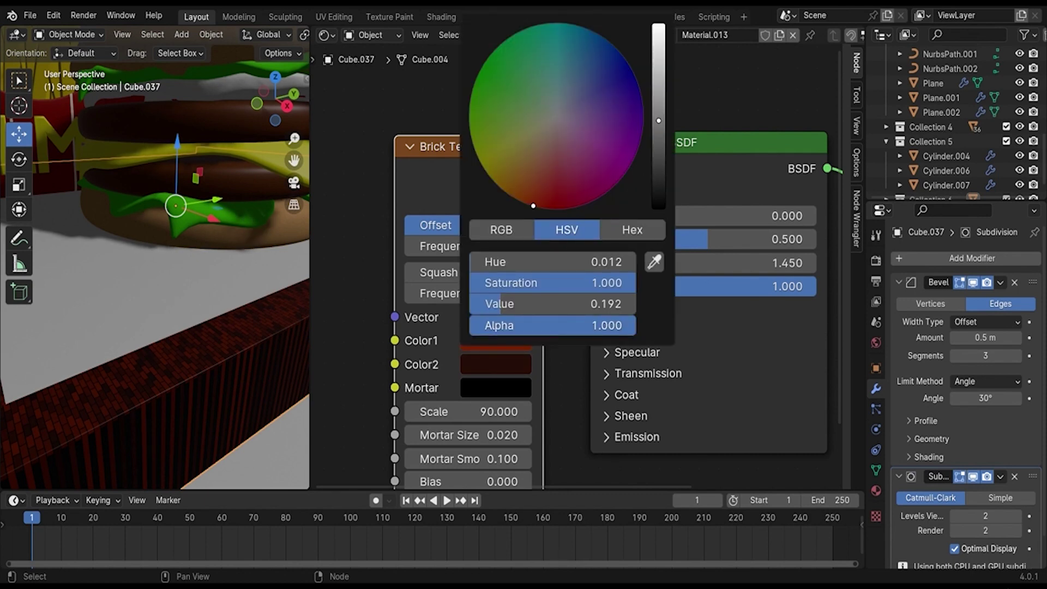
drag(501, 303, 562, 303)
Give the mortar a tan colour, Mortar Size 0.125 and Mortar Smooth 0.6.
click(502, 388)
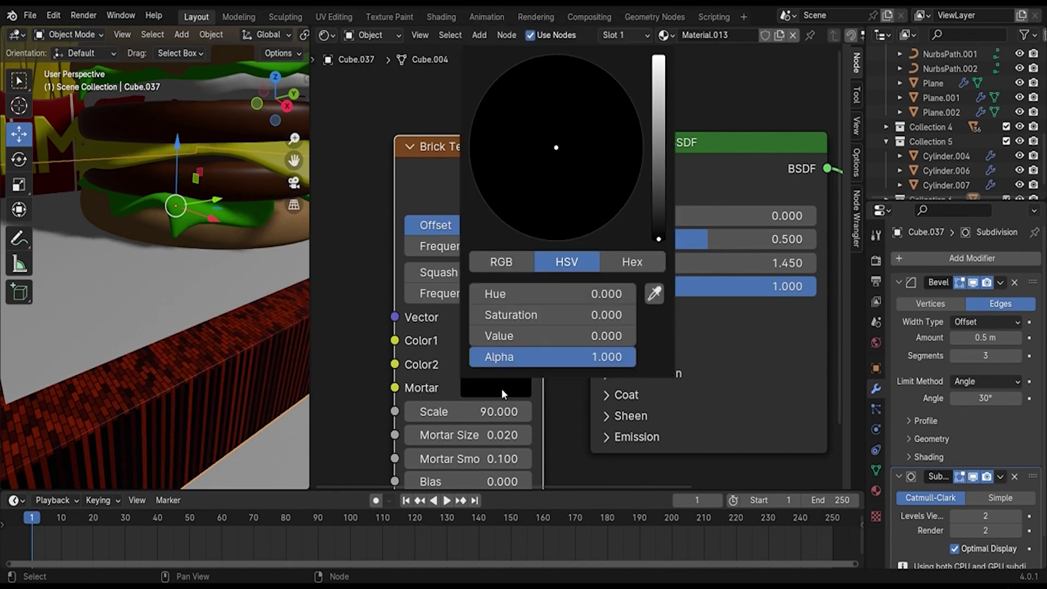
scroll(562, 159, up, 5)
scroll(561, 159, up, 1)
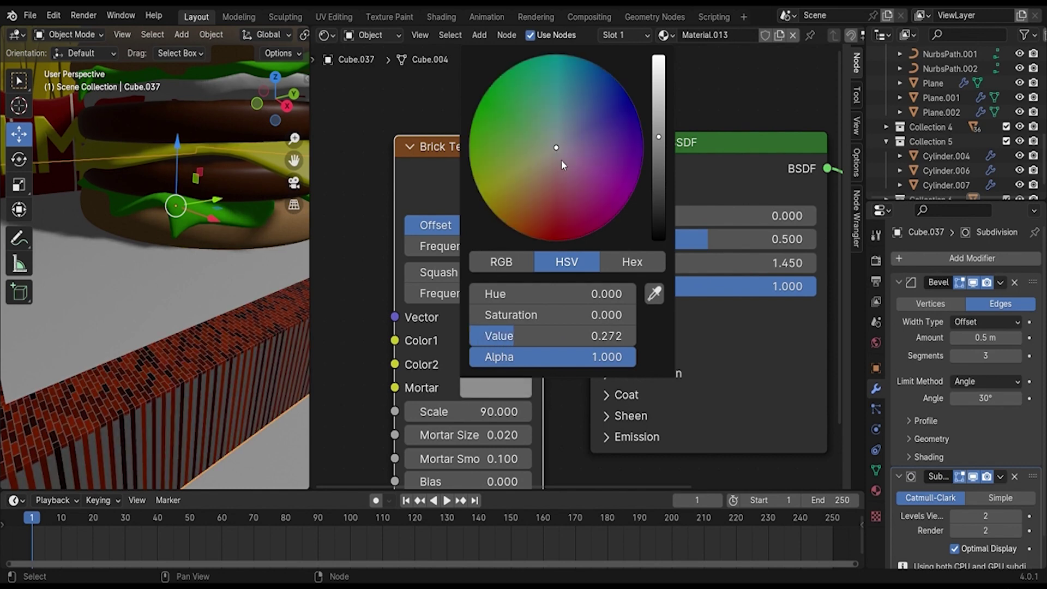
click(536, 174)
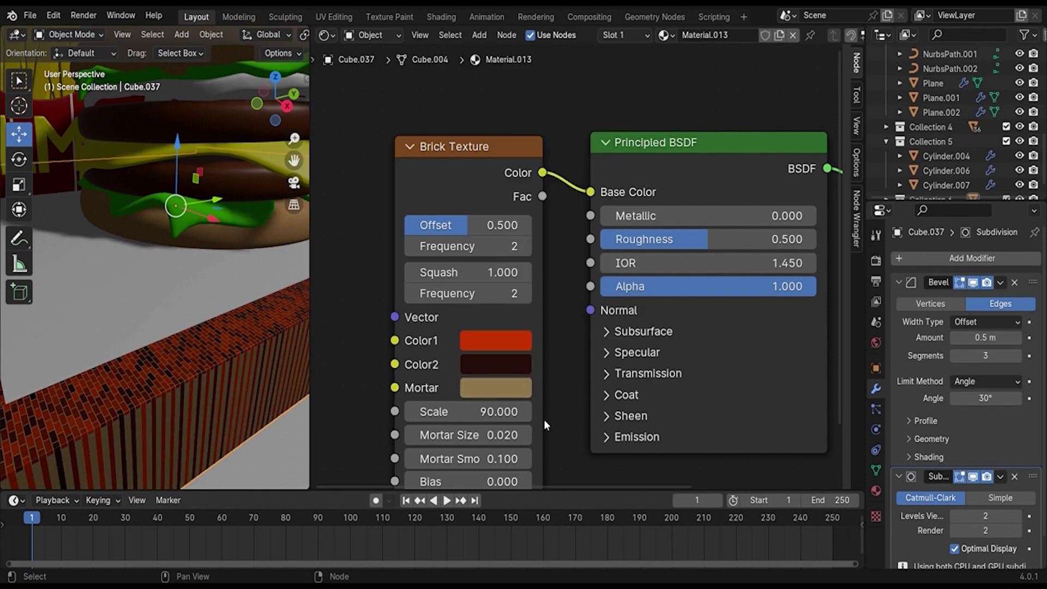
click(525, 435)
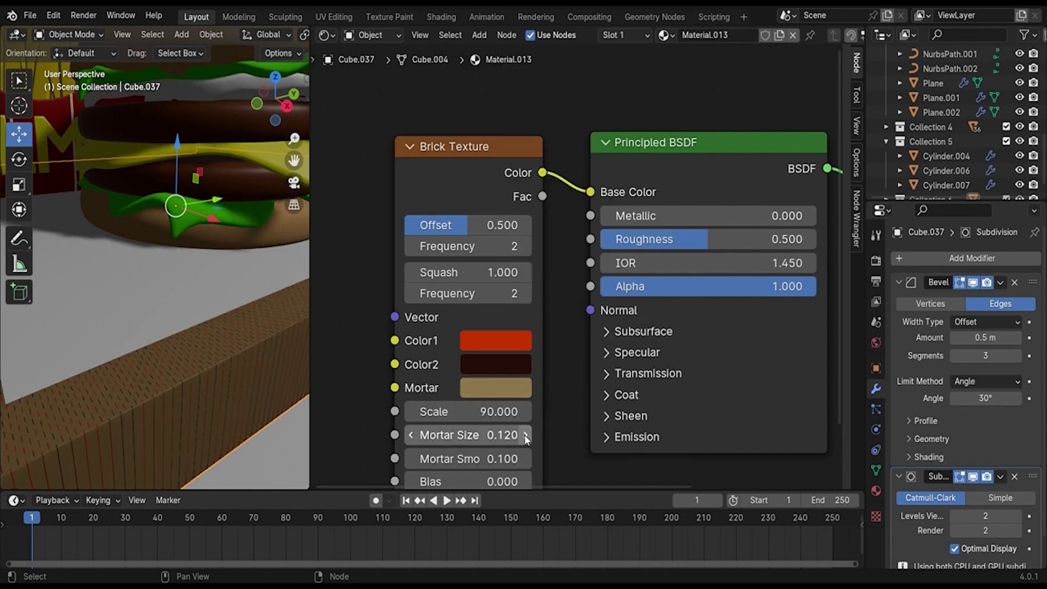
scroll(136, 330, down, 4)
scroll(137, 330, up, 3)
scroll(163, 331, up, 3)
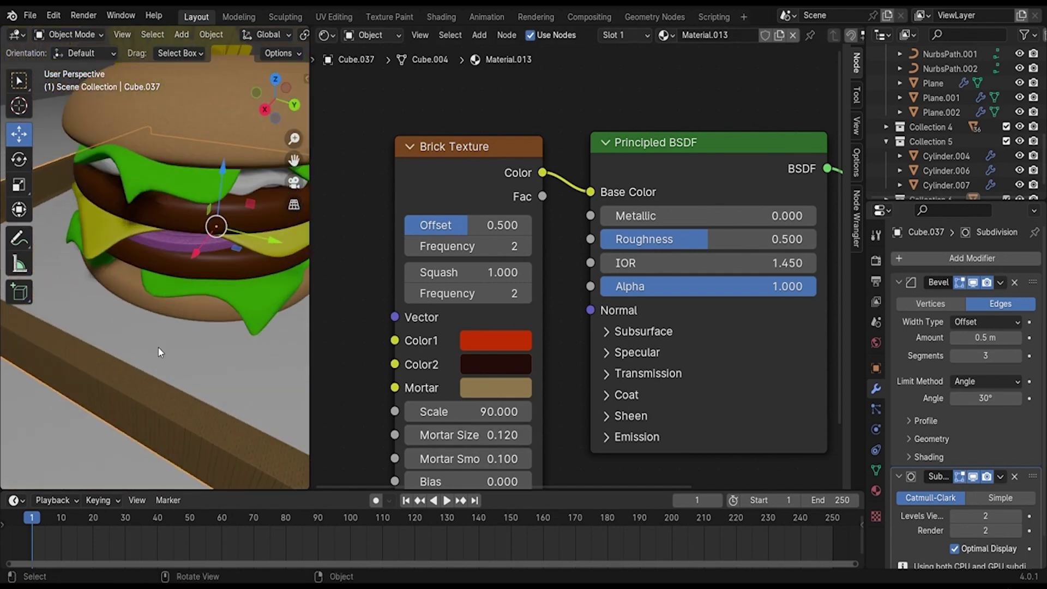
scroll(216, 333, up, 3)
scroll(216, 332, up, 3)
scroll(207, 306, down, 4)
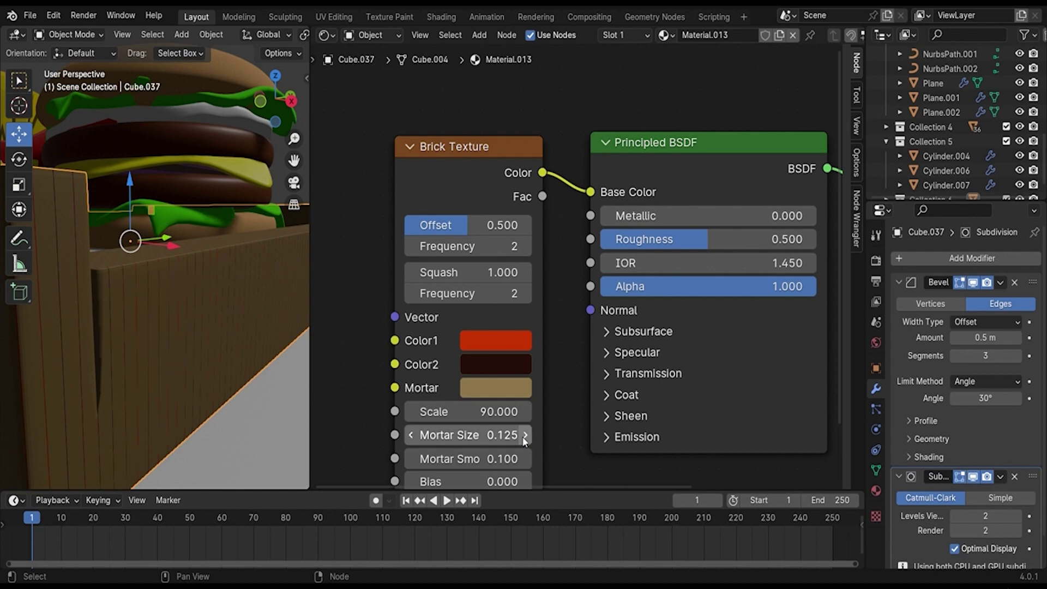
click(525, 460)
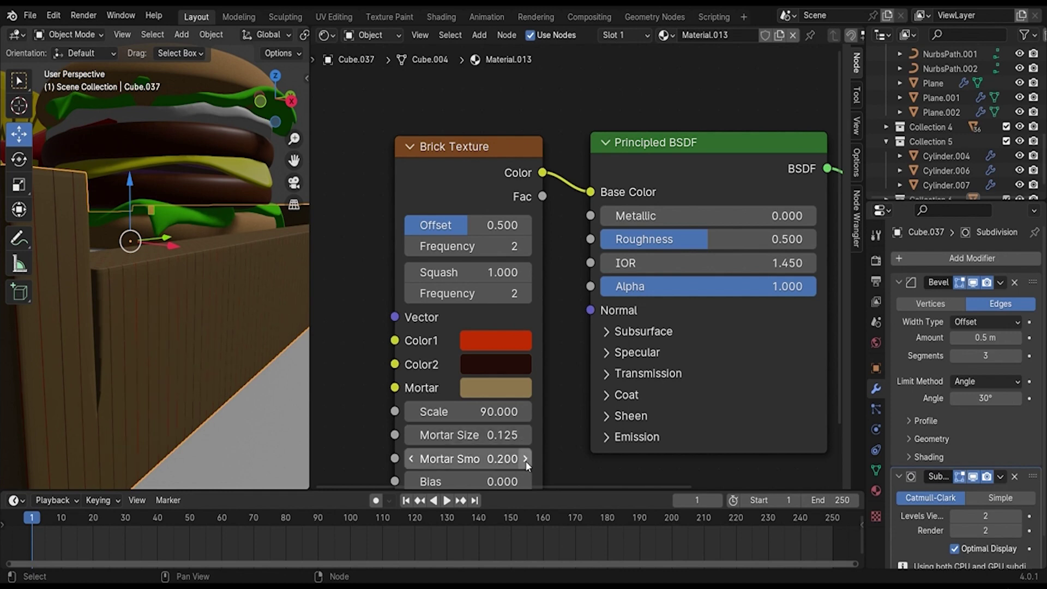
click(525, 459)
Stretch the tray's bricks with Squash 30.9 and Squash Frequency 2.
mouse_move(263, 326)
middle_down()
mouse_move(191, 387)
mouse_move(1, 373)
middle_up()
click(191, 387)
scroll(191, 386, up, 3)
scroll(194, 384, down, 3)
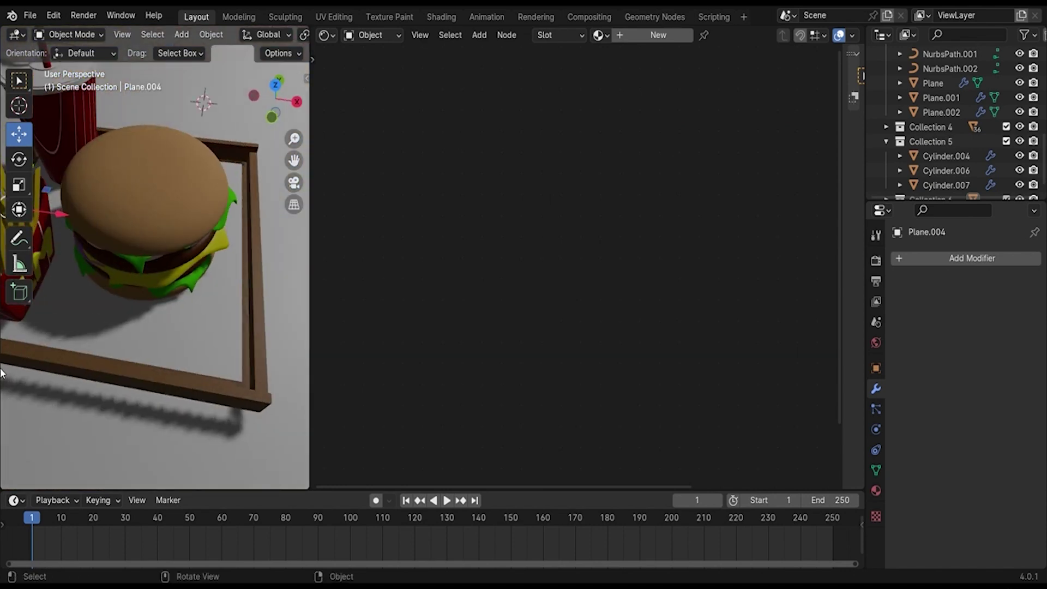
scroll(33, 382, up, 3)
mouse_move(140, 402)
middle_down()
mouse_move(17, 357)
mouse_move(106, 409)
middle_up()
click(106, 409)
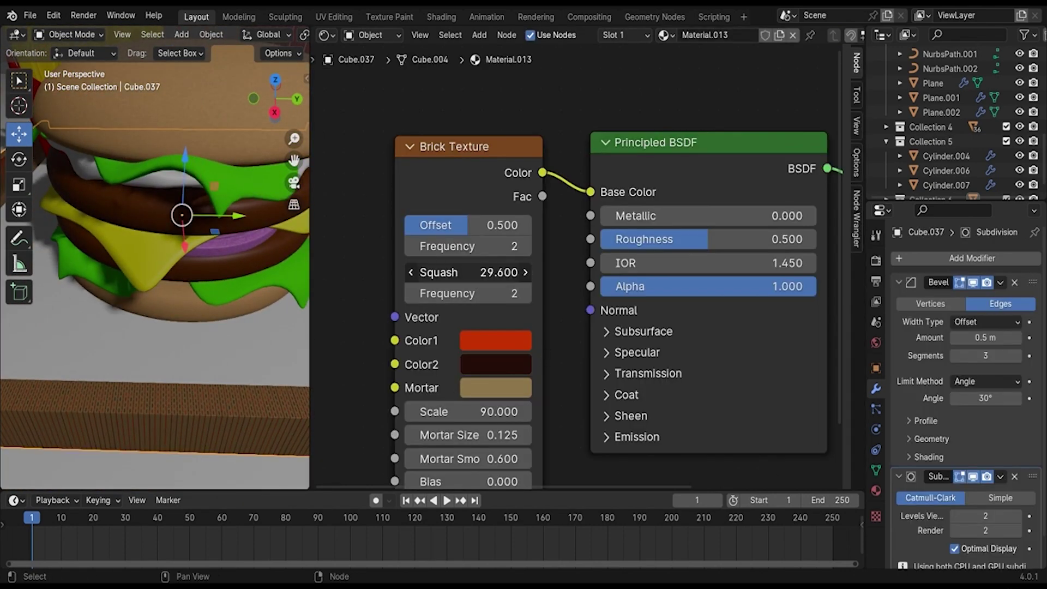
drag(469, 272, 524, 293)
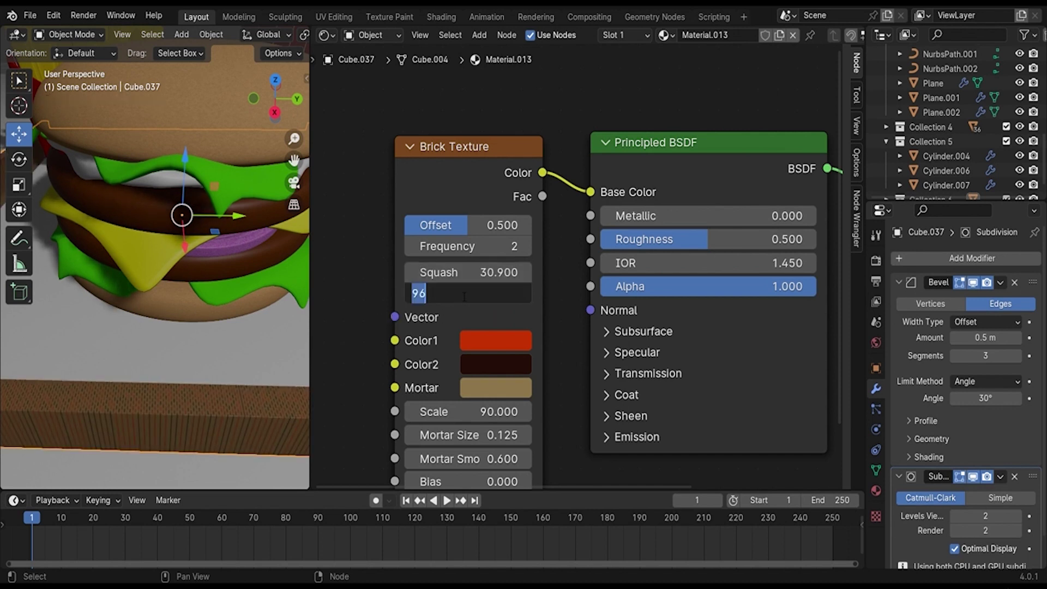
text(2)
key(Return)
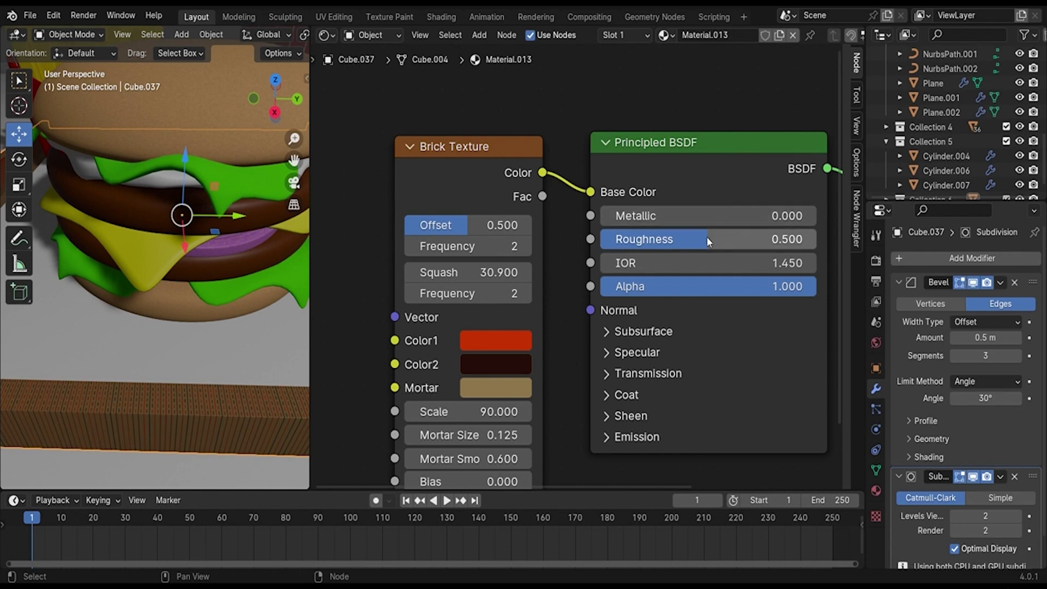
Set the tray material's roughness to 1.
click(707, 236)
text(1)
key(Return)
scroll(163, 256, up, 3)
scroll(509, 247, down, 1)
Drop a Noise Texture into the Brick-to-Base Color link and delete the Brick Texture node.
drag(491, 171, 355, 178)
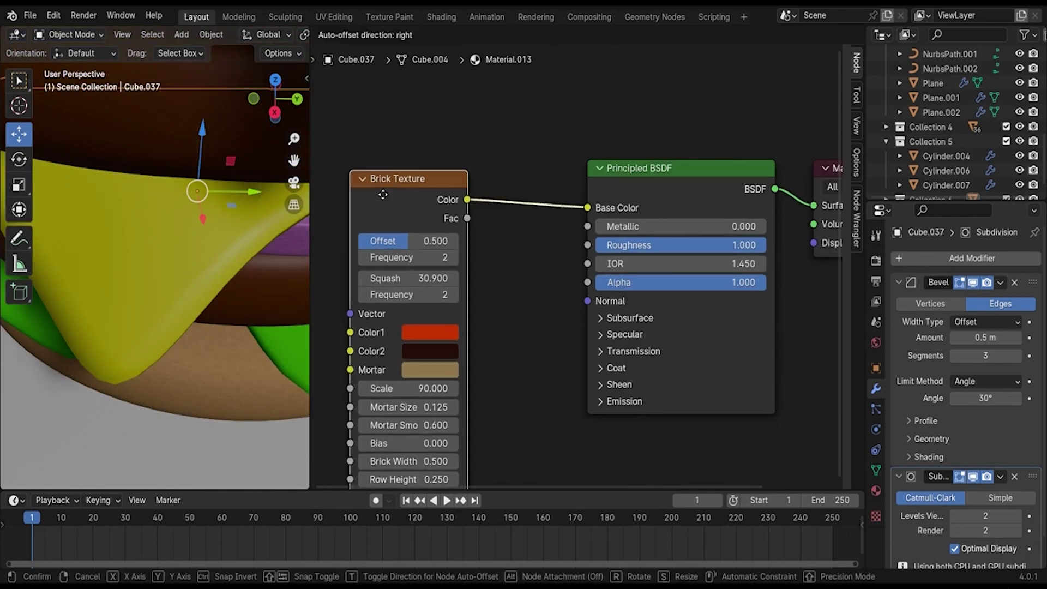
key(shift+a)
click(507, 305)
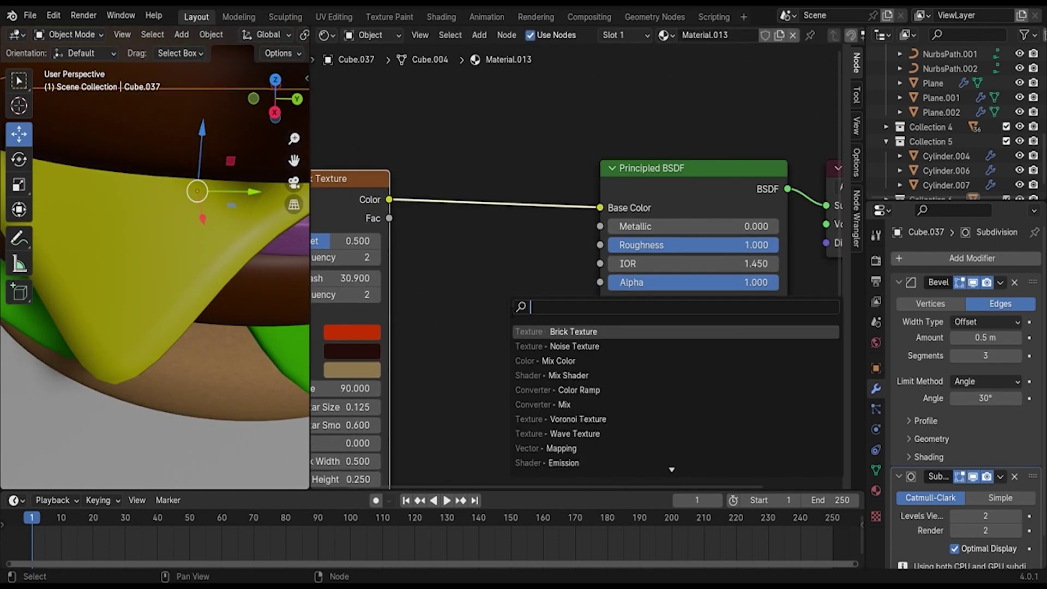
text(noise)
key(Return)
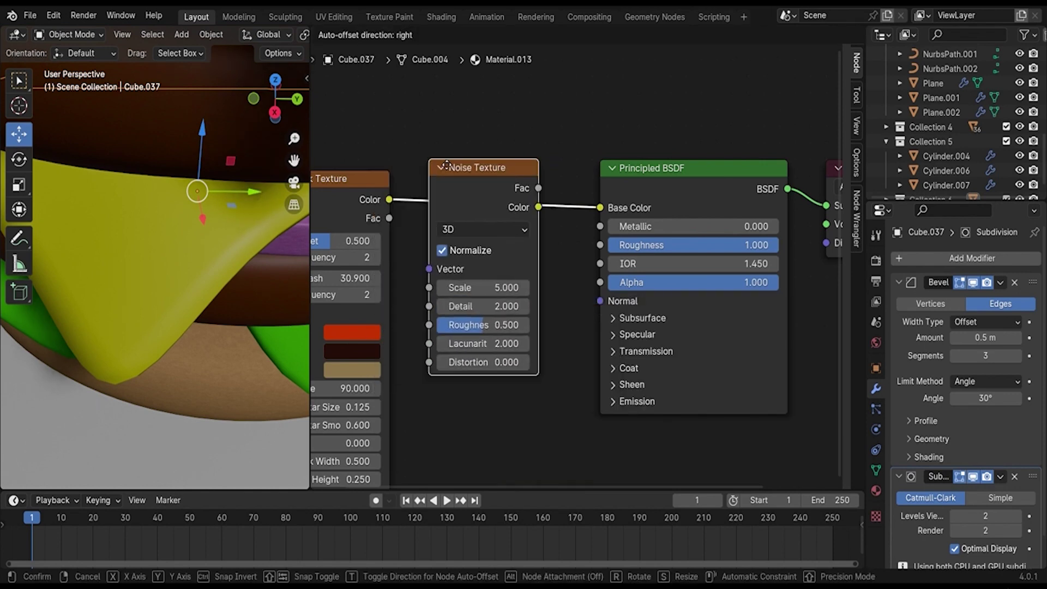
click(468, 165)
key(x)
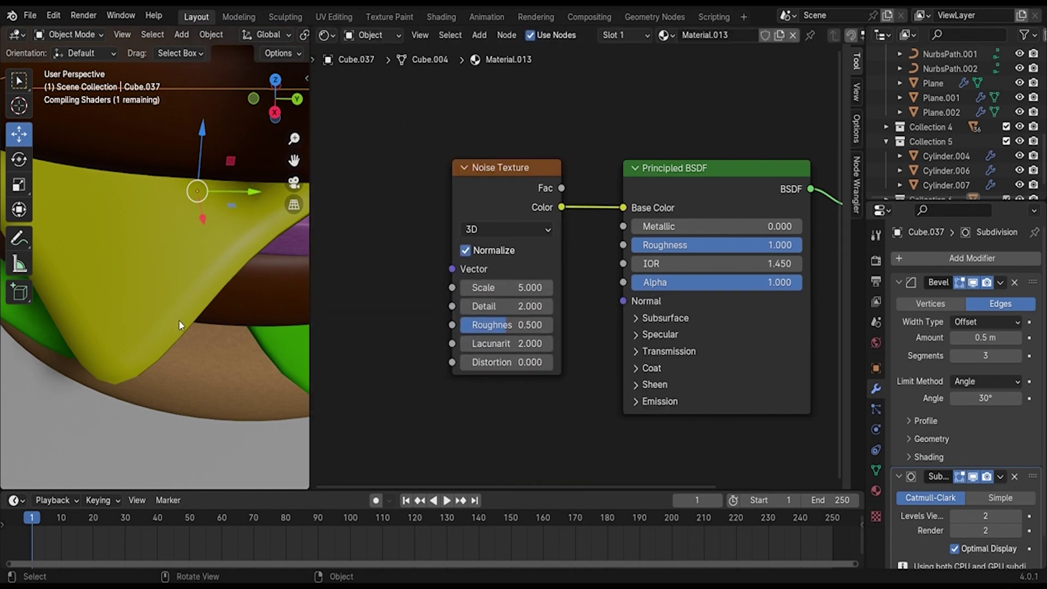
scroll(123, 367, down, 6)
scroll(124, 368, up, 3)
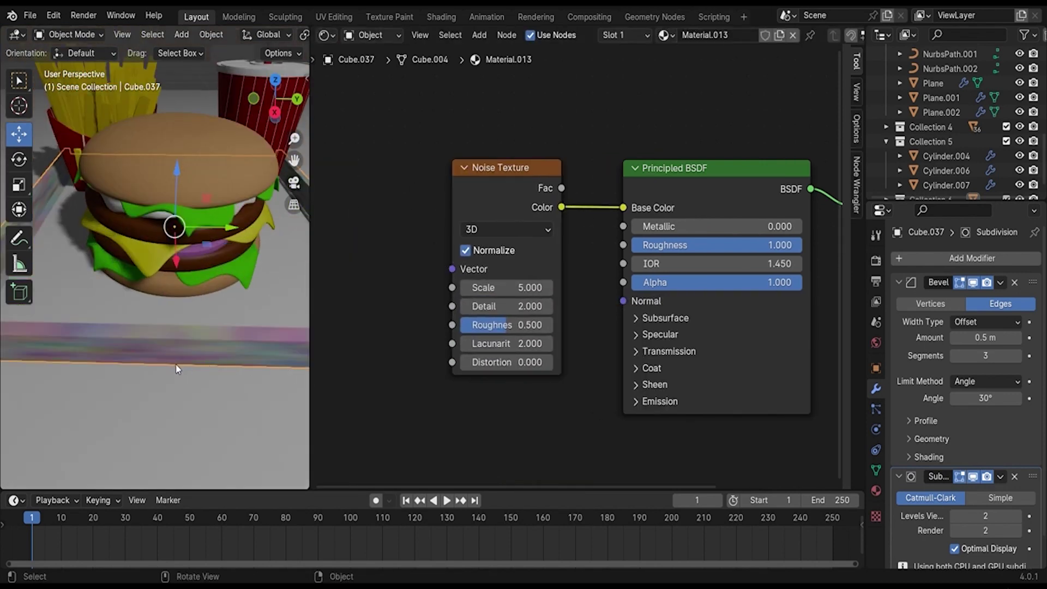
mouse_move(223, 367)
middle_down()
mouse_move(235, 368)
mouse_move(240, 350)
middle_up()
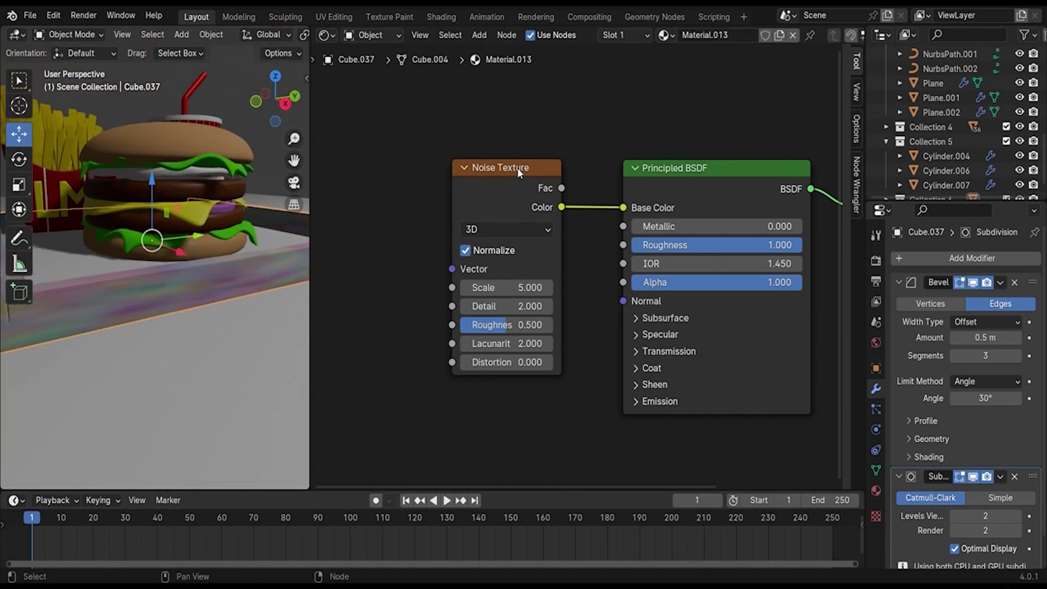
mouse_move(517, 168)
mouse_down()
mouse_move(341, 182)
mouse_move(384, 176)
mouse_up()
Insert a Color Ramp between the Noise Texture and the shader.
key(shift+a)
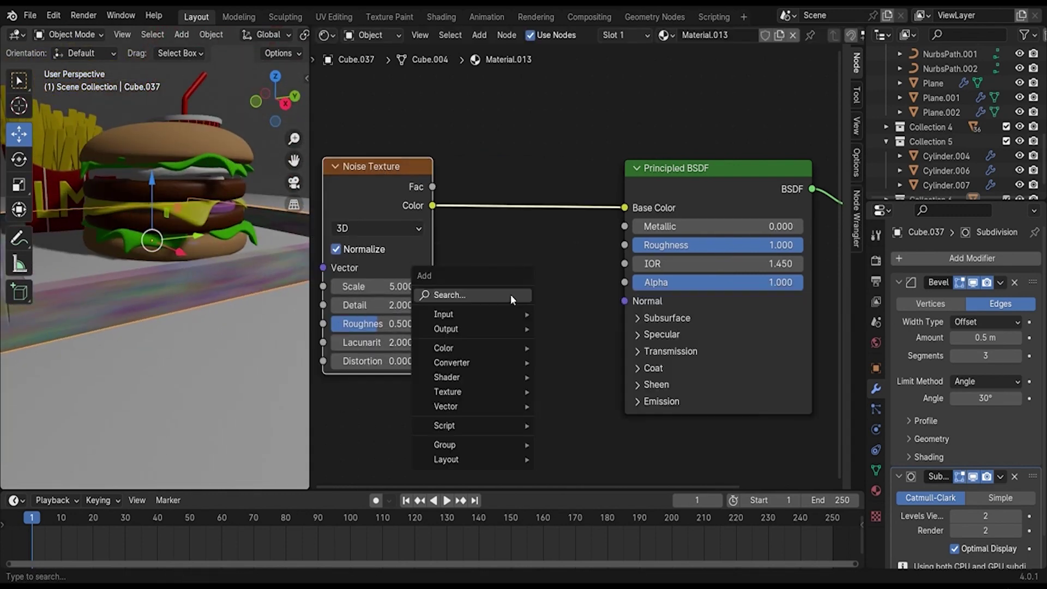
text(col)
key(Down)
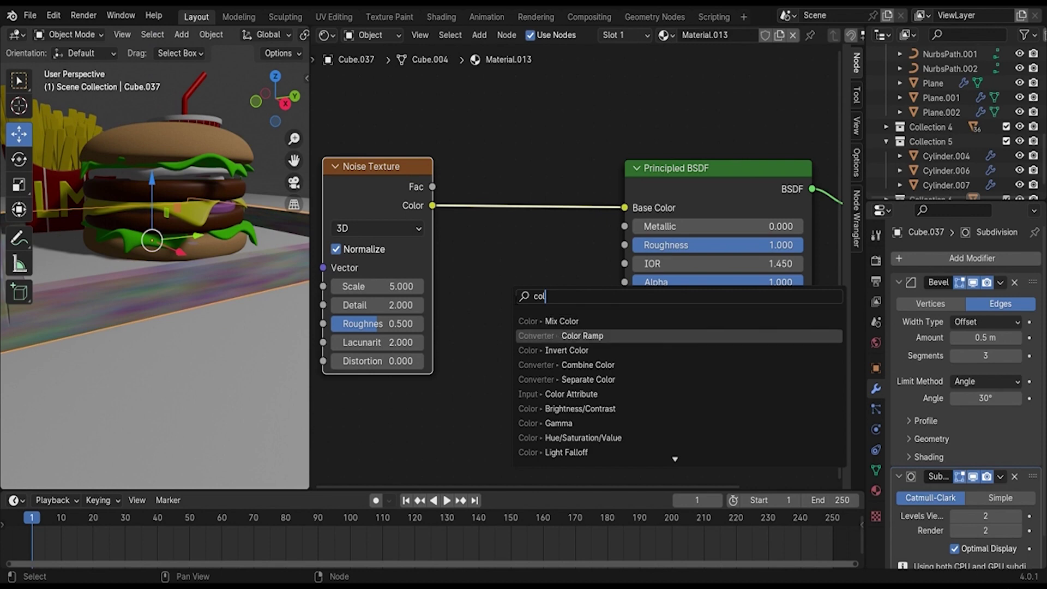
key(Return)
click(470, 163)
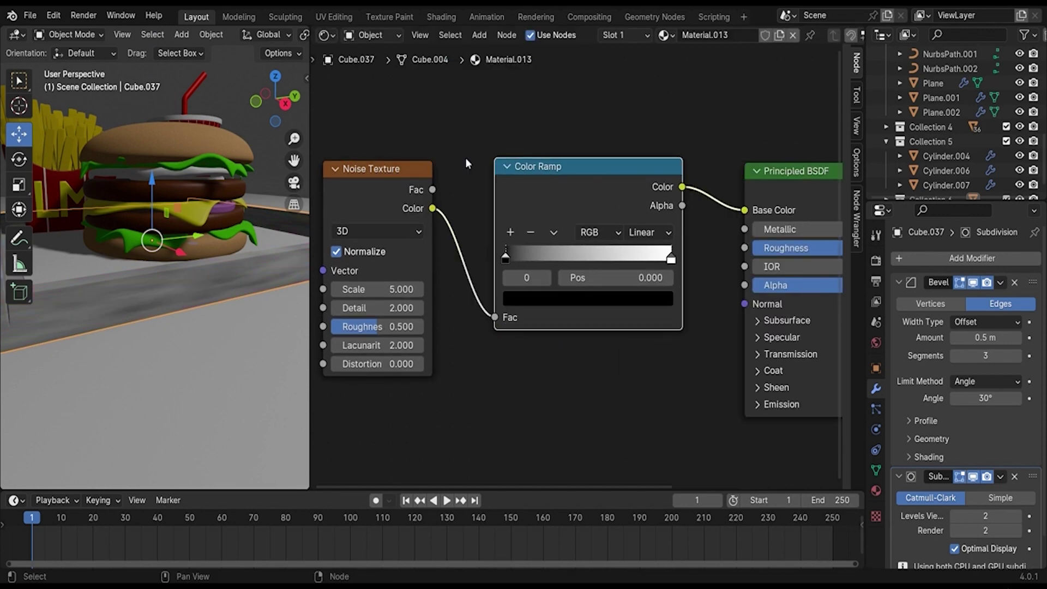
scroll(516, 325, up, 2)
drag(493, 258, 597, 260)
Tint the dark ramp stop a dark reddish brown and move it left.
click(521, 310)
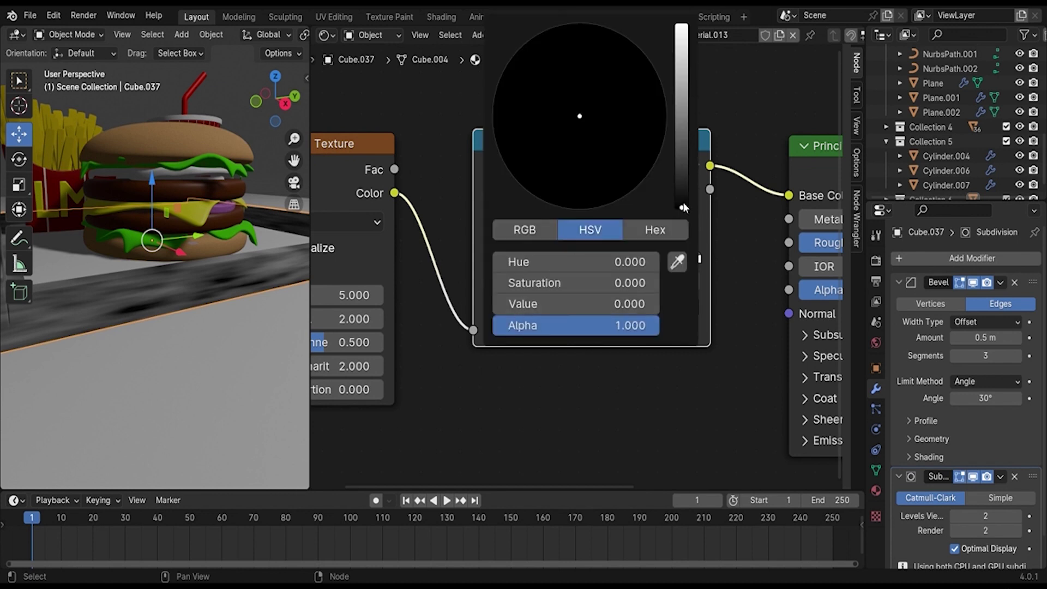
drag(682, 207, 681, 184)
drag(574, 113, 553, 197)
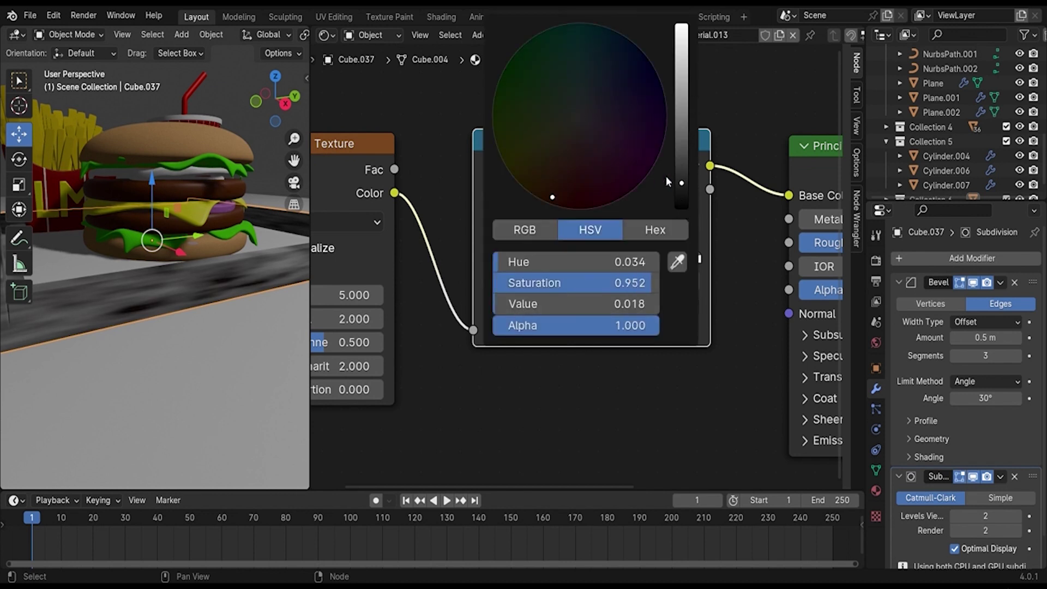
drag(682, 183, 682, 178)
drag(560, 255, 529, 257)
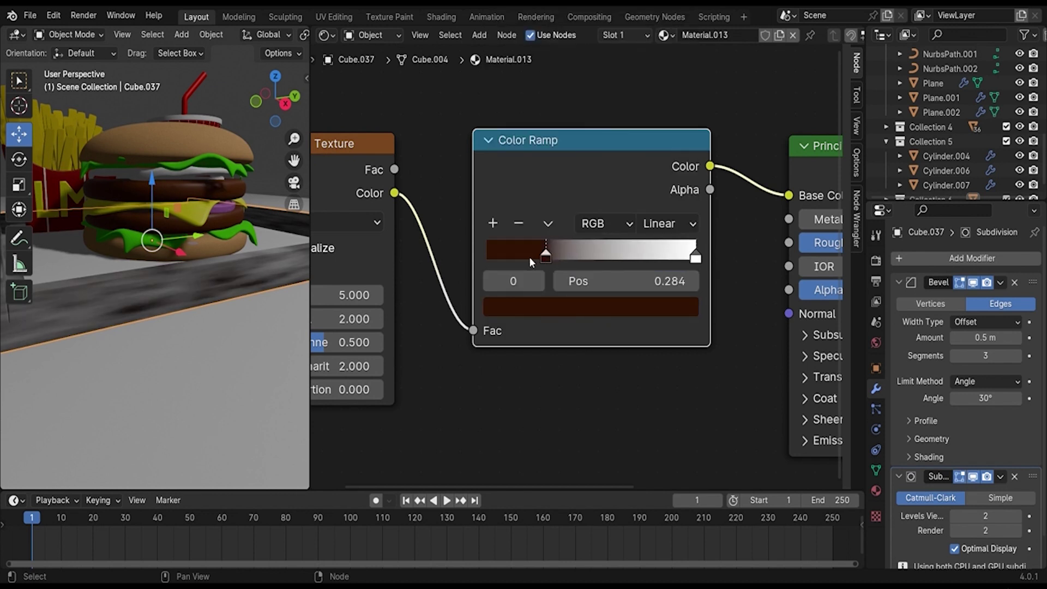
Recolour the white end stop a warm brown and slide it toward the middle.
click(686, 262)
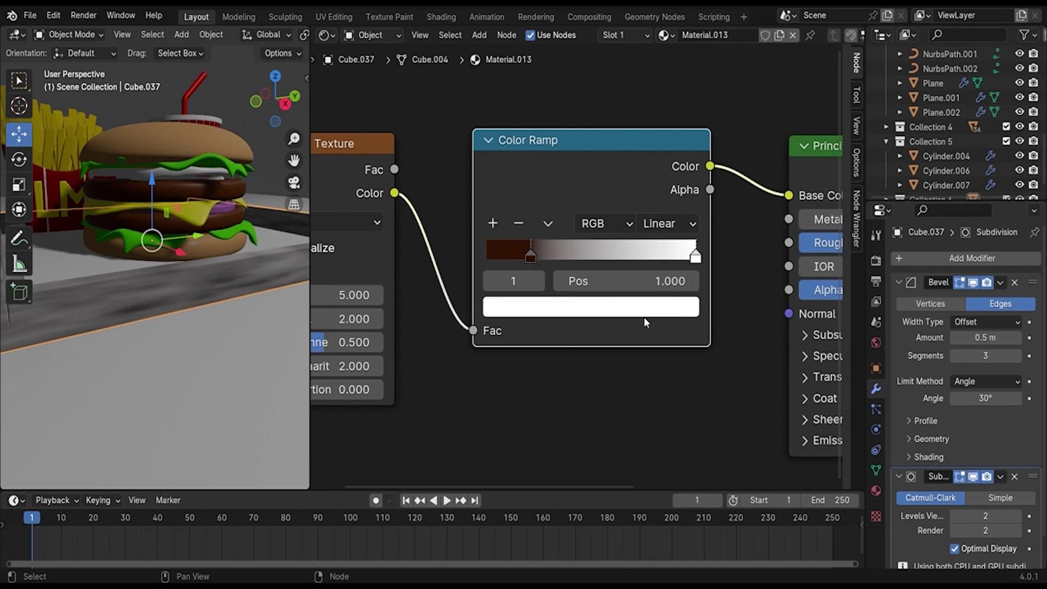
click(694, 314)
click(676, 262)
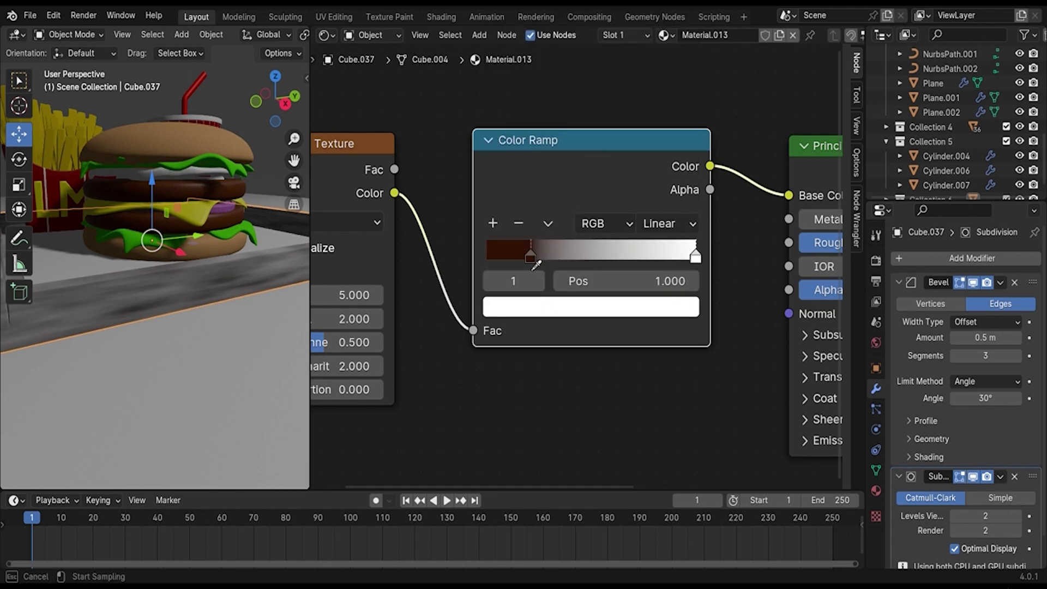
click(537, 265)
click(567, 304)
drag(602, 162, 604, 133)
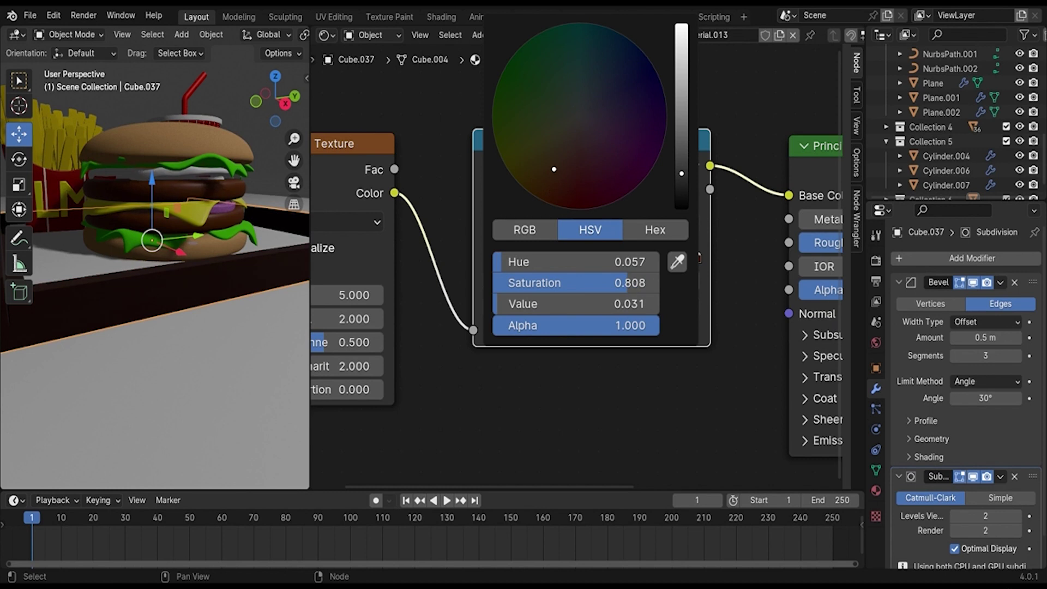
drag(682, 173, 682, 117)
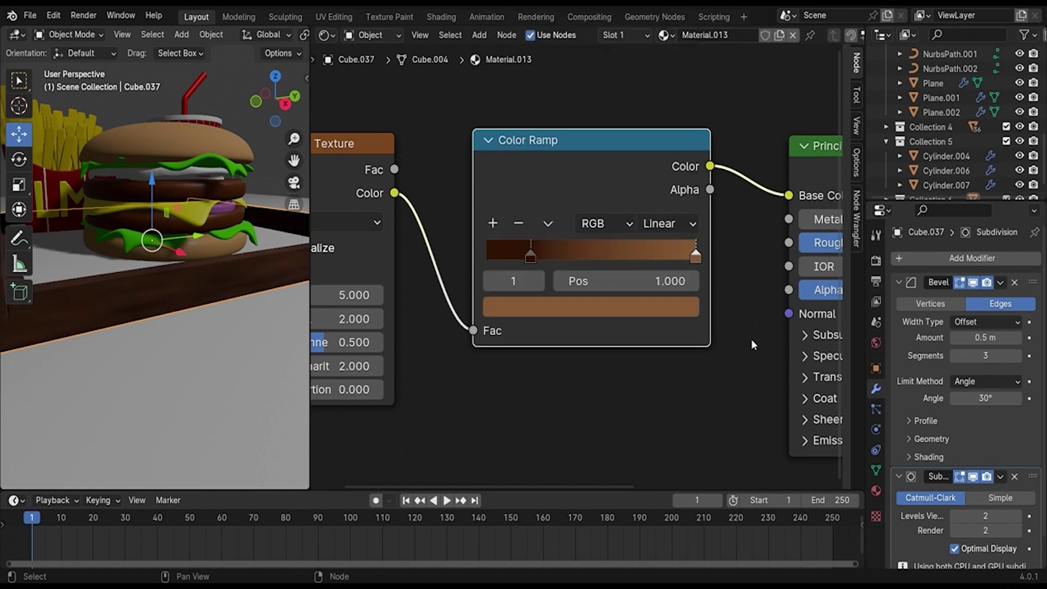
drag(530, 254, 502, 257)
mouse_move(692, 261)
mouse_down()
mouse_move(555, 261)
mouse_move(598, 260)
mouse_move(700, 306)
mouse_up()
Add a lighter-brown middle stop near 0.44 and brighten the end stop to full.
click(496, 224)
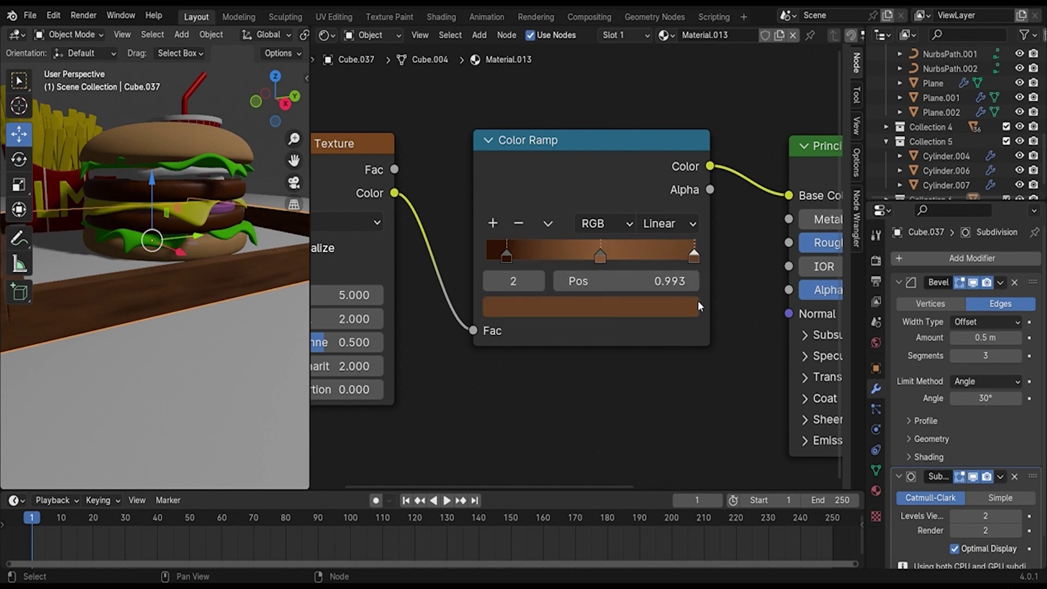
click(671, 309)
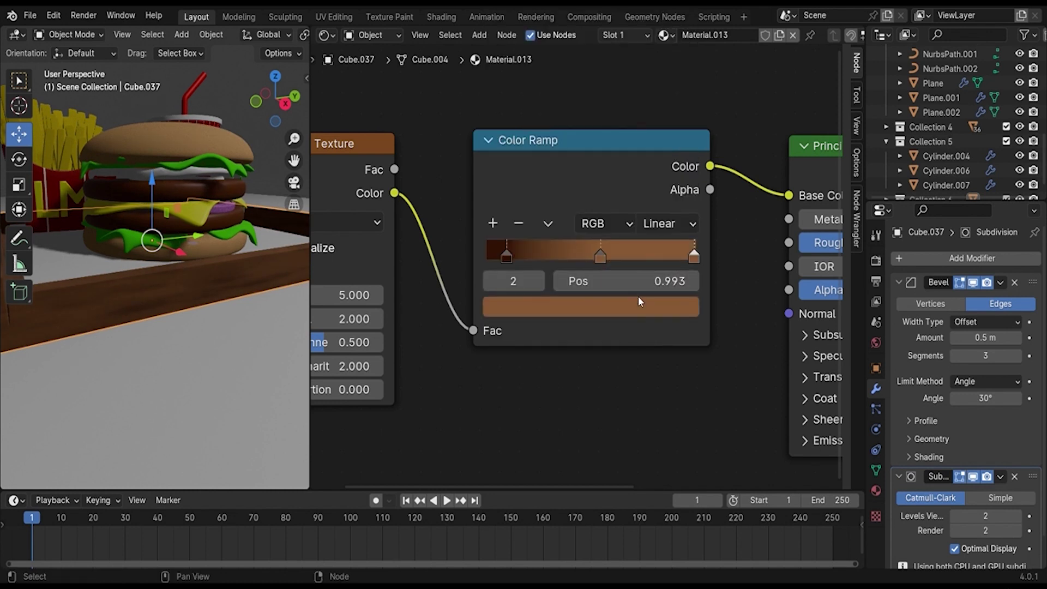
click(640, 300)
drag(687, 104, 683, 25)
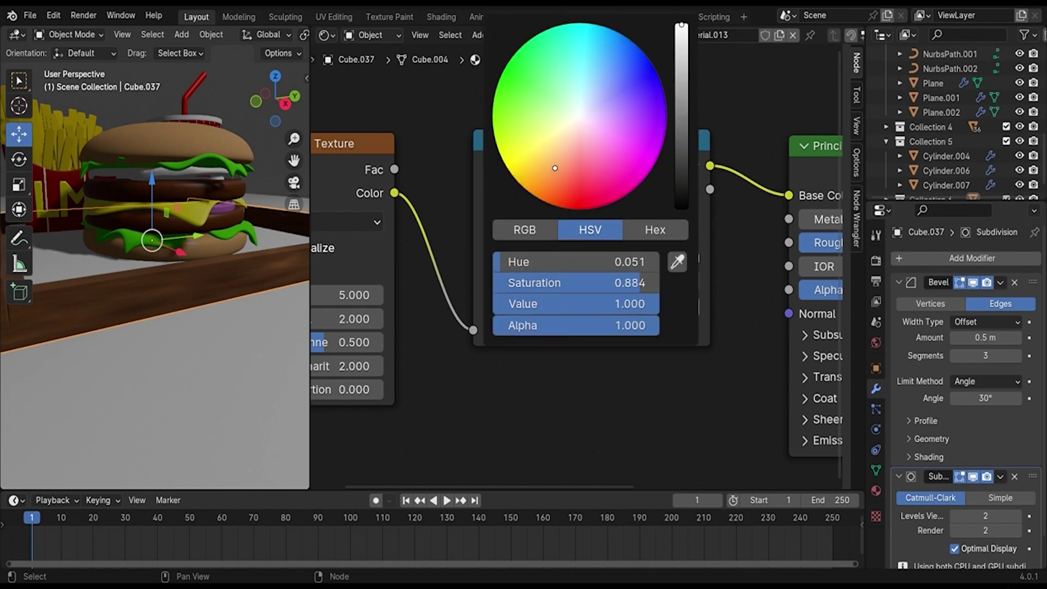
drag(600, 255, 579, 256)
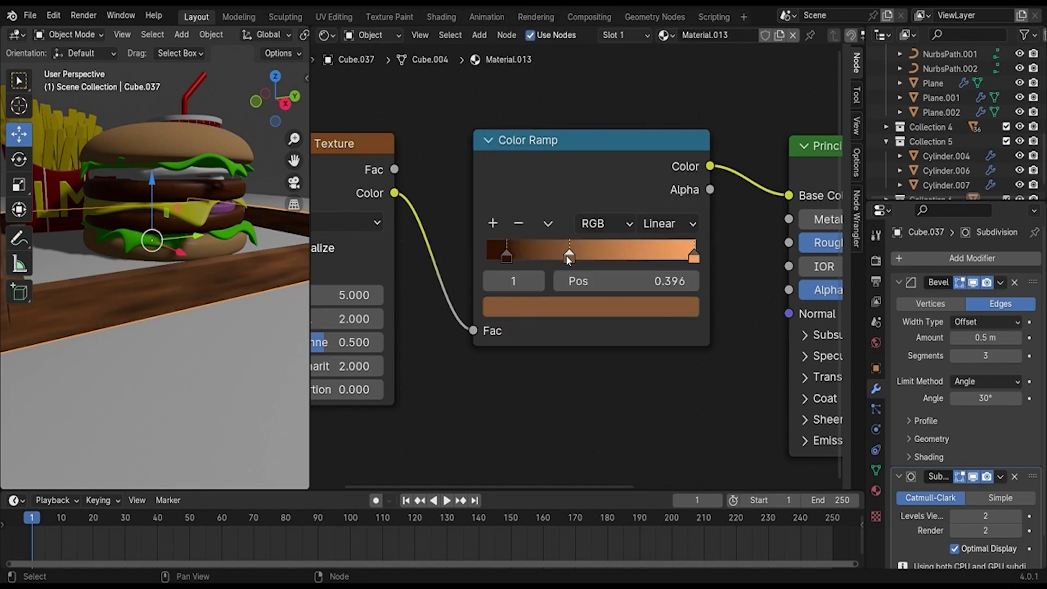
Move the dark stop to the ramp start and lighten it slightly.
scroll(215, 289, down, 5)
scroll(214, 289, up, 3)
scroll(214, 290, up, 4)
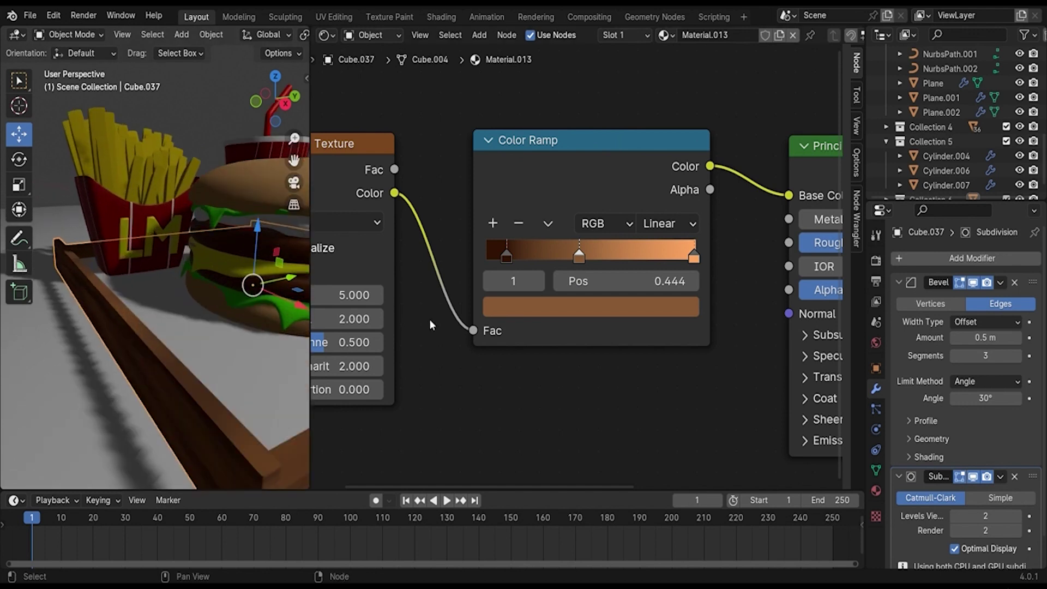
drag(502, 256, 440, 247)
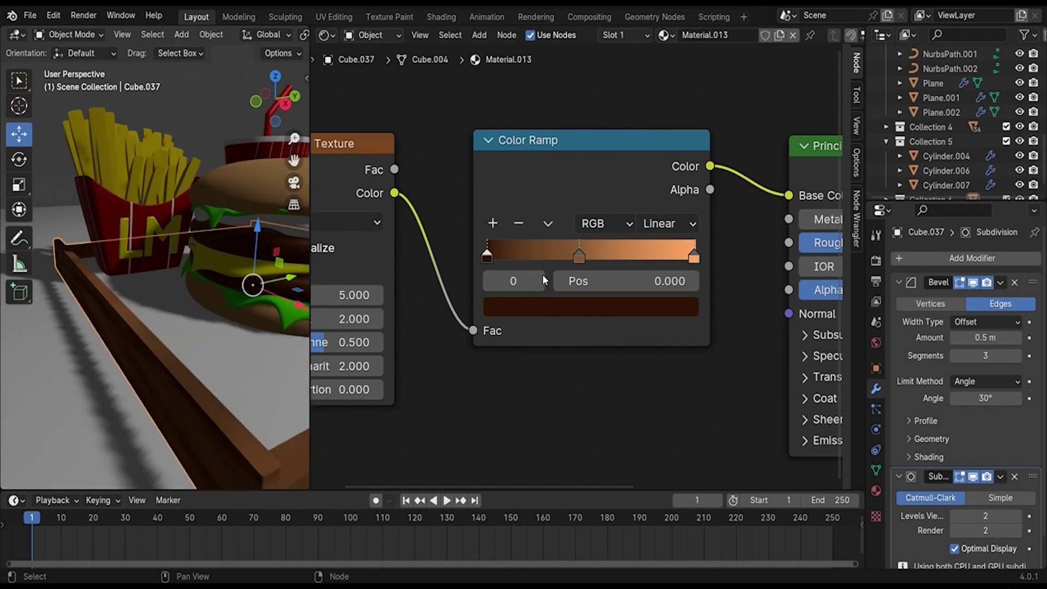
click(551, 305)
drag(551, 304, 572, 303)
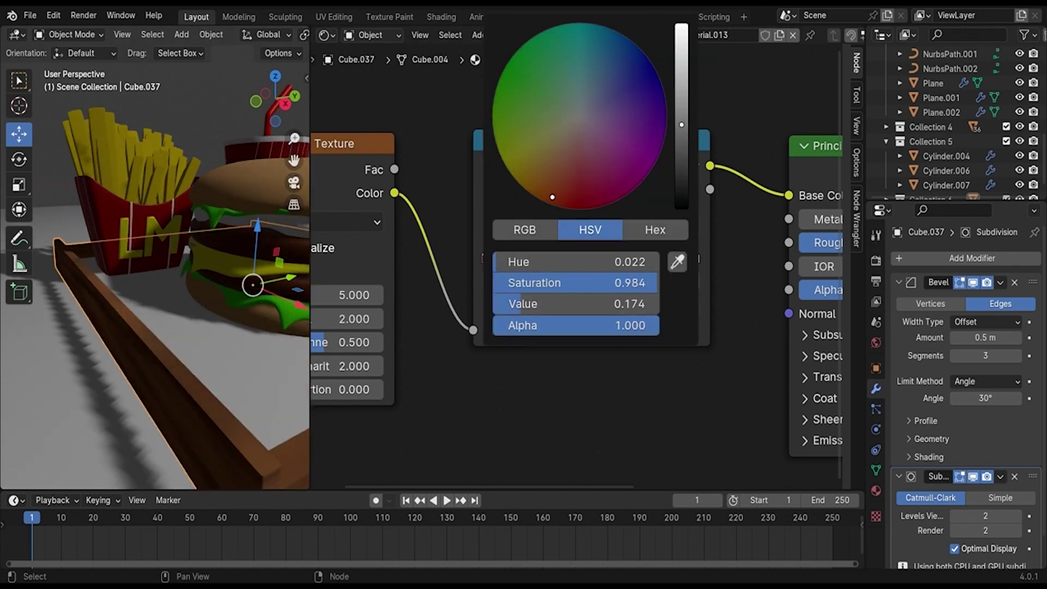
middle_drag(466, 424, 597, 390)
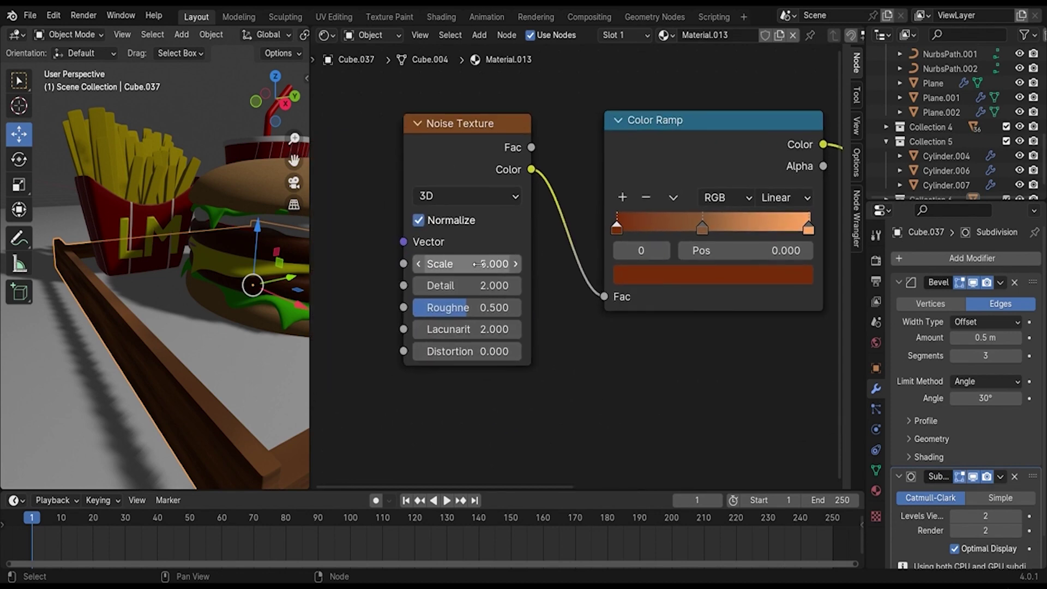
Set the tray's Noise Texture scale to 130.5 and lacunarity to 10.
drag(475, 264, 479, 263)
middle_drag(156, 368, 163, 355)
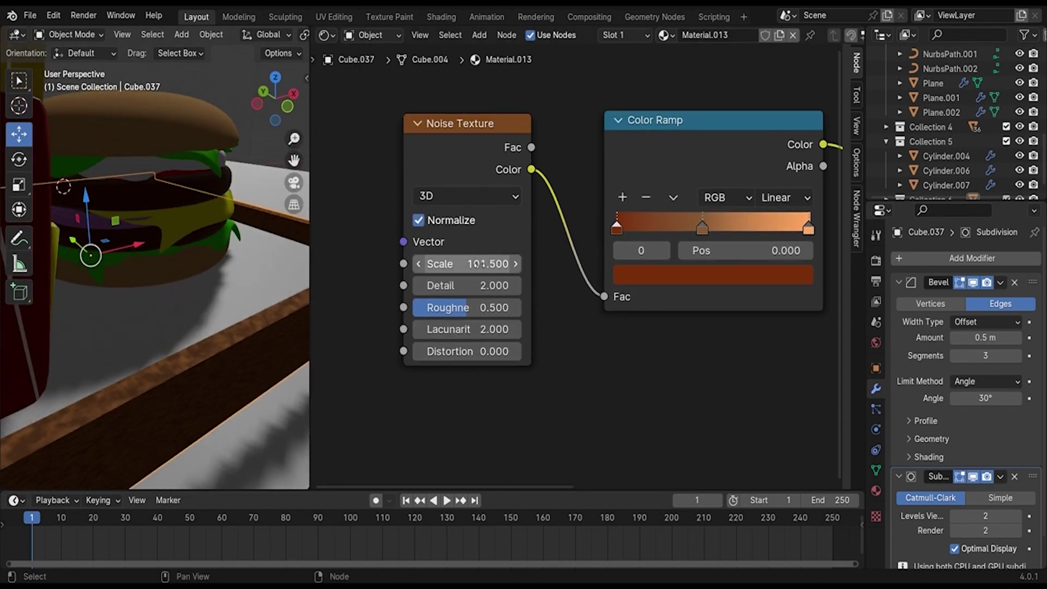
drag(475, 264, 519, 308)
mouse_move(296, 352)
middle_down()
mouse_move(198, 336)
mouse_move(66, 338)
mouse_move(173, 384)
mouse_move(164, 328)
mouse_move(191, 272)
middle_up()
drag(487, 330, 497, 329)
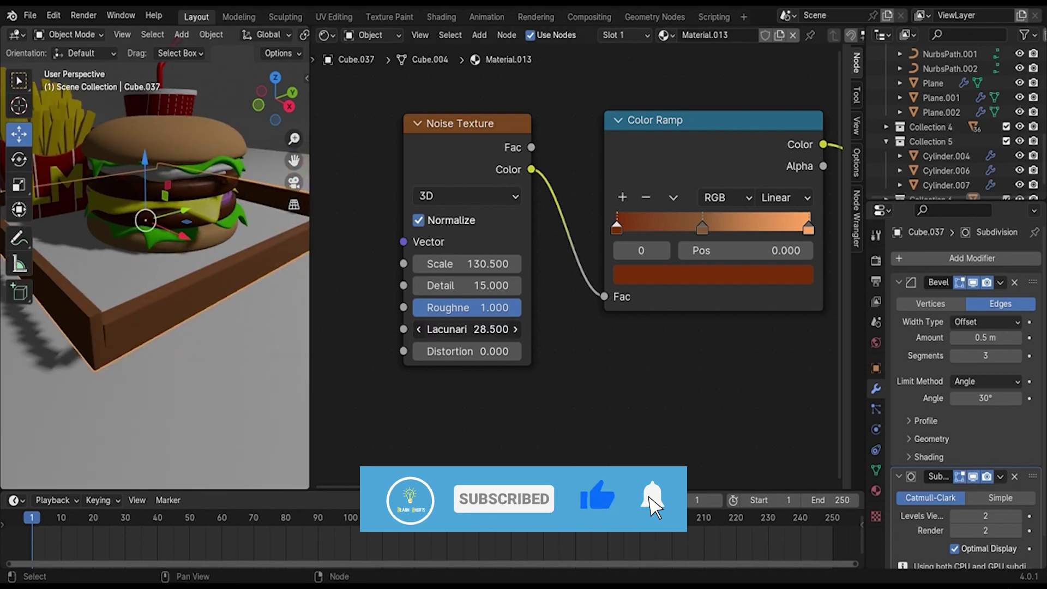
click(478, 330)
text(10)
key(Return)
scroll(190, 358, down, 4)
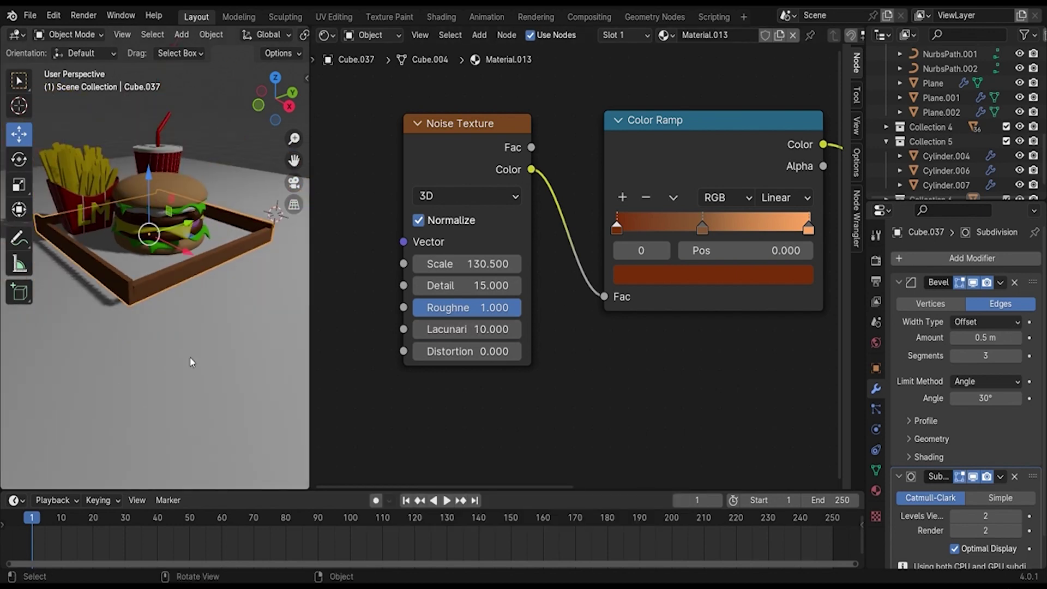
click(262, 349)
Switch to the camera view, select the ground plane and save the file.
middle_drag(261, 346, 218, 352)
key(KP_0)
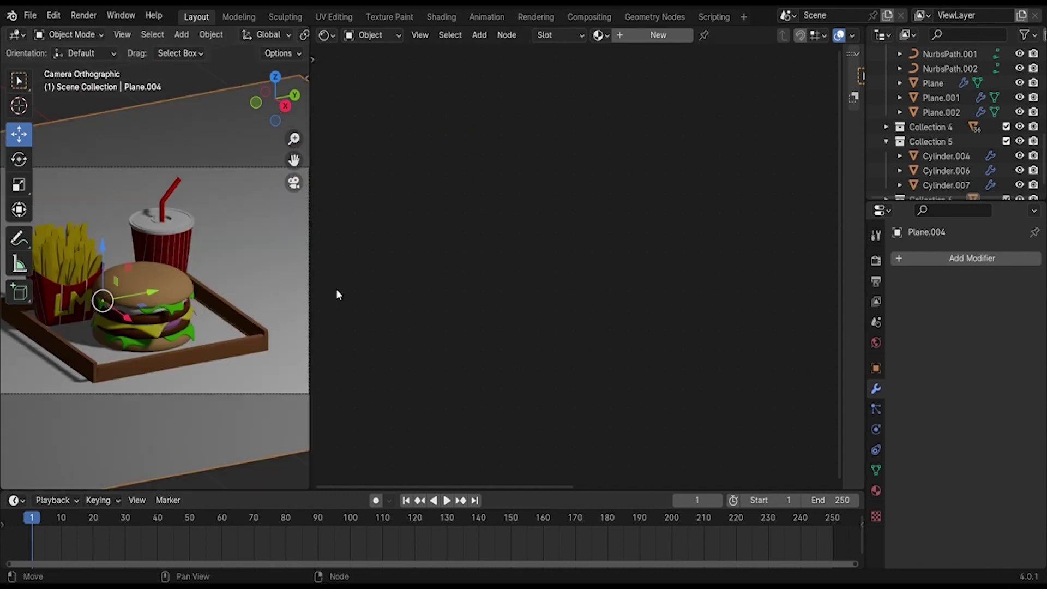
drag(315, 269, 464, 267)
scroll(314, 333, up, 2)
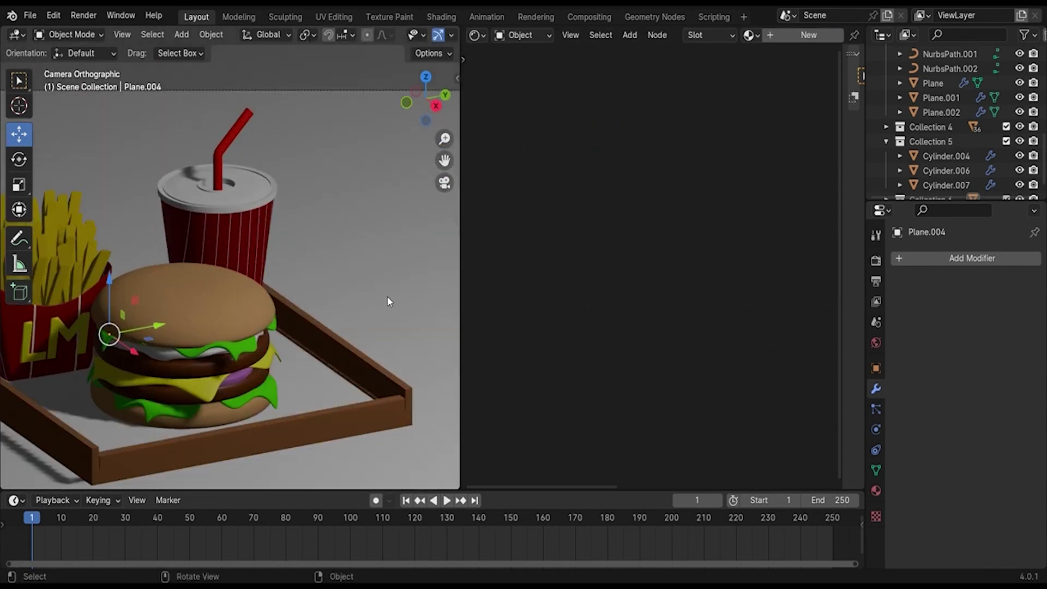
scroll(387, 295, down, 2)
click(267, 329)
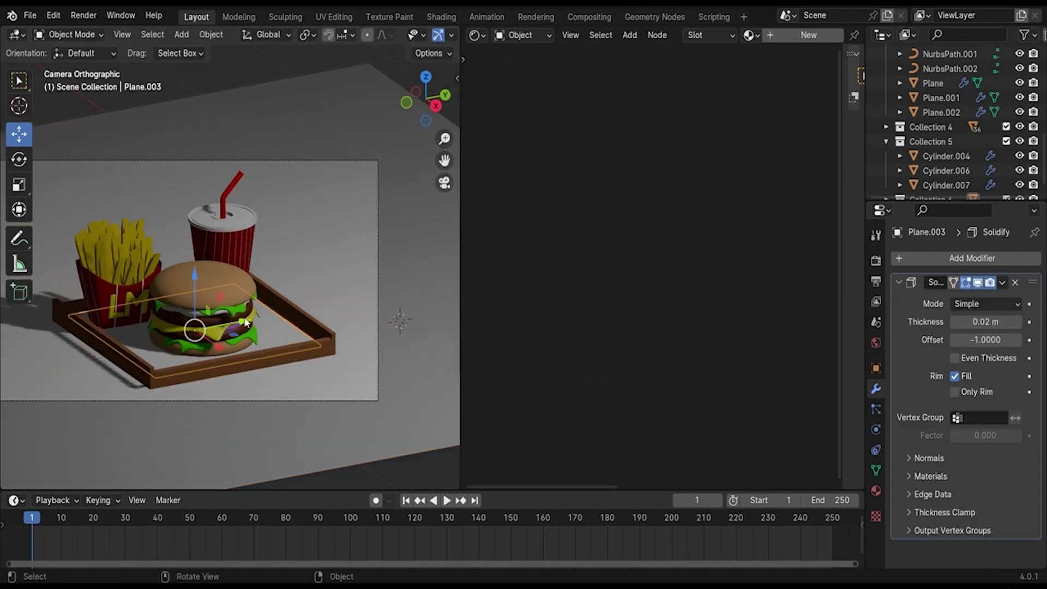
click(324, 271)
key(ctrl+s)
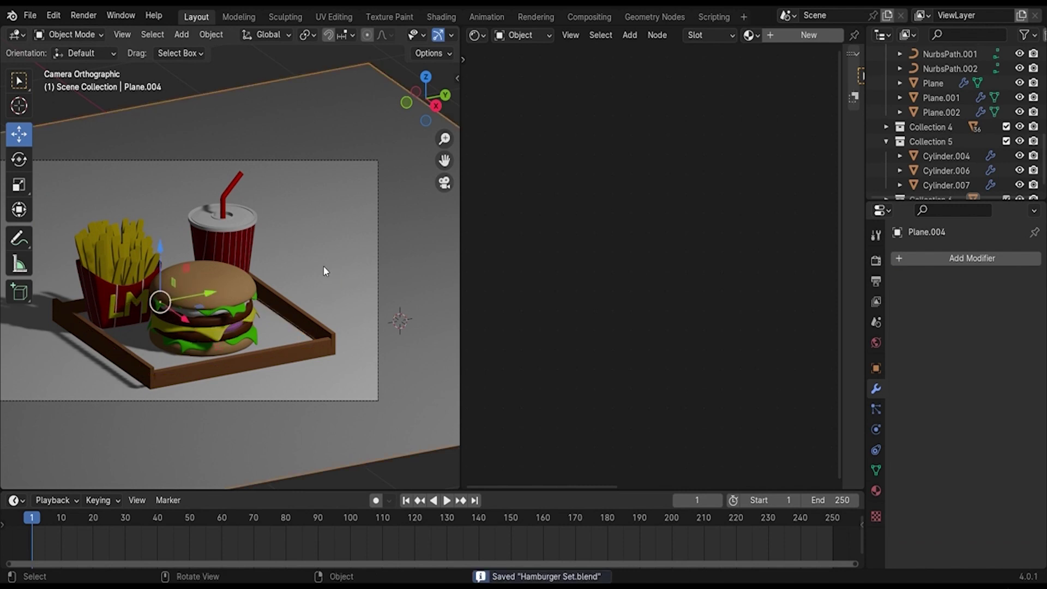
Create a new material, Material.014, for the ground plane in the Shader Editor.
click(479, 35)
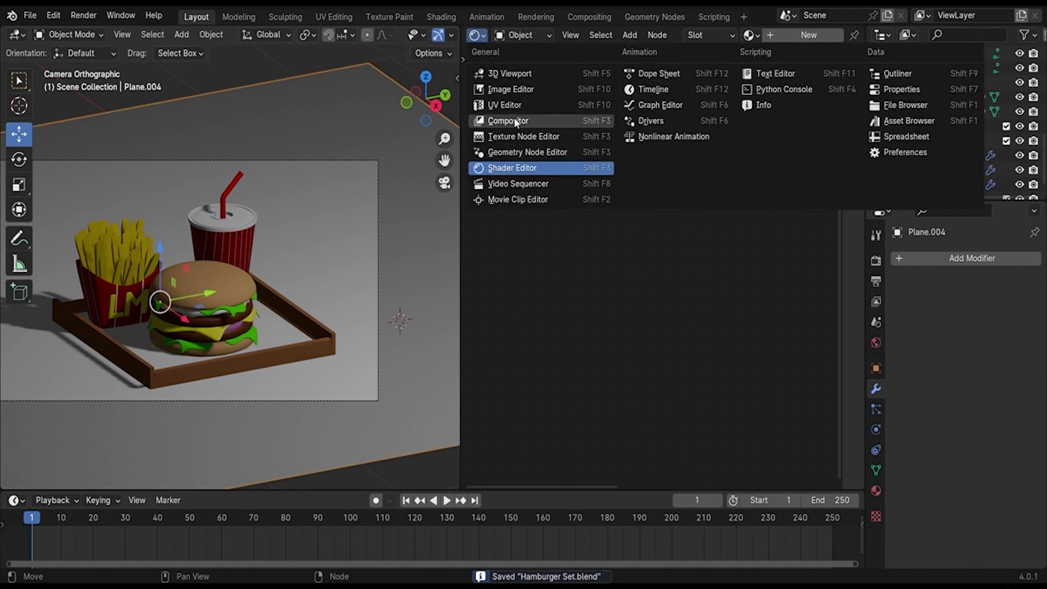
click(528, 169)
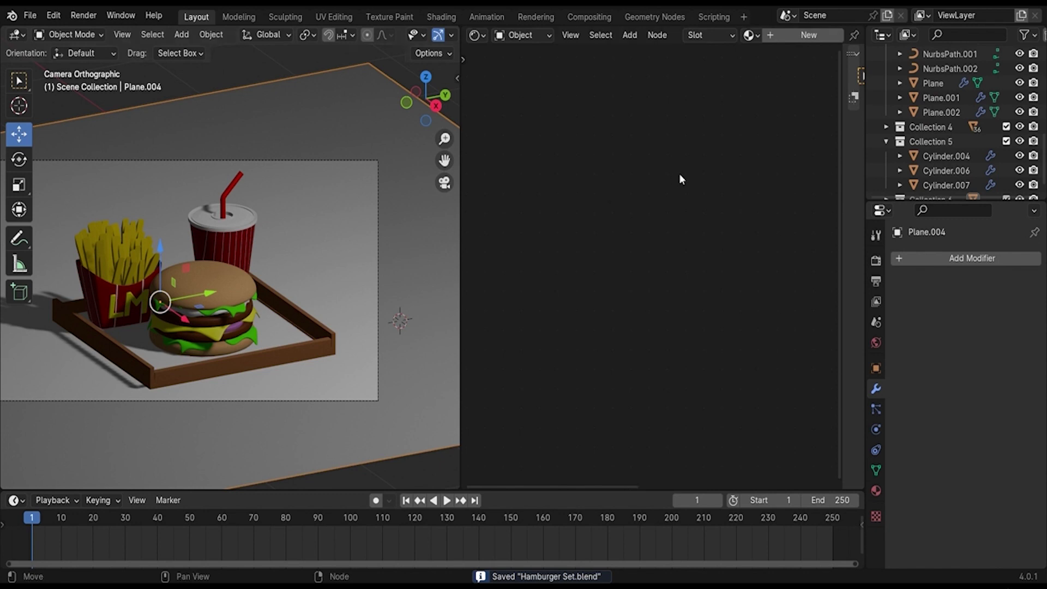
click(797, 36)
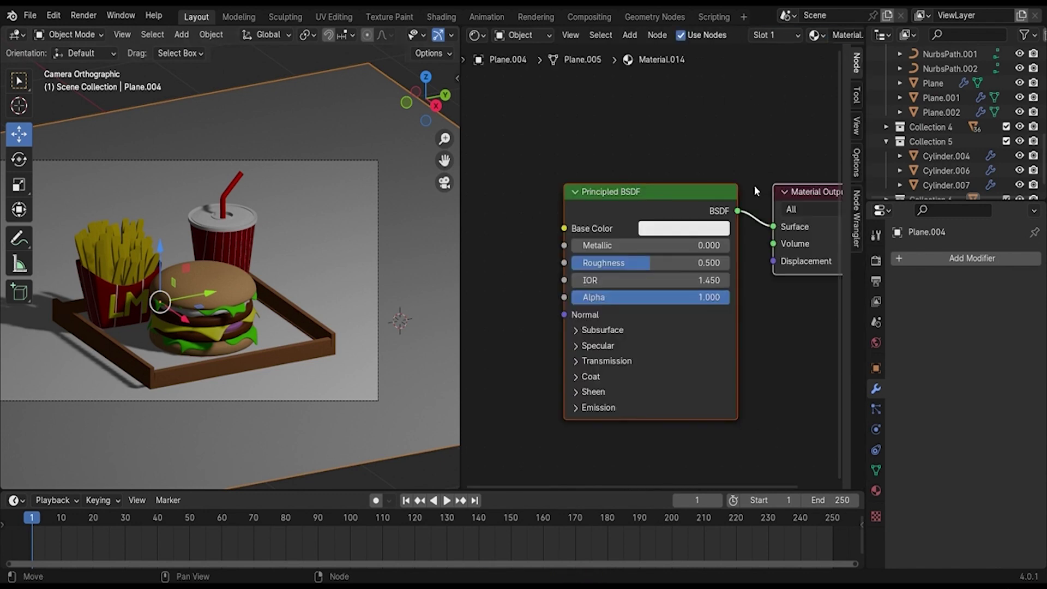
Add an Image Texture node feeding the ground plane's Base Color.
key(shift+a)
click(537, 217)
text(ima)
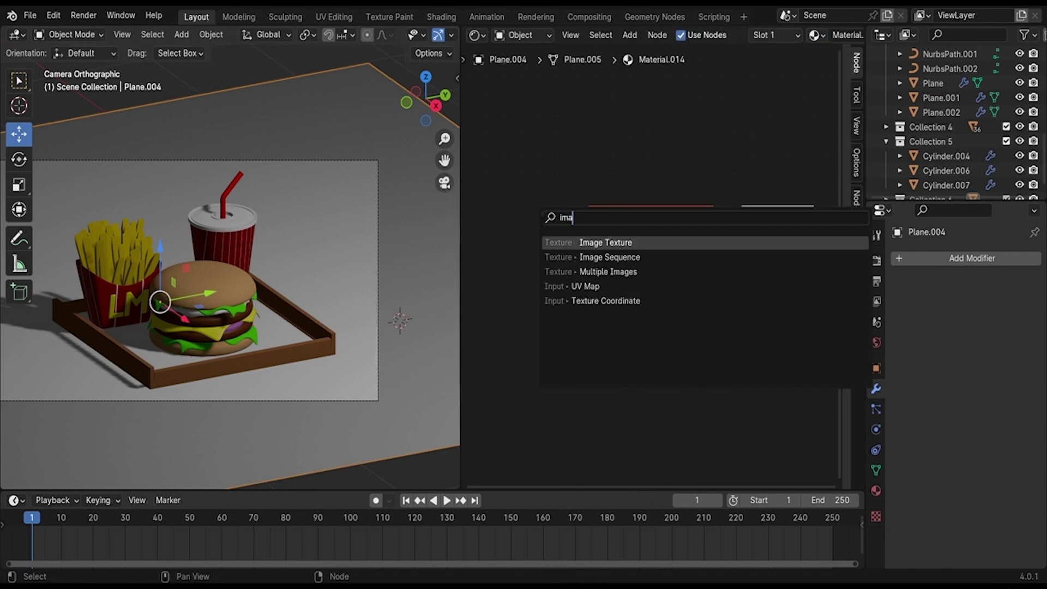
text(ge)
key(Return)
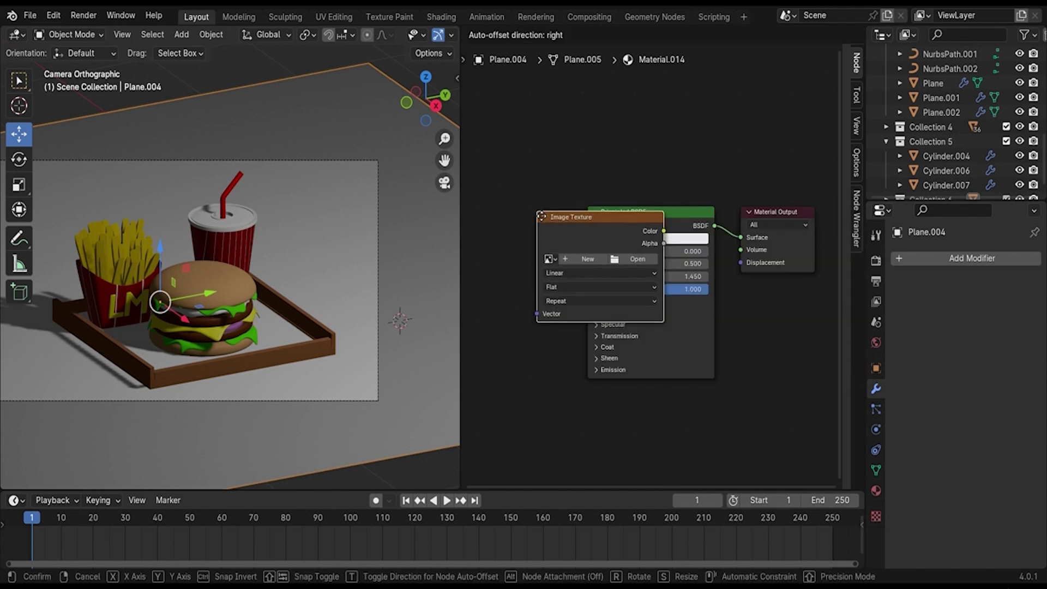
click(529, 210)
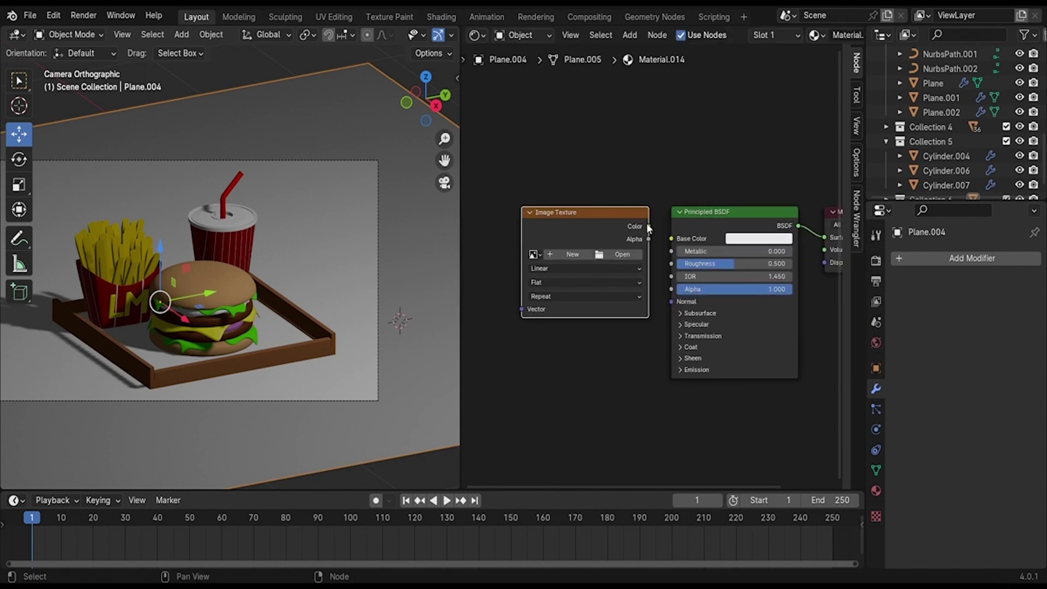
drag(649, 226, 671, 239)
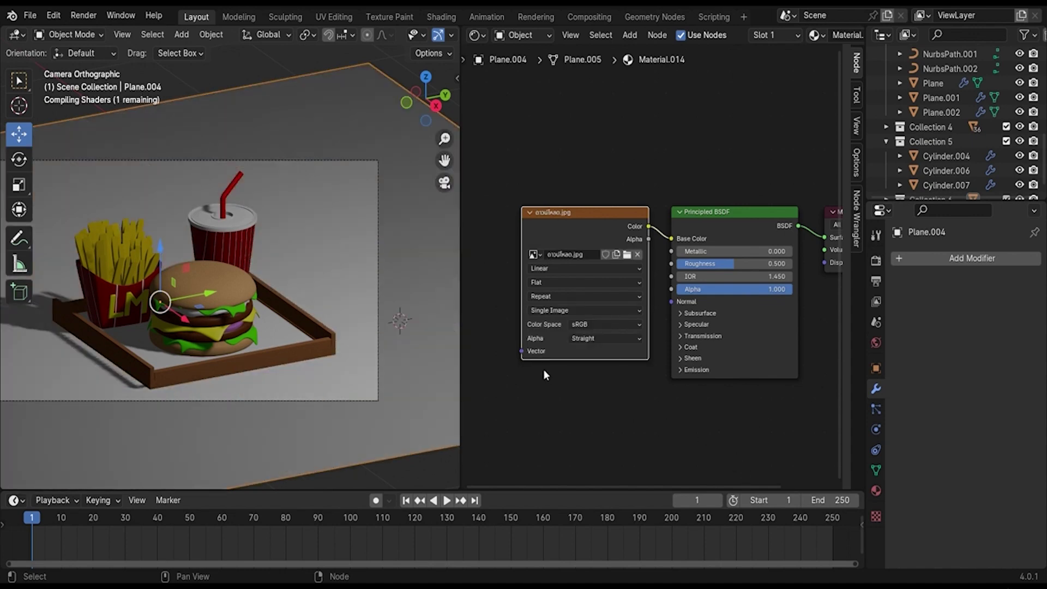
Reload the checkered tablecloth .jpg into the Image Texture node and frame it.
scroll(543, 369, up, 2)
scroll(543, 368, up, 1)
scroll(544, 368, up, 1)
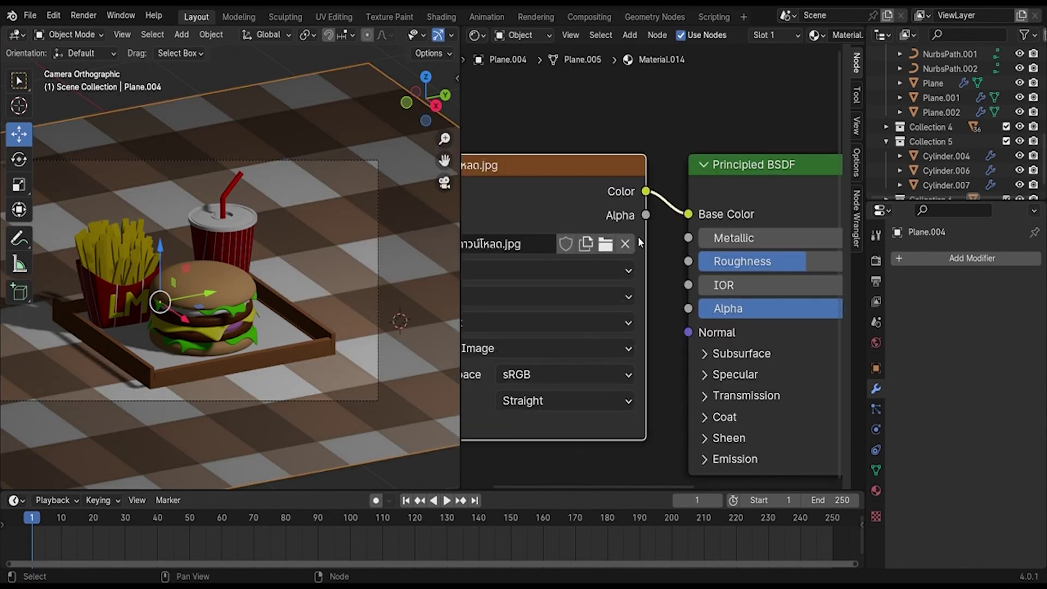
key(ctrl+z)
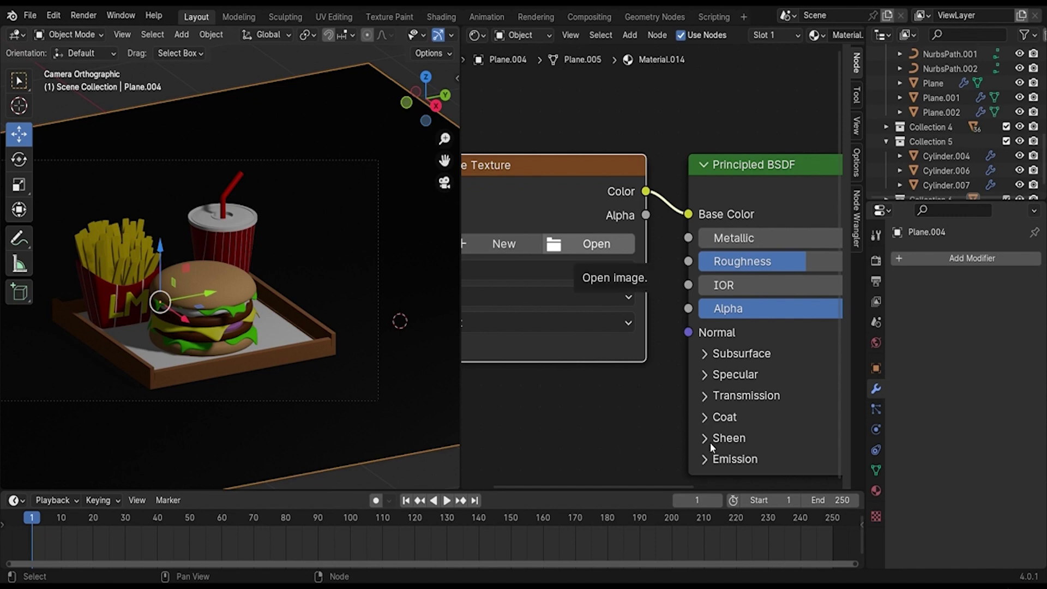
key(ctrl+shift+z)
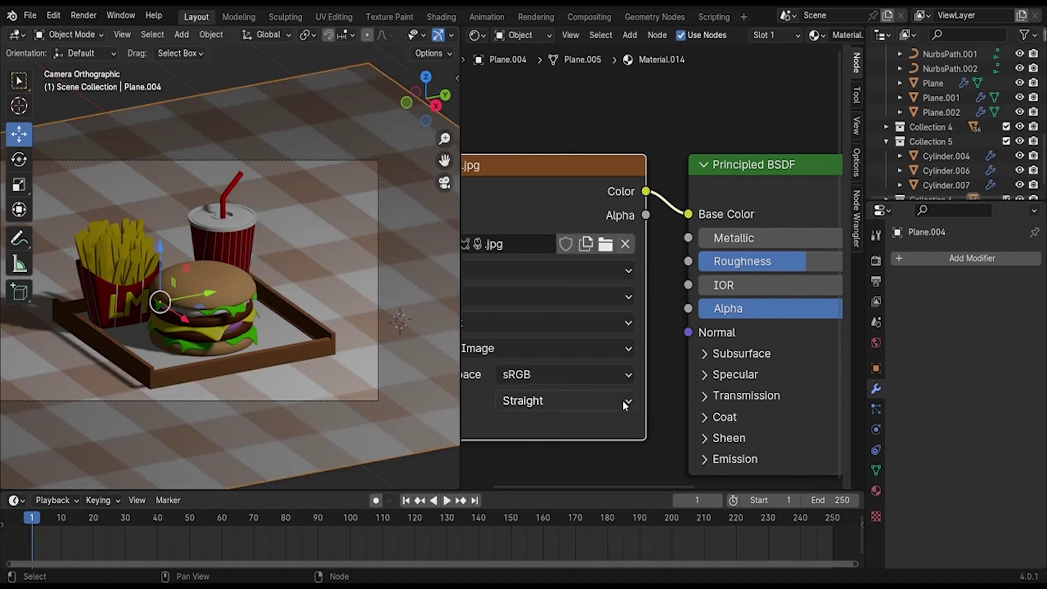
scroll(583, 341, down, 1)
middle_drag(580, 351, 714, 349)
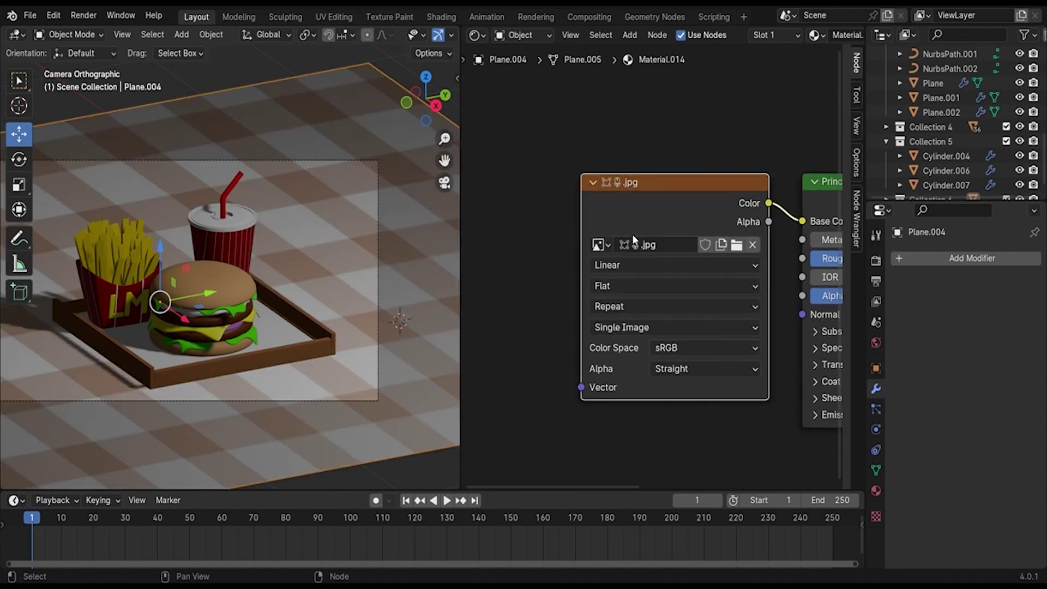
Add mapping nodes to the tablecloth image and rotate it 68.8° around X, scale 1.
key(ctrl+t)
middle_drag(533, 393, 616, 353)
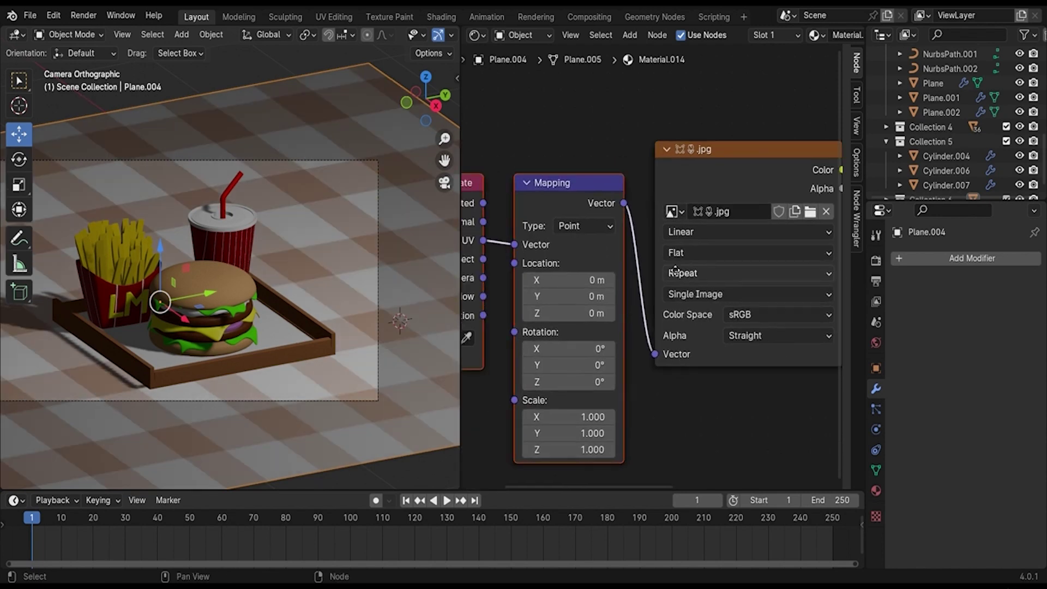
drag(592, 343, 633, 343)
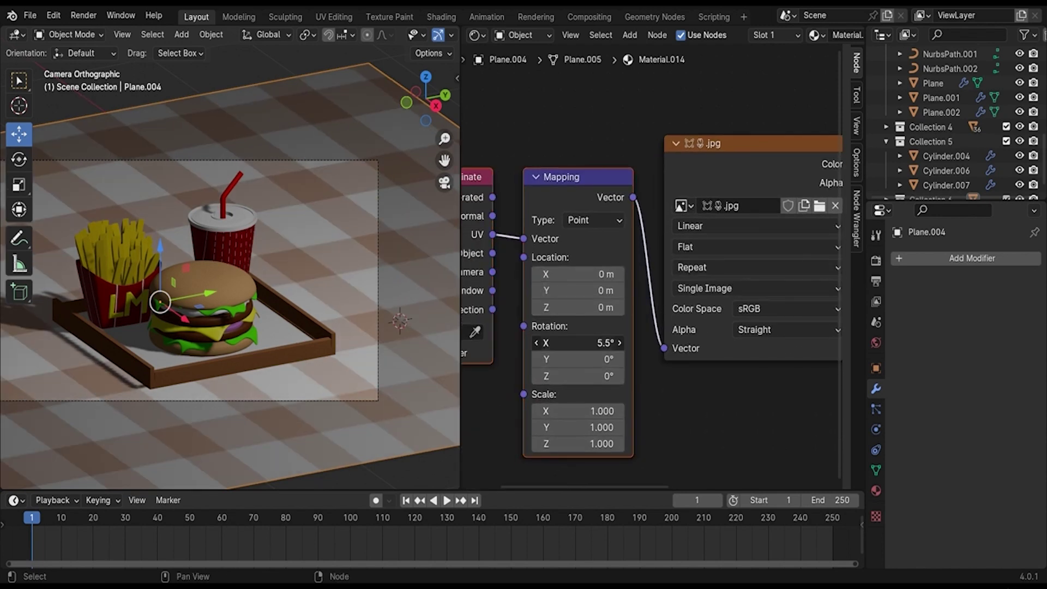
key(BackSpace)
mouse_move(579, 411)
mouse_down()
mouse_move(622, 410)
mouse_move(596, 413)
mouse_up()
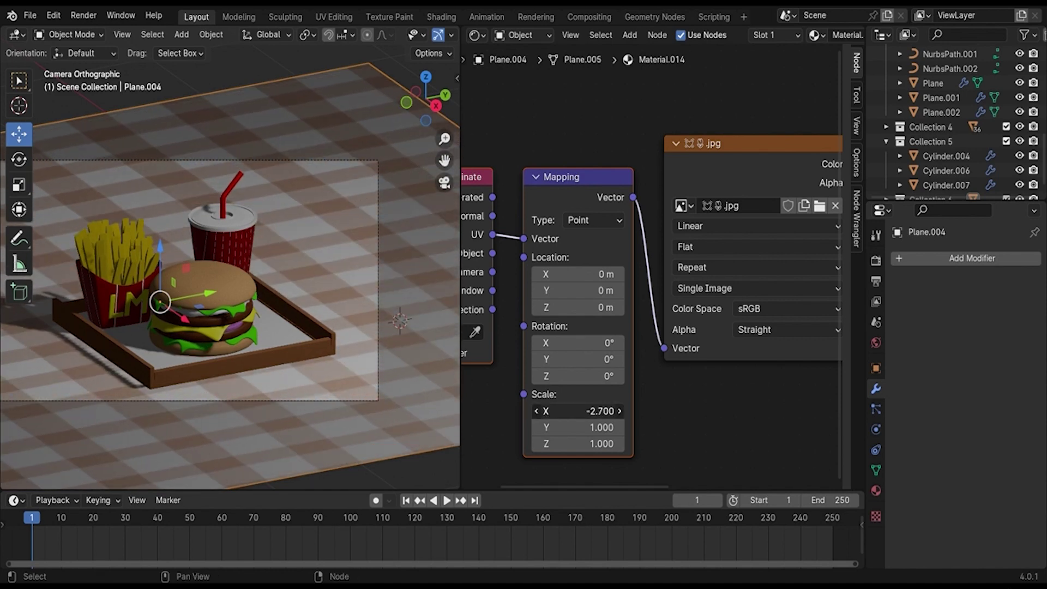
key(BackSpace)
mouse_move(592, 342)
mouse_down()
mouse_move(648, 343)
mouse_move(636, 343)
mouse_up()
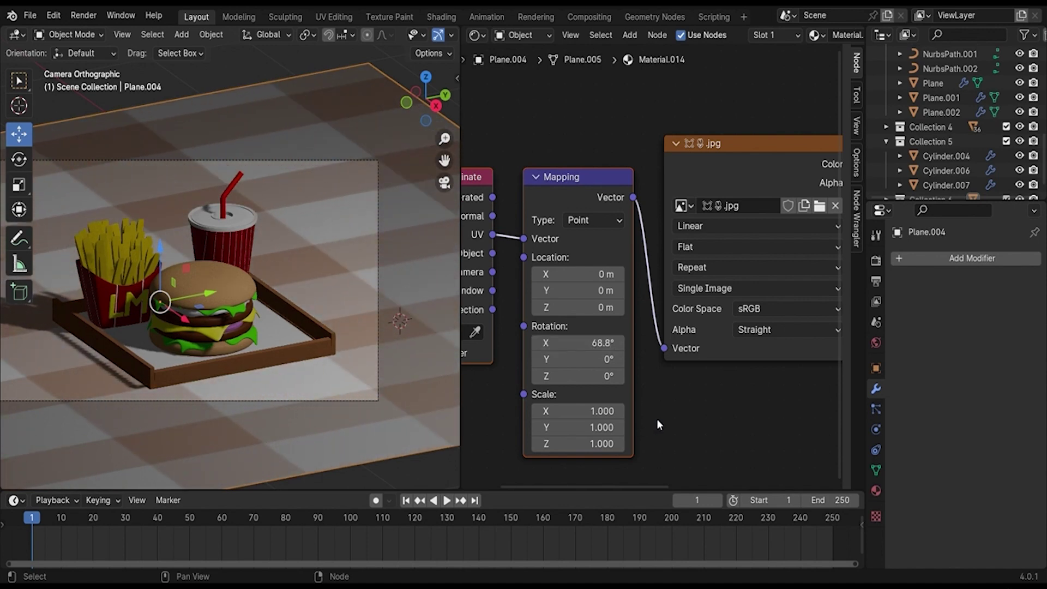
scroll(247, 371, down, 3)
middle_drag(247, 371, 292, 424)
scroll(335, 354, up, 6)
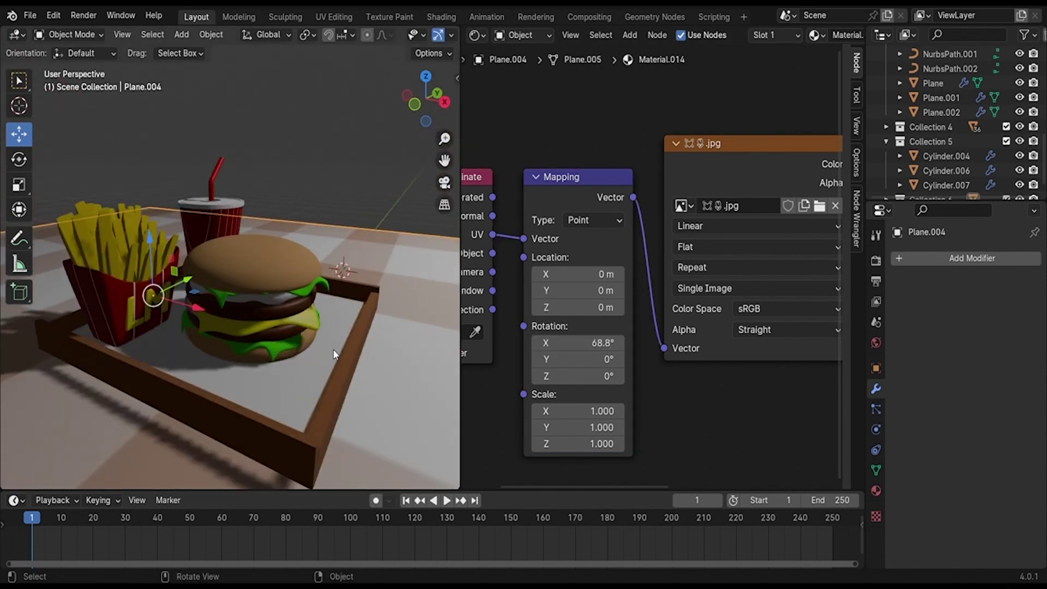
Select the tray Cube.037 and darken its first wood-ramp stop to deep brown.
click(351, 358)
middle_drag(675, 341, 648, 346)
scroll(648, 346, up, 2)
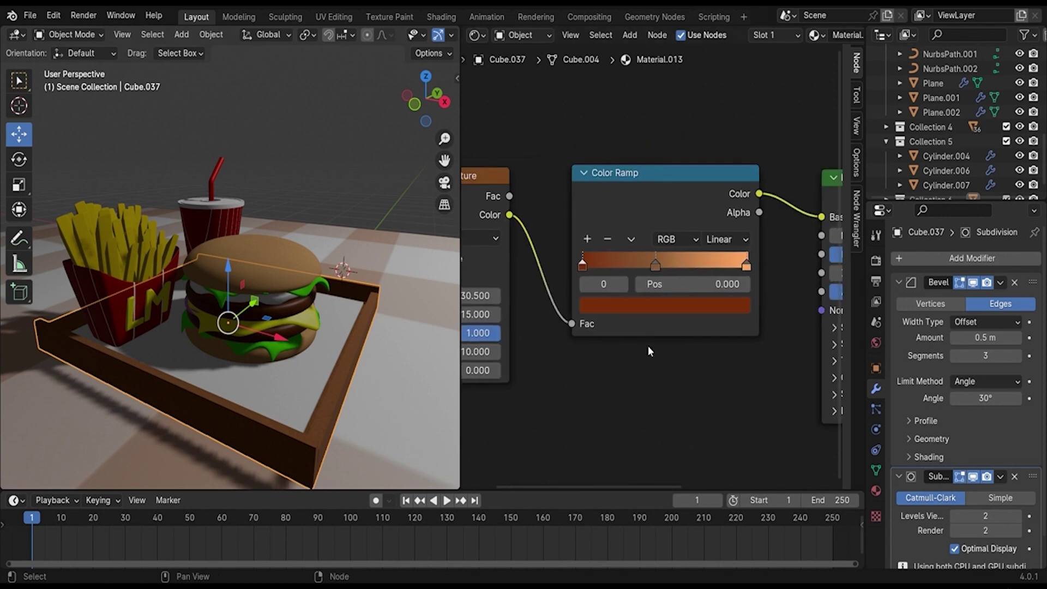
scroll(620, 269, up, 3)
click(666, 337)
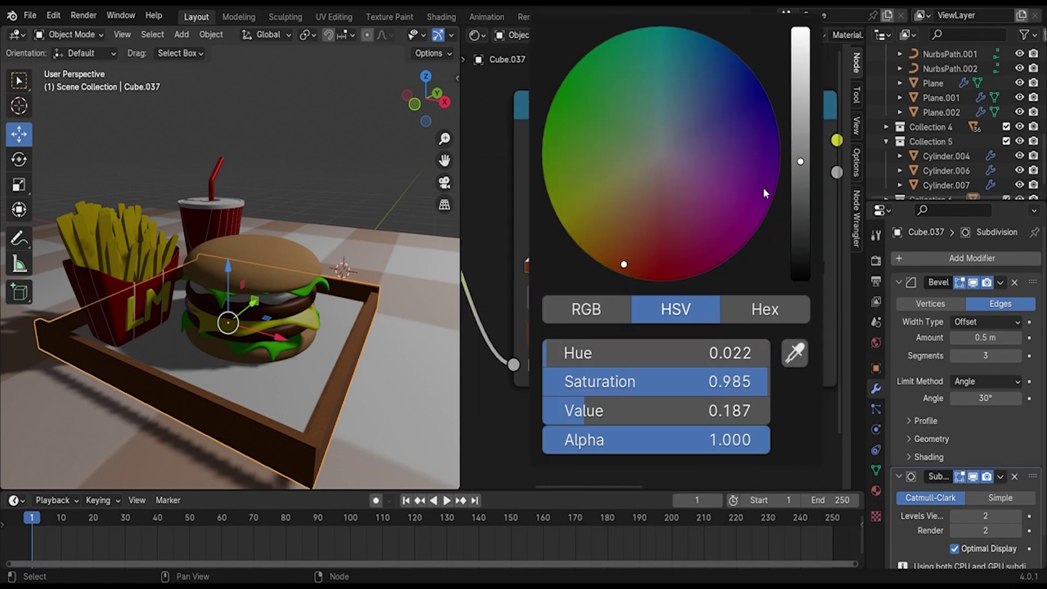
drag(800, 162, 801, 253)
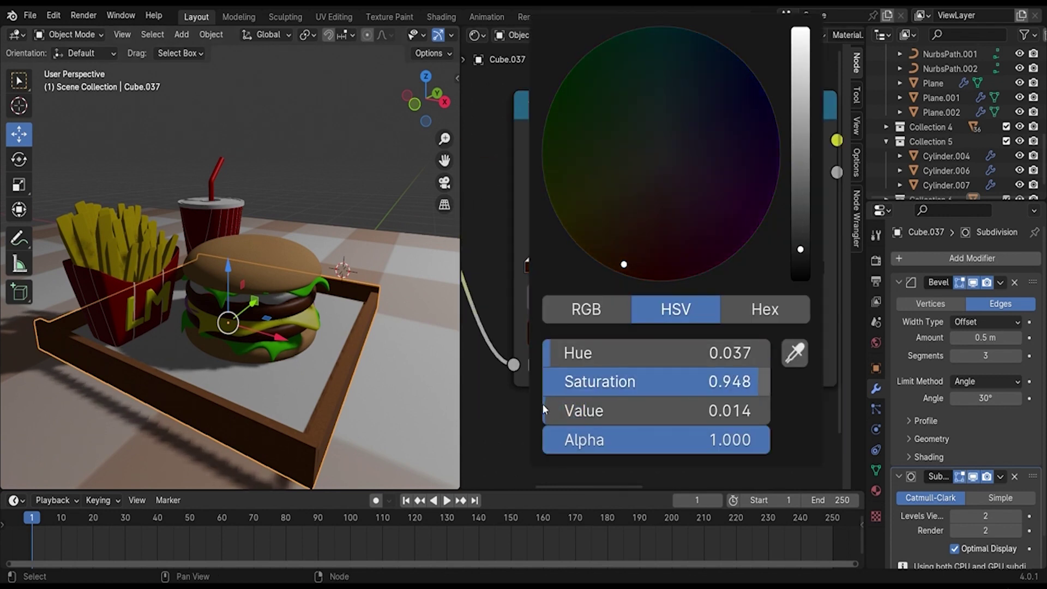
Give the middle ramp stop the dark brown, then lighten it slightly.
click(659, 264)
click(698, 336)
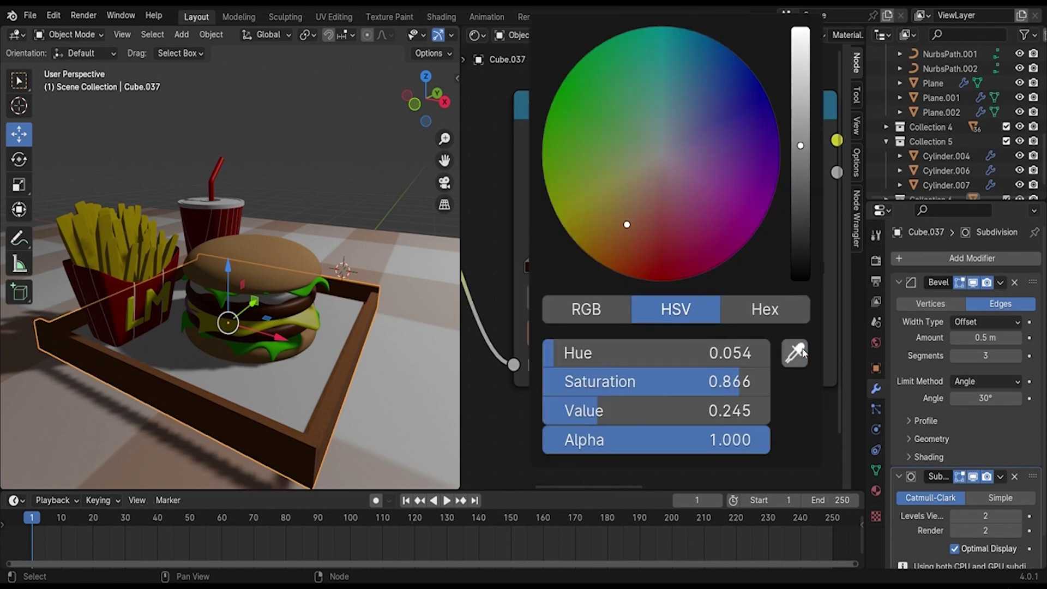
key(ctrl+v)
click(617, 335)
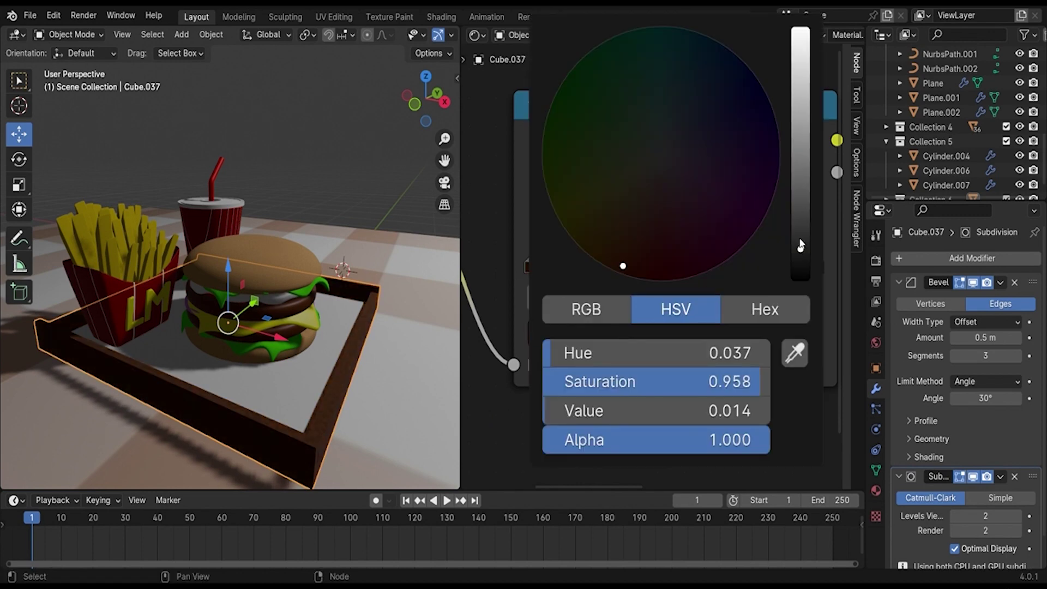
drag(800, 250, 800, 193)
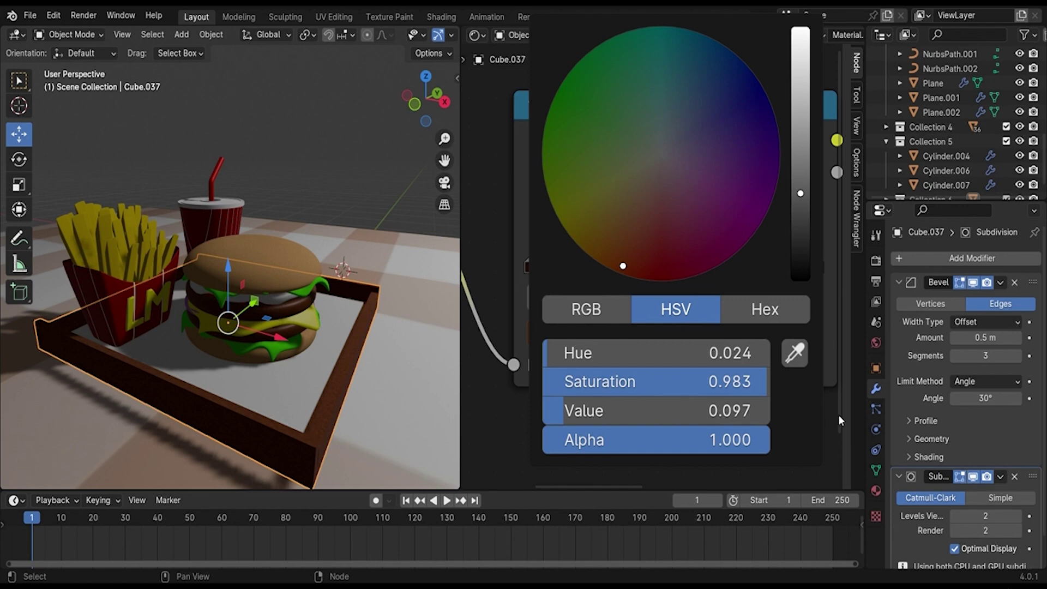
Sample a dark brown into the right ramp stop and brighten it toward burnt orange.
click(815, 266)
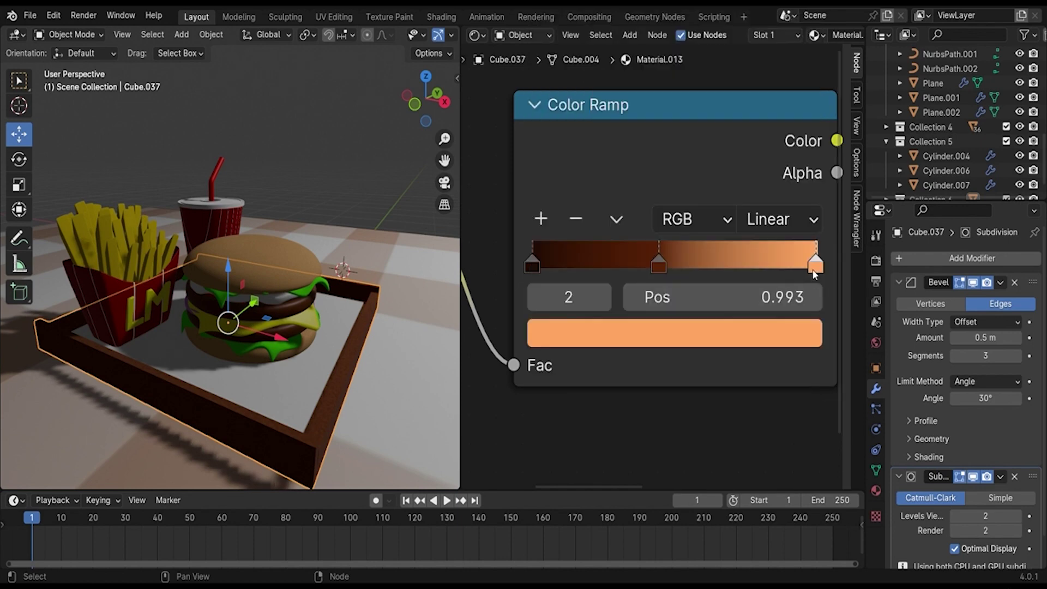
click(775, 341)
click(792, 351)
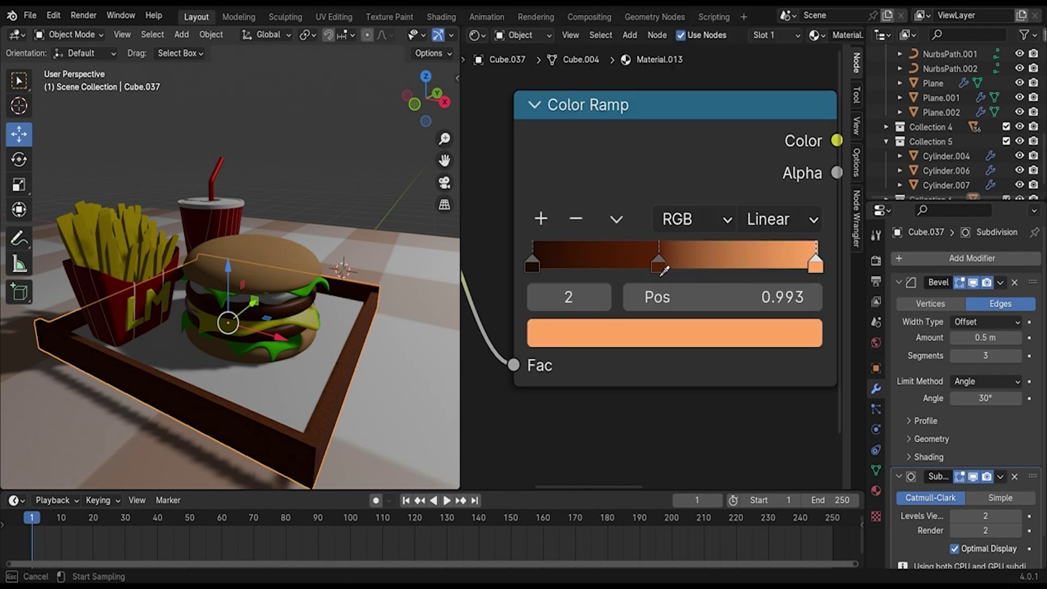
click(662, 274)
click(698, 338)
drag(800, 193, 811, 84)
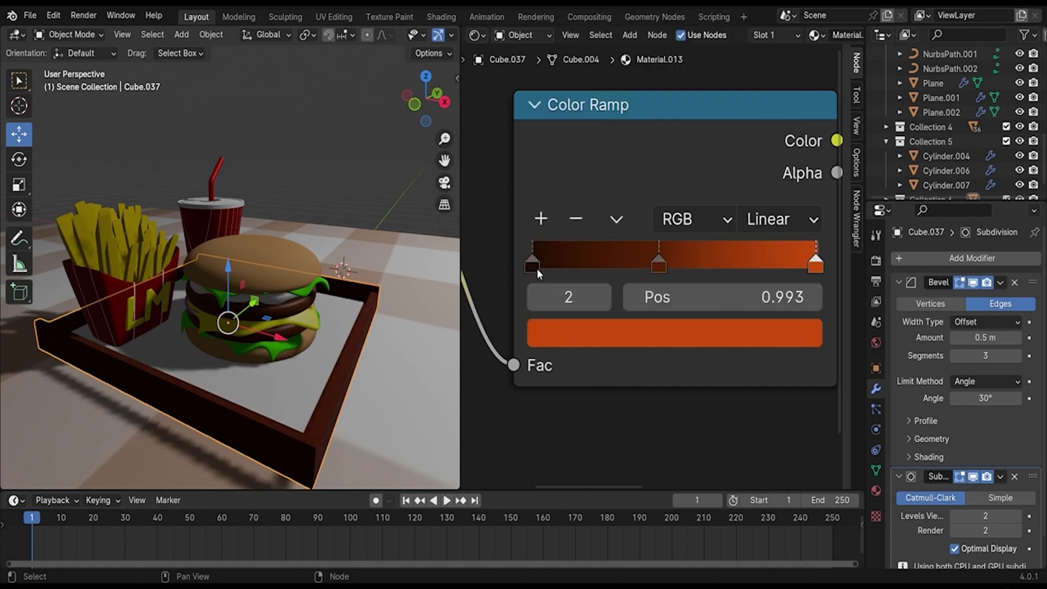
drag(537, 268, 582, 260)
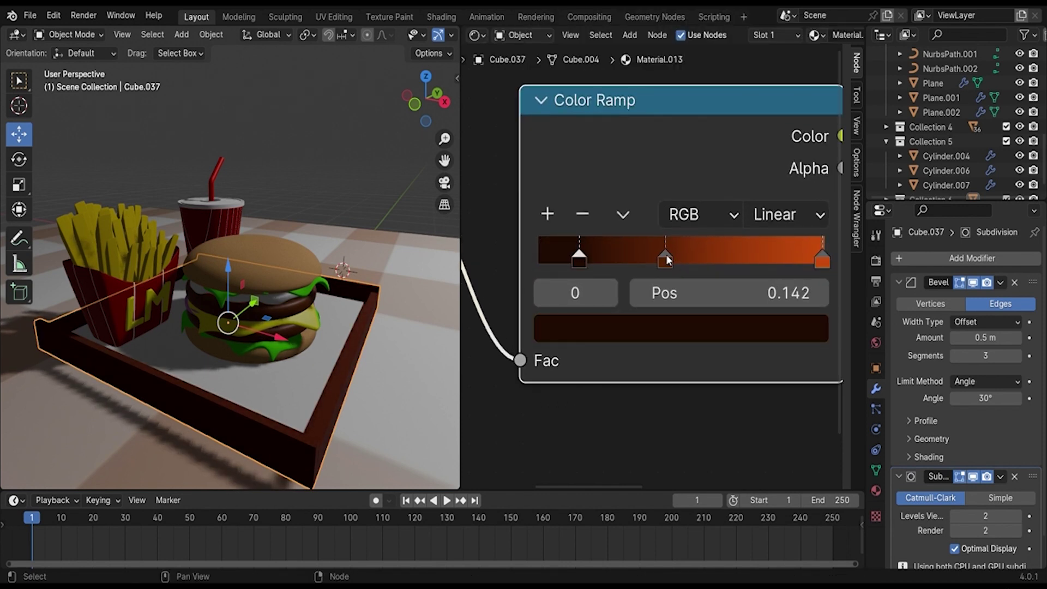
Move the middle ramp stop to 0.731, return to camera view, and save the file.
mouse_move(666, 260)
mouse_down()
mouse_move(756, 260)
mouse_move(748, 260)
mouse_up()
scroll(327, 321, down, 4)
mouse_move(317, 328)
middle_down()
mouse_move(339, 324)
mouse_move(321, 313)
middle_up()
key(ctrl+alt+KP_0)
scroll(321, 313, up, 3)
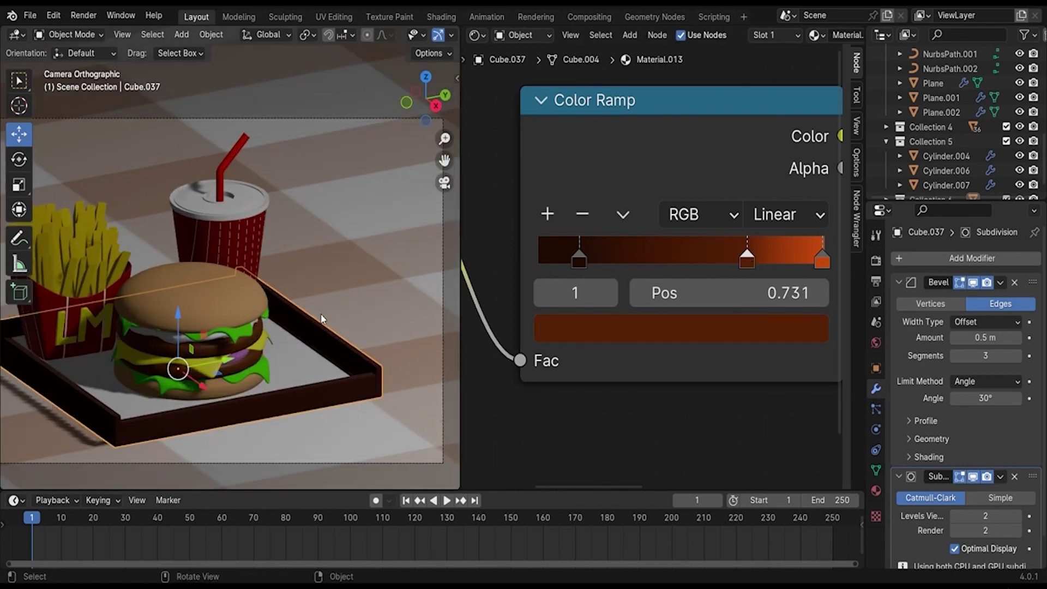
click(304, 362)
key(ctrl+s)
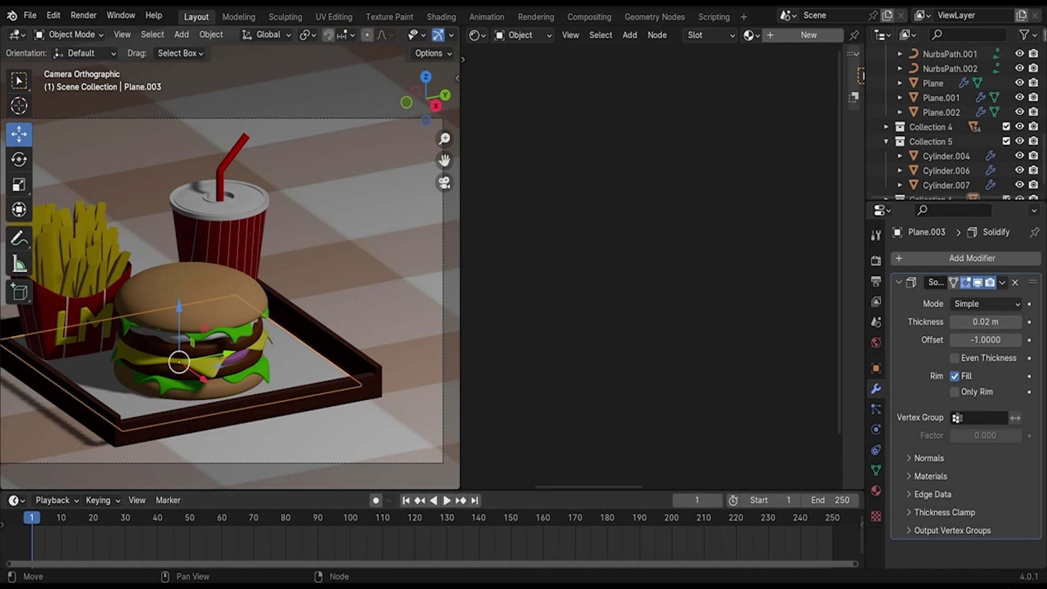
Give the base plate a new material with an Image Texture node feeding Base Color.
click(824, 37)
key(shift+a)
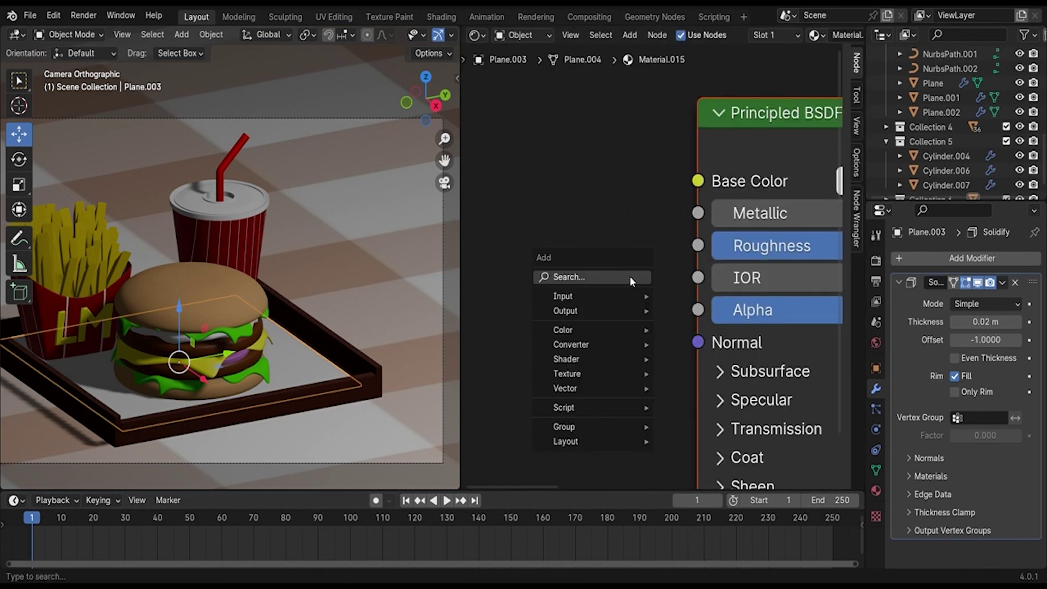
click(630, 276)
text(image)
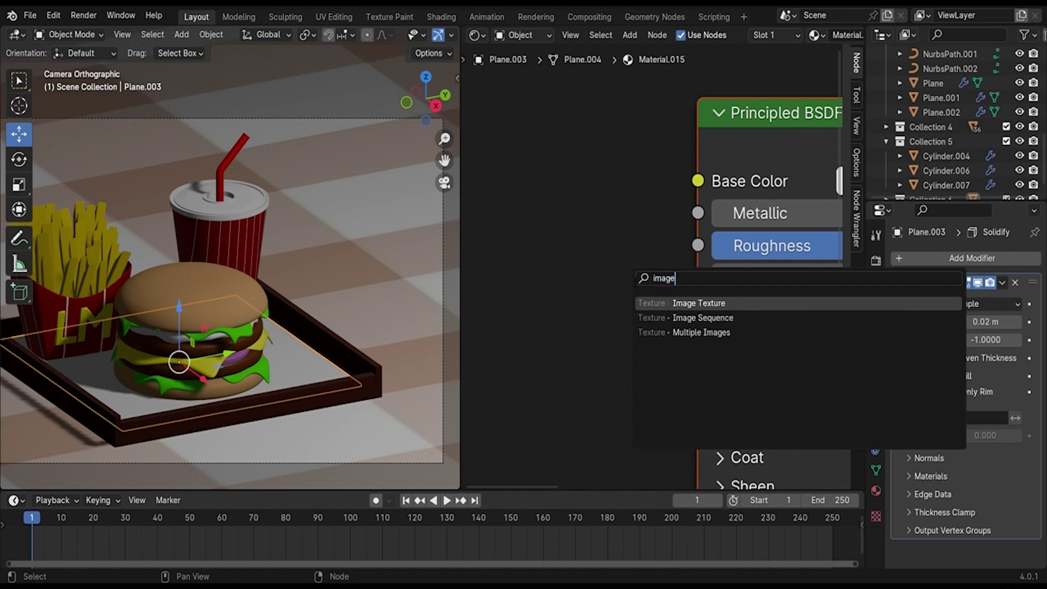
key(Return)
click(629, 195)
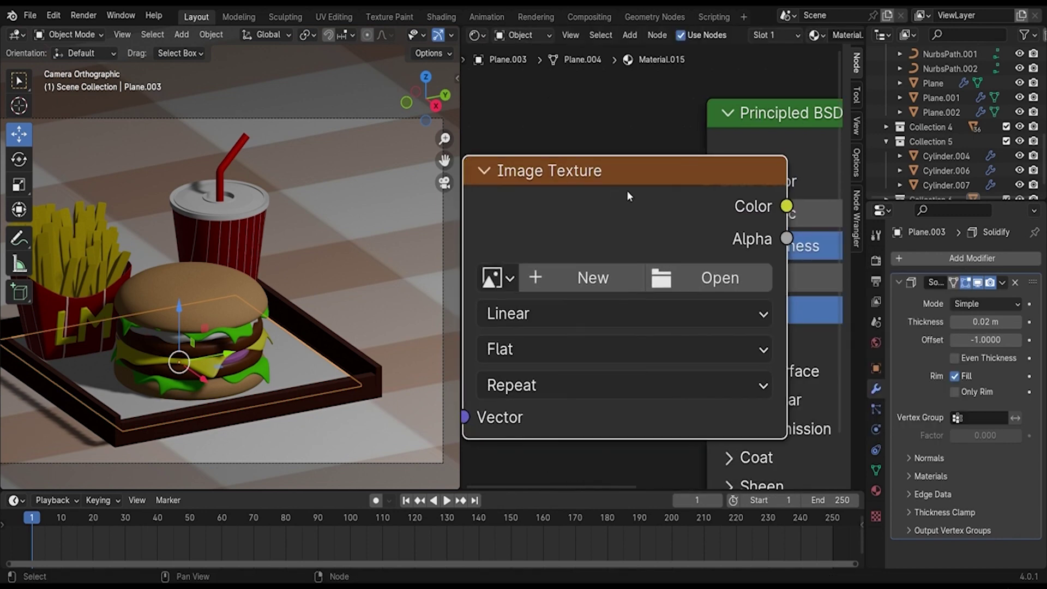
scroll(628, 195, down, 2)
drag(684, 211, 597, 193)
scroll(620, 207, down, 3)
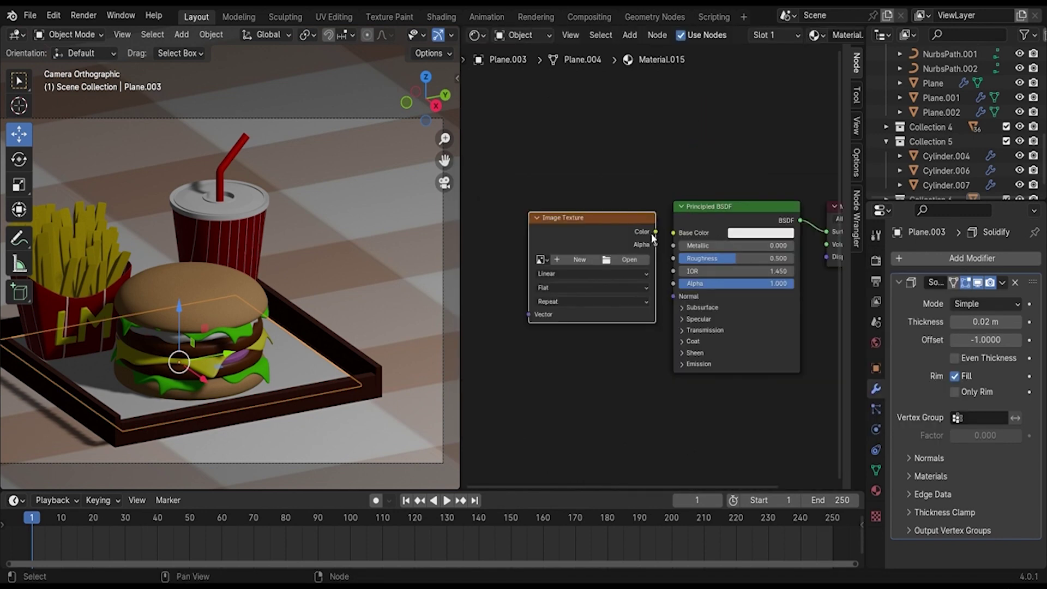
drag(653, 233, 674, 233)
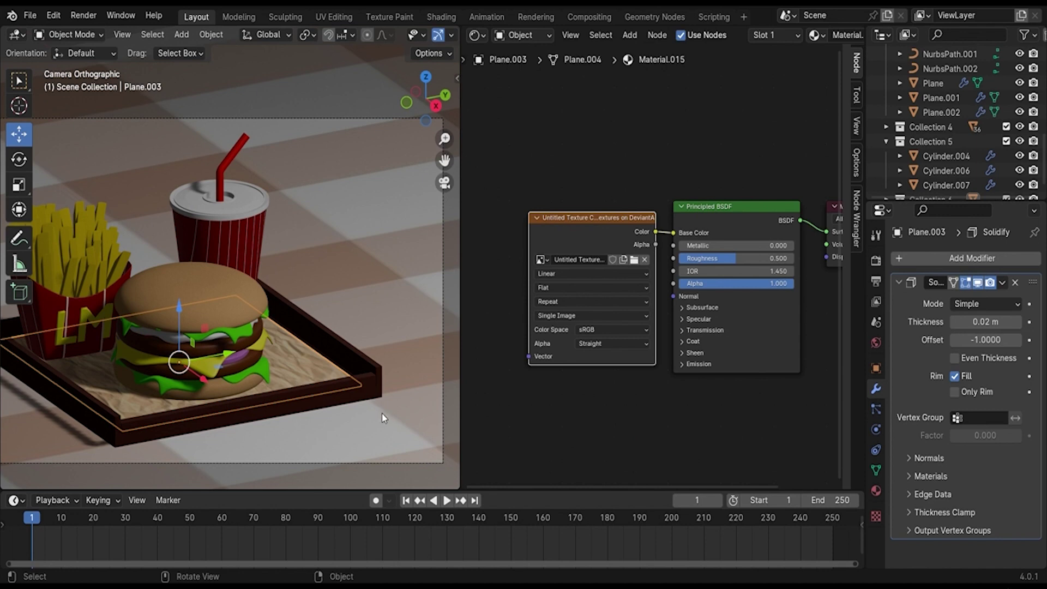
Compare the table and base plate materials, then return to the camera view.
click(384, 418)
scroll(627, 360, up, 1)
scroll(636, 354, up, 2)
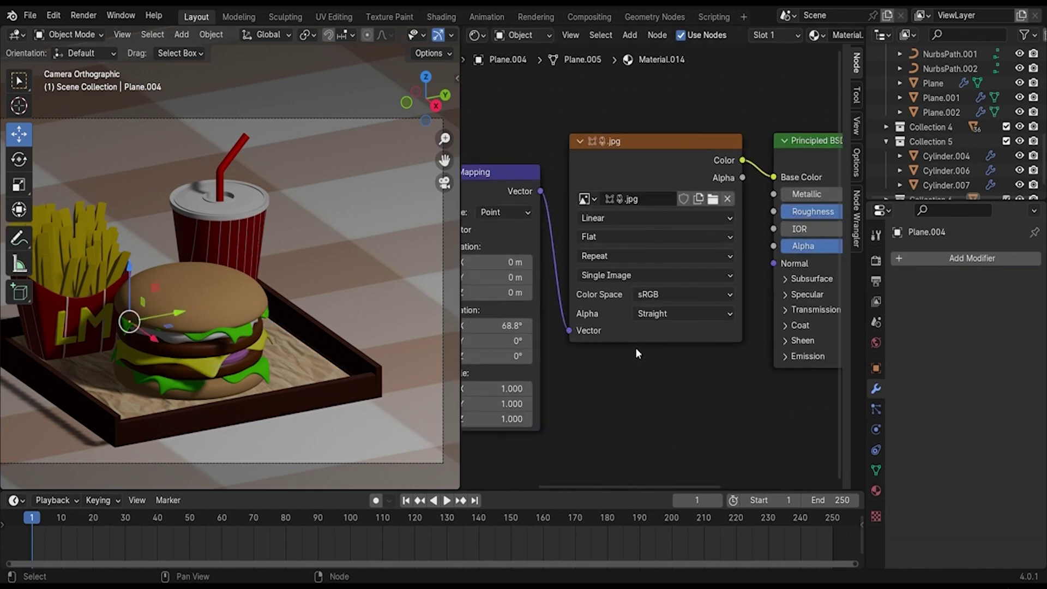
scroll(636, 354, up, 2)
click(304, 364)
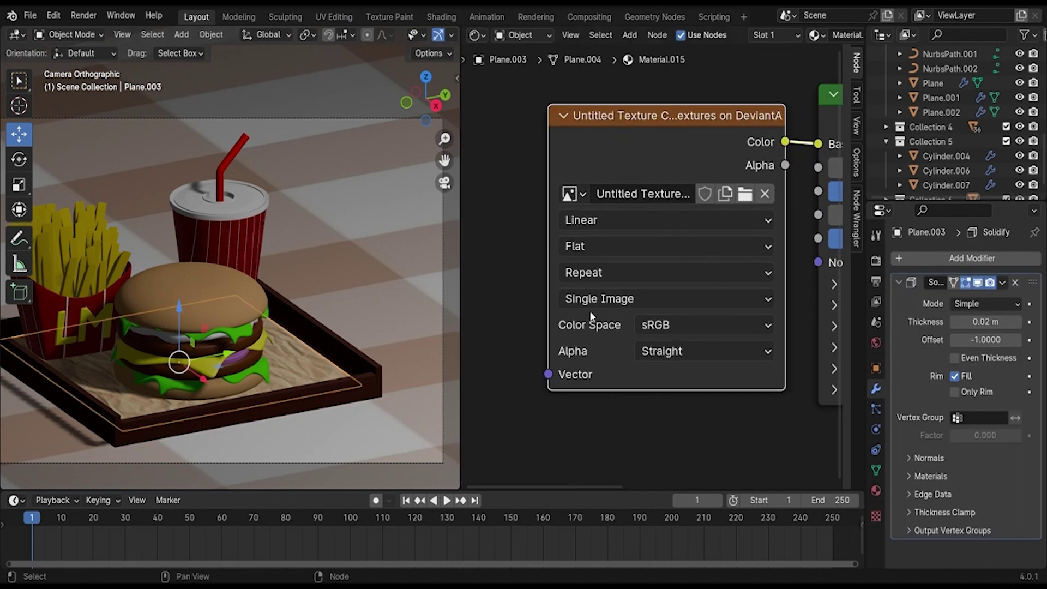
scroll(709, 272, up, 1)
scroll(710, 328, down, 2)
scroll(721, 350, down, 1)
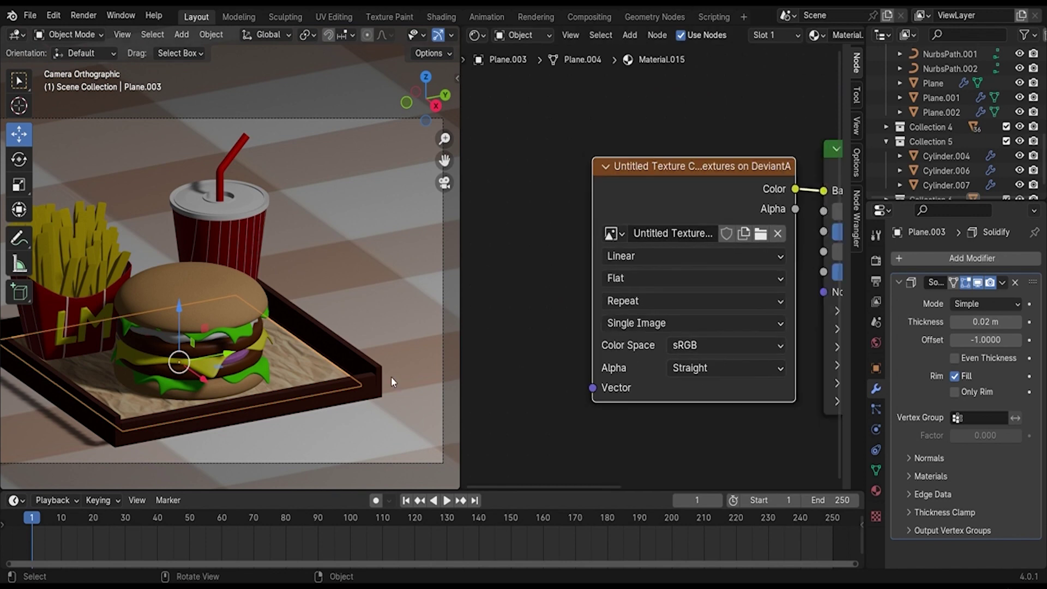
key(KP_0)
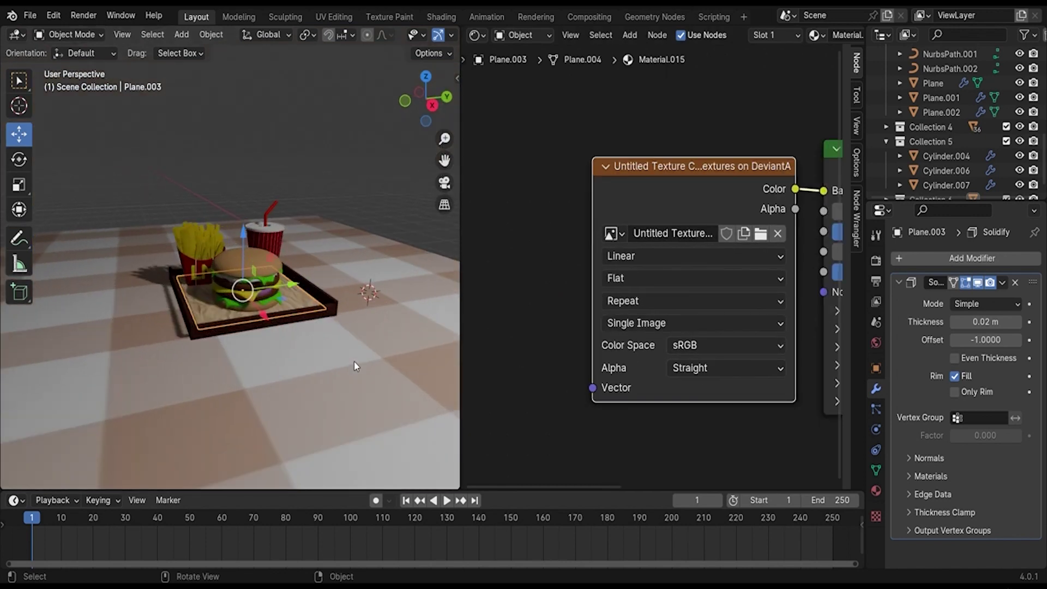
key(KP_0)
click(381, 385)
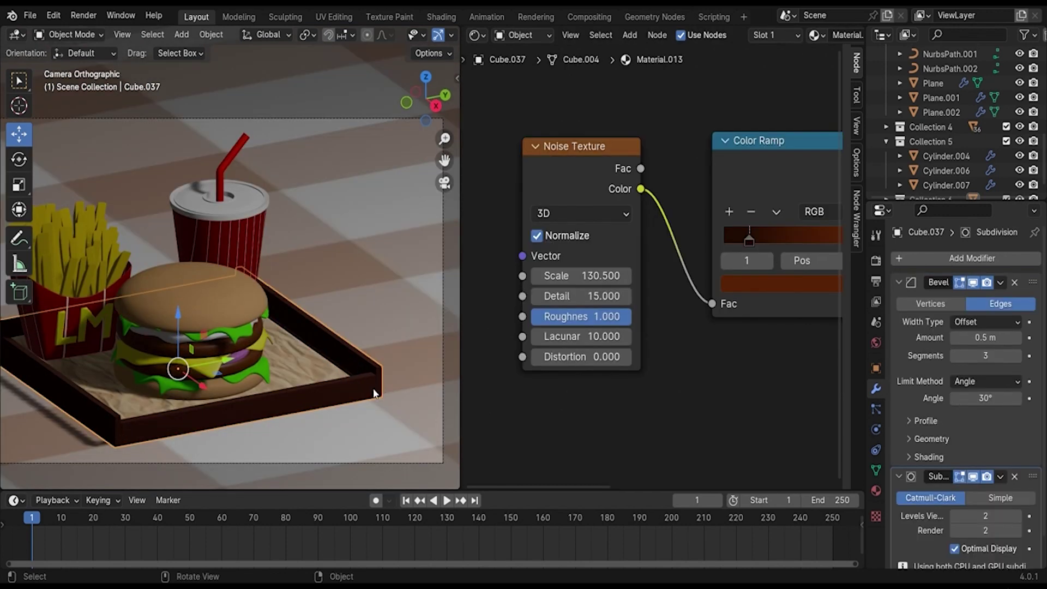
Save the hamburger scene file with the table plane selected.
click(383, 430)
scroll(381, 414, down, 3)
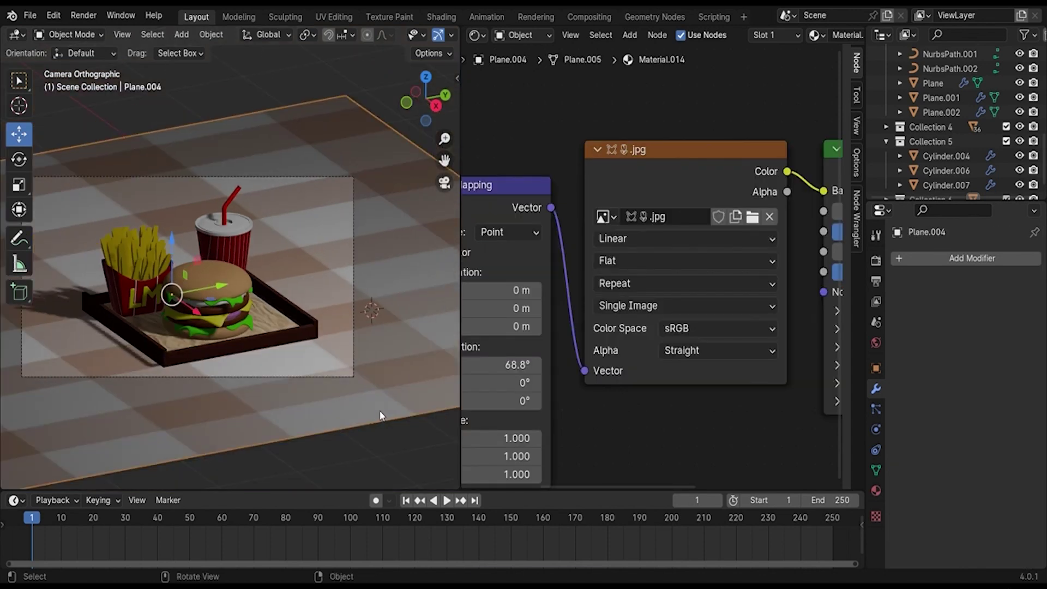
key(ctrl+s)
scroll(335, 375, up, 2)
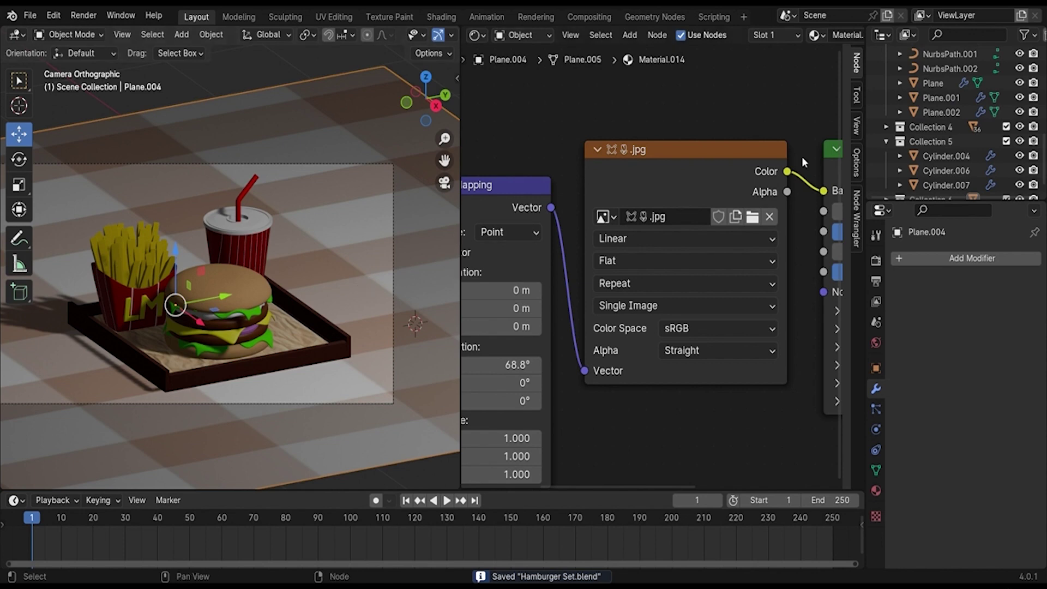
Set the scene's render engine to Cycles.
click(876, 259)
click(996, 258)
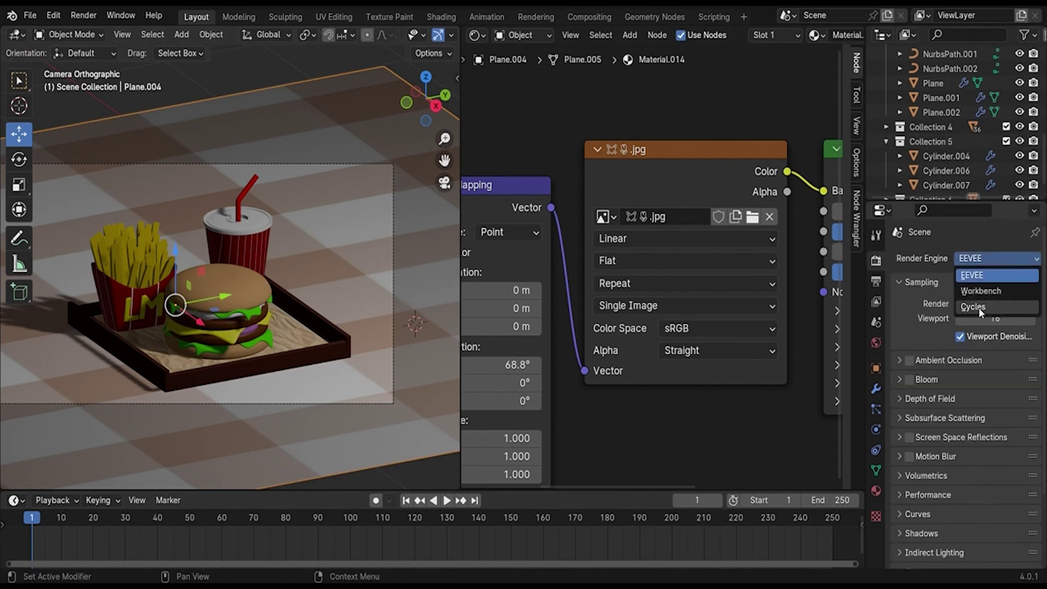
click(982, 315)
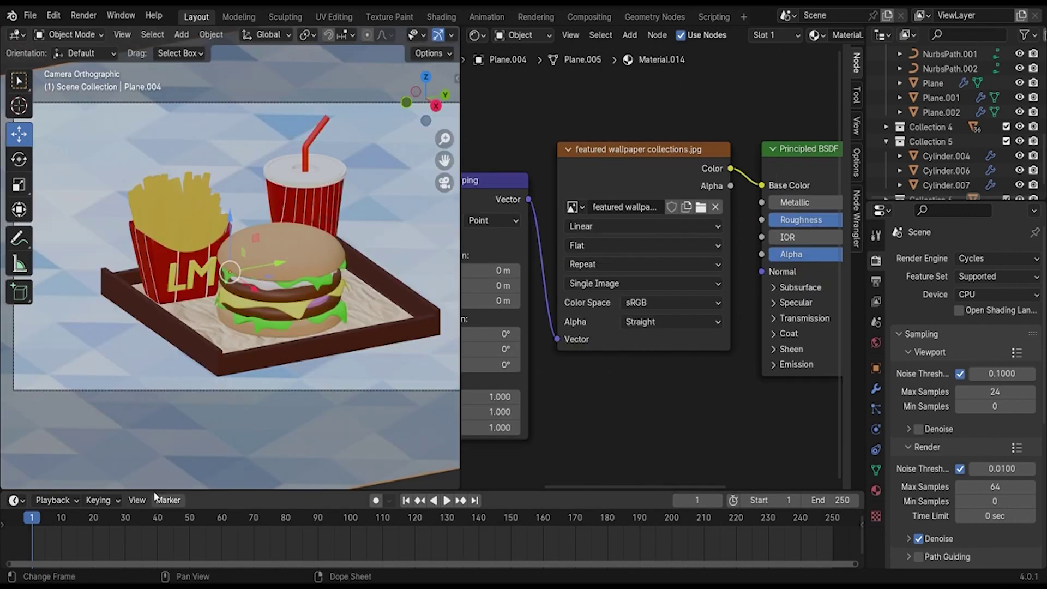
Replace the table's wallpaper image with the light wood image and preview in Rendered shading.
click(715, 207)
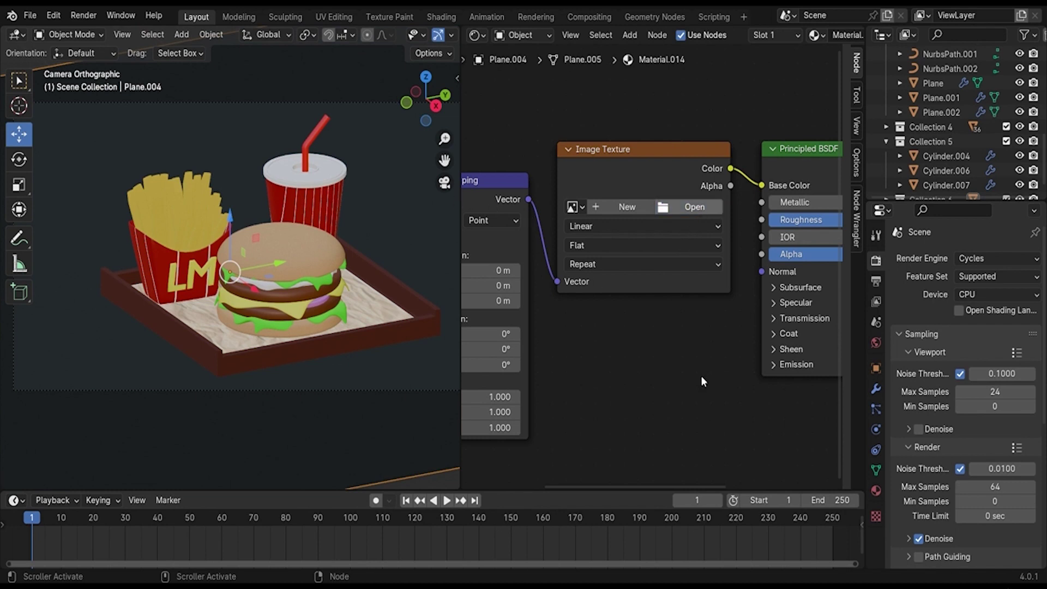
key(ctrl+z)
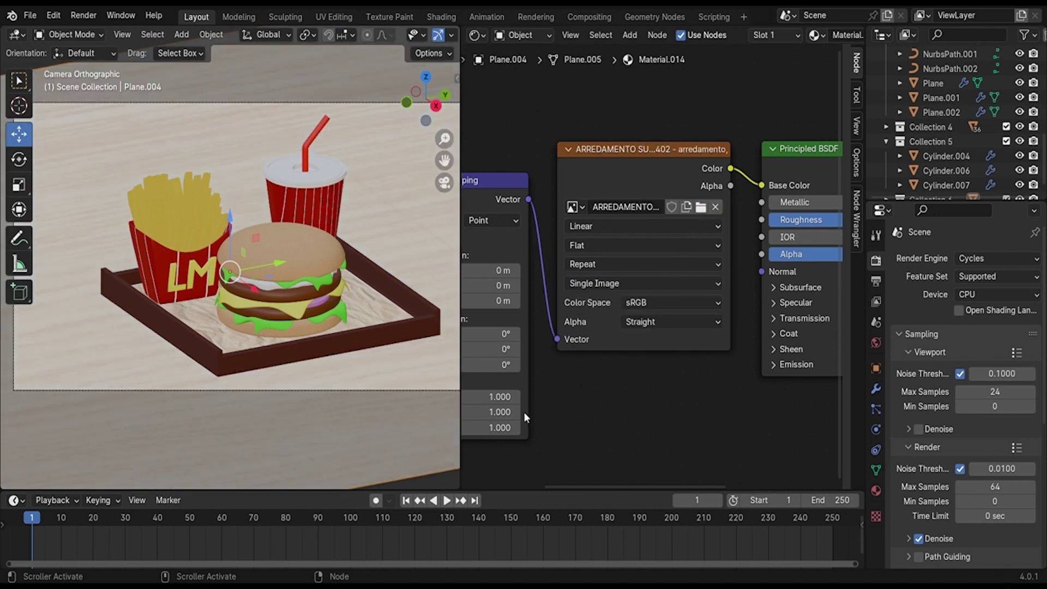
key(z)
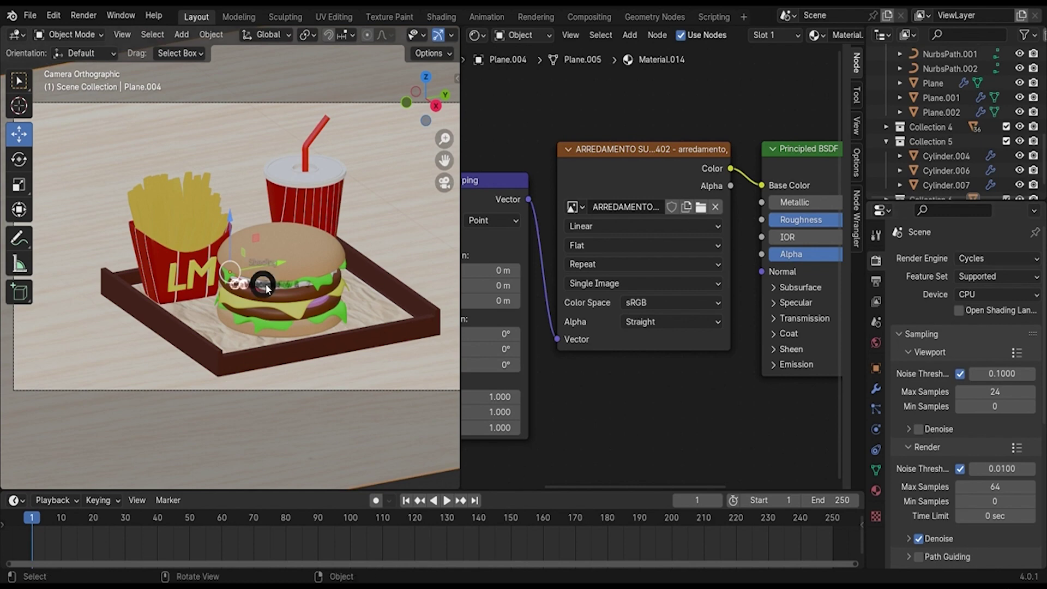
click(268, 217)
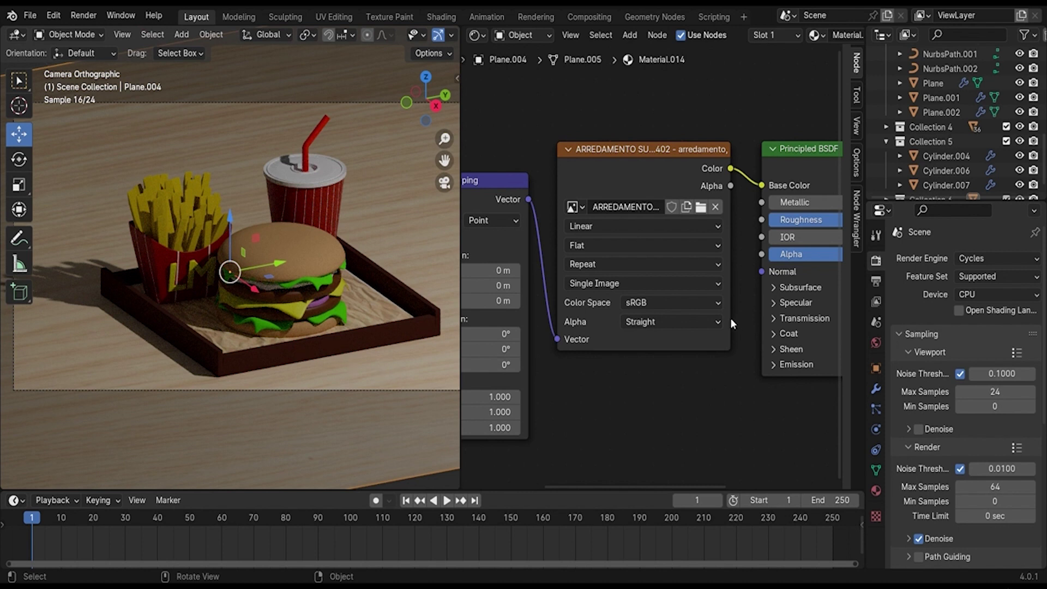
Frame the texture and shader nodes and return the camera view to Material Preview.
key(KP_Decimal)
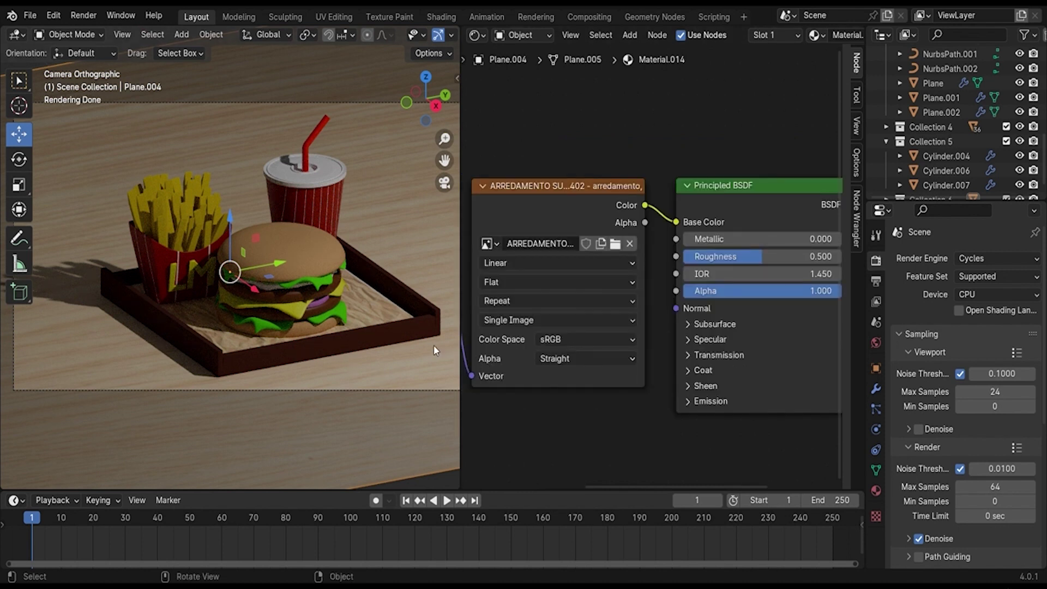
key(z)
click(391, 414)
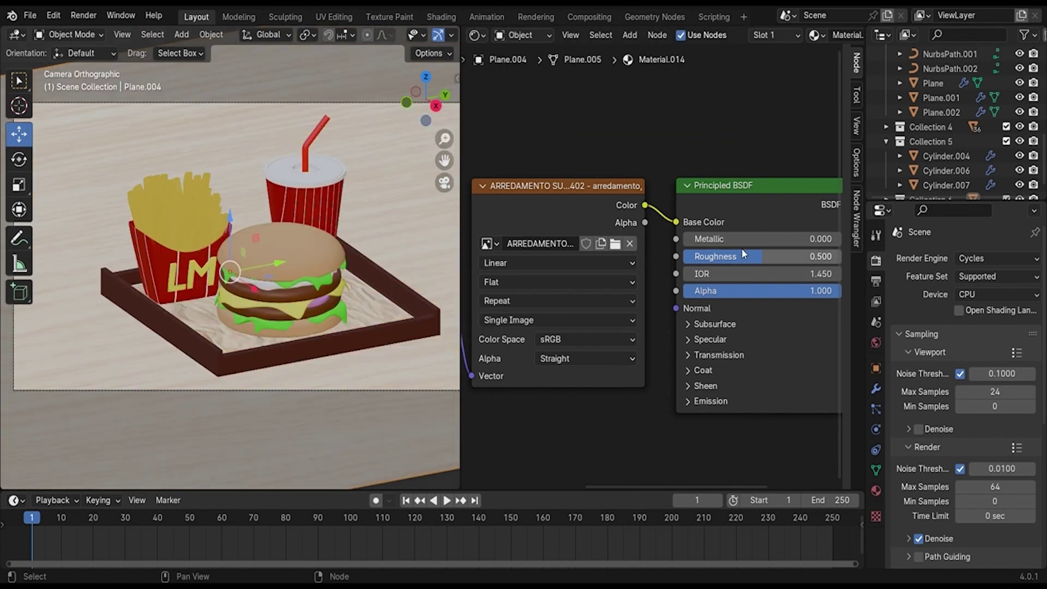
scroll(381, 332, down, 1)
scroll(381, 332, down, 1)
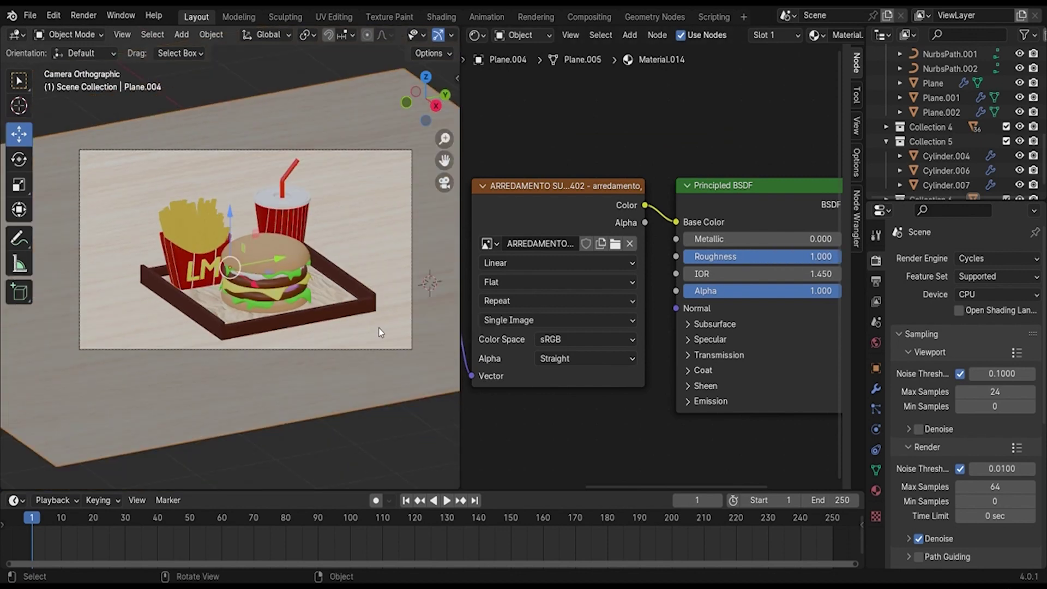
Change the node area into a 3D Viewport and view the tray from the right side.
click(476, 36)
click(532, 30)
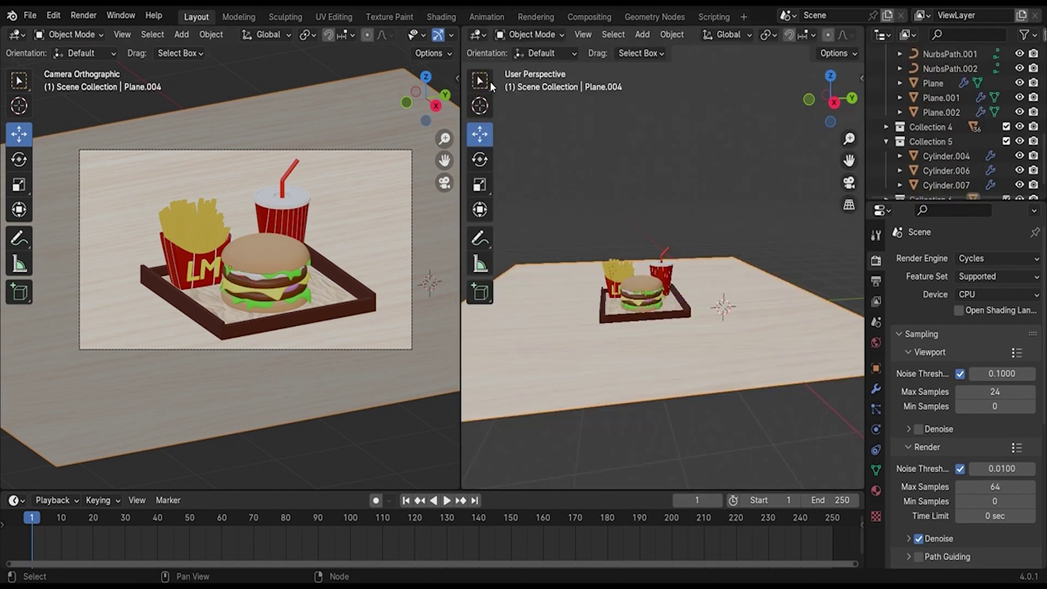
scroll(671, 408, down, 2)
scroll(677, 405, up, 2)
middle_drag(676, 405, 790, 165)
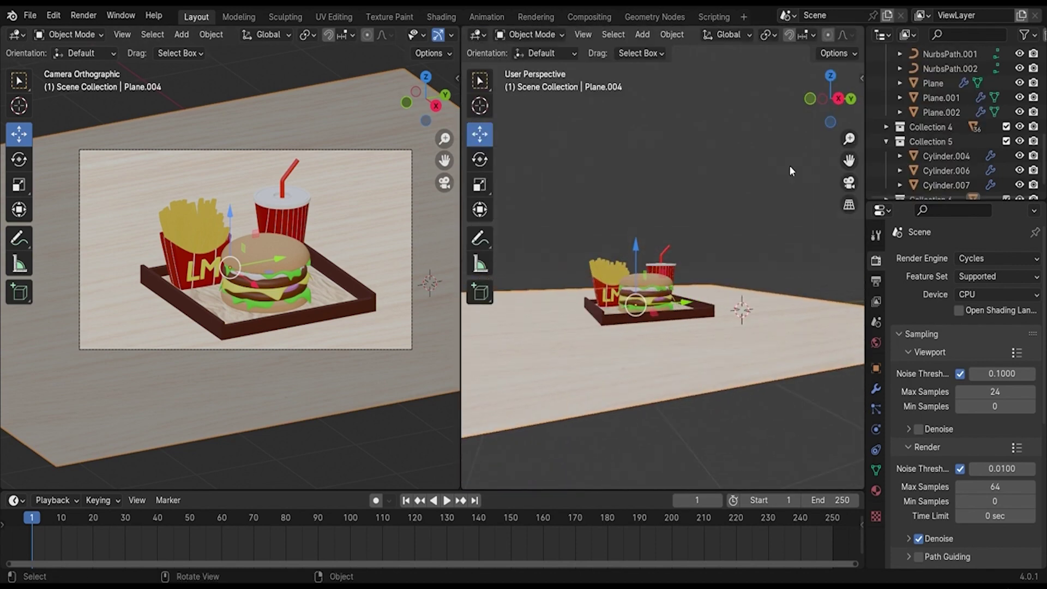
click(839, 99)
scroll(744, 336, up, 3)
scroll(699, 375, up, 3)
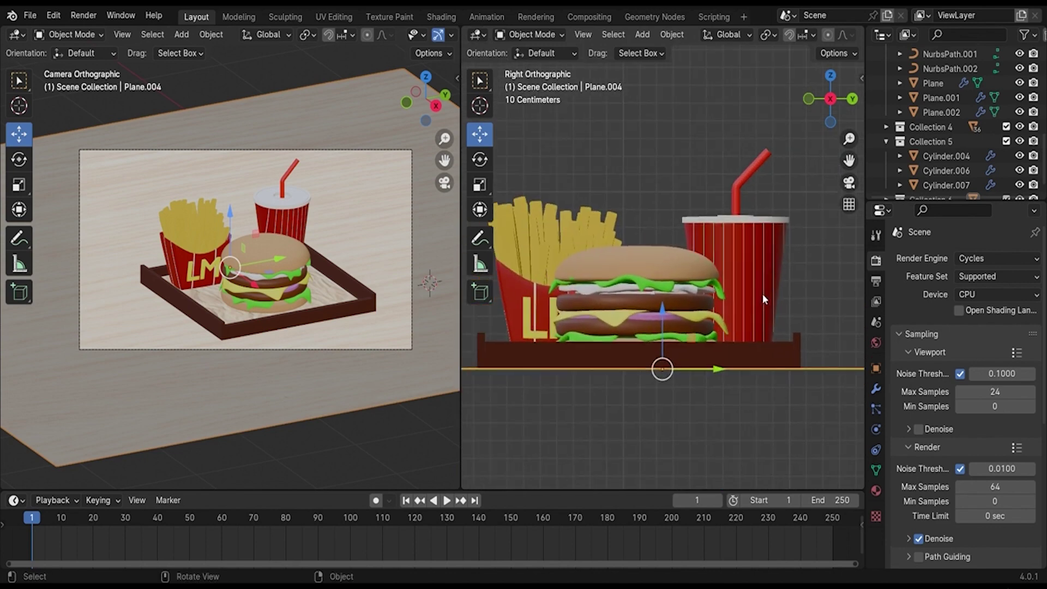
scroll(762, 293, up, 3)
scroll(693, 418, up, 1)
scroll(690, 389, up, 2)
scroll(676, 385, up, 1)
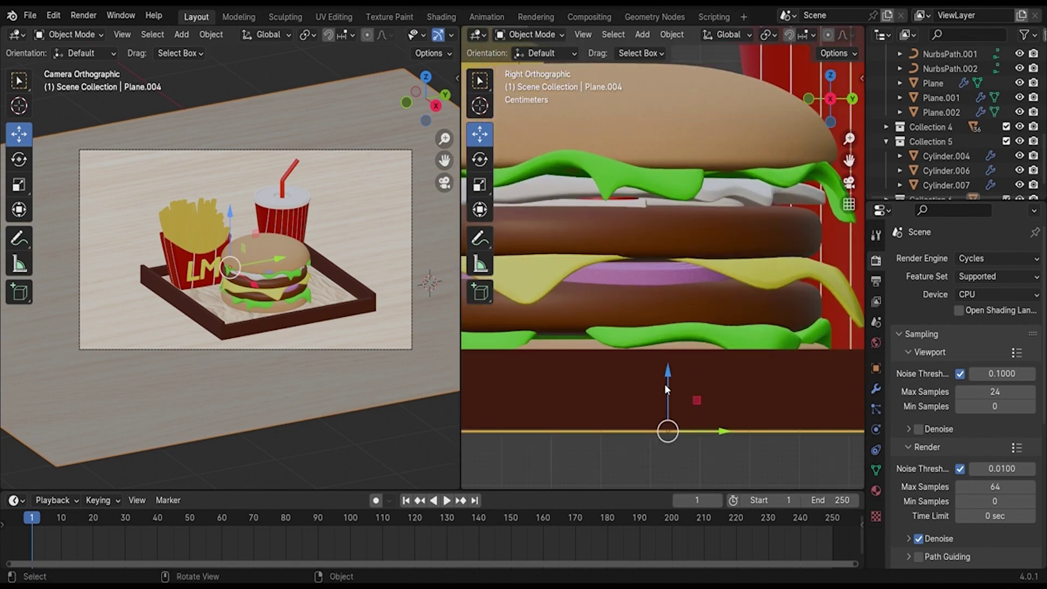
Shift the wooden table plane vertically and orbit the second view back into perspective.
mouse_move(664, 384)
mouse_down()
mouse_move(673, 370)
mouse_move(672, 388)
mouse_up()
middle_drag(741, 456, 720, 465)
scroll(767, 474, down, 5)
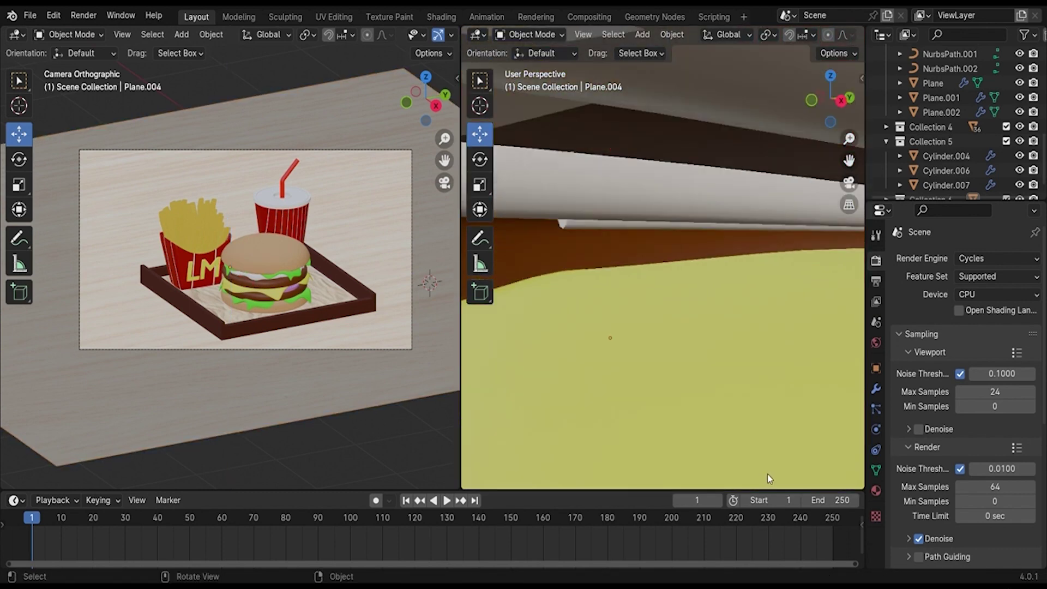
scroll(768, 474, down, 4)
middle_drag(666, 397, 676, 397)
scroll(675, 397, down, 3)
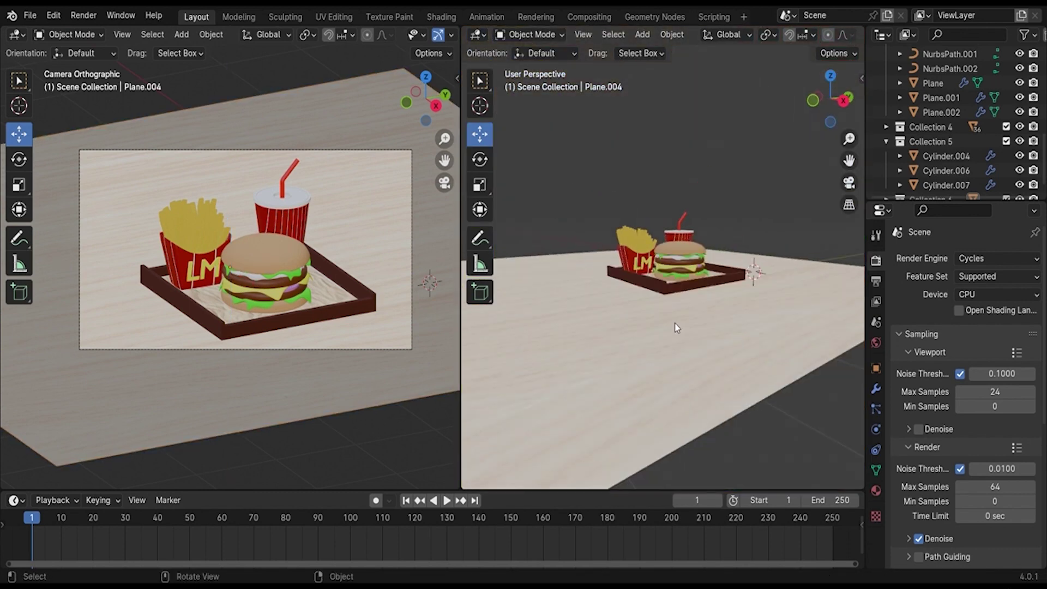
middle_drag(675, 327, 639, 367)
Keep the camera view in Material Preview and check the render engine setting.
key(z)
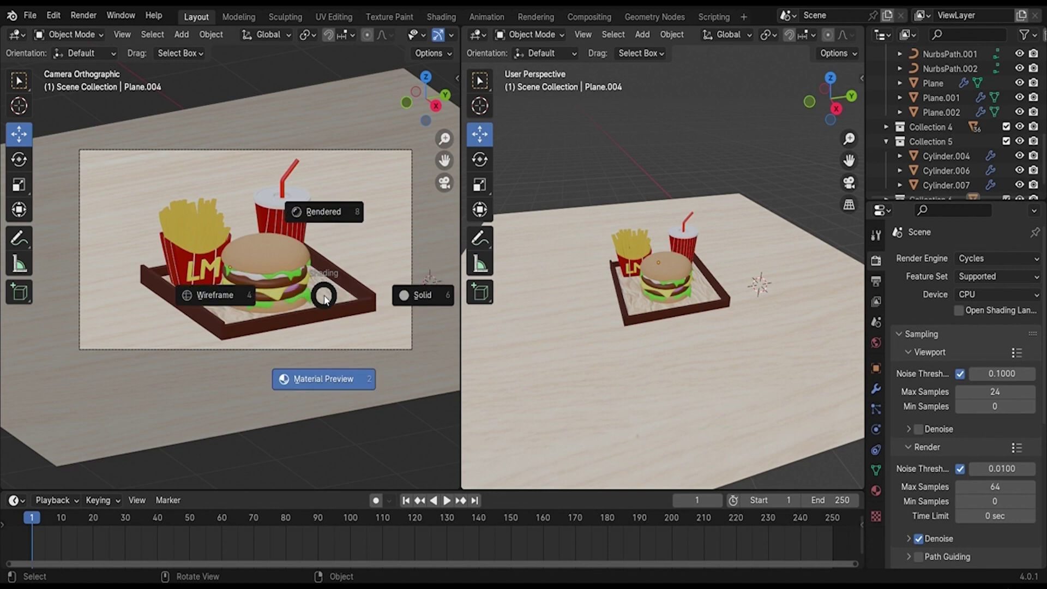
click(324, 298)
click(90, 20)
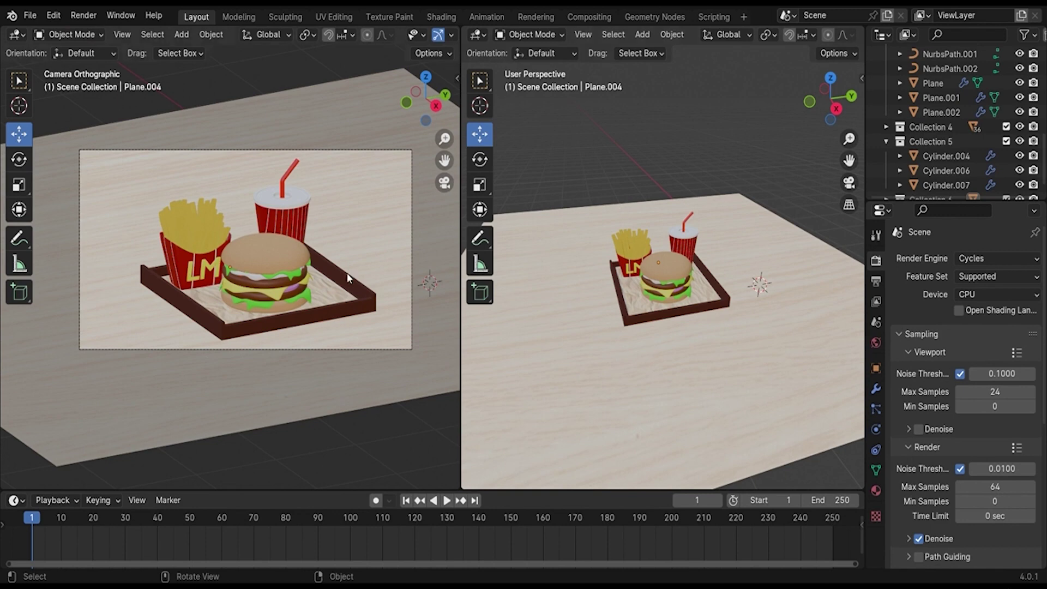
click(982, 258)
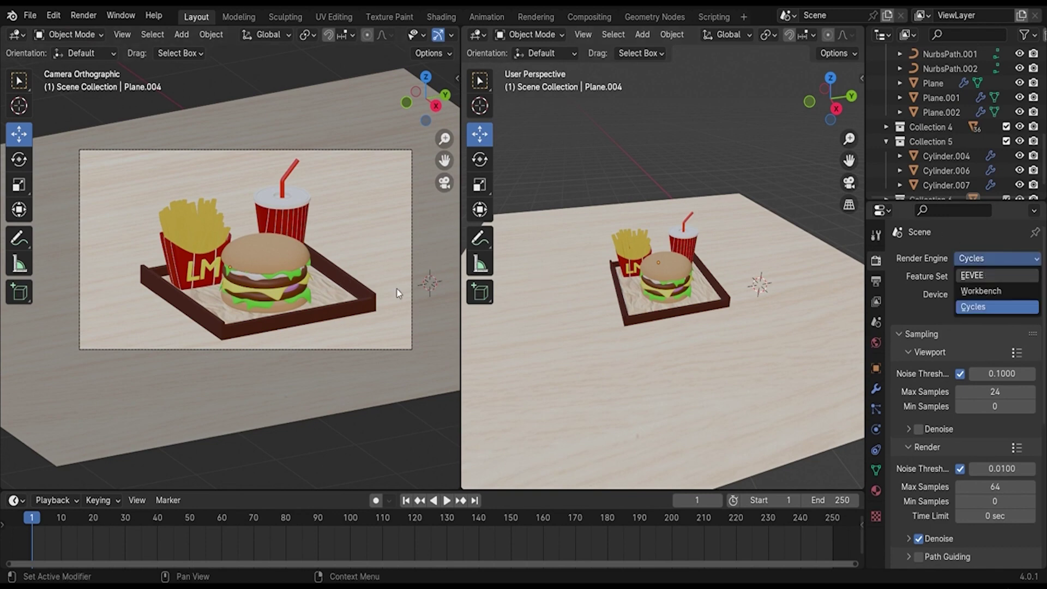
Switch the render engine to EEVEE and show the camera view in Rendered shading.
click(972, 276)
key(z)
click(352, 194)
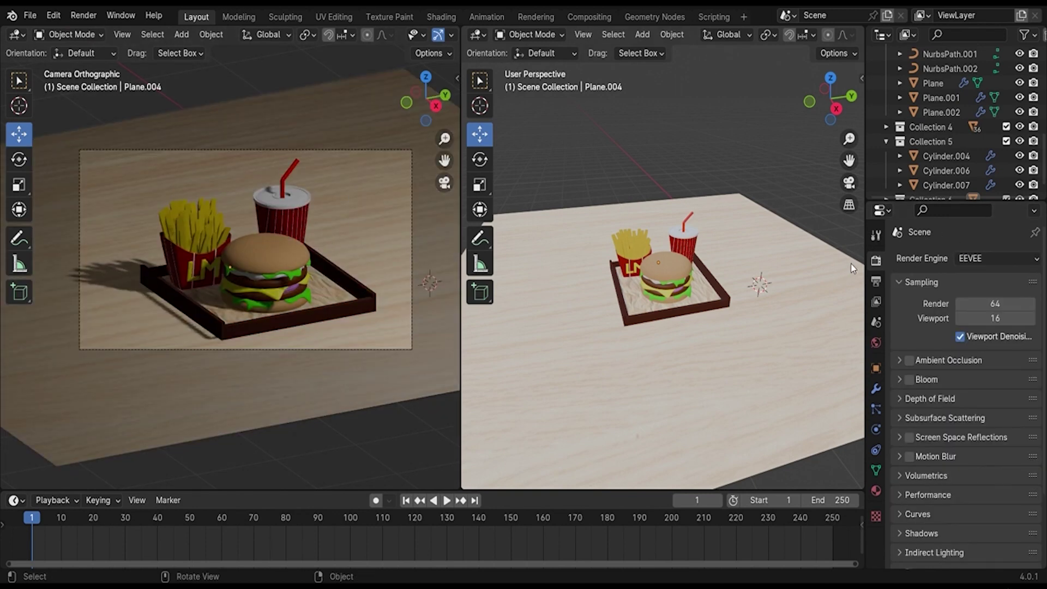
mouse_move(851, 263)
middle_down()
mouse_move(771, 293)
mouse_move(794, 213)
middle_up()
scroll(1010, 81, up, 2)
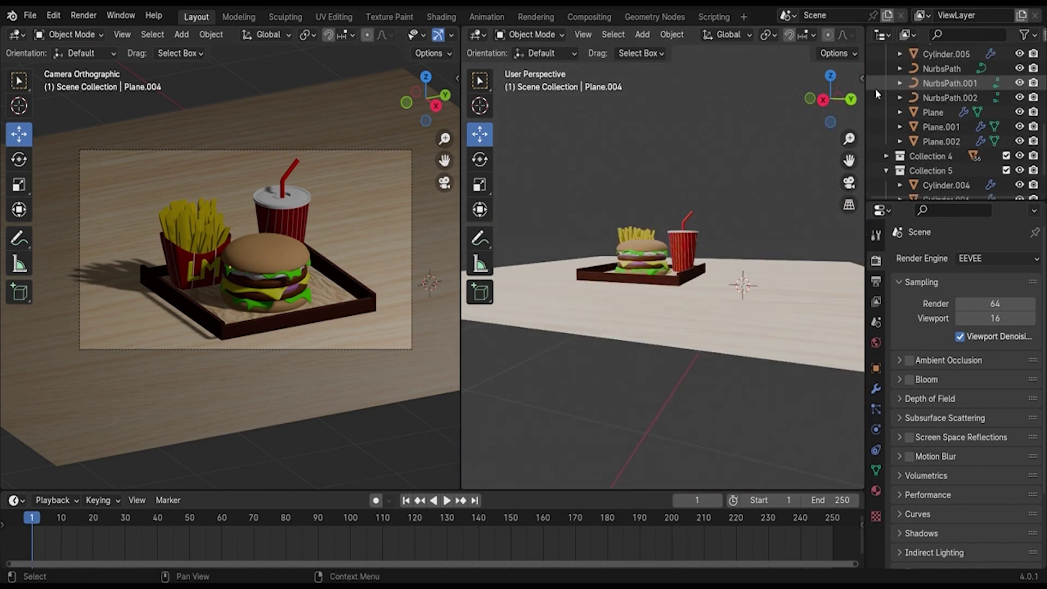
scroll(884, 93, up, 3)
scroll(893, 109, up, 2)
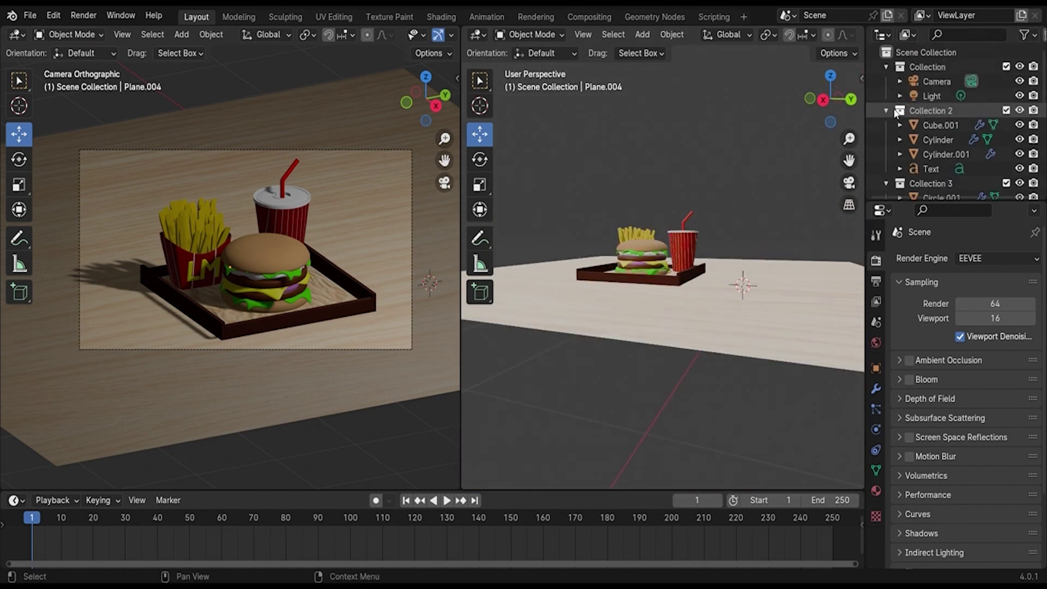
Move the scene Light along Y and lower it along Z.
click(938, 97)
scroll(754, 319, down, 4)
scroll(754, 319, down, 2)
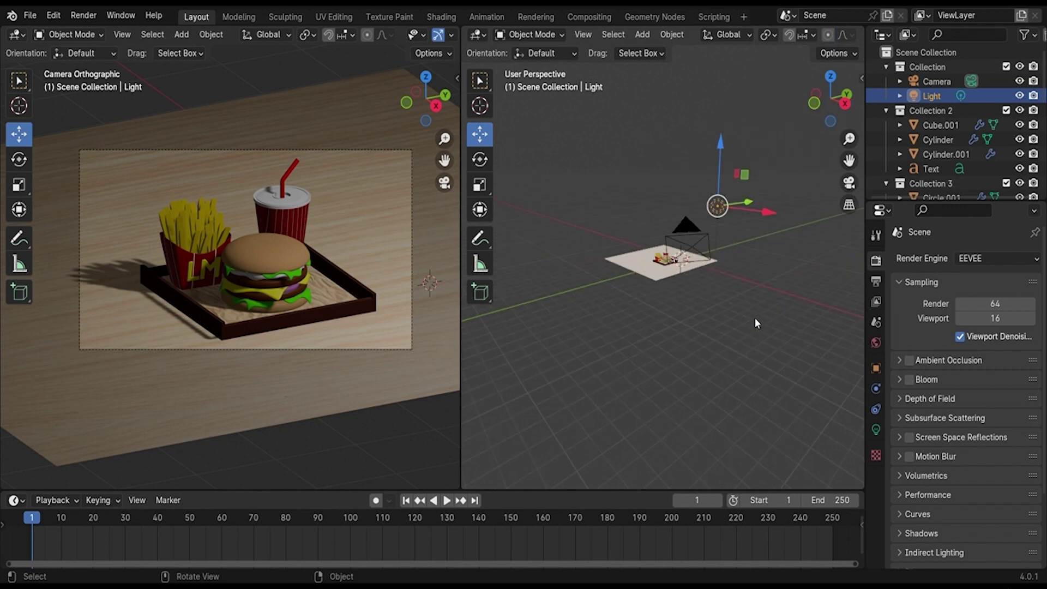
middle_drag(754, 317, 678, 352)
drag(728, 233, 728, 243)
drag(682, 186, 720, 256)
click(747, 319)
mouse_move(743, 295)
middle_down()
mouse_move(715, 353)
mouse_move(679, 255)
middle_up()
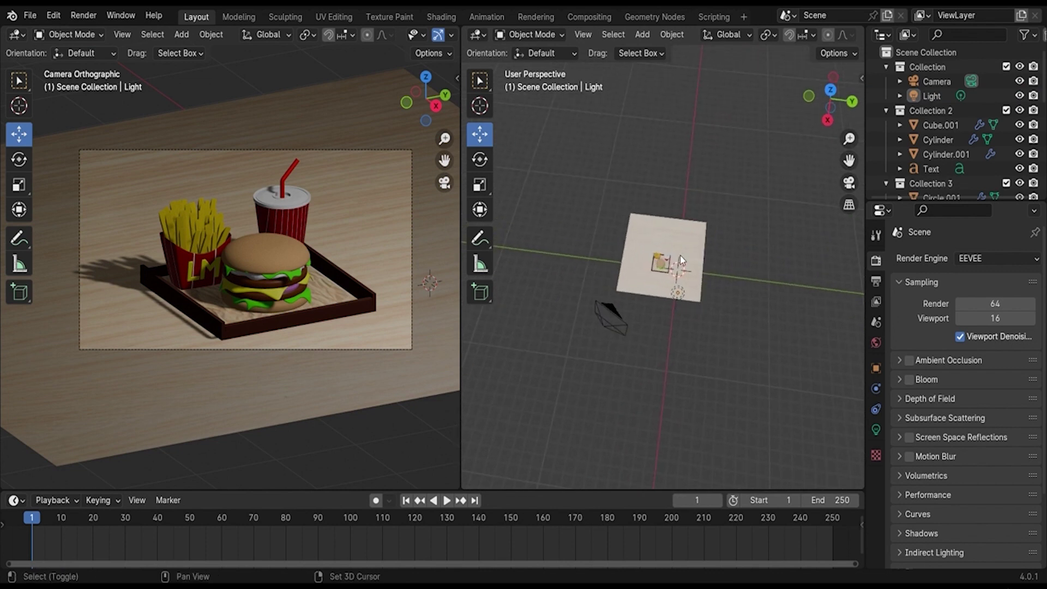
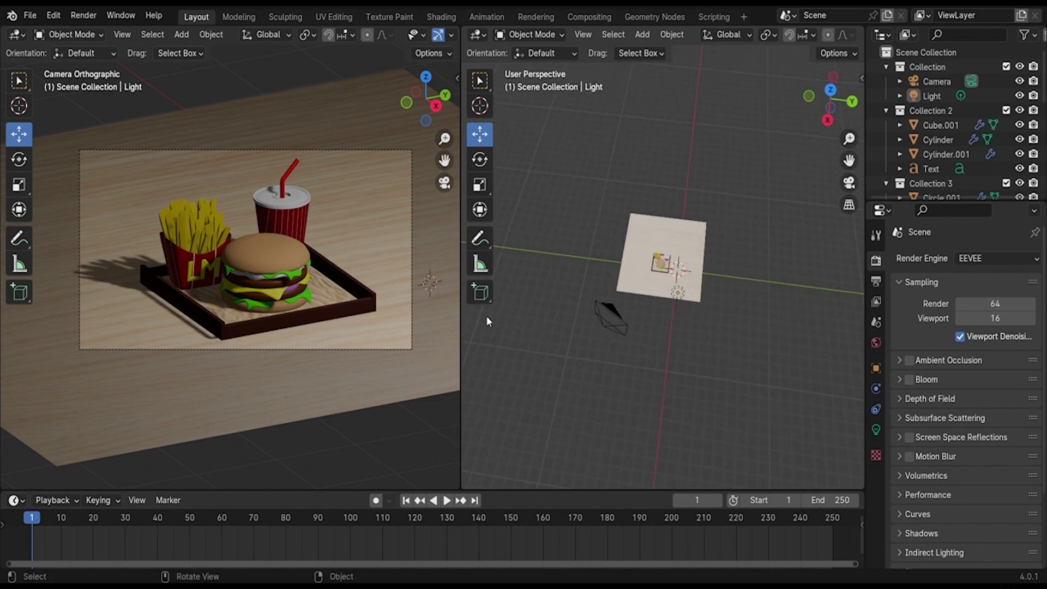
Select the tray and set its Subdivision viewport level to 3, then back to 2.
click(352, 304)
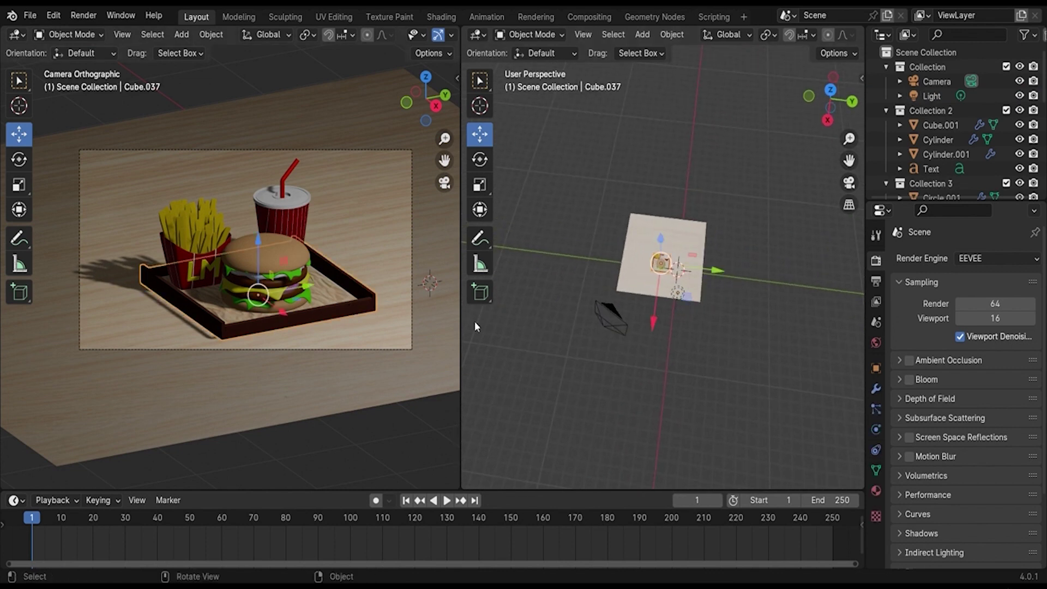
click(877, 390)
scroll(967, 474, down, 2)
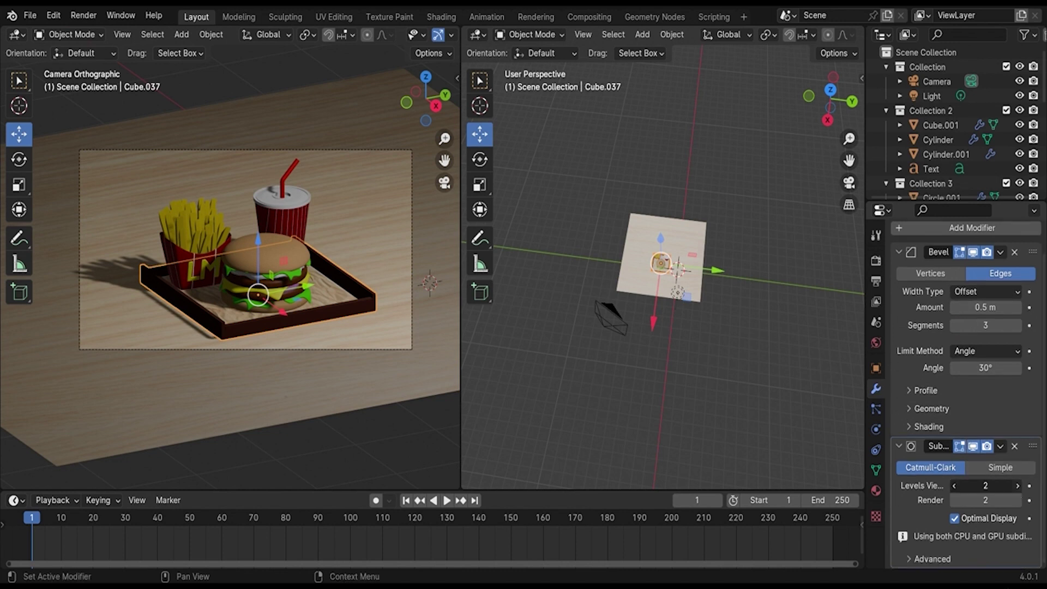
click(1017, 486)
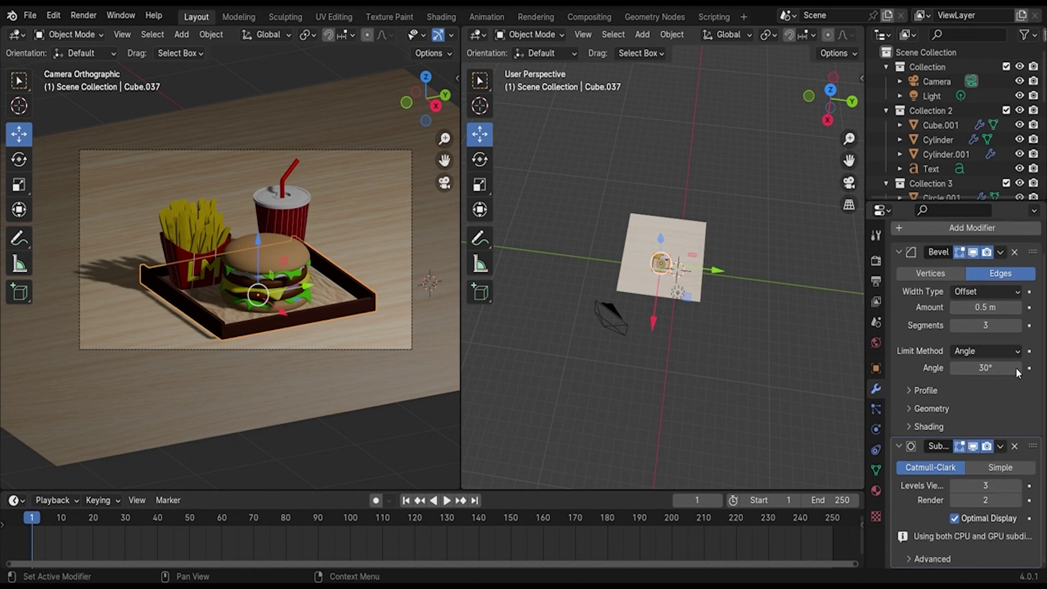
click(956, 486)
Zoom in on the scene and bring up the Add menu's Light types.
scroll(958, 486, up, 1)
scroll(687, 375, up, 3)
scroll(715, 355, up, 2)
scroll(731, 327, up, 3)
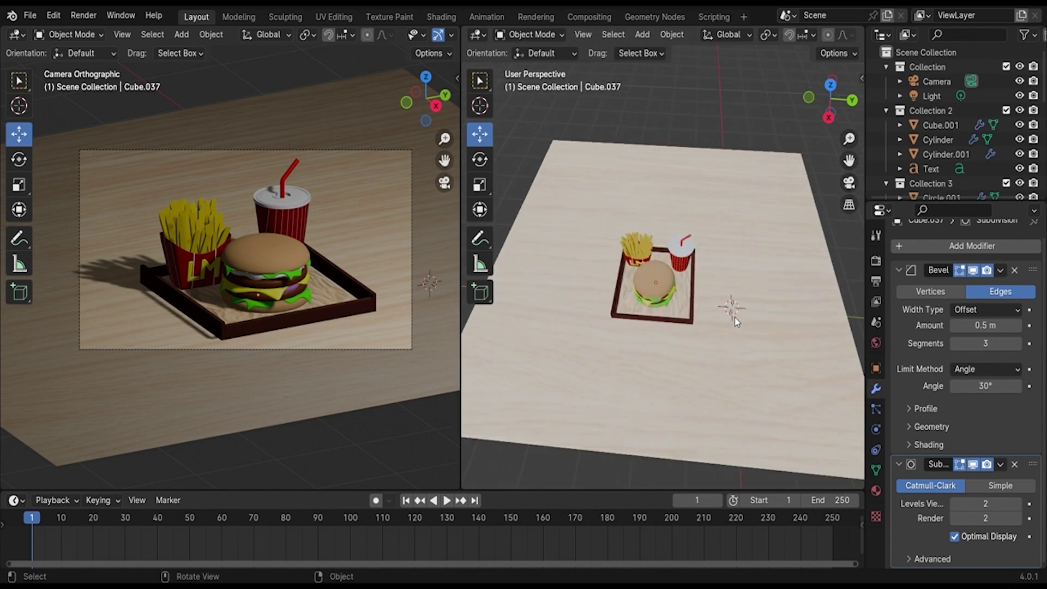
key(shift+a)
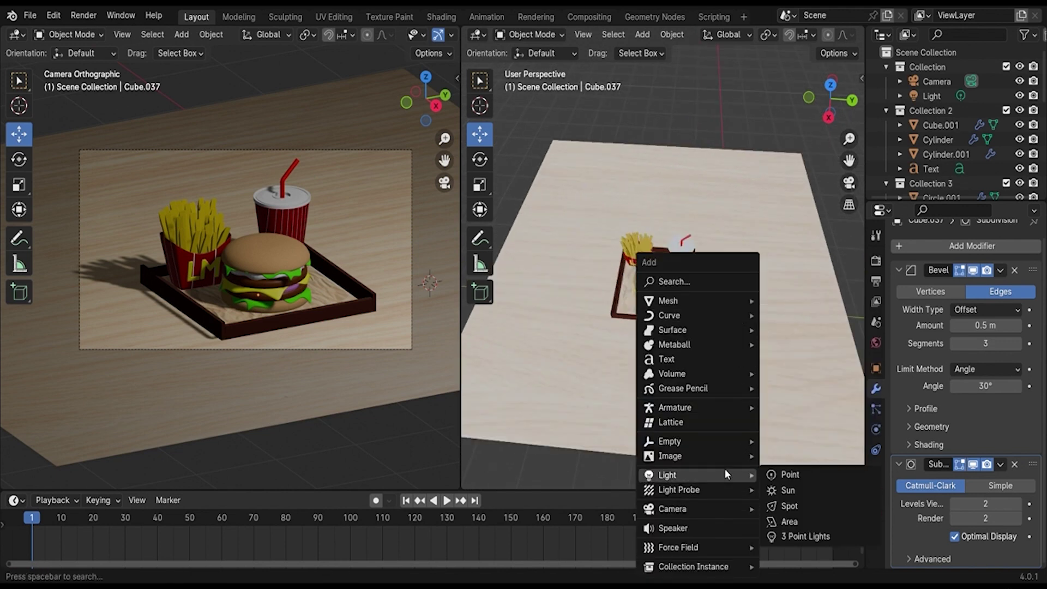
Add an area light to the top collection and raise it above the table.
key(Escape)
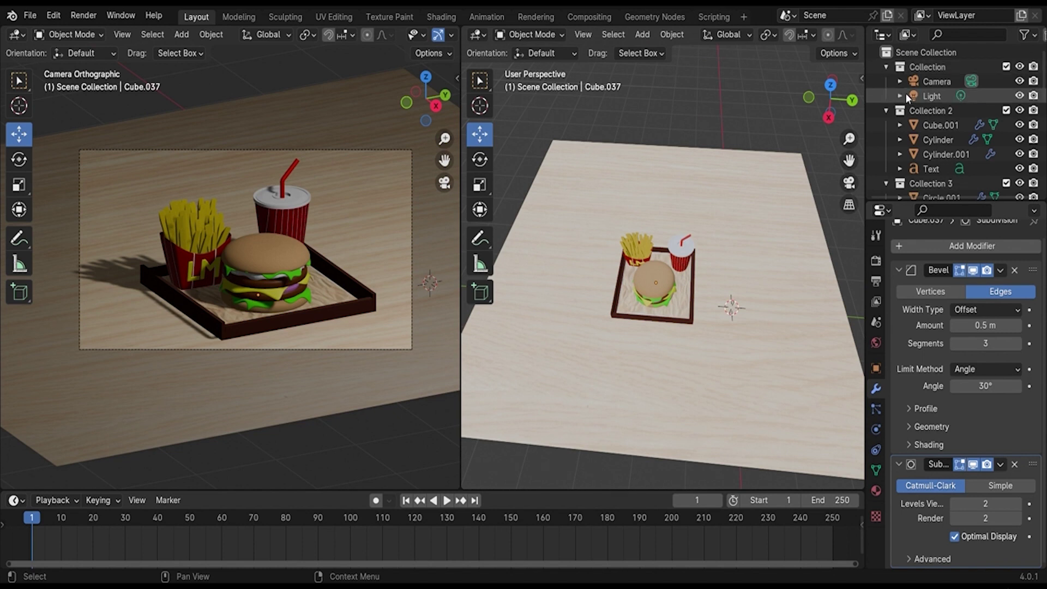
click(871, 70)
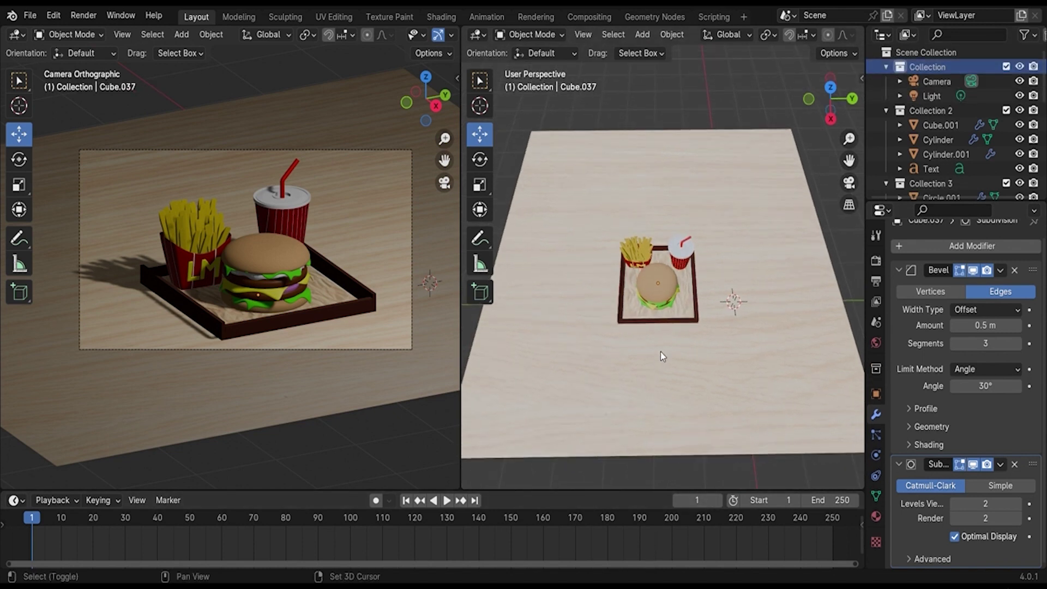
key(shift+a)
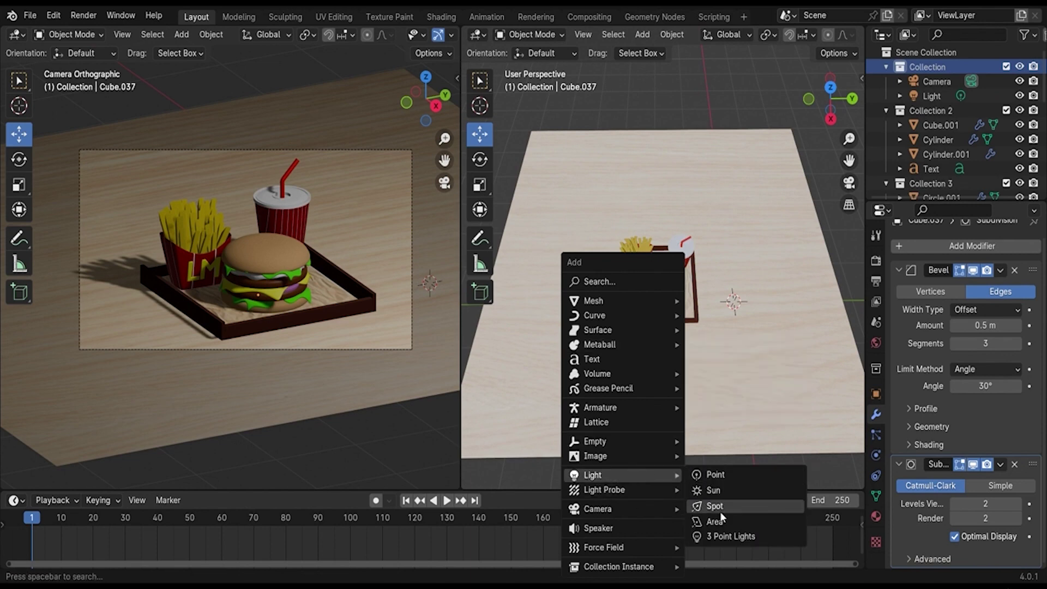
click(719, 521)
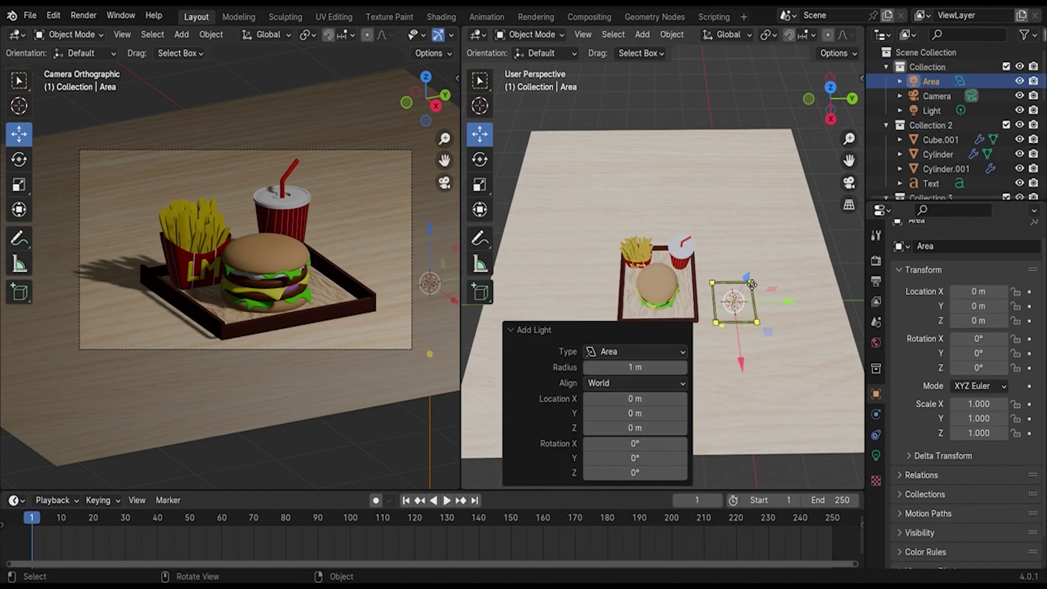
drag(753, 285, 763, 204)
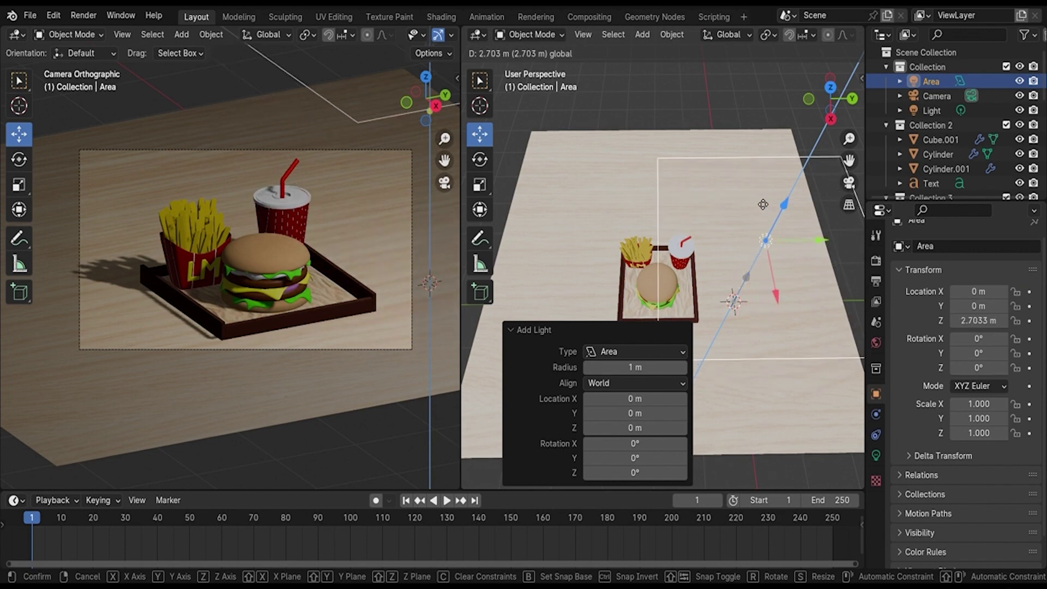
click(763, 210)
Move the area light forward along Y over the tray and lift it higher.
key(g)
key(y)
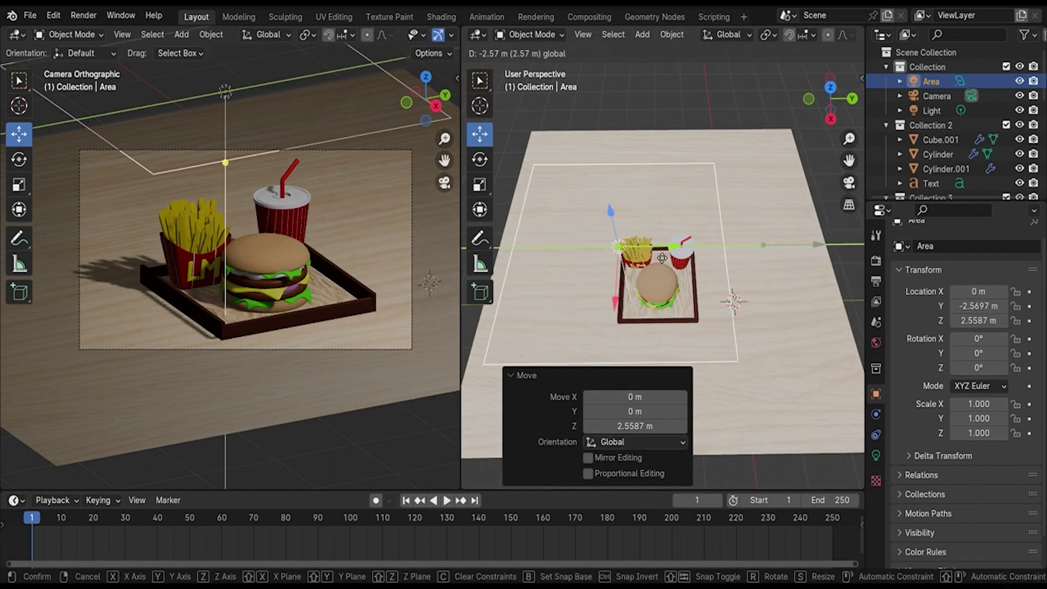
click(663, 257)
mouse_move(663, 256)
middle_down()
mouse_move(732, 297)
mouse_move(693, 235)
middle_up()
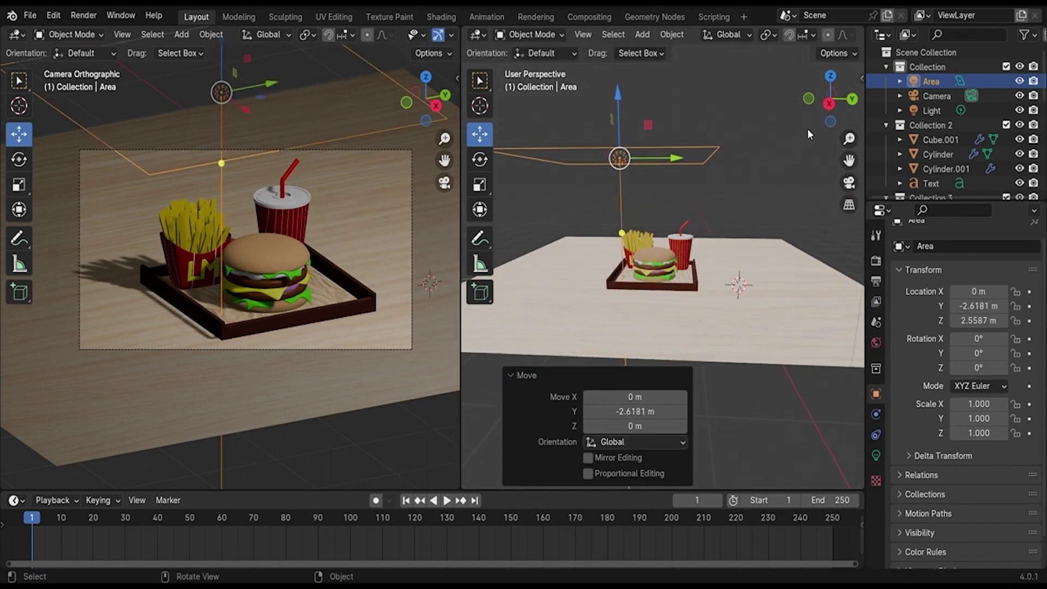
click(830, 104)
key(g)
key(y)
click(666, 132)
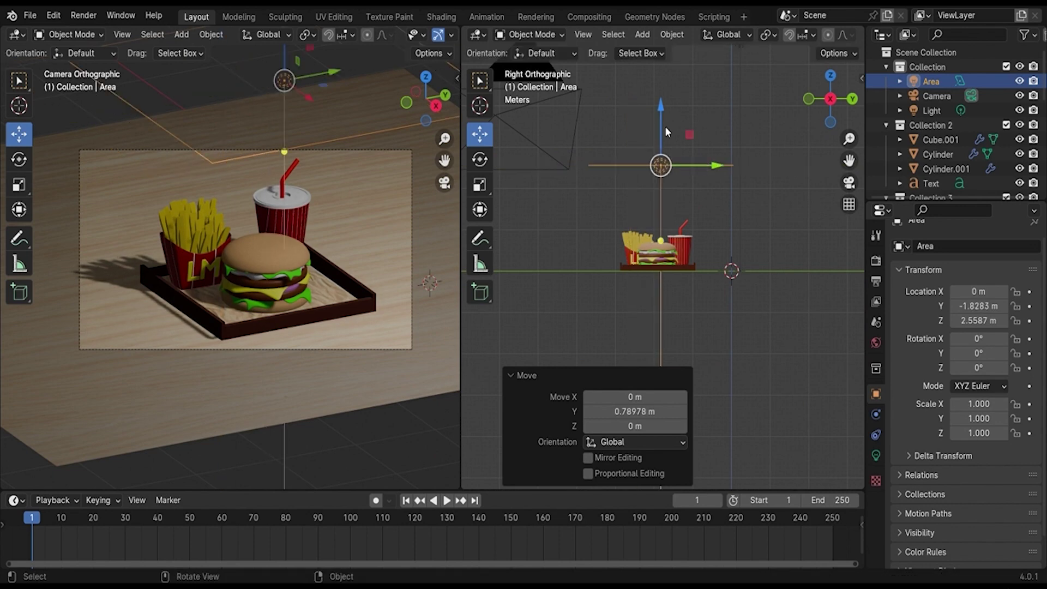
drag(666, 132, 666, 110)
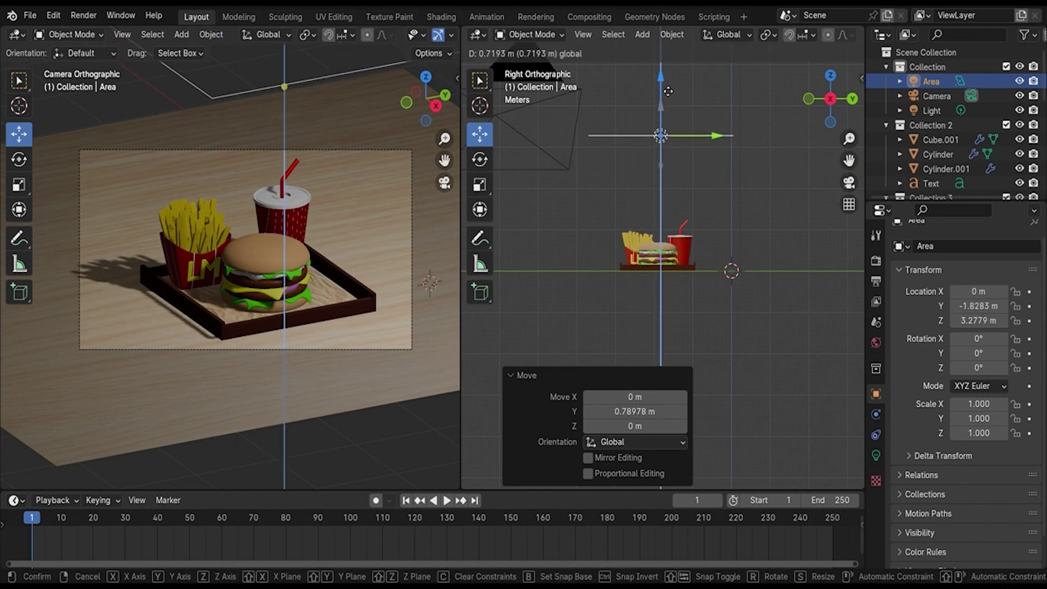
Set the area light's power to 300 W, then lower it to 200 W.
click(876, 455)
click(994, 357)
text(3)
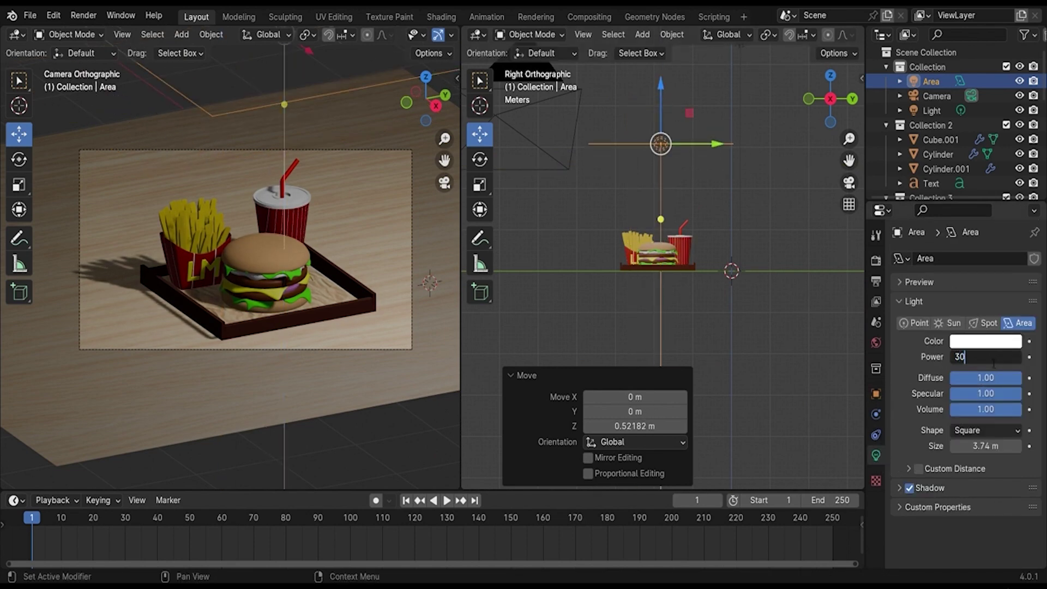
text(0)
key(Return)
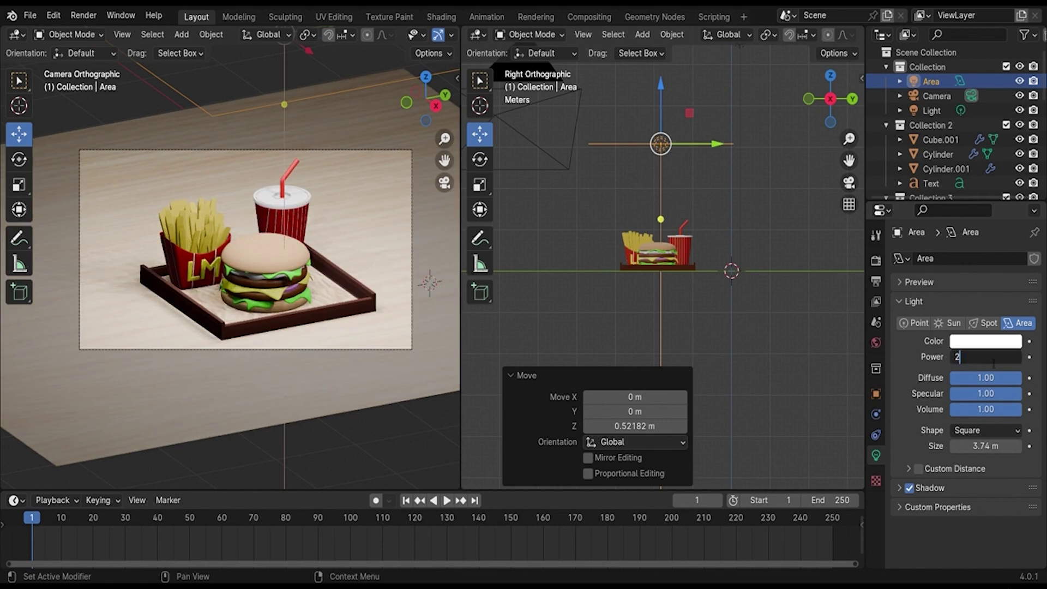
text(00)
key(Return)
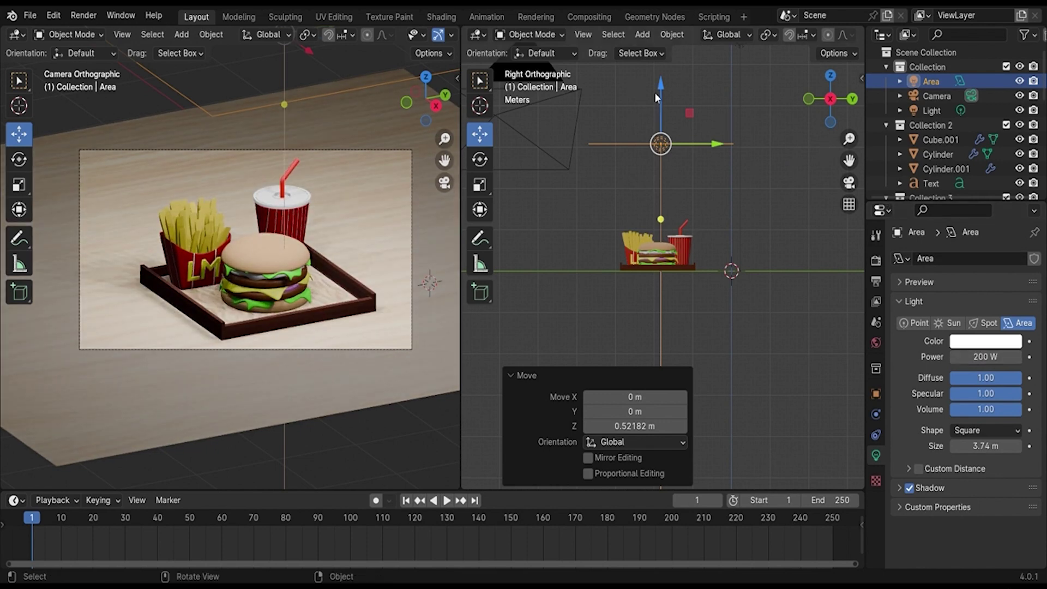
Raise the light slightly, set its power to 150 W, and return to perspective view.
drag(660, 98, 660, 78)
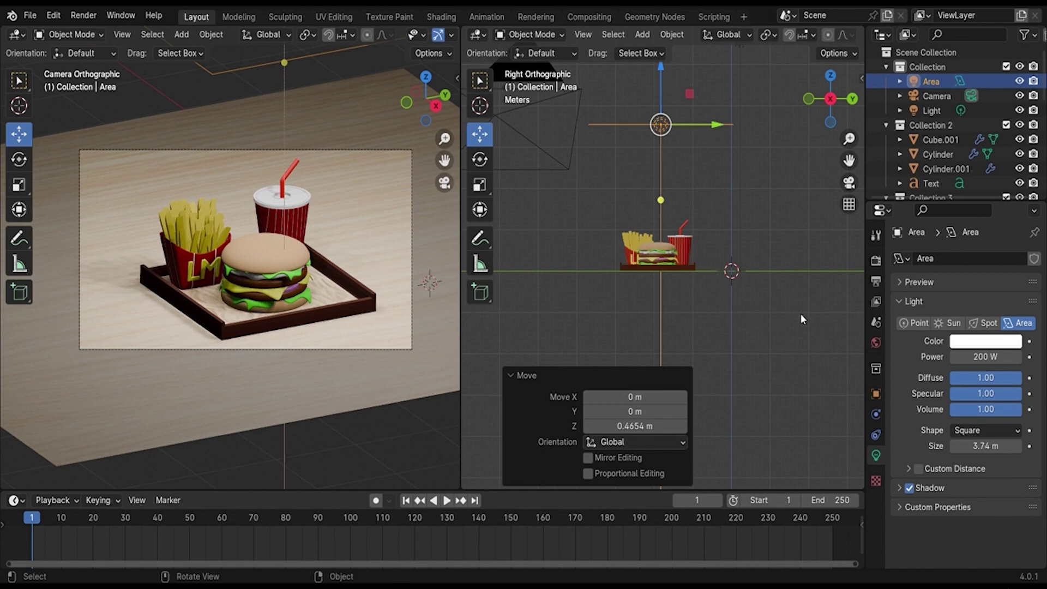
click(986, 357)
text(150)
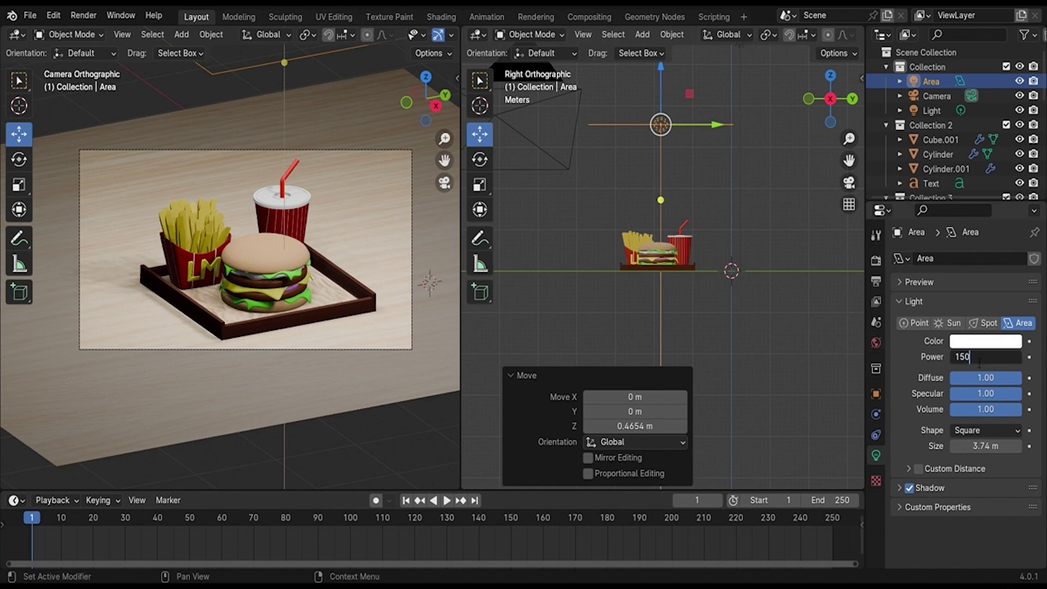
key(Return)
middle_drag(787, 149, 784, 233)
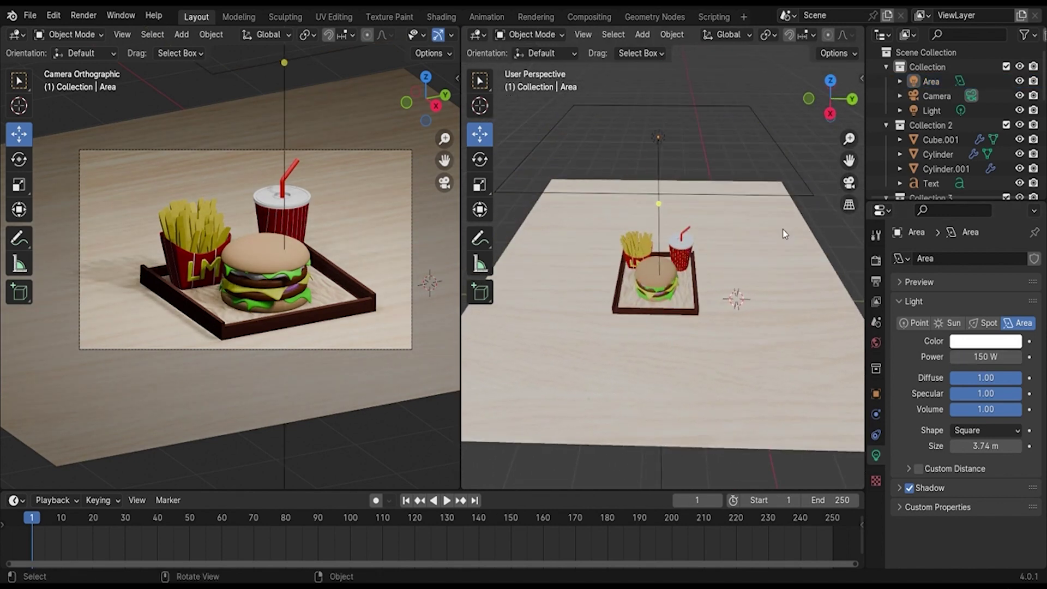
key(shift+a)
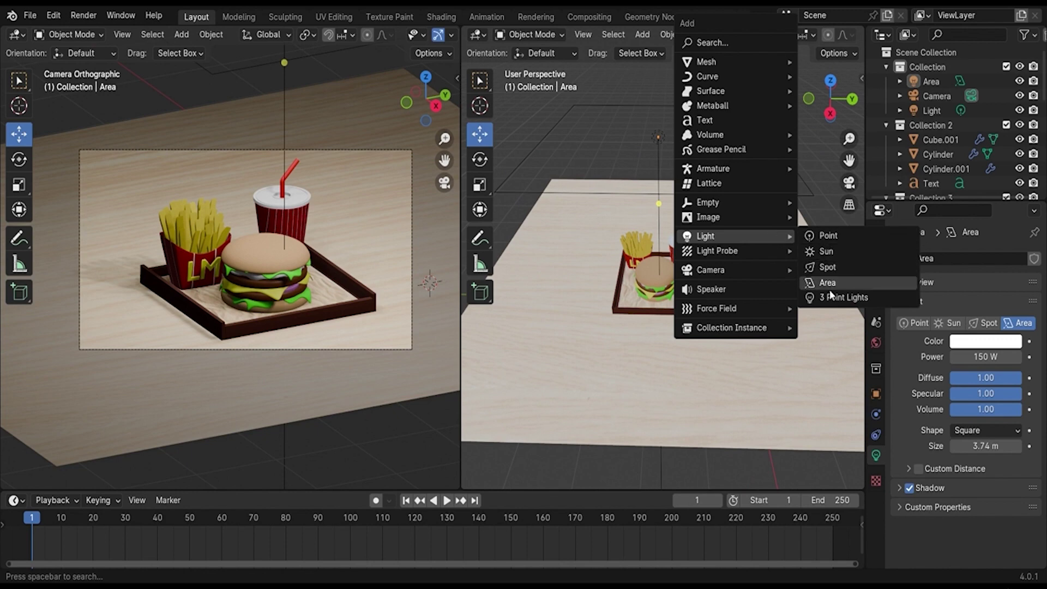
Add a second area light above the table and scale it about 2.5 times.
click(828, 283)
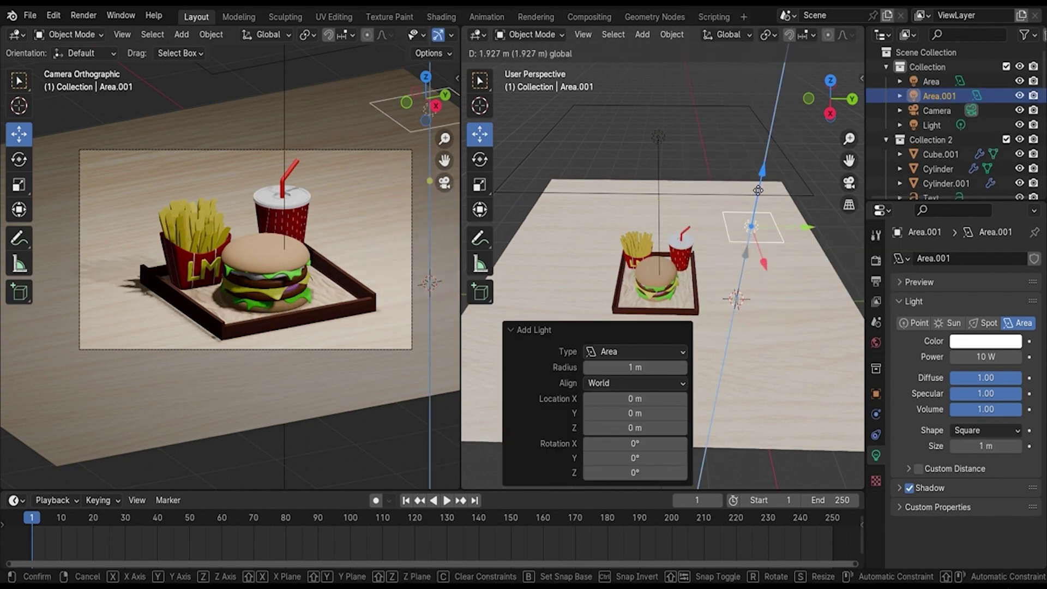
drag(743, 279, 764, 180)
key(s)
click(856, 280)
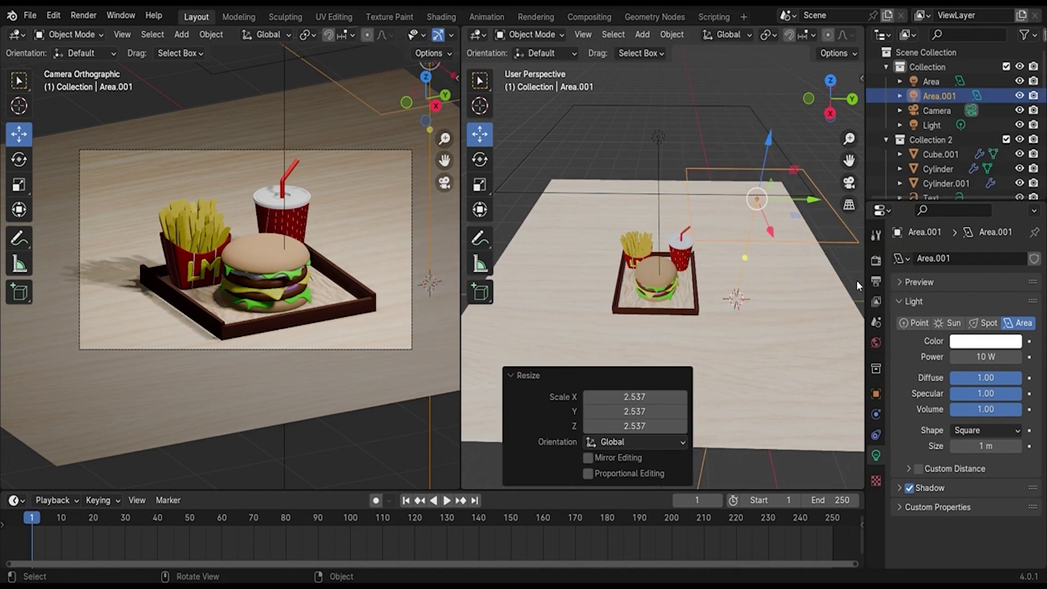
click(830, 114)
Tilt the second light to -37.7° toward the tray and lower it along Z.
click(480, 159)
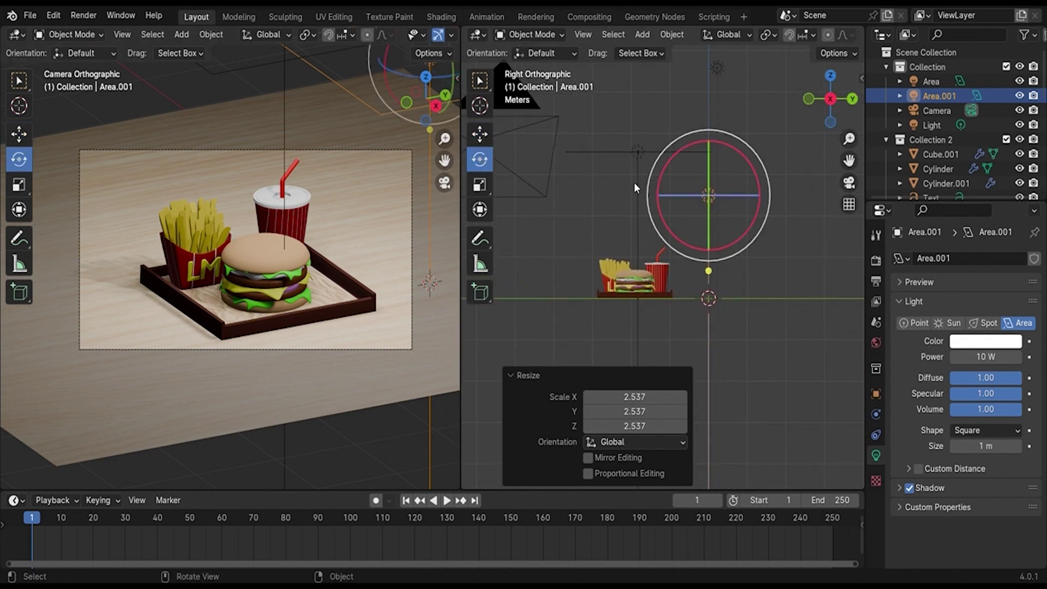
drag(752, 172, 764, 206)
click(480, 136)
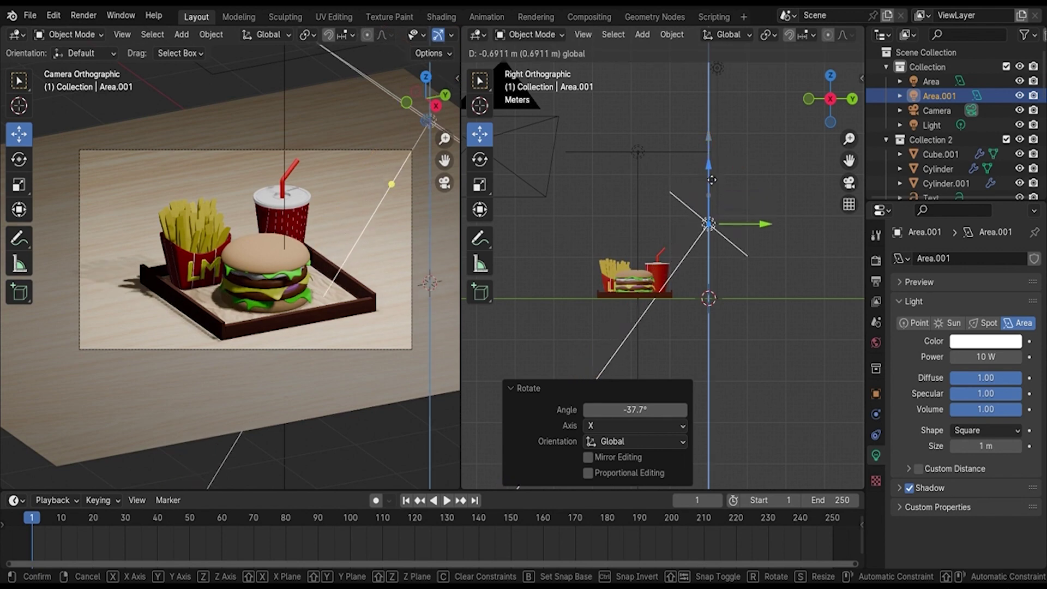
drag(718, 154, 717, 200)
Set the second light's power to 200 W and duplicate it.
click(974, 358)
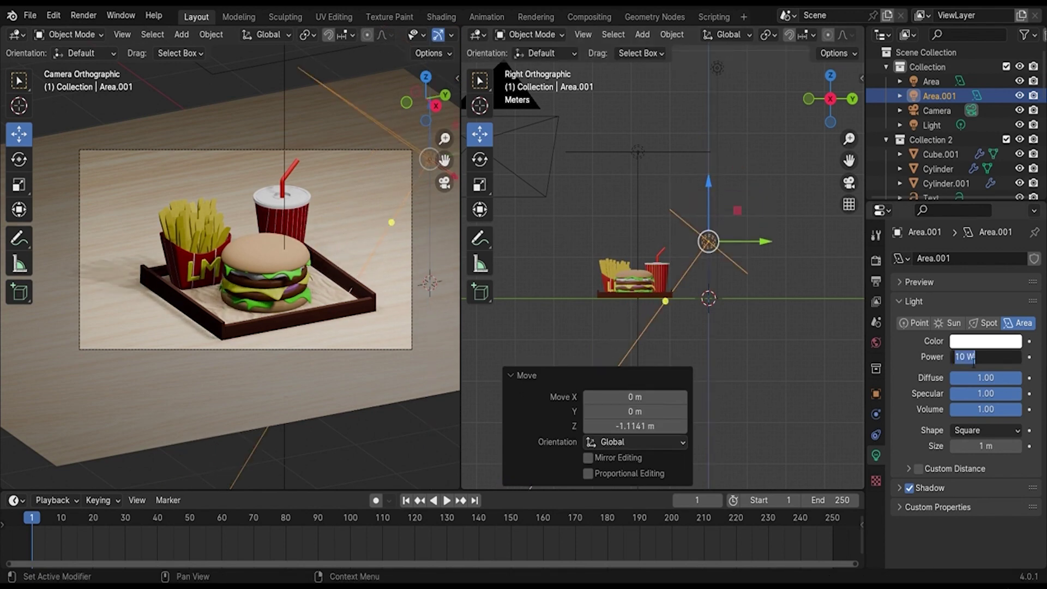
text(20)
key(Return)
scroll(763, 330, down, 2)
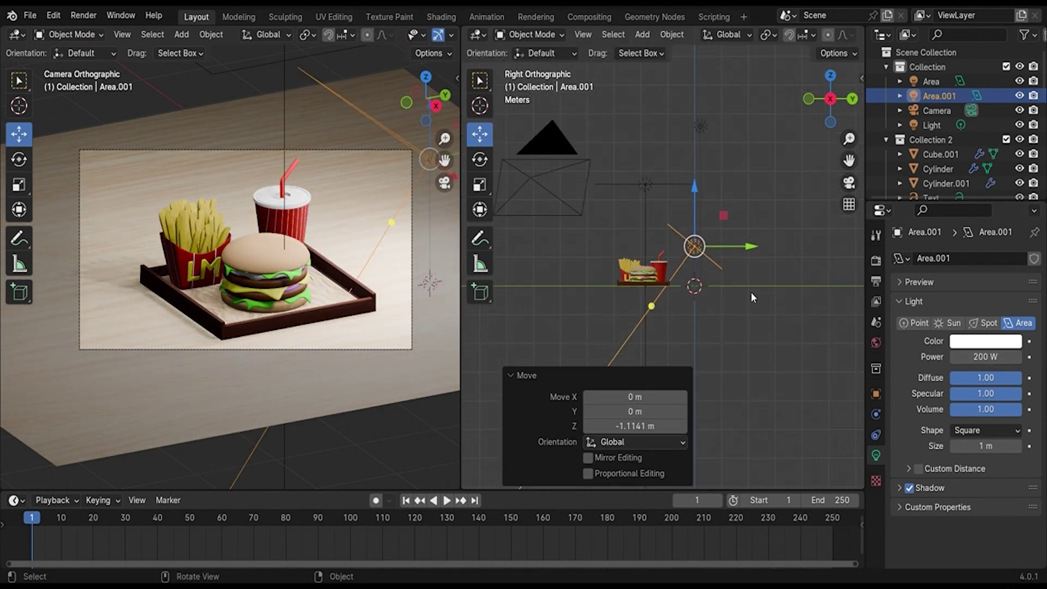
key(shift+d)
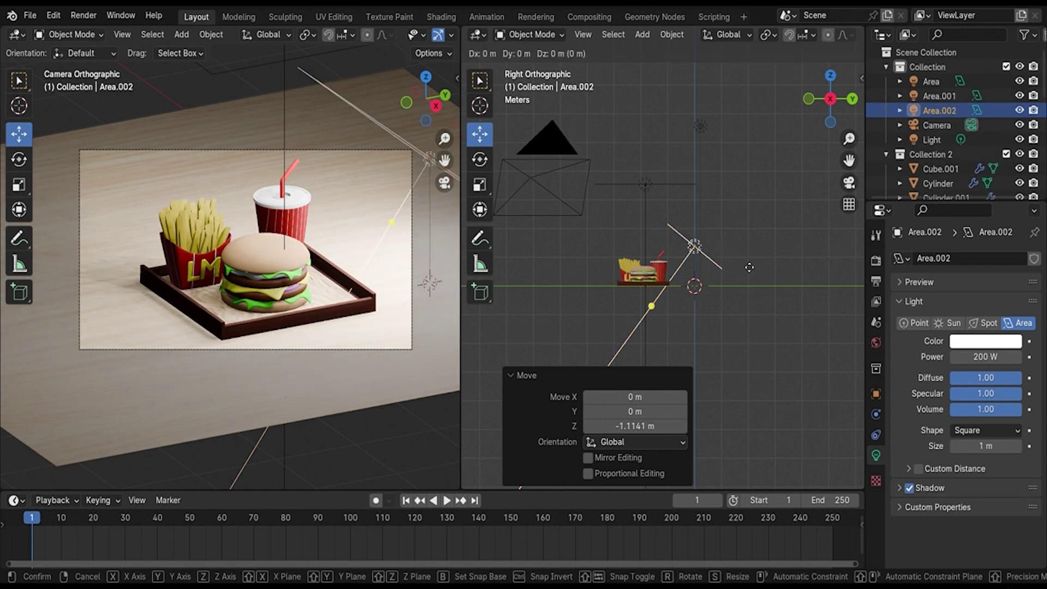
Mirror the duplicate light across Y and angle it from the food's left side.
click(627, 261)
right_click(585, 258)
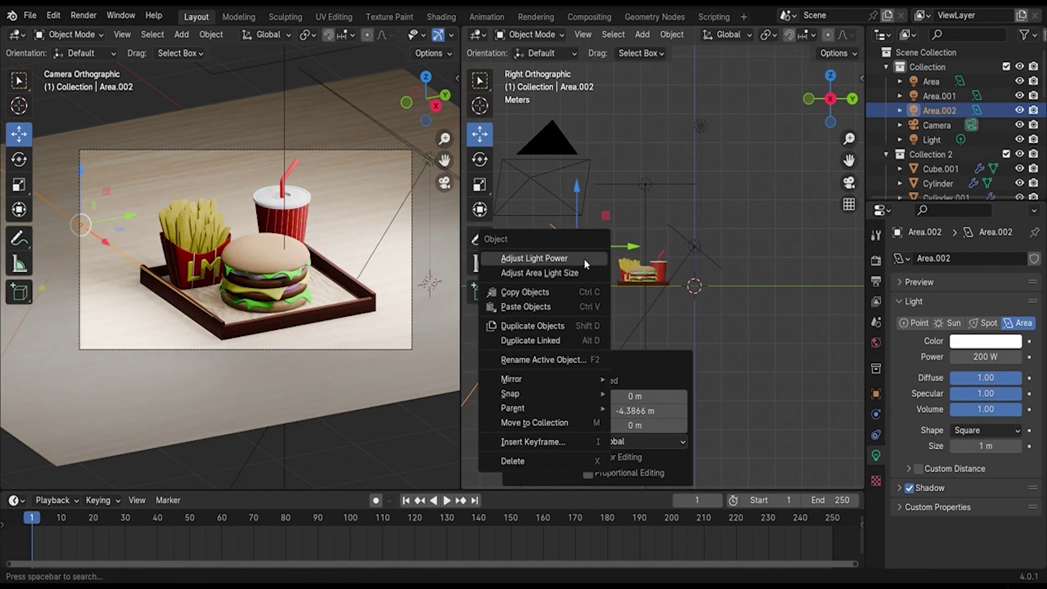
click(673, 414)
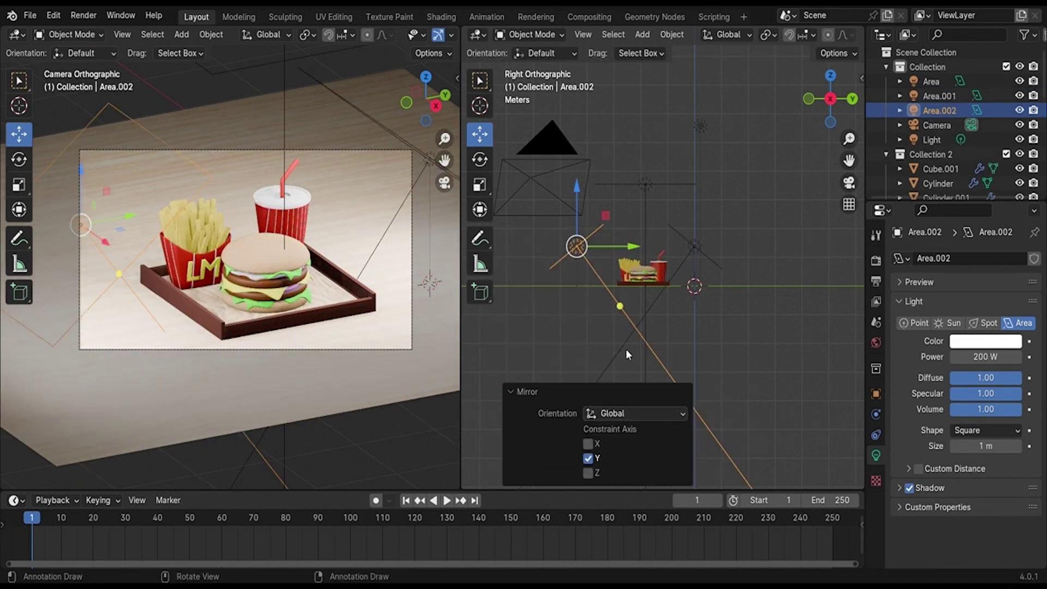
drag(575, 199, 579, 193)
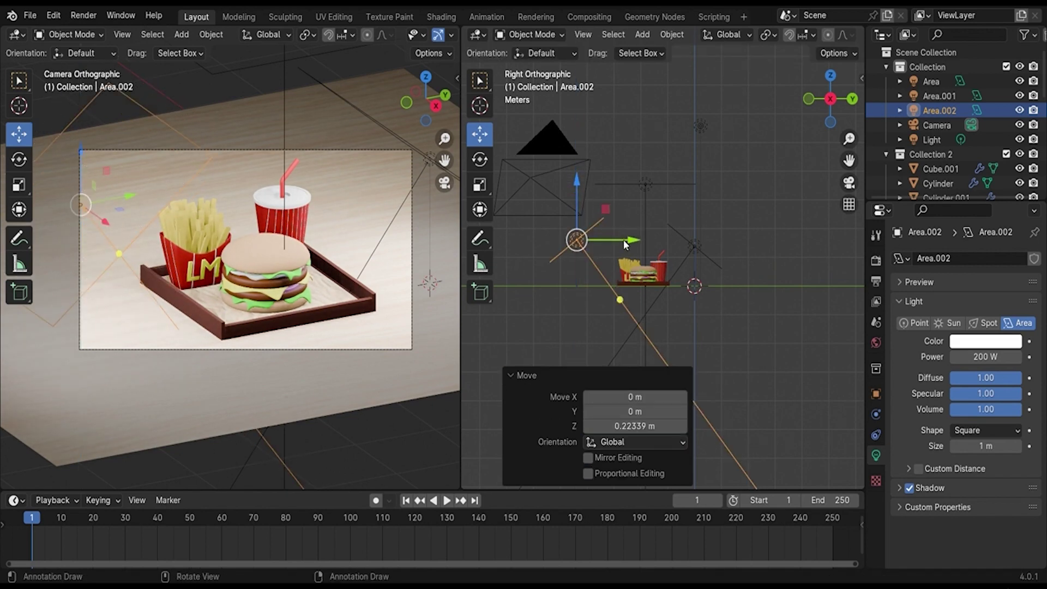
drag(626, 245, 572, 245)
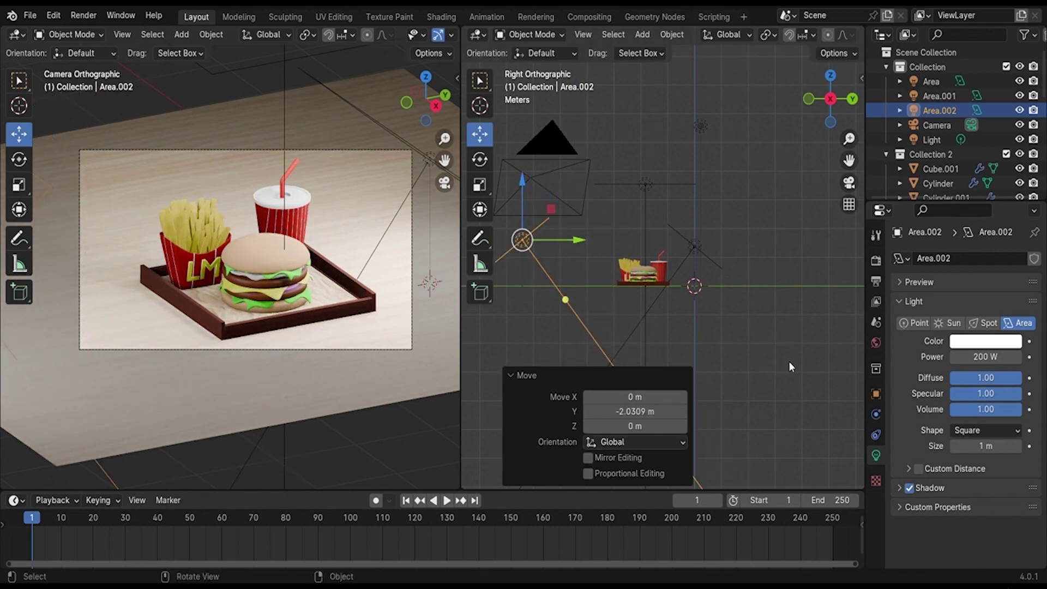
key(r)
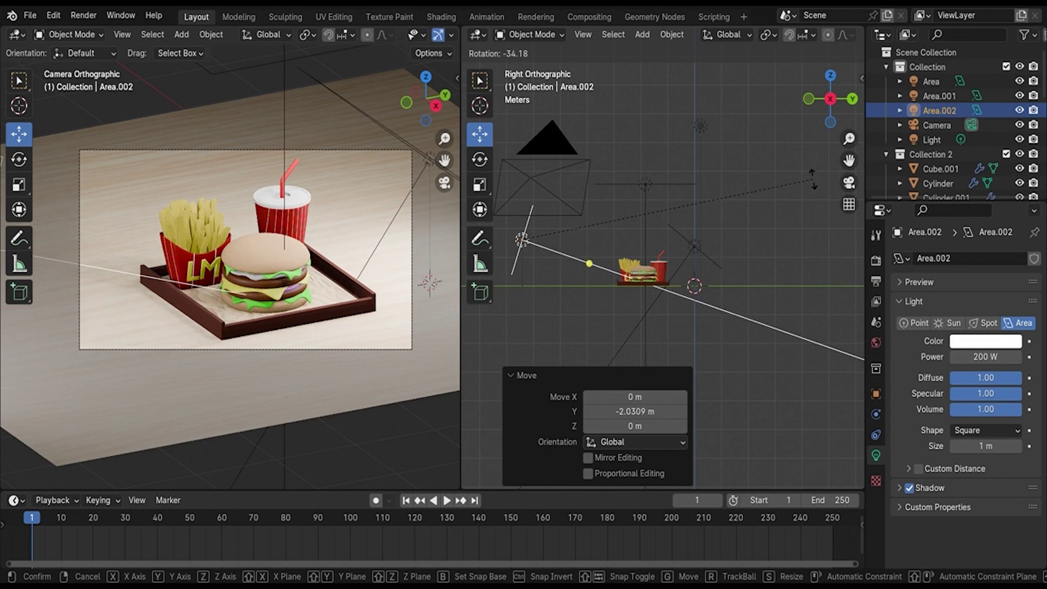
click(812, 179)
Move Area.001 further out, tilt it toward the food, and set its power to 100 W.
click(690, 247)
drag(719, 245, 792, 249)
key(r)
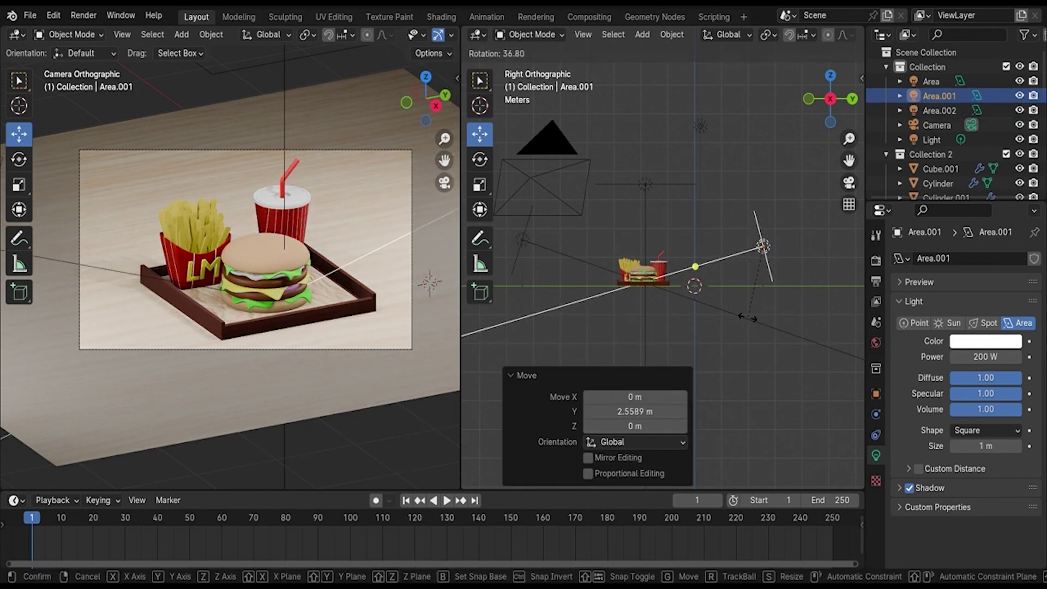
click(747, 318)
drag(765, 204, 768, 191)
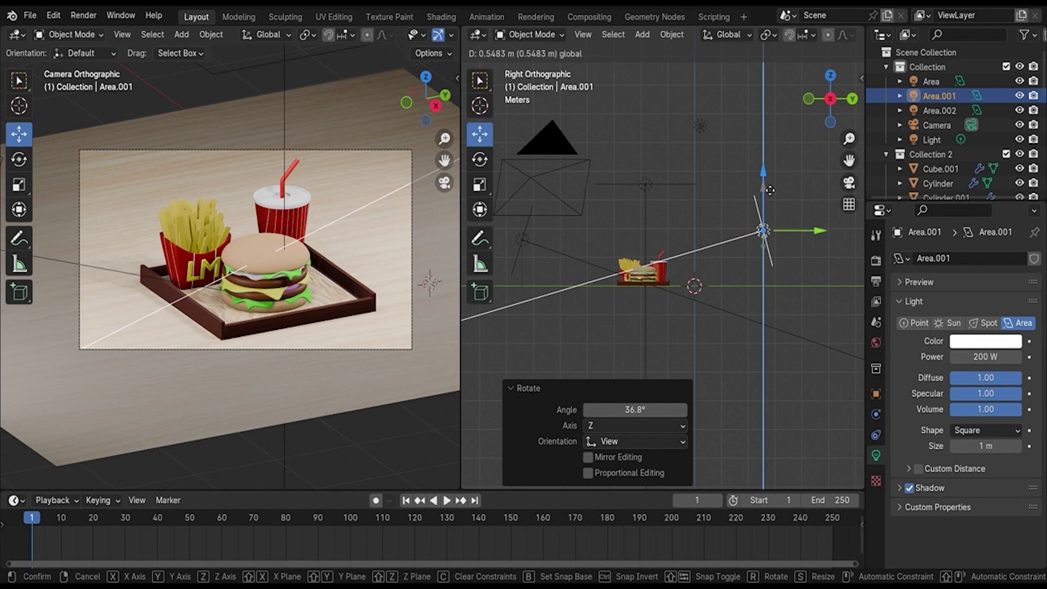
click(979, 361)
key(Return)
scroll(670, 298, down, 2)
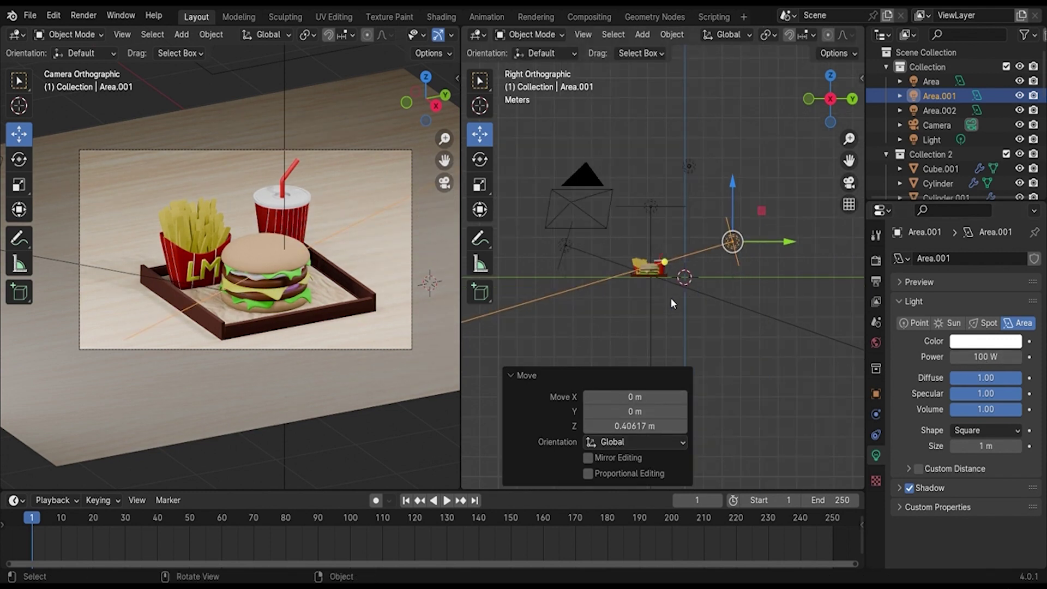
Set the left-side light Area.002's power to 100 W.
click(566, 243)
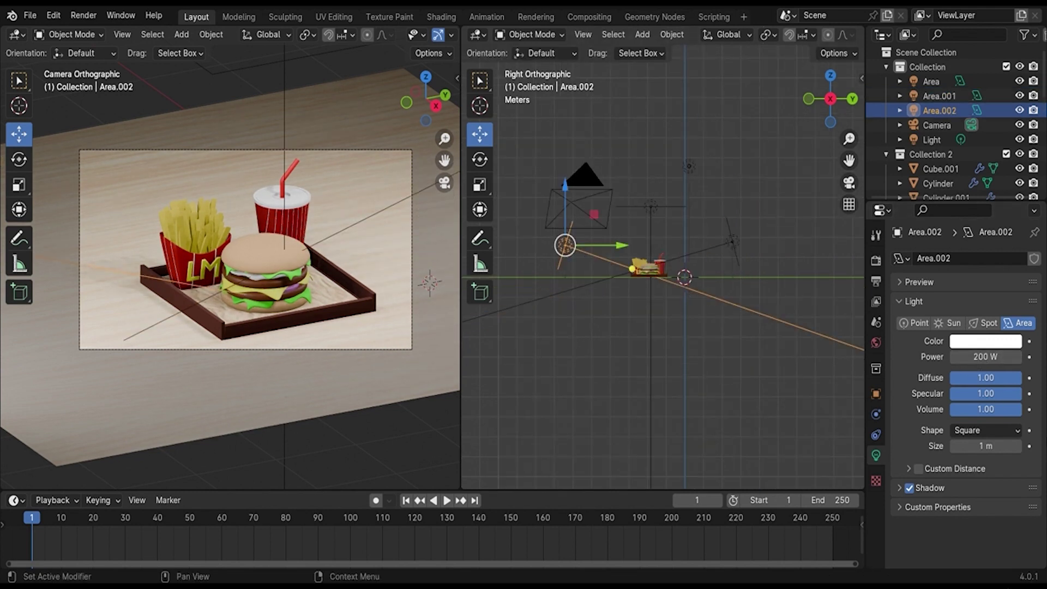
click(979, 360)
text(00)
key(Return)
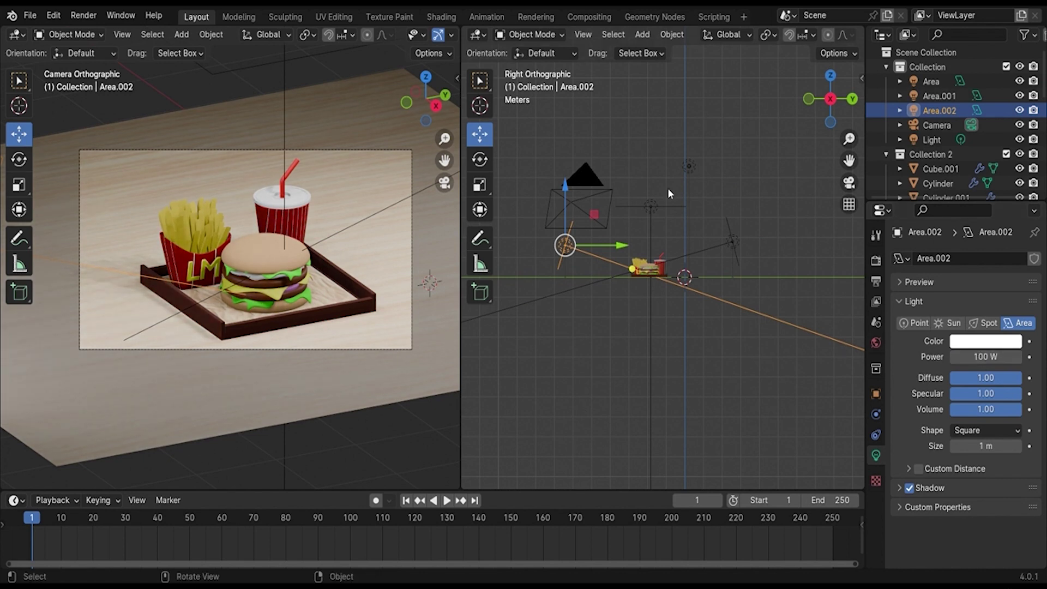
Raise the overhead area light higher and deselect it.
click(648, 206)
drag(651, 147, 651, 107)
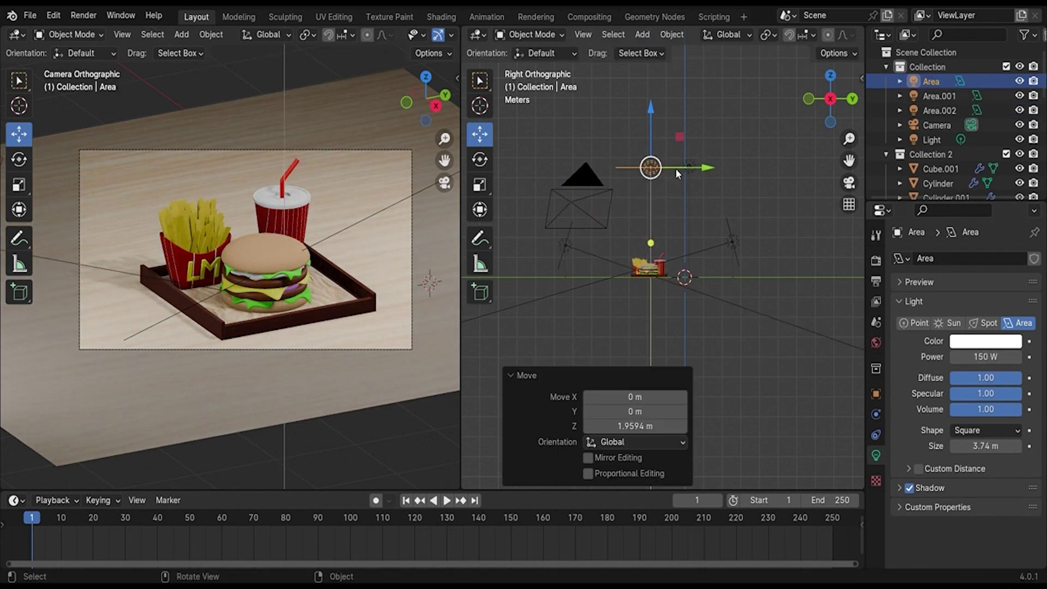
click(800, 382)
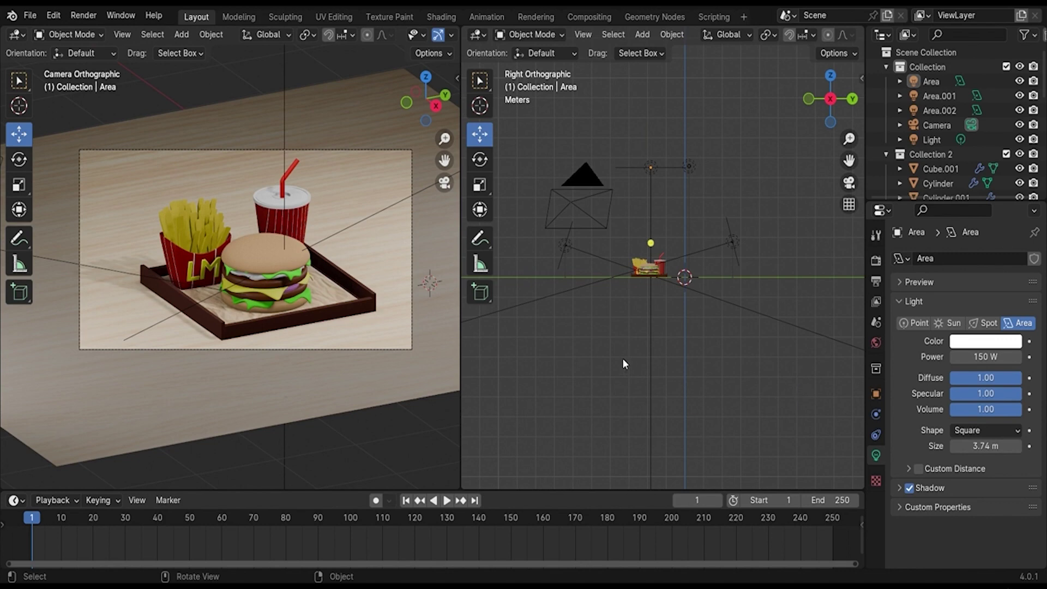
scroll(626, 320, up, 1)
scroll(627, 320, up, 4)
Select the fries and show their material's node tree in the Shader Editor.
click(183, 239)
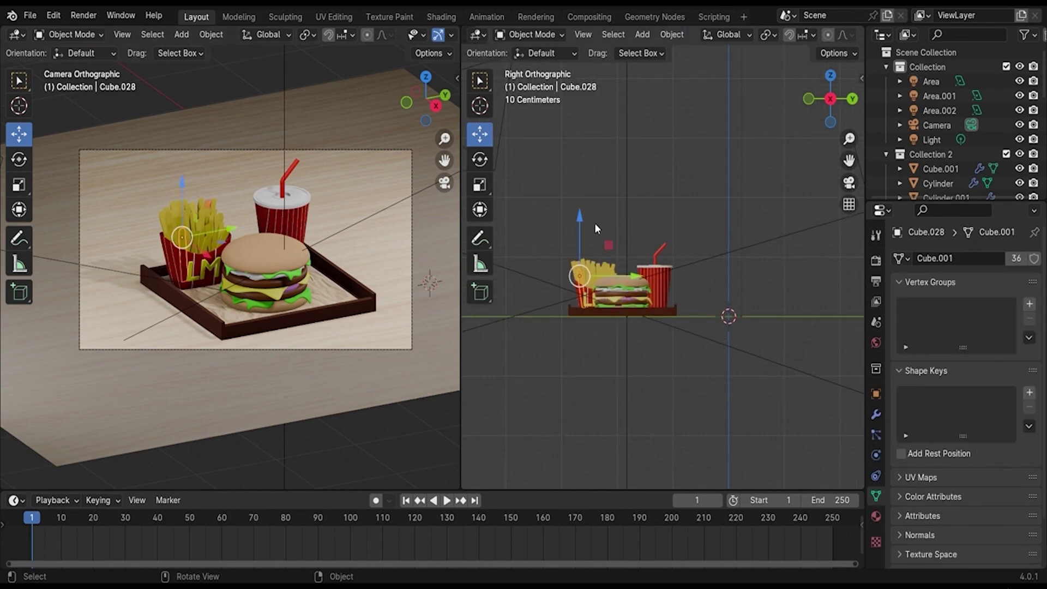
click(476, 35)
click(507, 169)
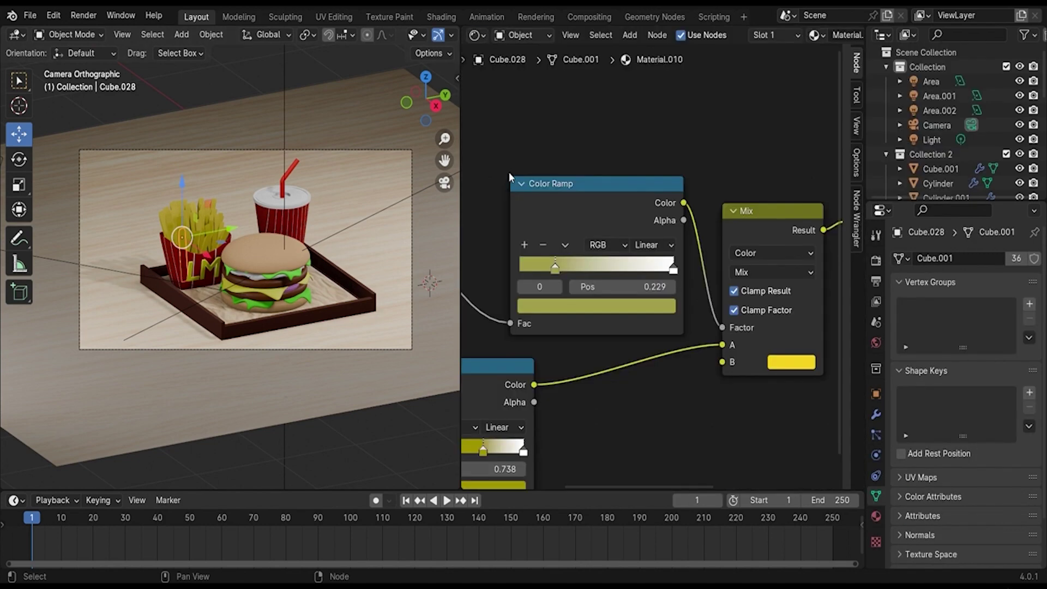
scroll(716, 380, down, 1)
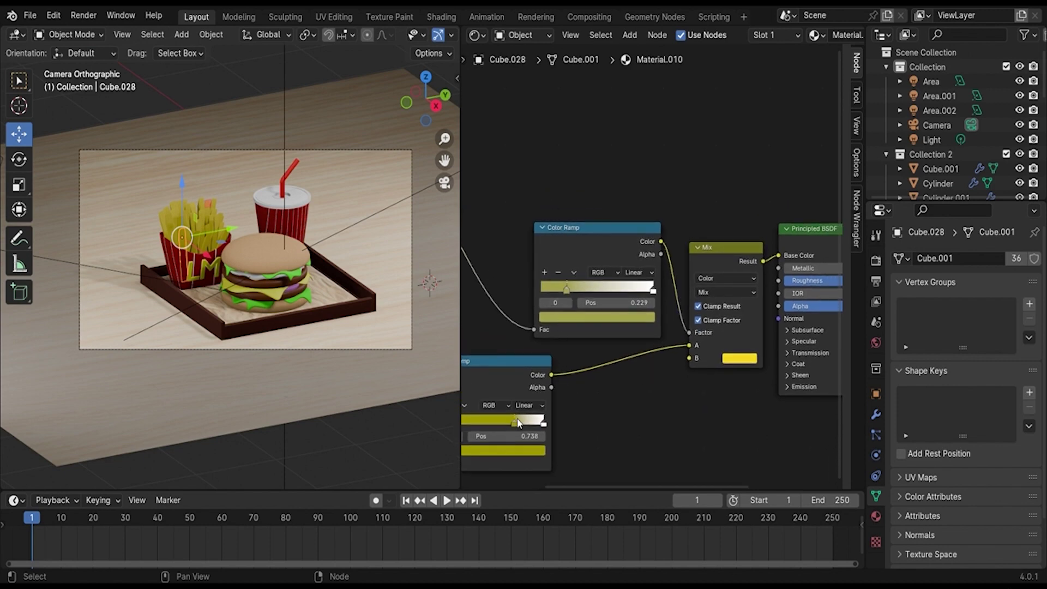
middle_drag(686, 414, 596, 420)
scroll(596, 420, up, 3)
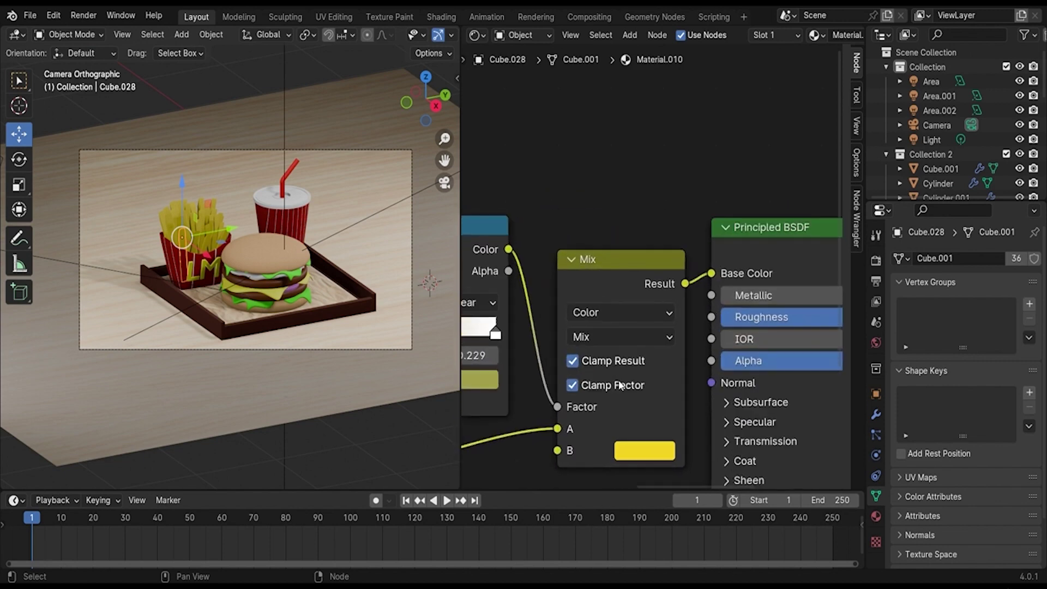
Try Linear Light on the Mix node's blend, then switch it to Soft Light.
click(620, 337)
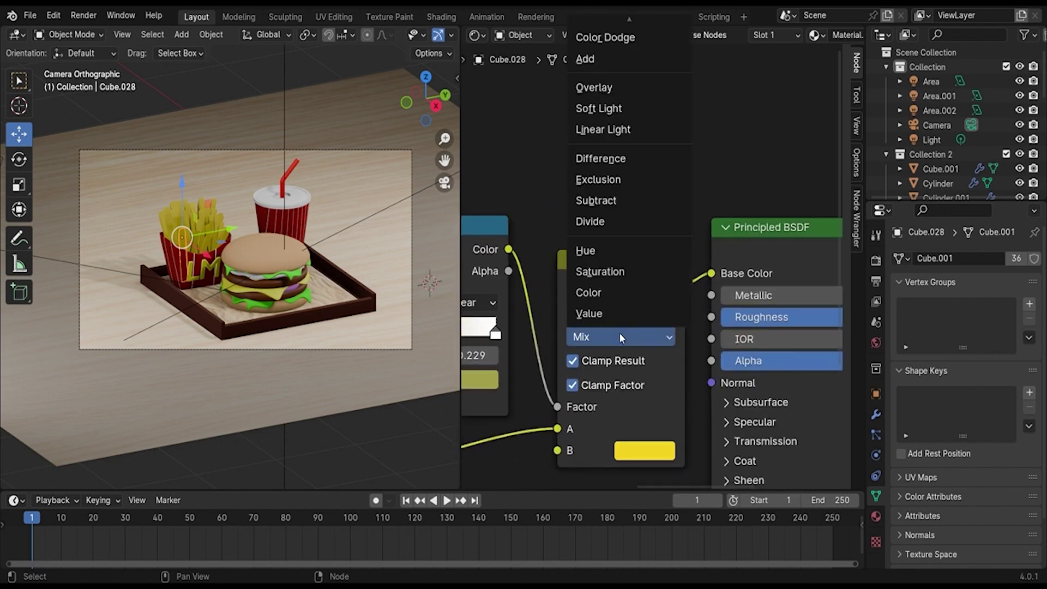
click(625, 136)
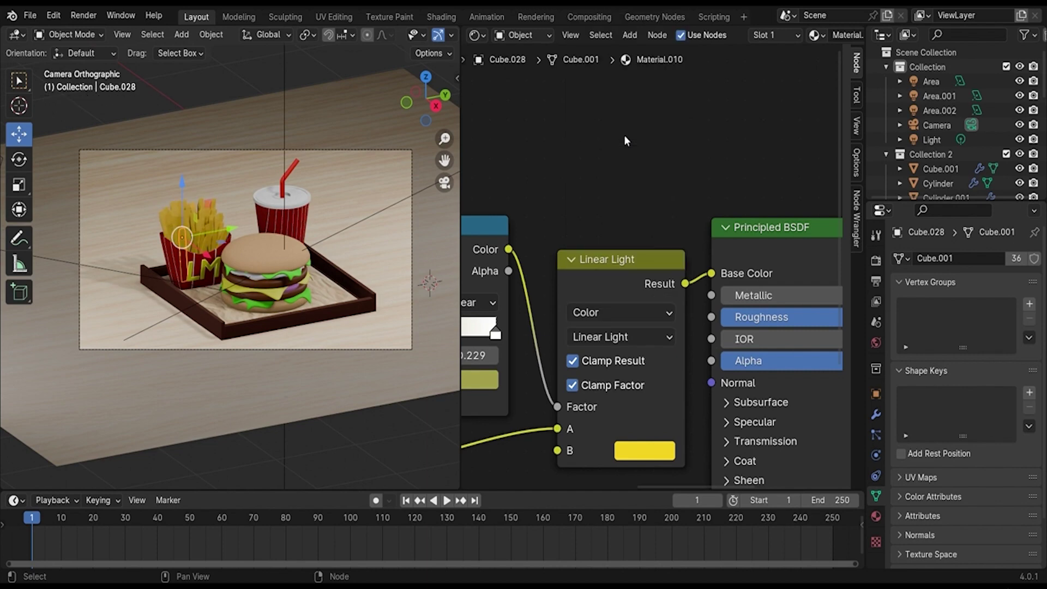
scroll(245, 251, up, 5)
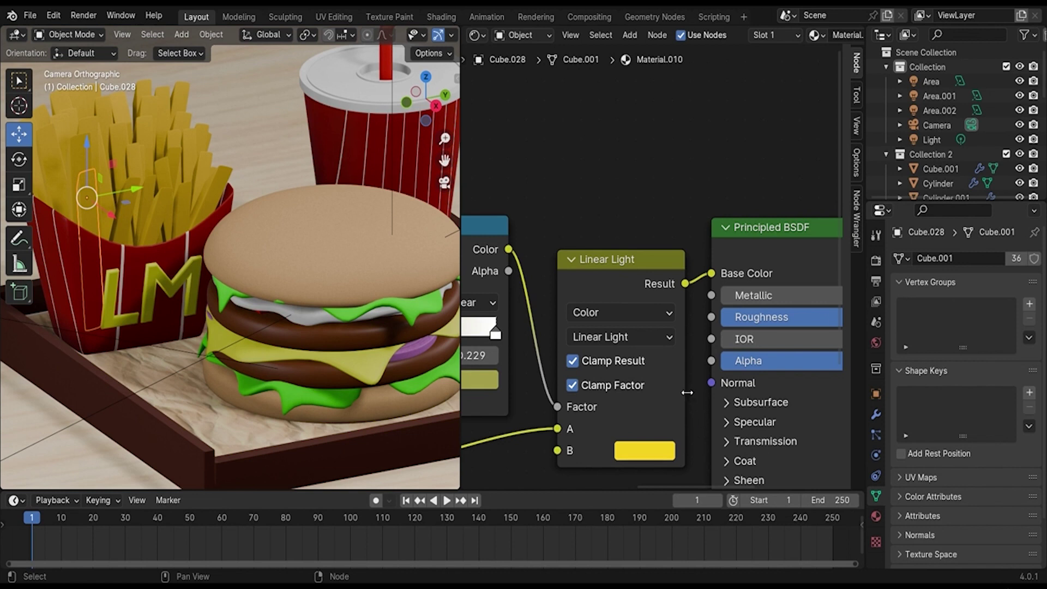
click(640, 341)
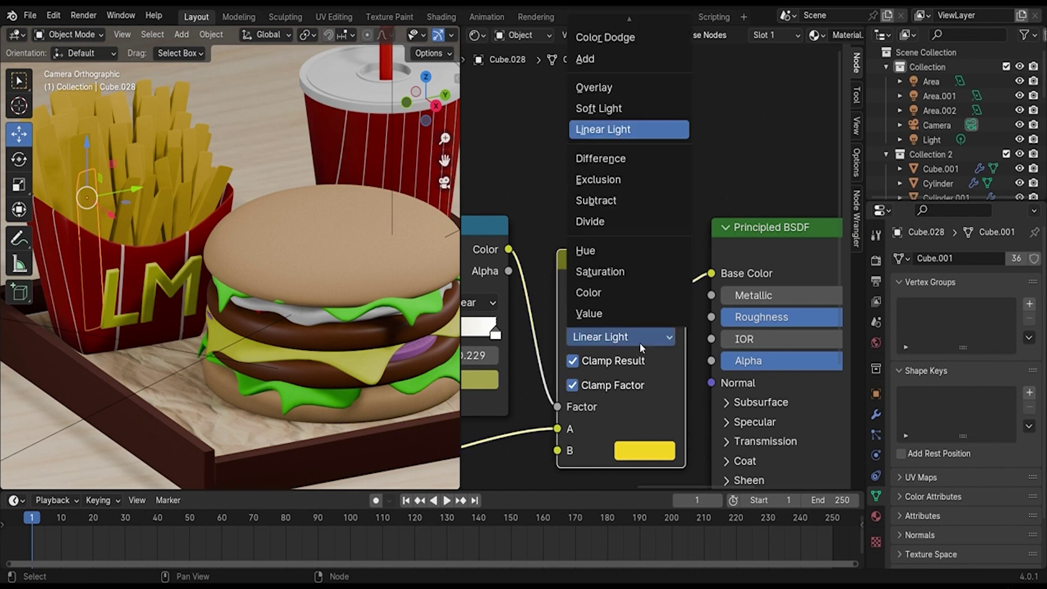
click(639, 106)
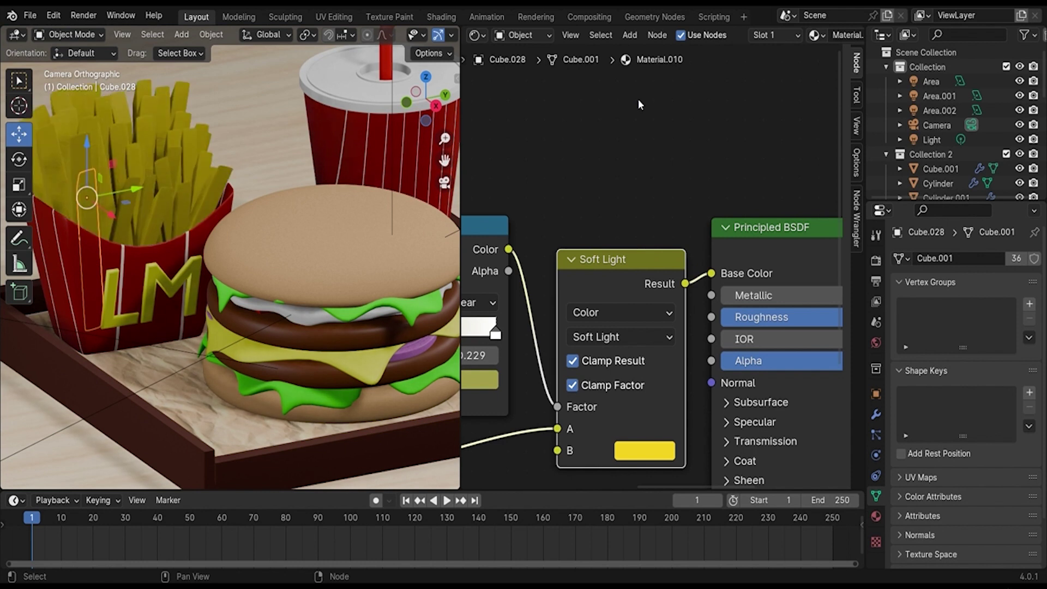
Try the Color blend on the Mix node, then return it to Soft Light.
click(652, 339)
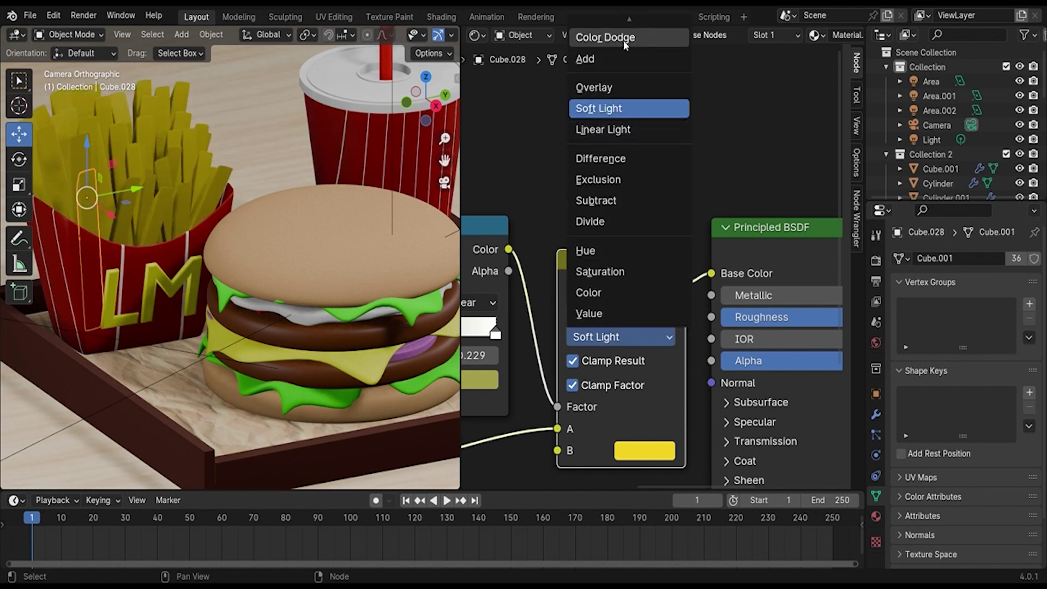
click(616, 291)
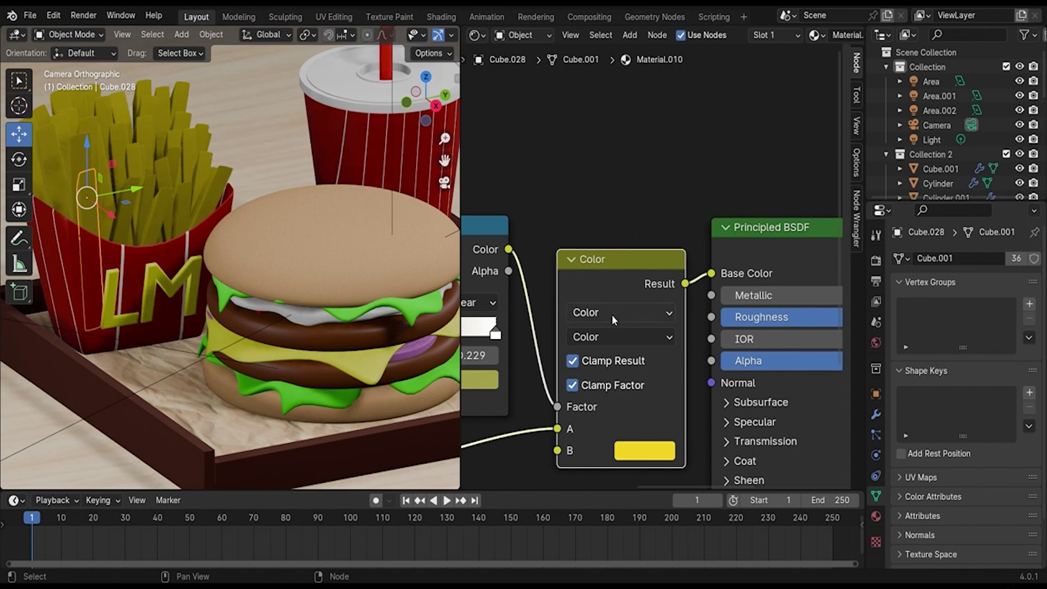
click(615, 338)
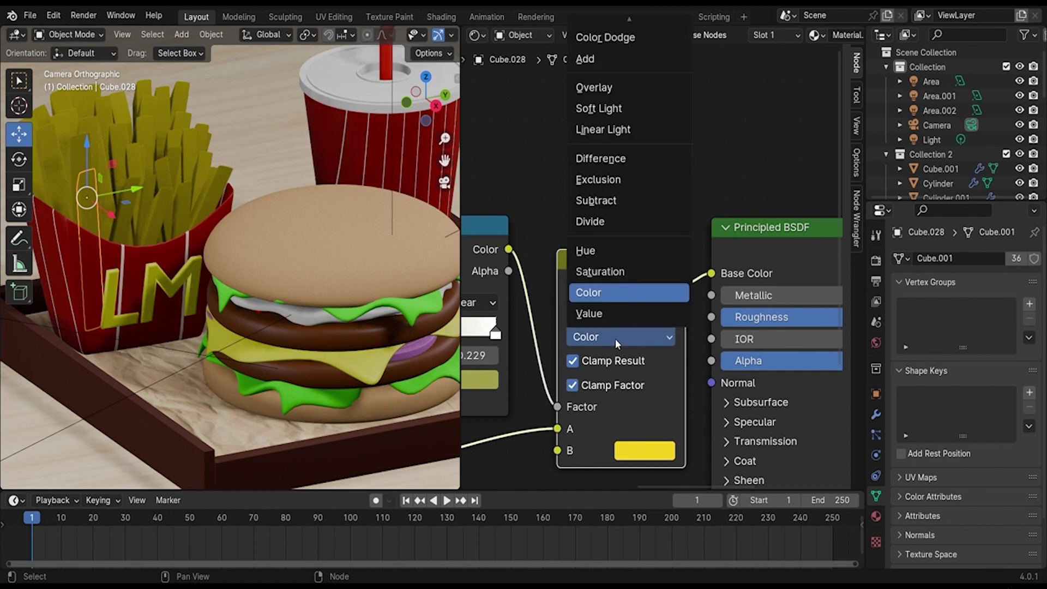
click(635, 108)
Check input B's yellow and lower the Principled BSDF IOR to 1.000.
scroll(637, 357, down, 1)
click(655, 416)
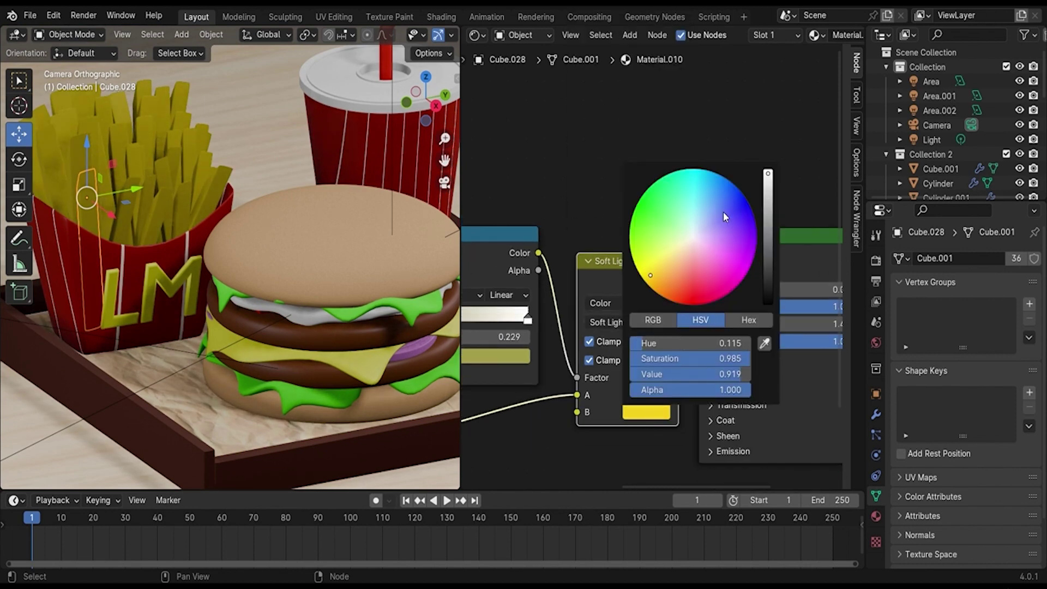
middle_drag(712, 298, 568, 298)
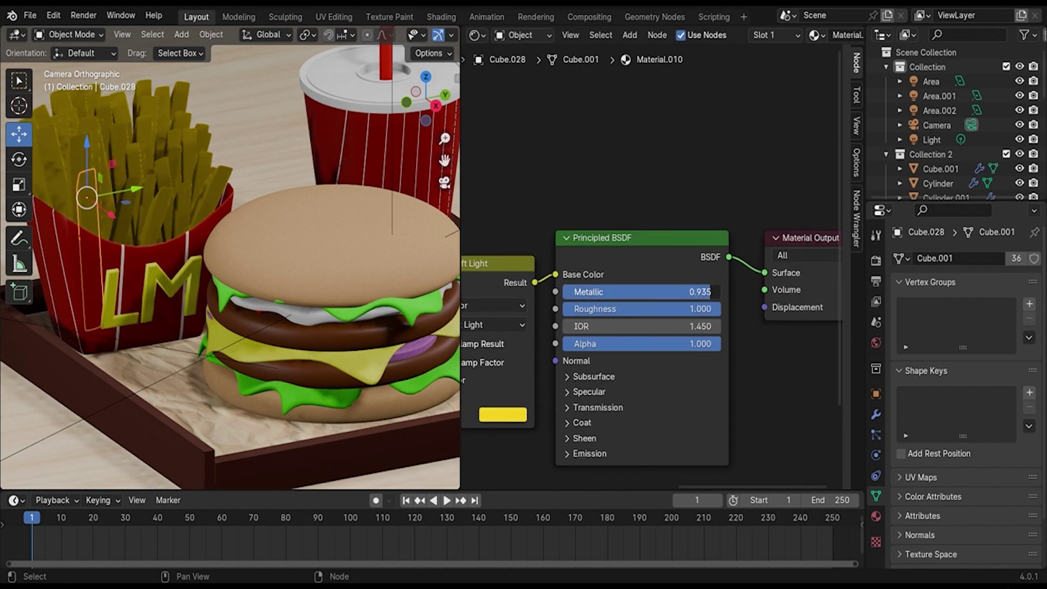
mouse_move(641, 325)
mouse_move(644, 326)
mouse_down()
mouse_move(709, 326)
mouse_move(644, 326)
mouse_up()
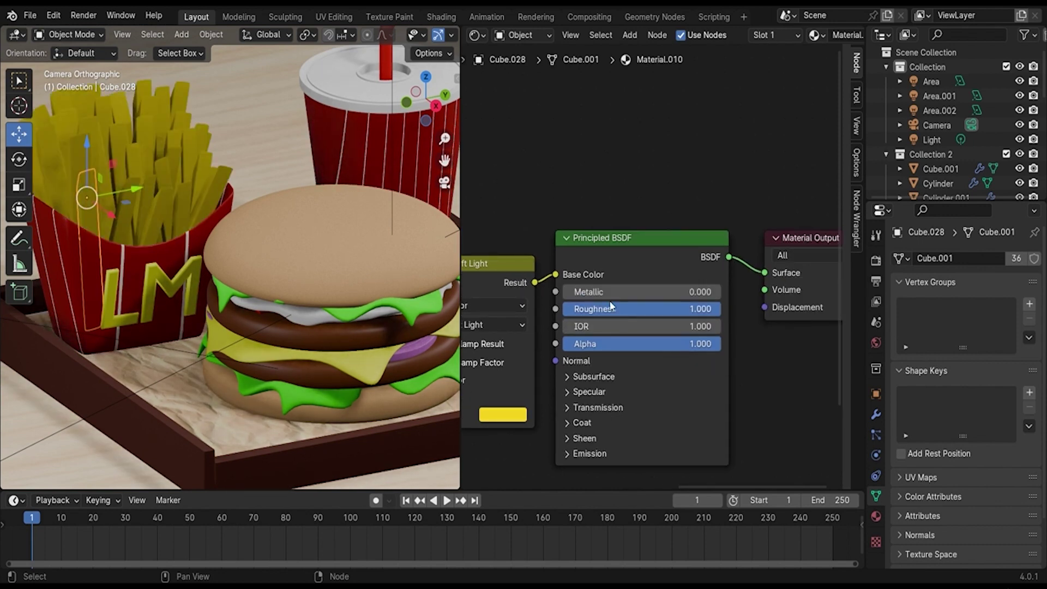
middle_drag(611, 306, 769, 236)
scroll(548, 319, up, 1)
Brighten the second Color Ramp's darker stop to vivid yellow, Value about 0.8.
middle_drag(549, 320, 749, 265)
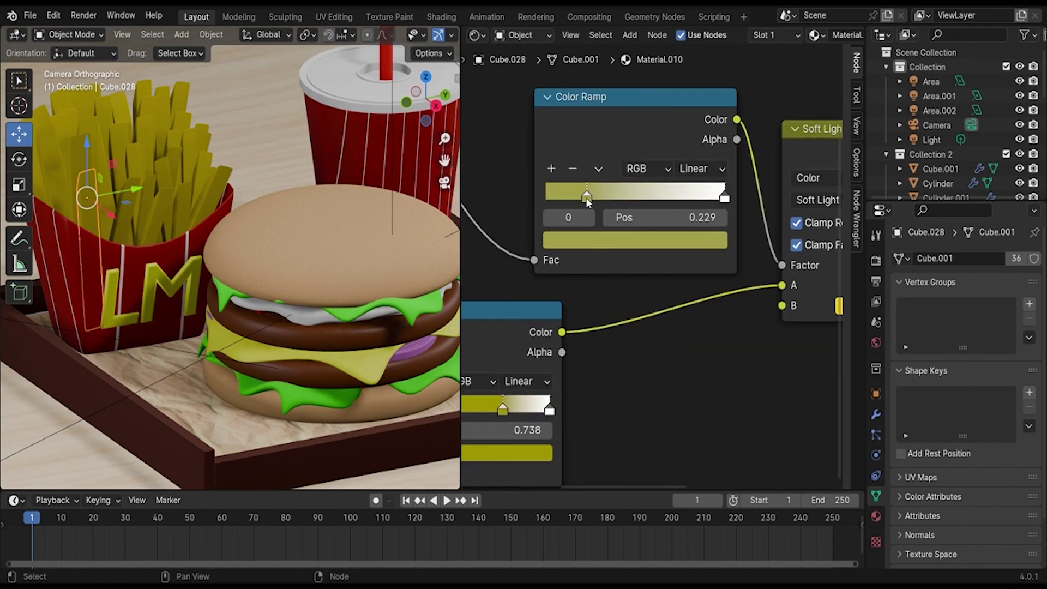
middle_drag(519, 208, 576, 100)
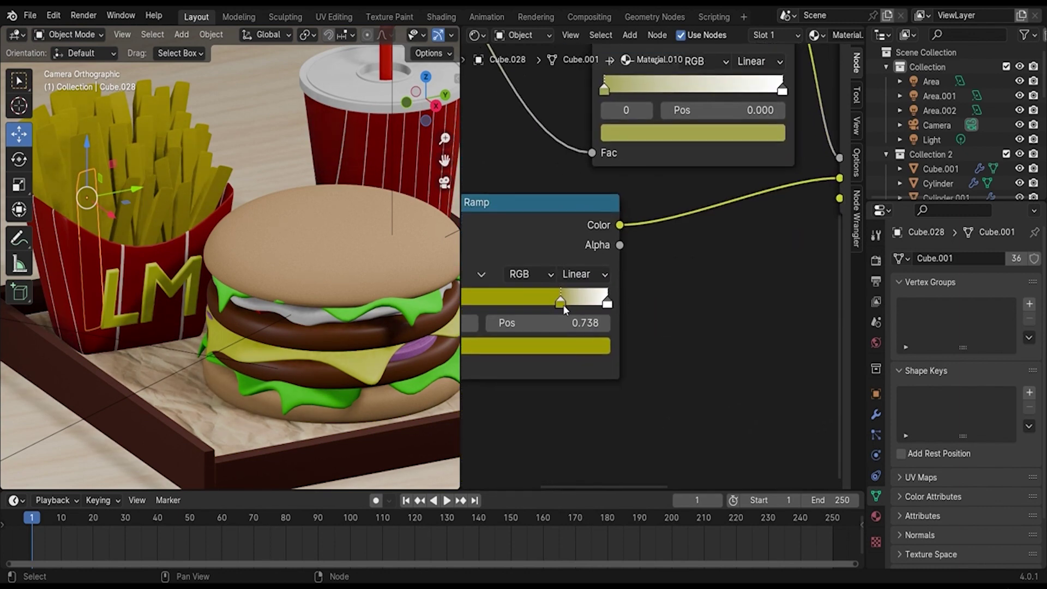
click(560, 347)
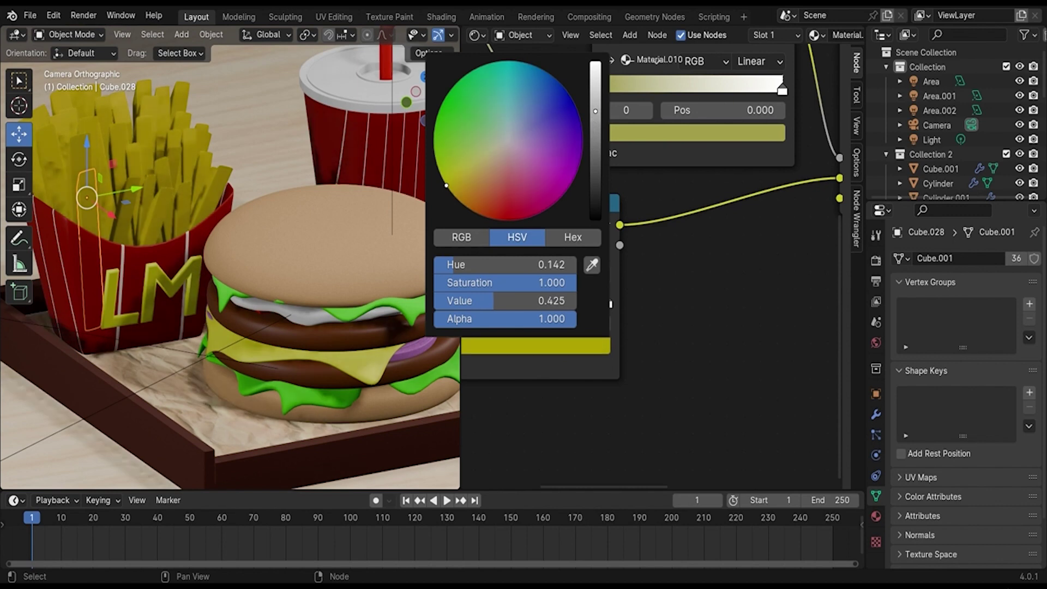
drag(588, 142, 593, 82)
key(Home)
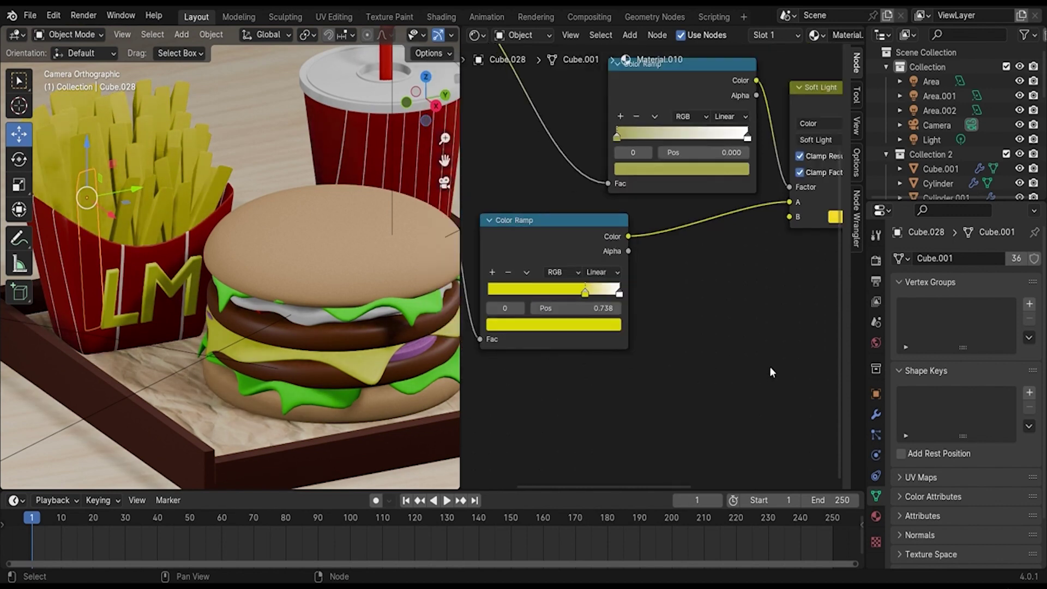
Turn the node editor back into a 3D view looking down at the table.
click(480, 38)
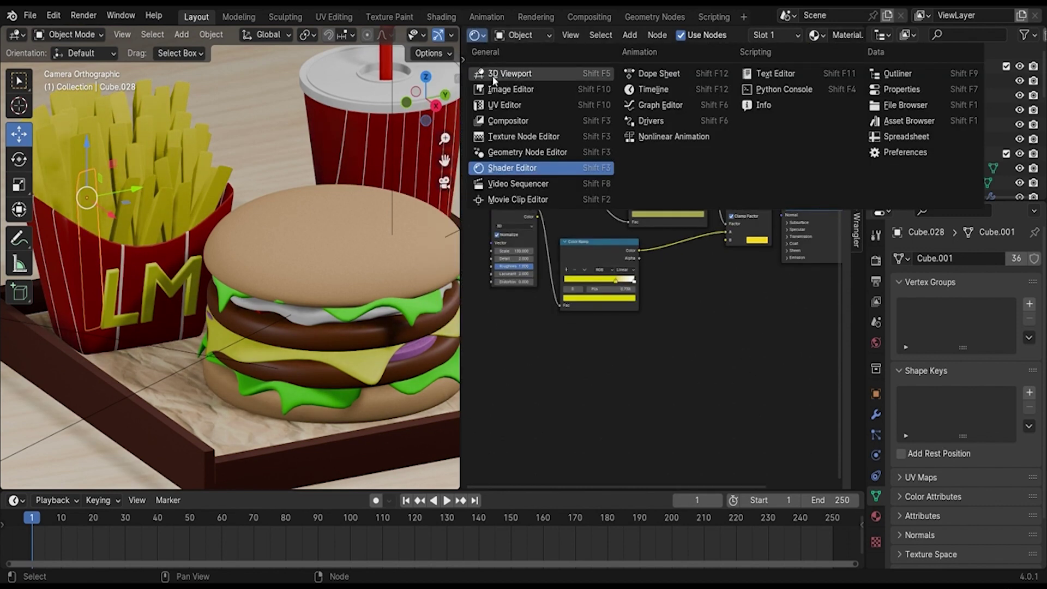
click(496, 76)
scroll(306, 311, down, 3)
scroll(313, 311, up, 2)
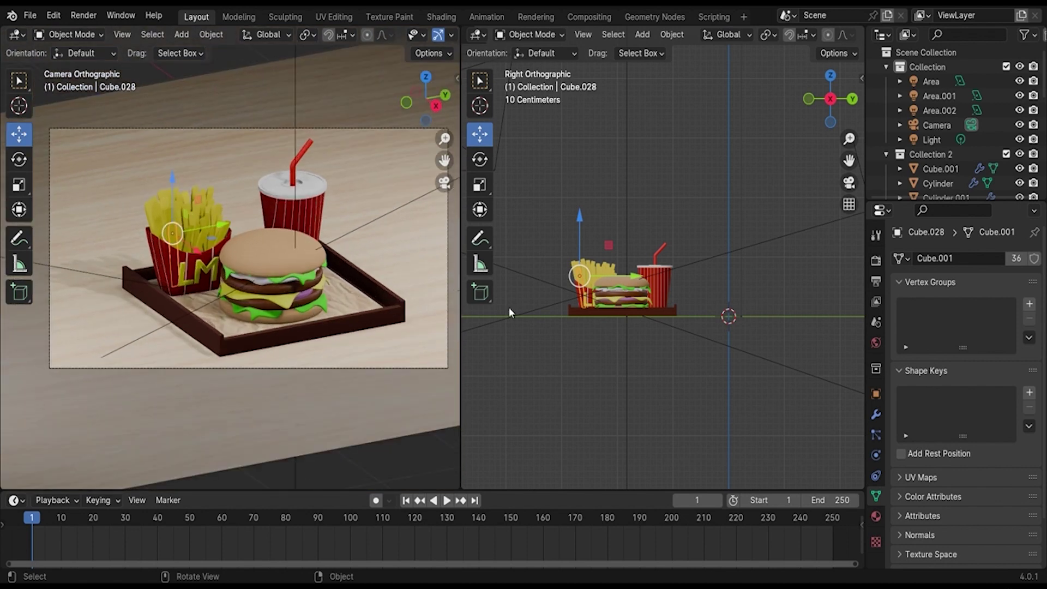
mouse_move(509, 307)
middle_down()
mouse_move(699, 424)
mouse_move(724, 356)
middle_up()
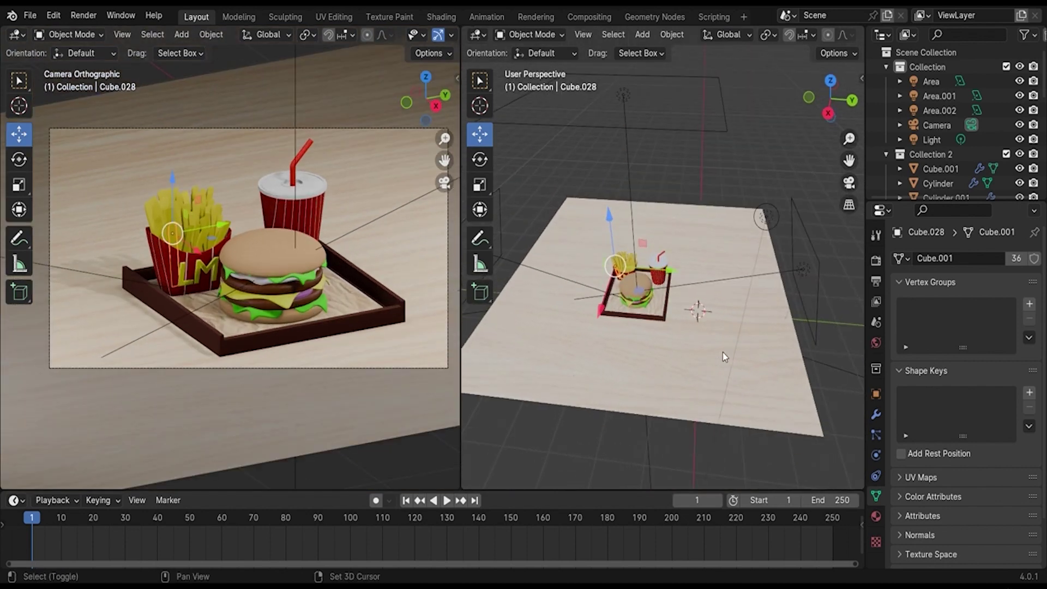
Add a fourth area light above the table and enlarge it.
key(shift+a)
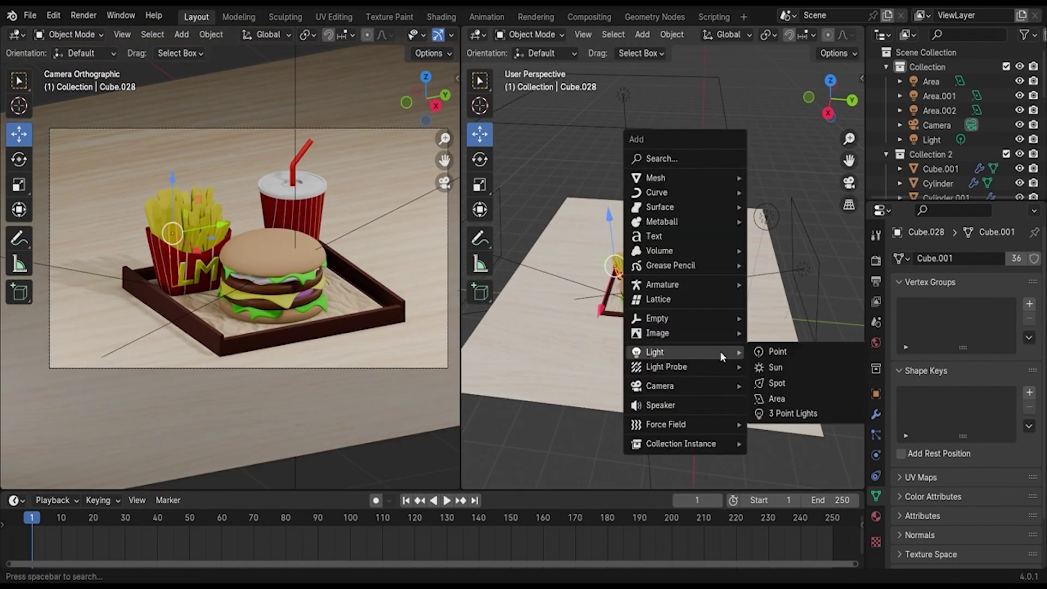
click(786, 397)
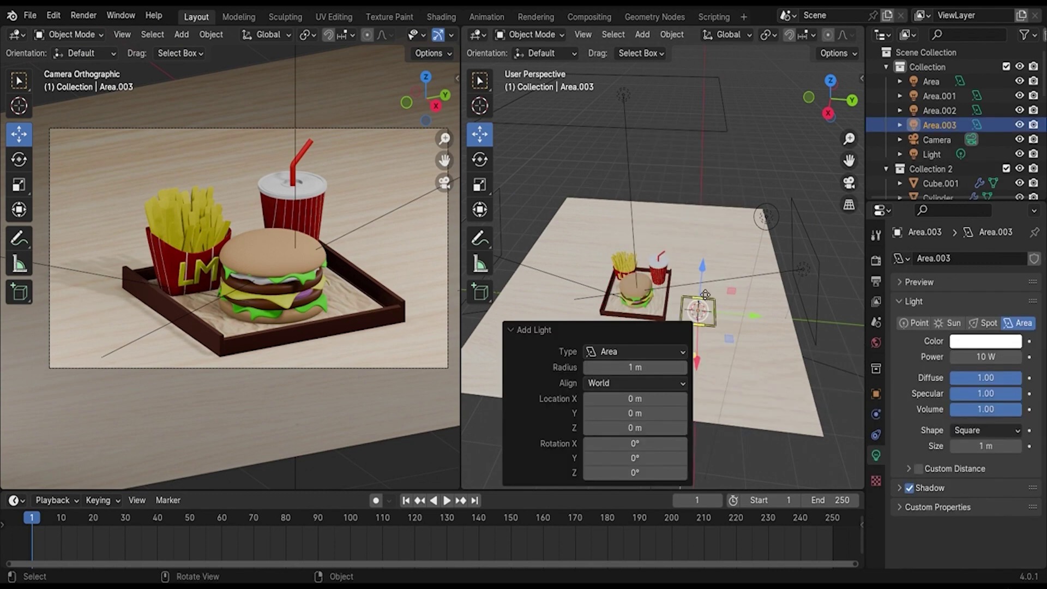
mouse_move(709, 271)
mouse_down()
mouse_move(709, 212)
mouse_move(661, 221)
mouse_up()
key(s)
click(756, 221)
click(624, 221)
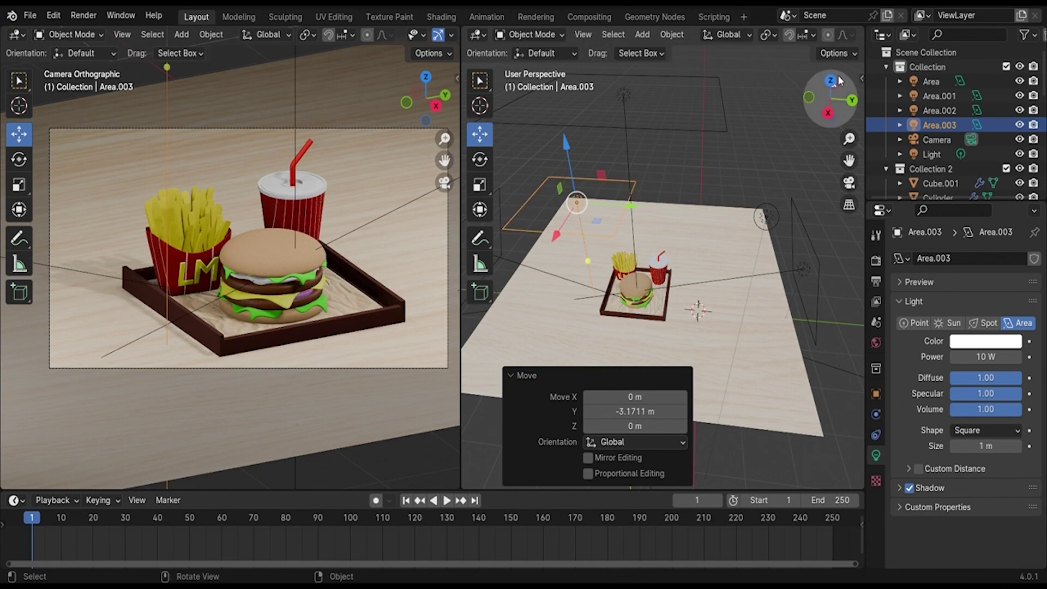
Move the new light to the tray's left and tilt it toward the food.
click(833, 85)
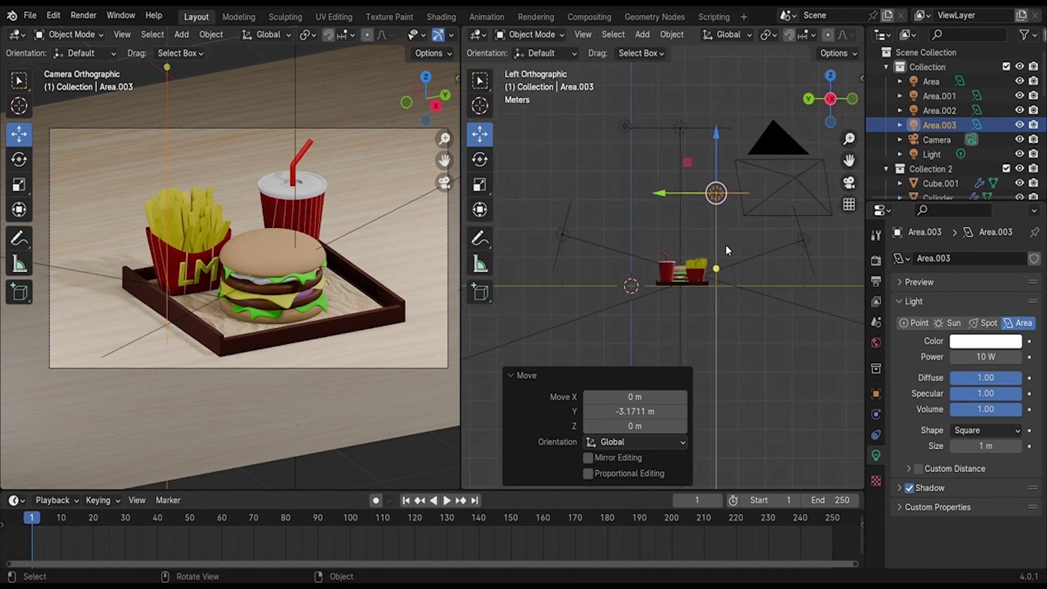
click(830, 75)
drag(744, 320, 682, 325)
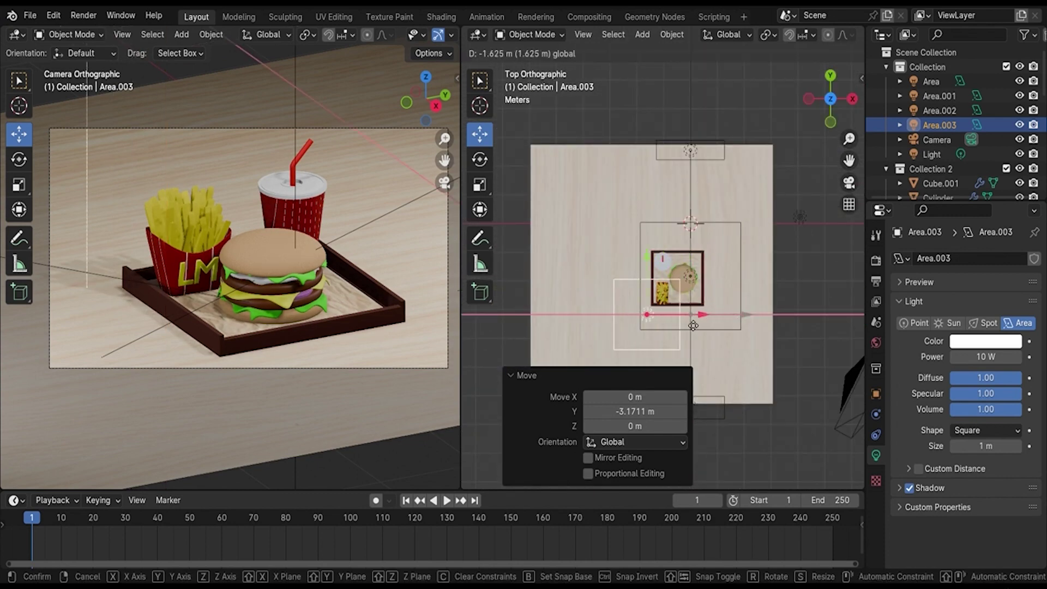
middle_drag(682, 325, 682, 94)
click(834, 105)
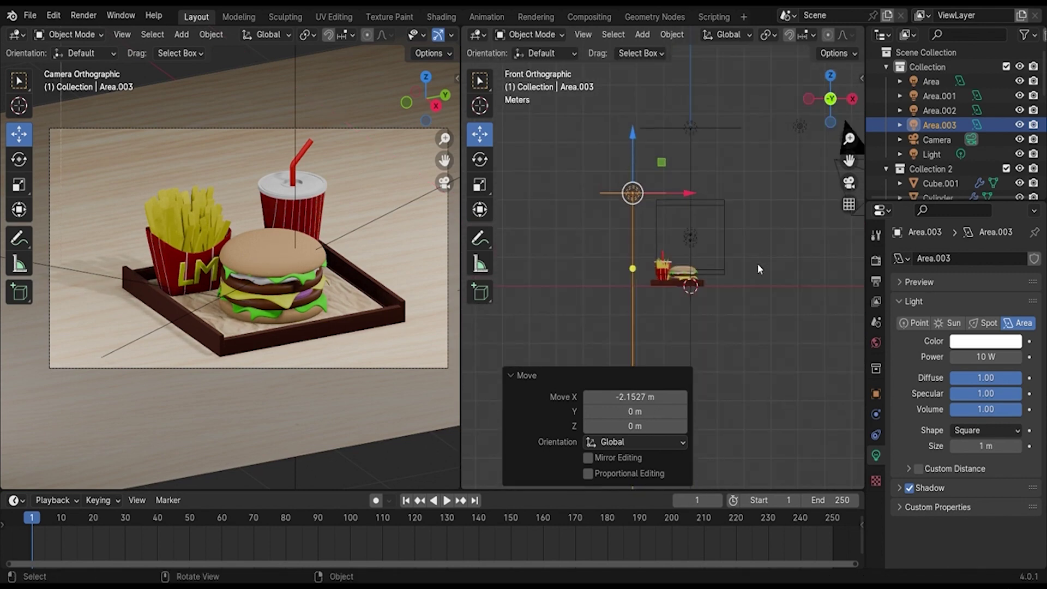
key(r)
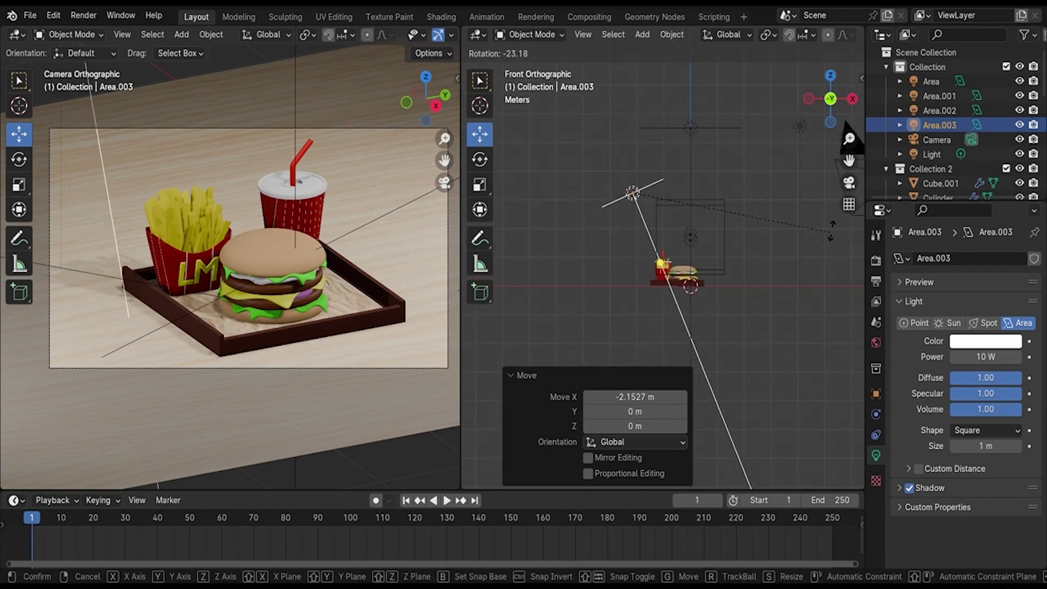
click(688, 192)
drag(687, 192, 637, 193)
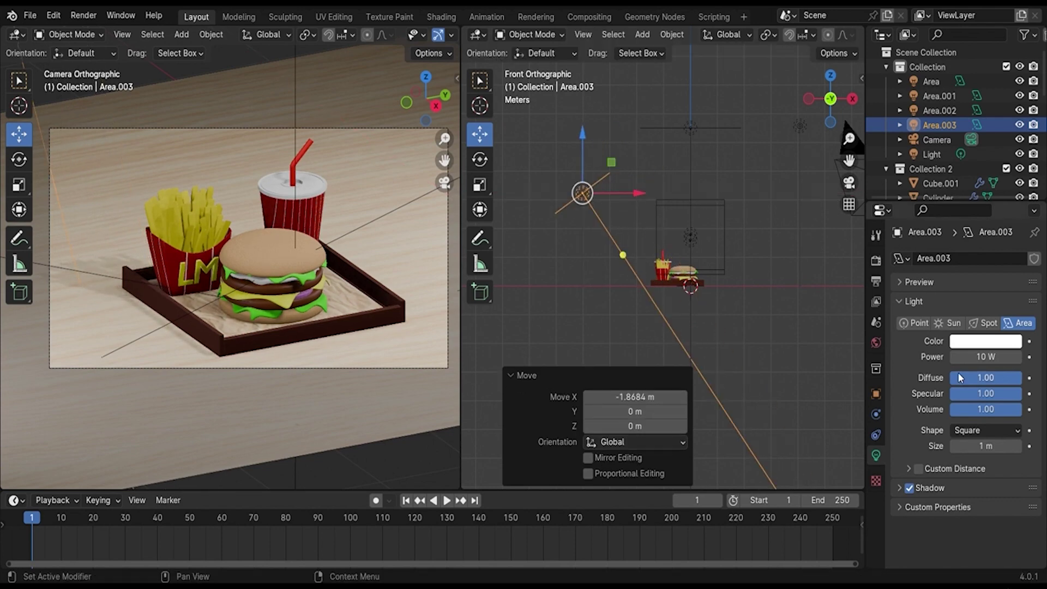
Set the new light's power to 150 W, scale it up, and re-aim it.
click(982, 357)
key(Return)
scroll(664, 217, up, 2)
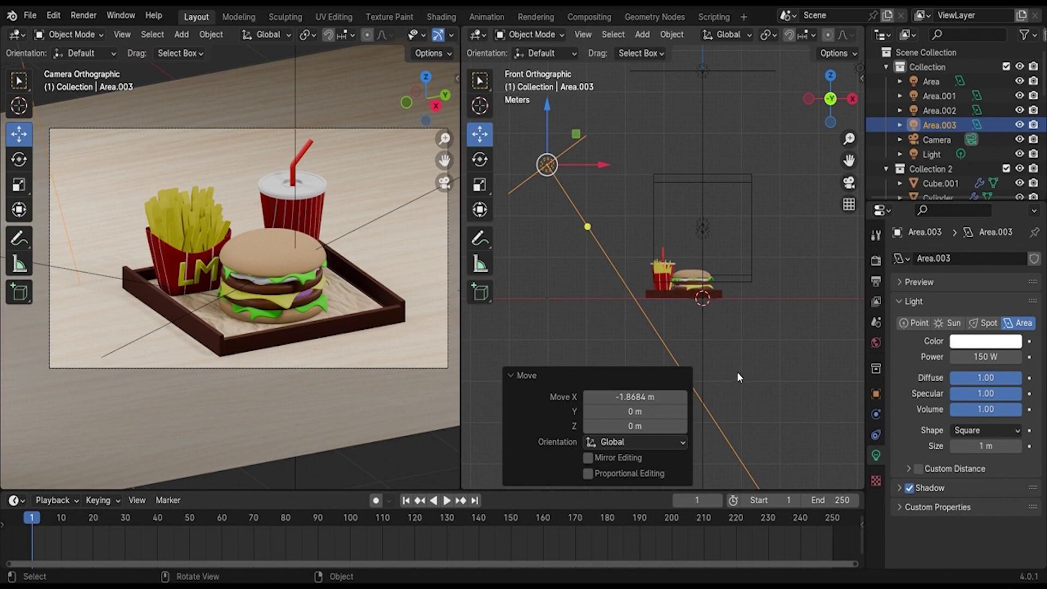
key(s)
click(600, 155)
key(r)
click(550, 166)
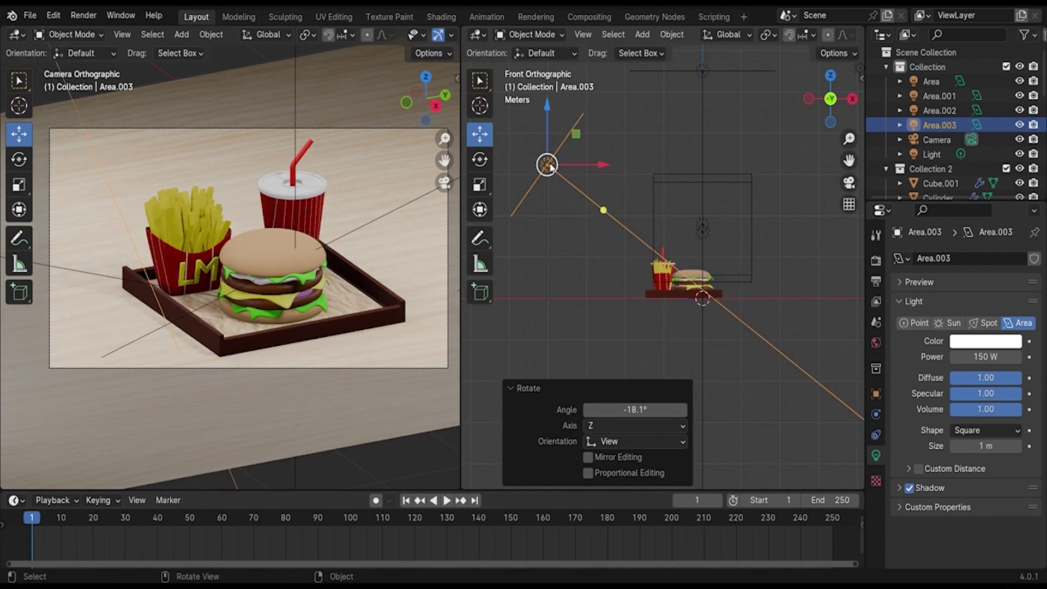
Reposition Area.003, lower it along Z, and rotate it about 4.65°.
key(g)
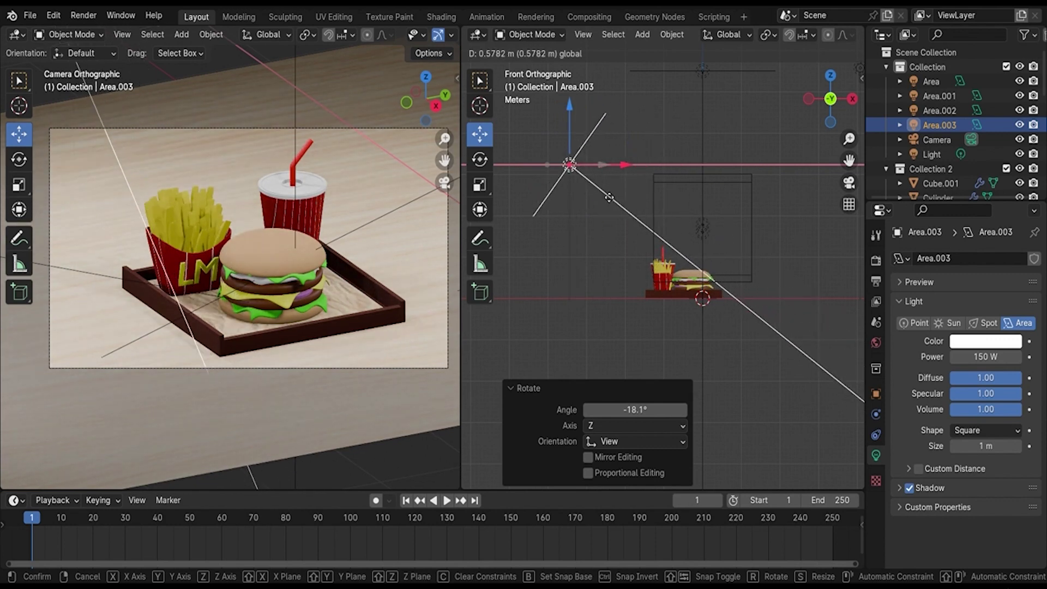
click(609, 197)
key(g)
key(z)
click(754, 342)
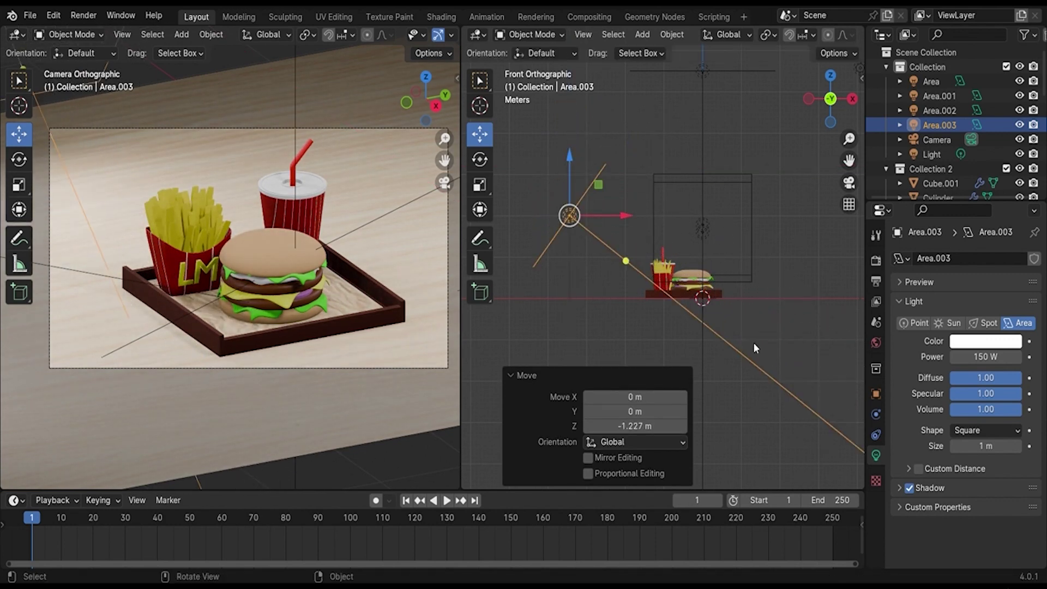
key(r)
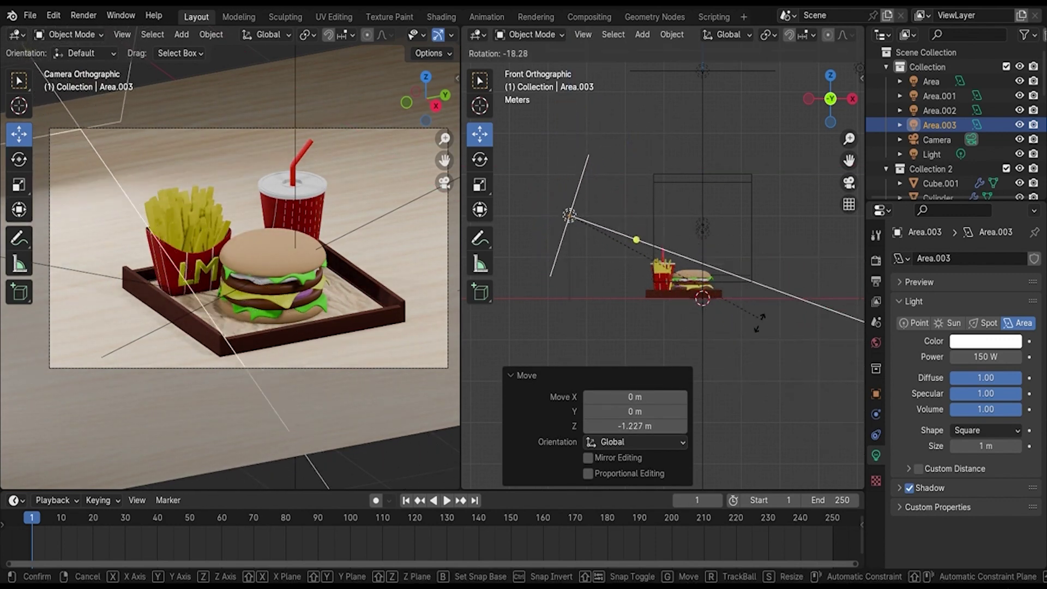
click(706, 250)
Move the Area.003 light along Y so it sits beside the tray.
middle_drag(705, 251, 543, 340)
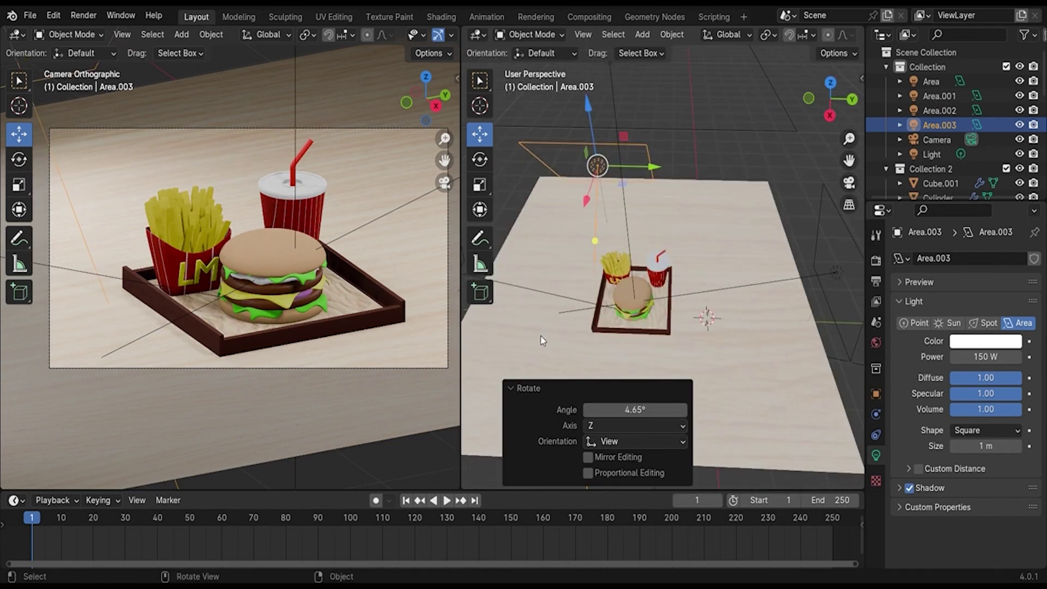
drag(635, 178, 693, 179)
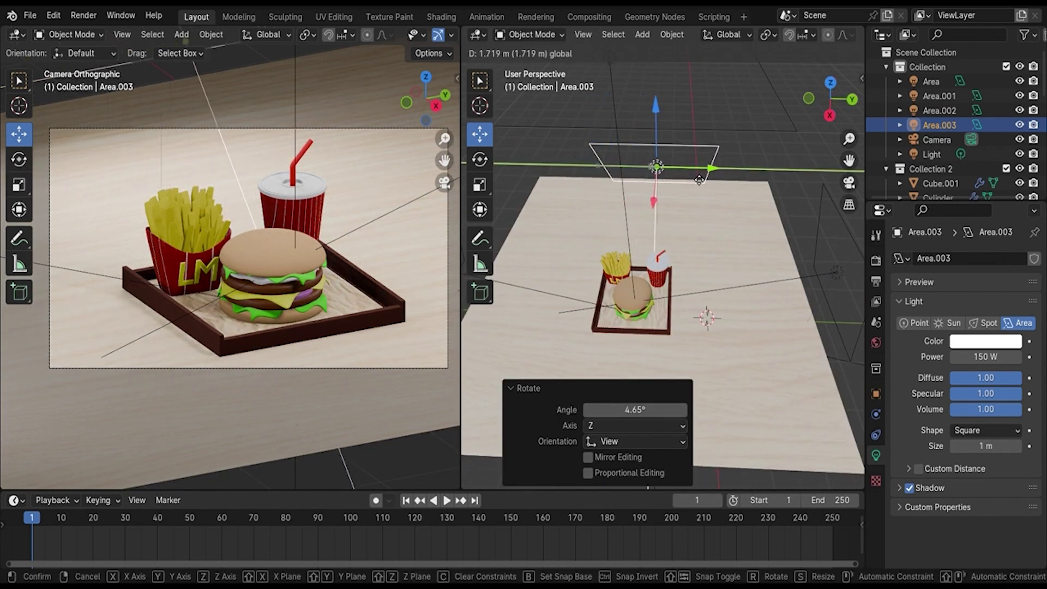
middle_drag(674, 292, 649, 305)
Set Area.003's light power to 100 W and save Hamburger Set.blend.
click(993, 357)
text(1)
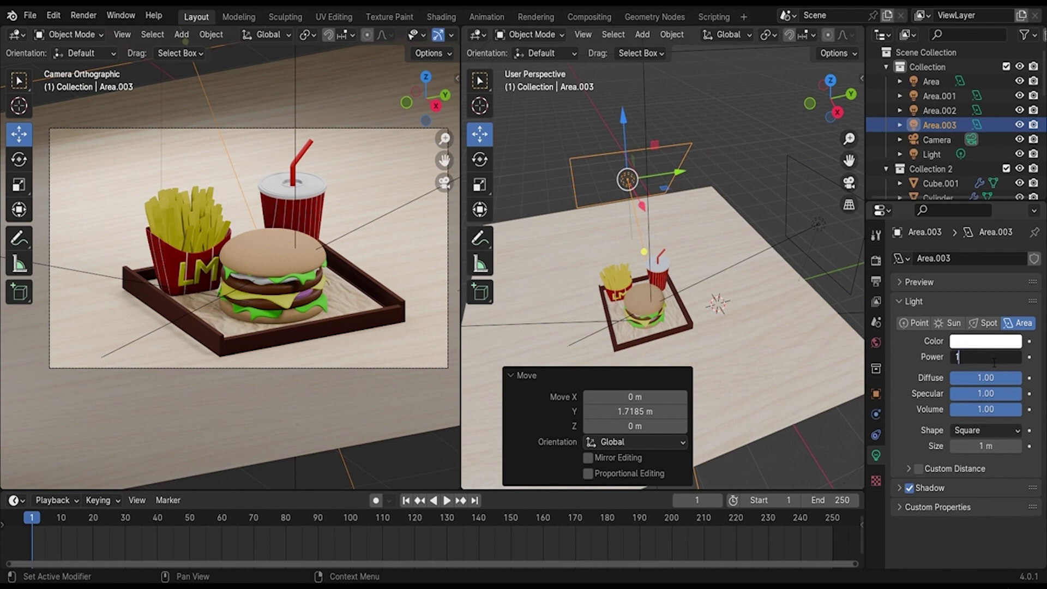
text(00)
key(Return)
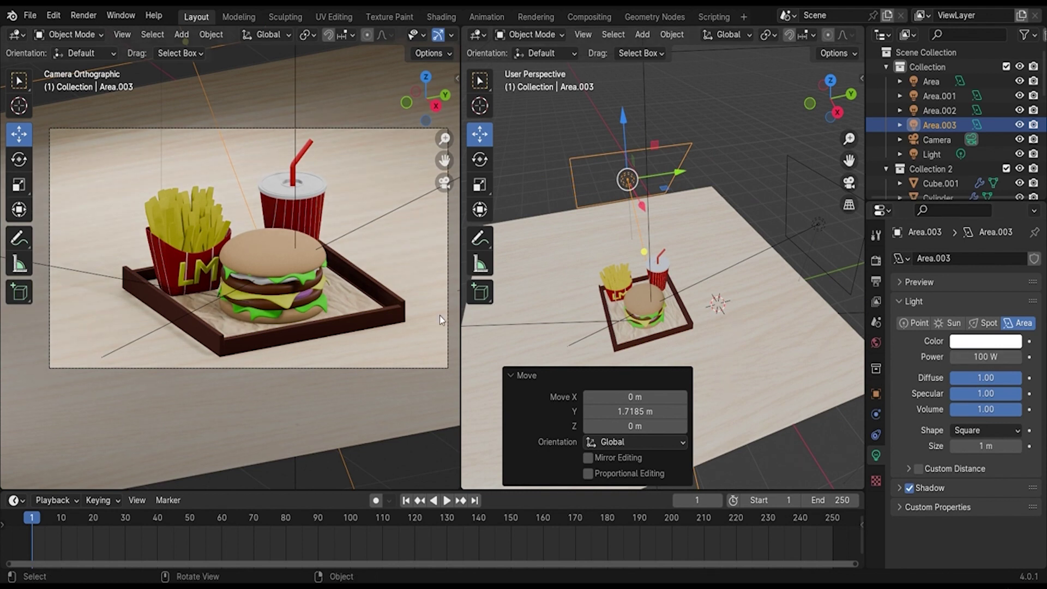
key(ctrl+s)
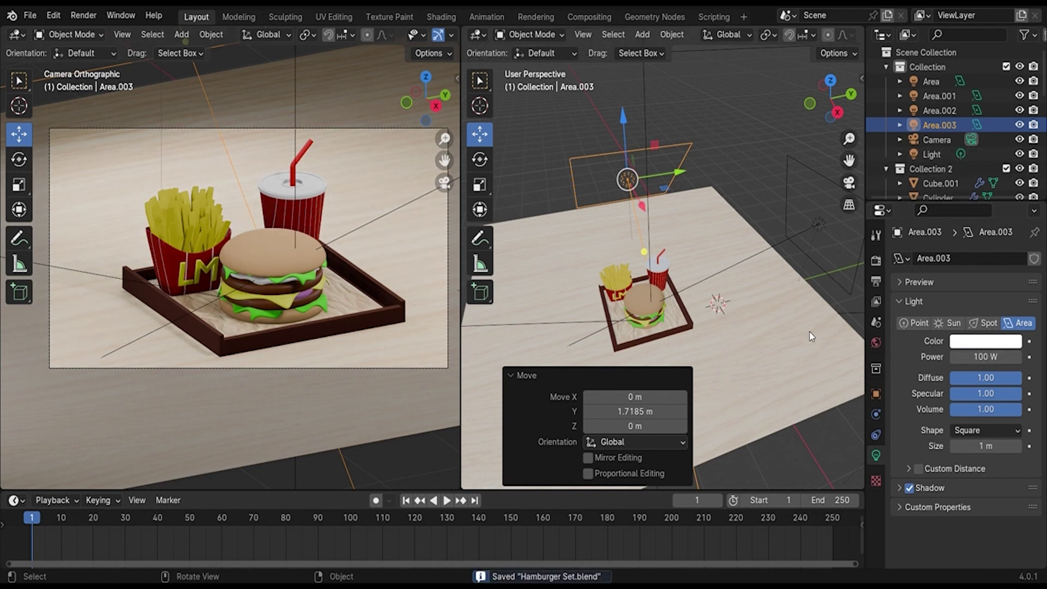
Reselect Area.003 and shift it about 0.8 m along X.
click(390, 323)
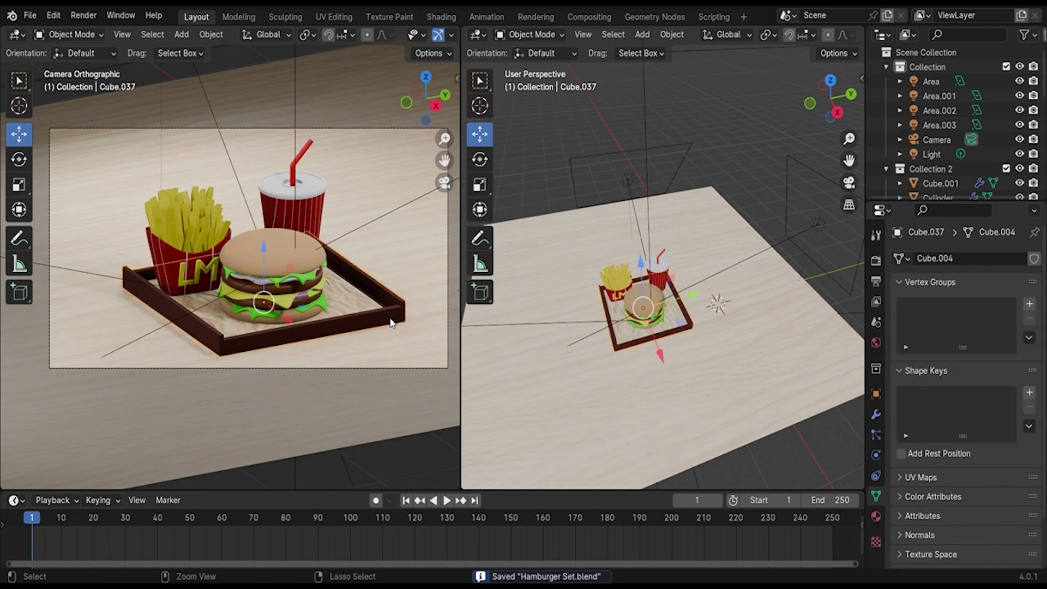
click(623, 179)
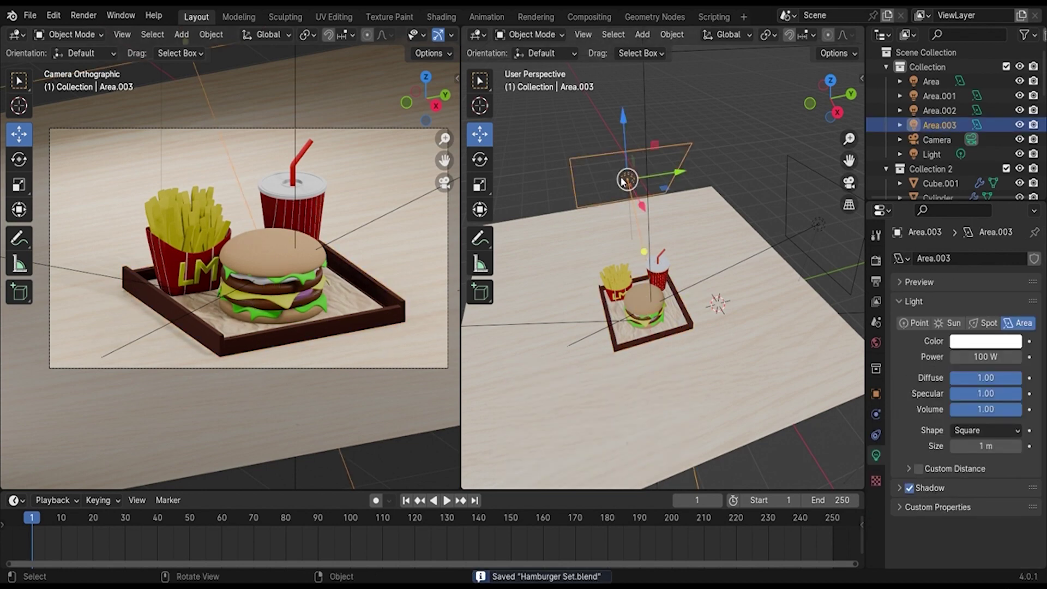
drag(642, 205, 636, 194)
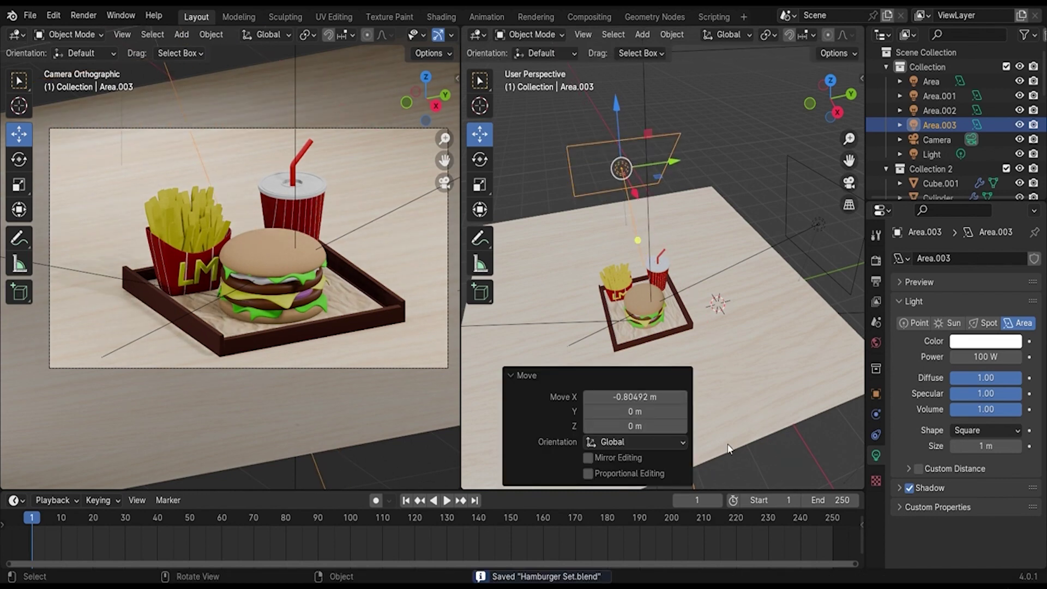
scroll(728, 372, down, 1)
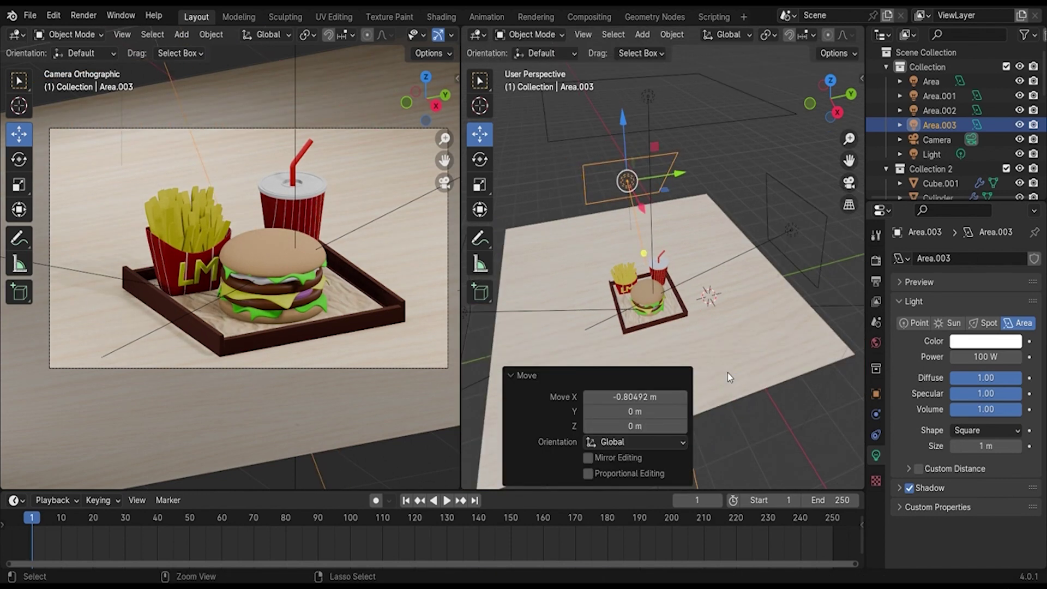
Switch the left view to material preview and bring up the render engine choices.
key(z)
click(254, 395)
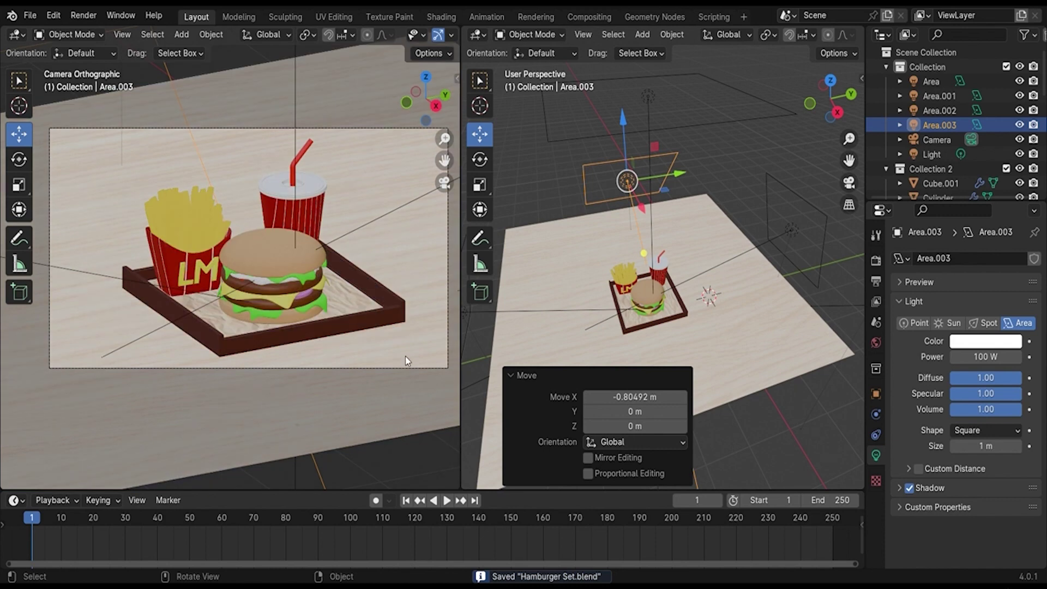
click(877, 260)
click(984, 257)
Preview the left view in rendered shading, then set the render engine to EEVEE.
click(981, 307)
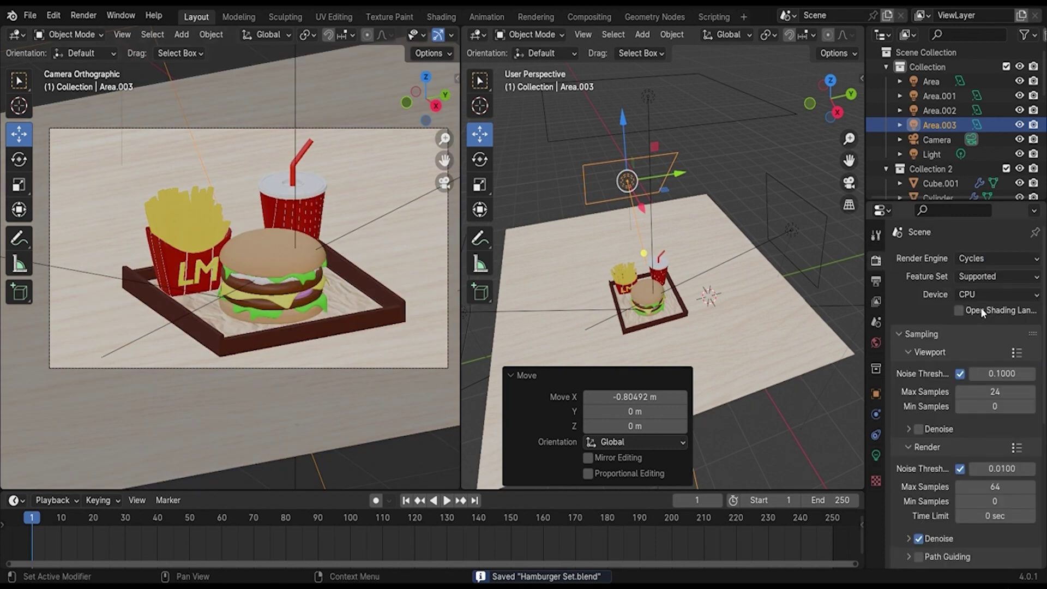
key(z)
click(418, 210)
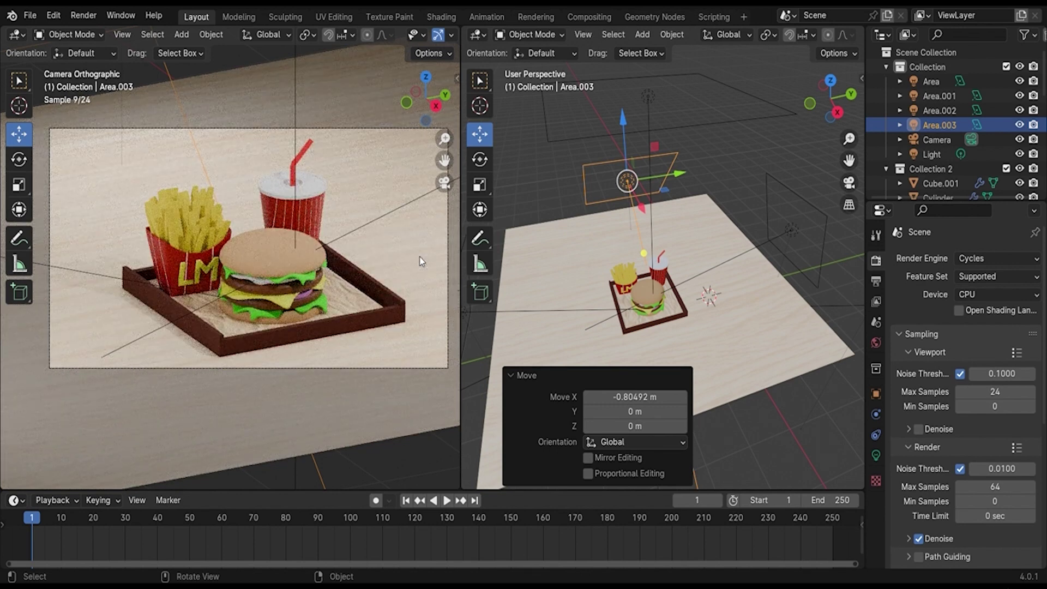
click(1009, 260)
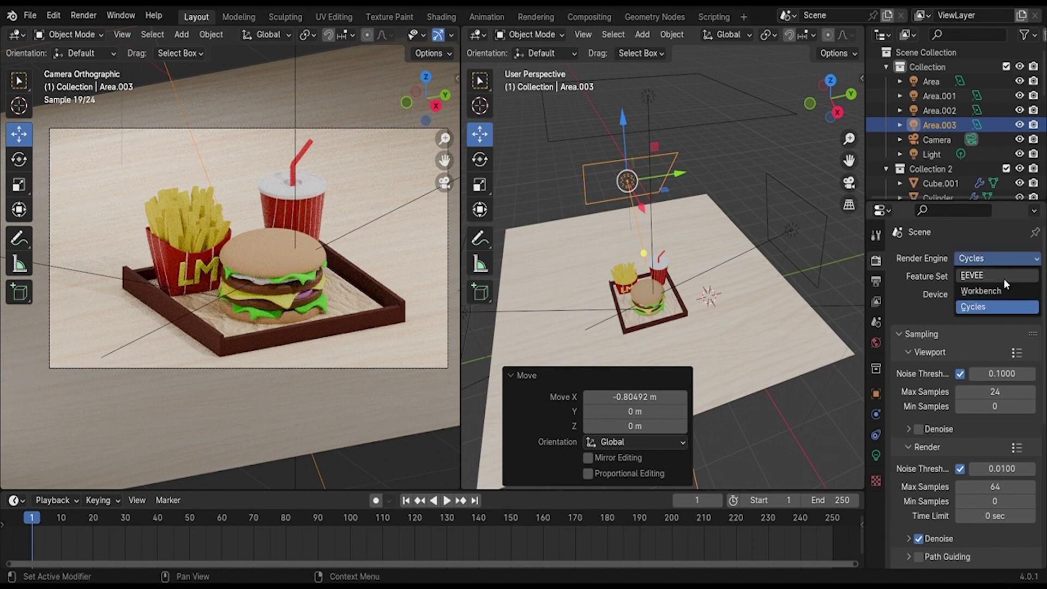
click(1003, 278)
In a top-down right view, scale the Area.003 light by 1.4.
middle_drag(701, 241, 731, 214)
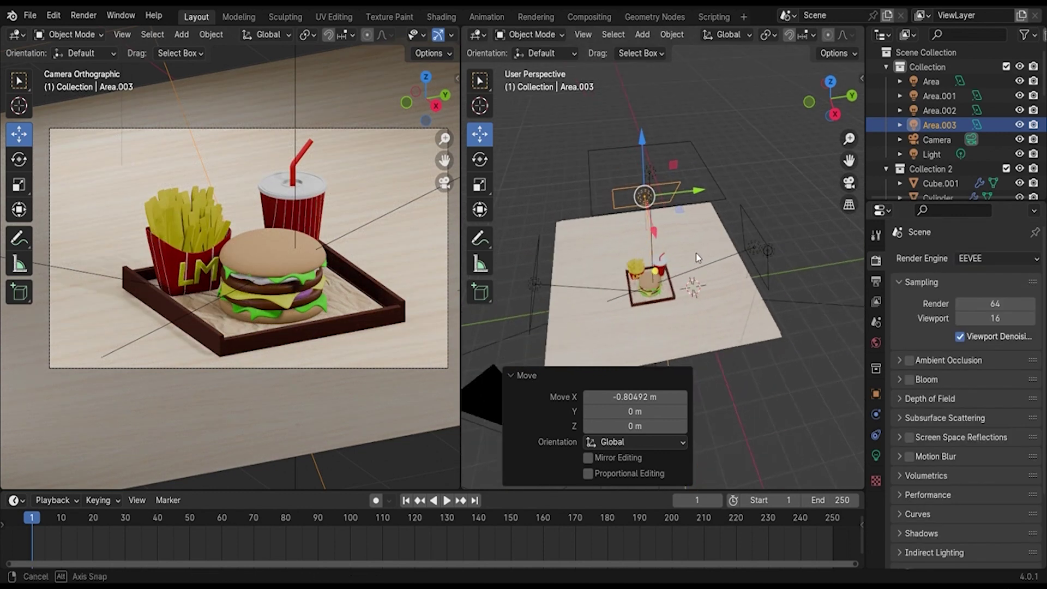
click(831, 85)
text(s)
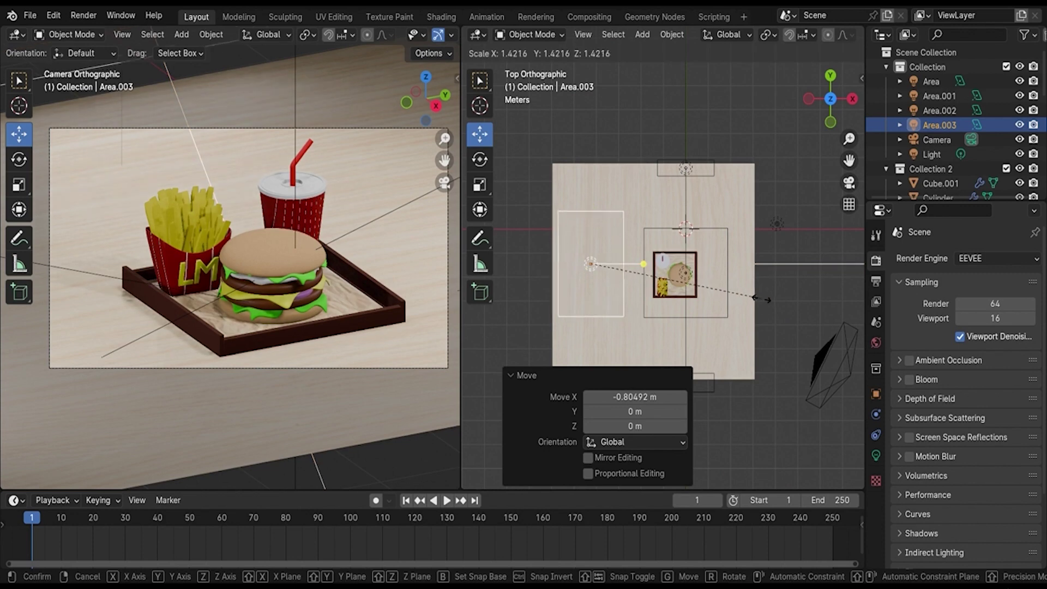
text(1.4)
key(Return)
Drag Area.003's size outline to enlarge its emitting area, then reorient both views.
mouse_move(756, 295)
middle_down()
mouse_move(708, 299)
mouse_move(671, 180)
middle_up()
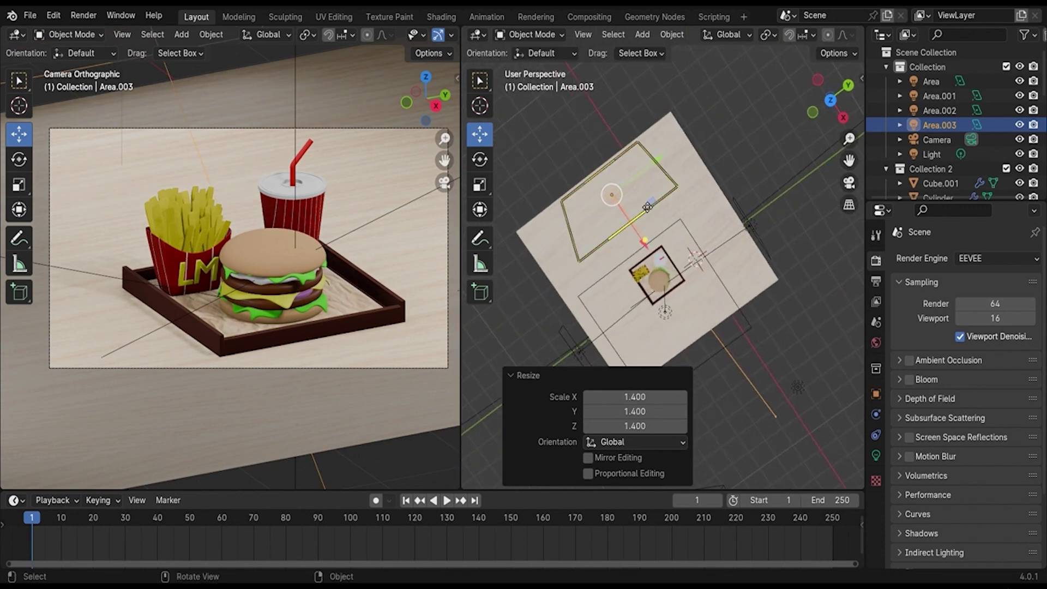
drag(666, 169, 719, 166)
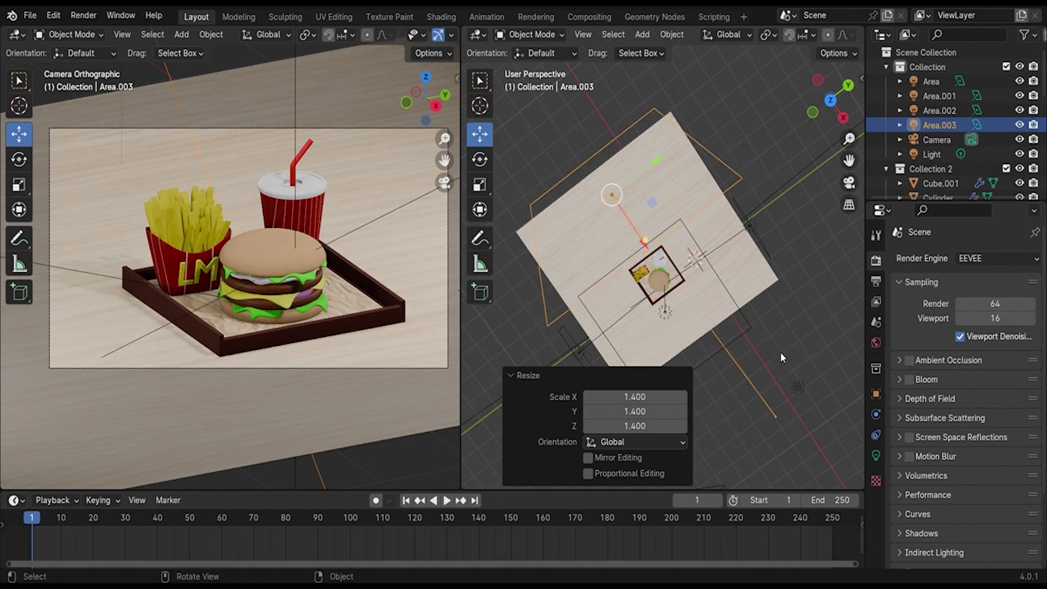
click(797, 387)
mouse_move(797, 382)
middle_down()
mouse_move(754, 223)
mouse_move(774, 211)
mouse_move(776, 261)
mouse_move(708, 272)
middle_up()
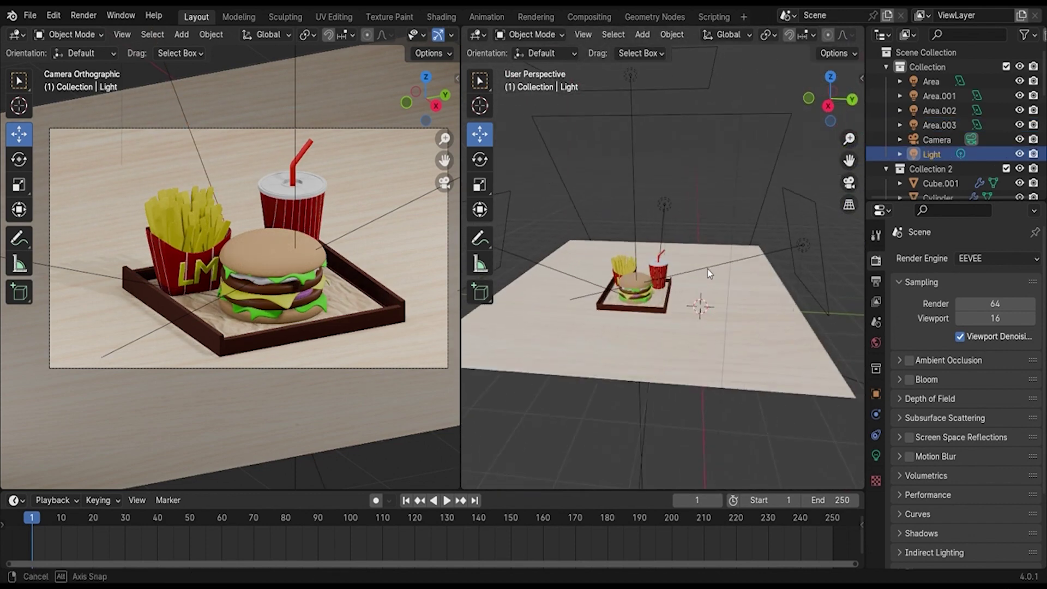
scroll(707, 272, up, 3)
mouse_move(339, 234)
middle_down()
mouse_move(378, 219)
mouse_move(341, 230)
middle_up()
click(1009, 261)
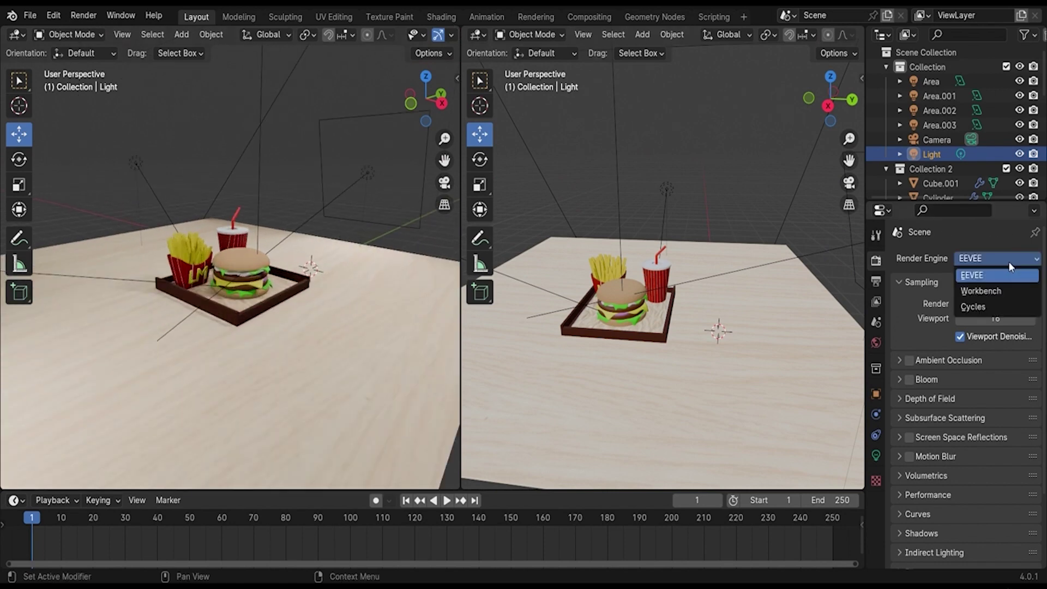
Set the render engine to Cycles and frame the camera view in rendered shading.
click(998, 307)
key(z)
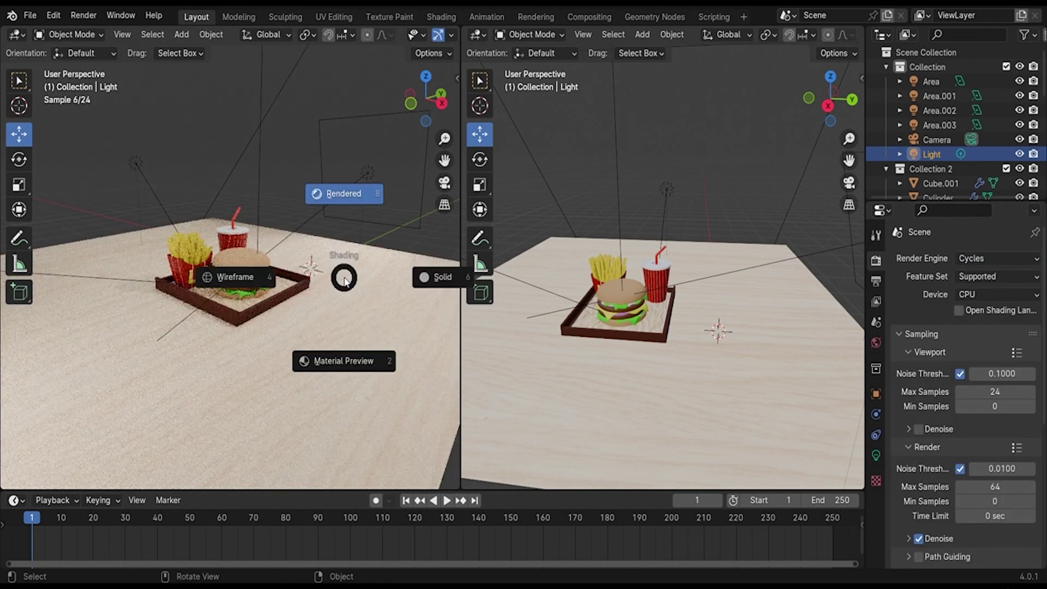
click(344, 281)
key(KP_0)
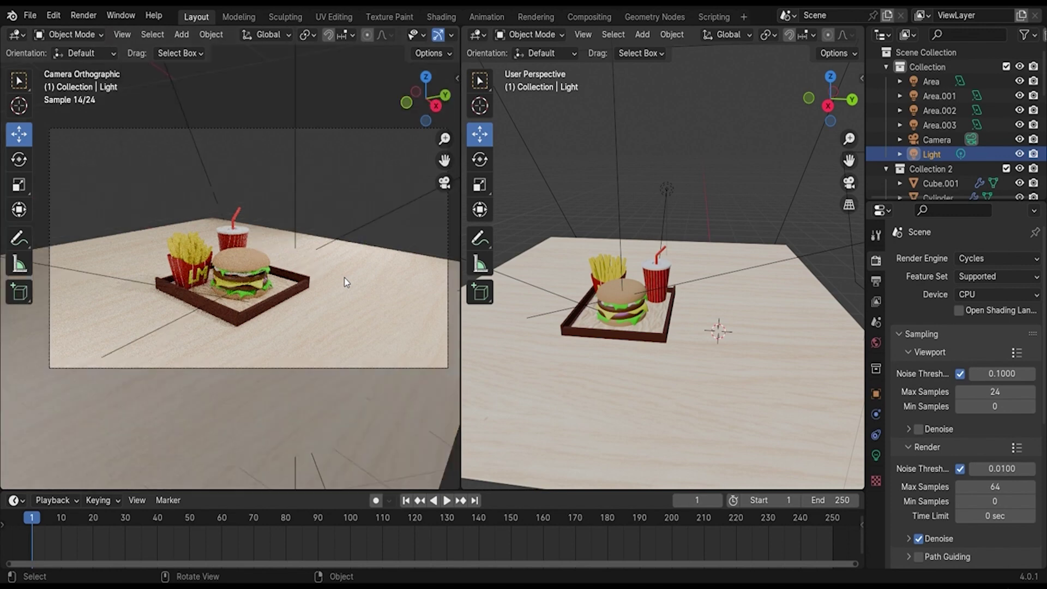
key(Home)
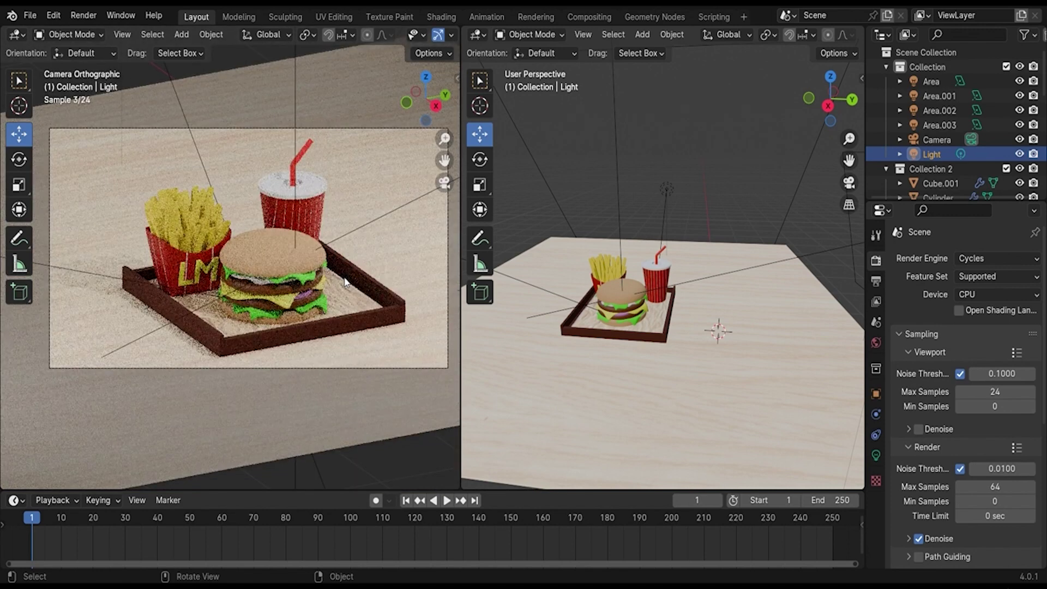
Switch the left view to material preview and start Render Image.
key(z)
click(347, 361)
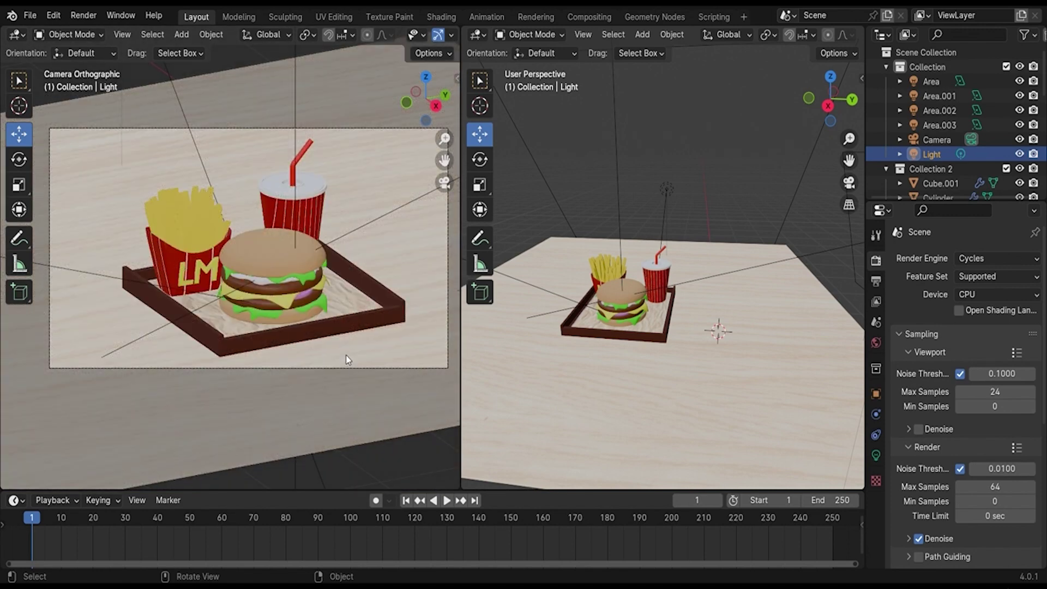
click(83, 15)
click(76, 32)
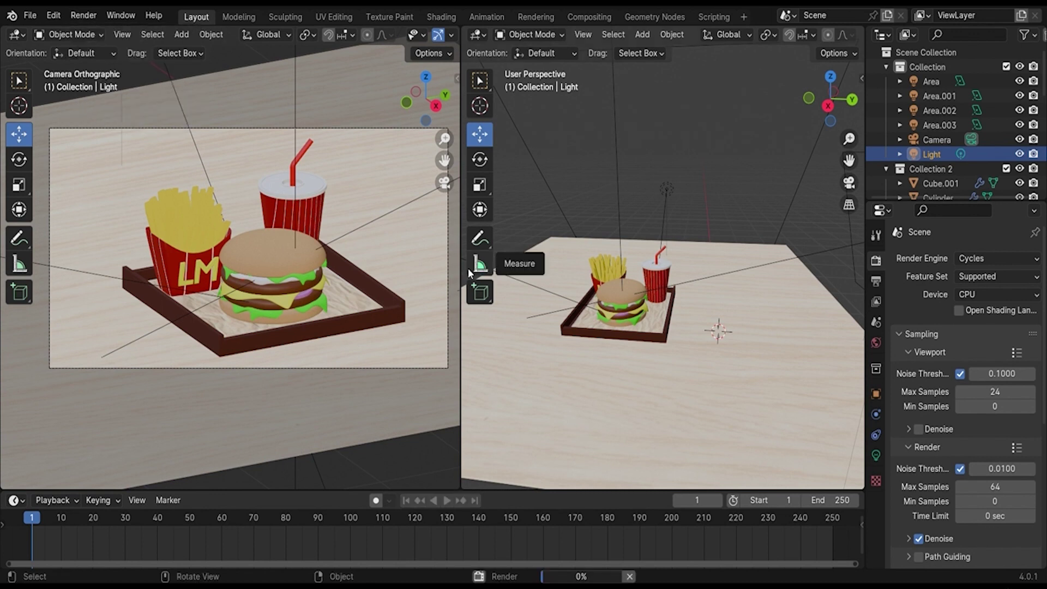